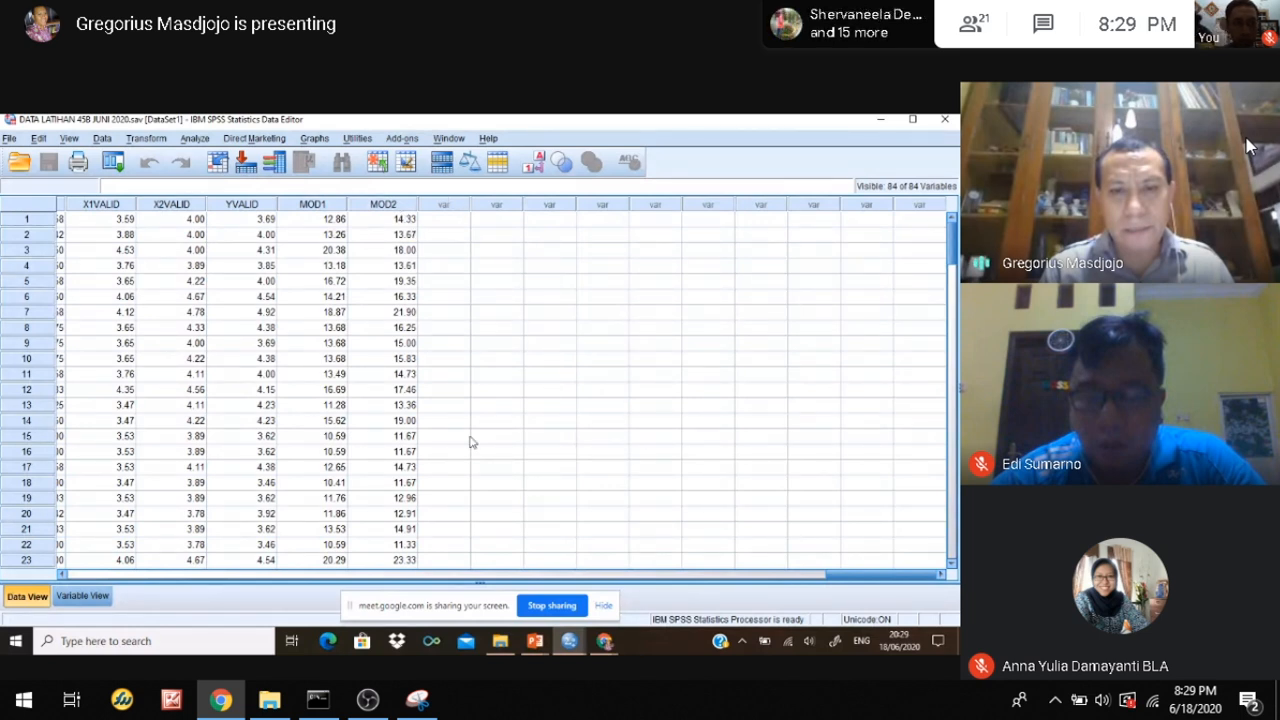
# Step: Open the Linear Regression setup for the questionnaire dataset
pyautogui.moveTo(1127, 438)
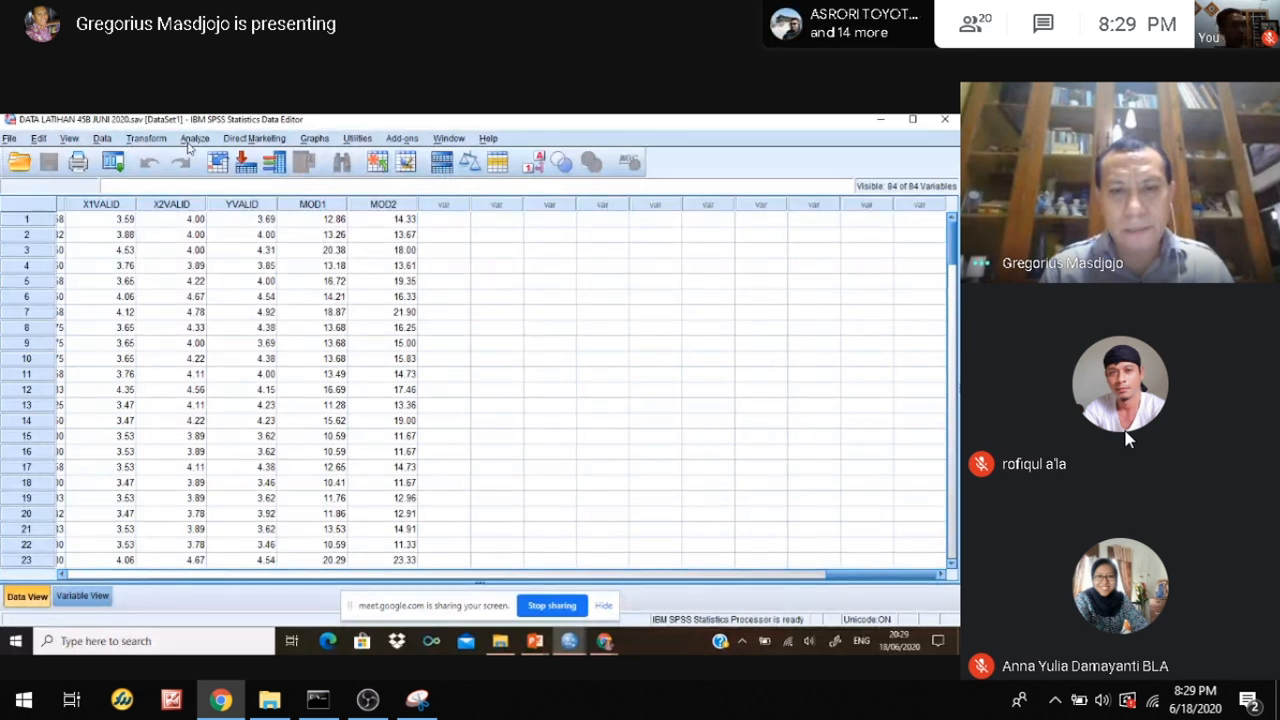
pyautogui.click(190, 141)
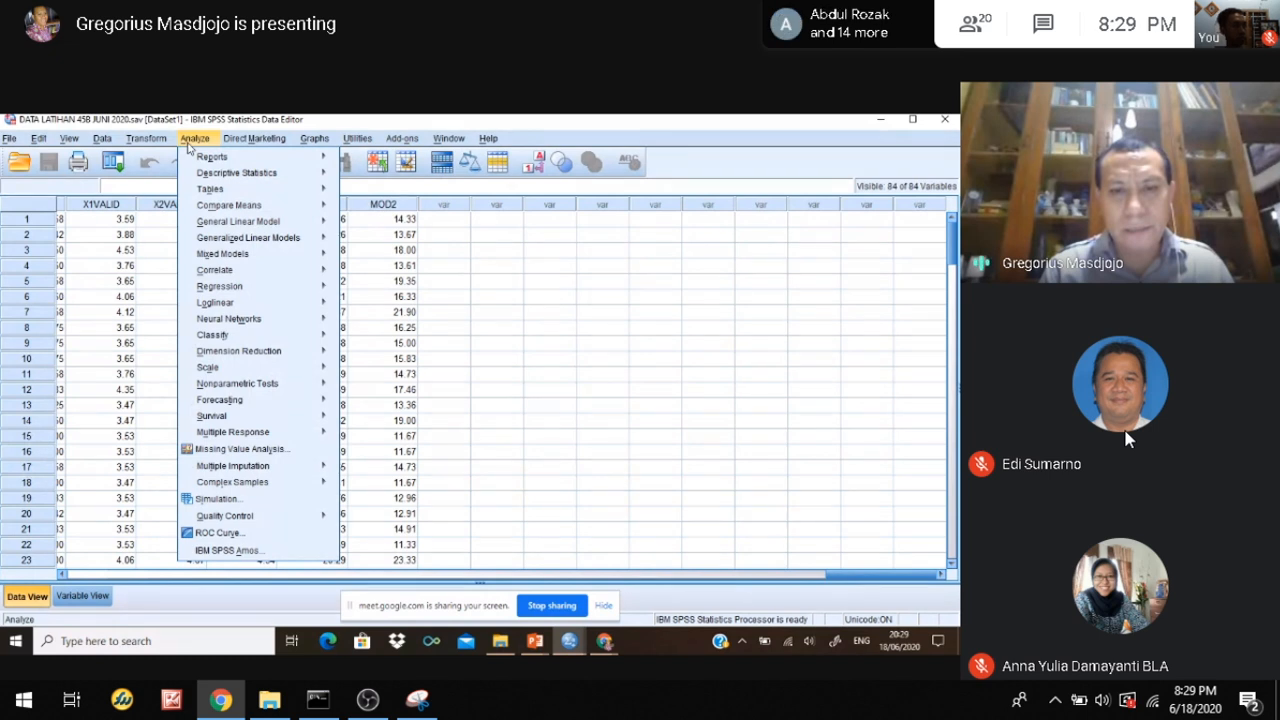
pyautogui.moveTo(207, 292)
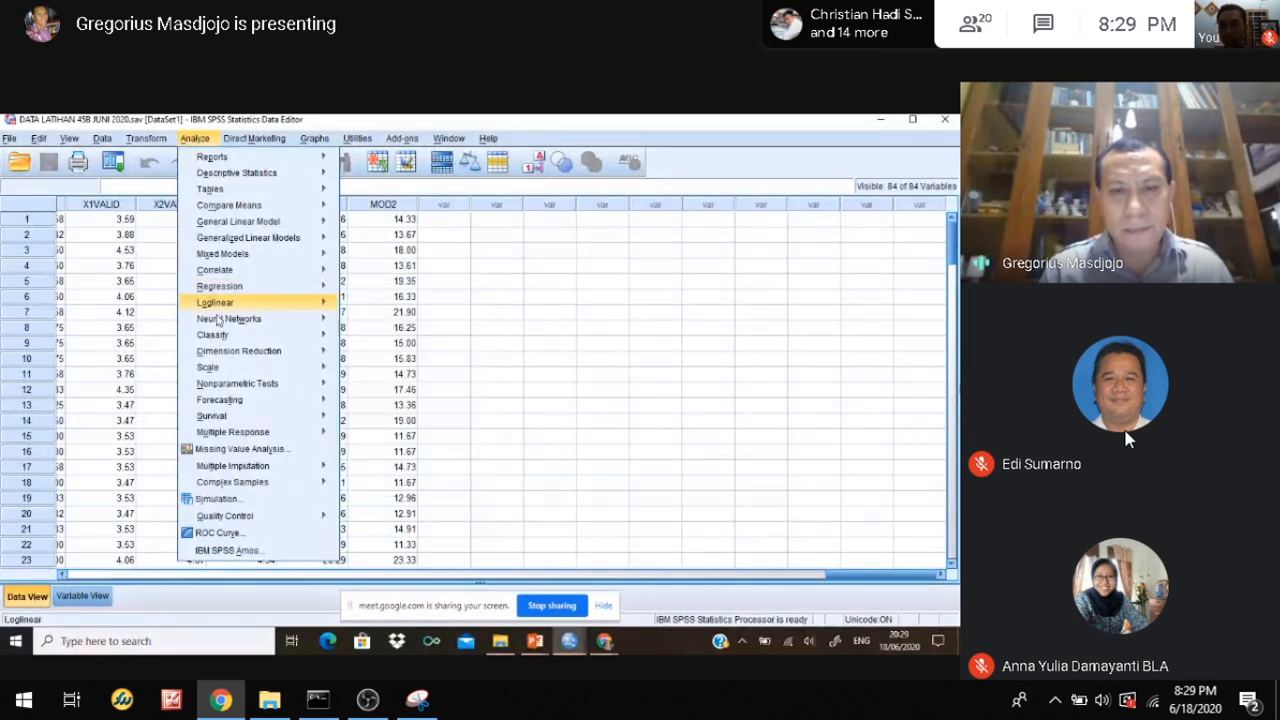
pyautogui.moveTo(232, 358)
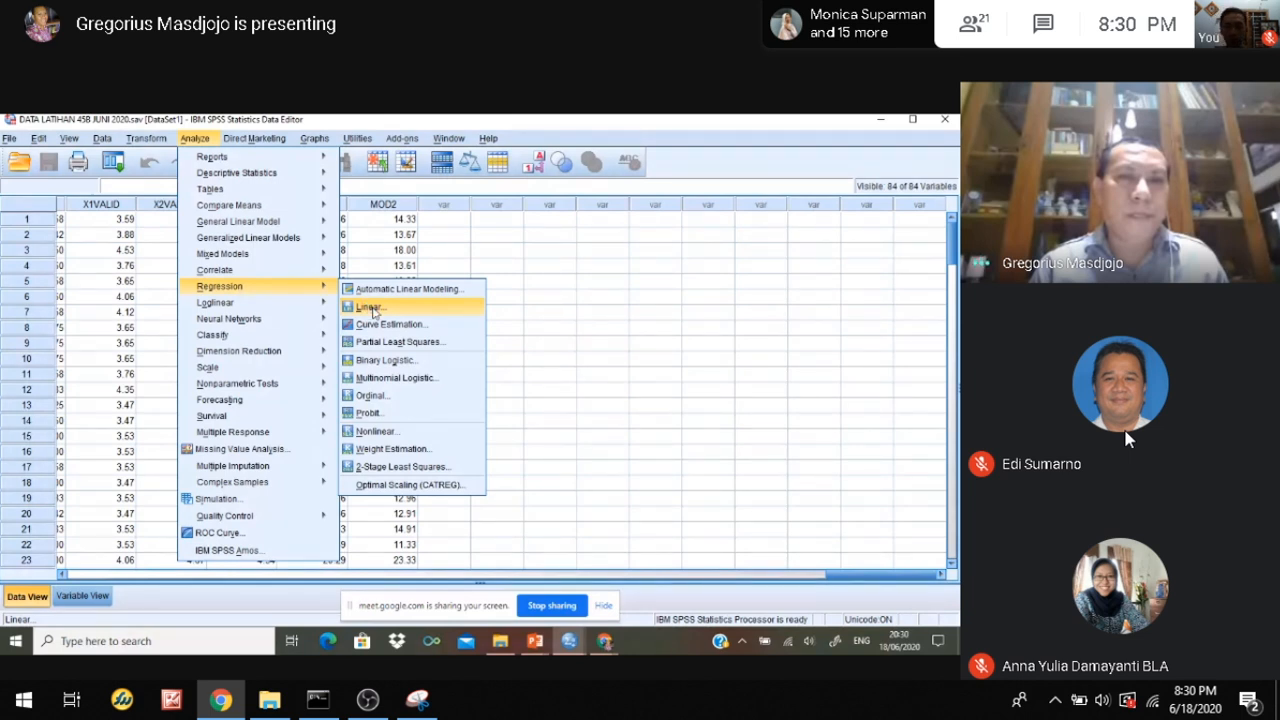
pyautogui.click(370, 307)
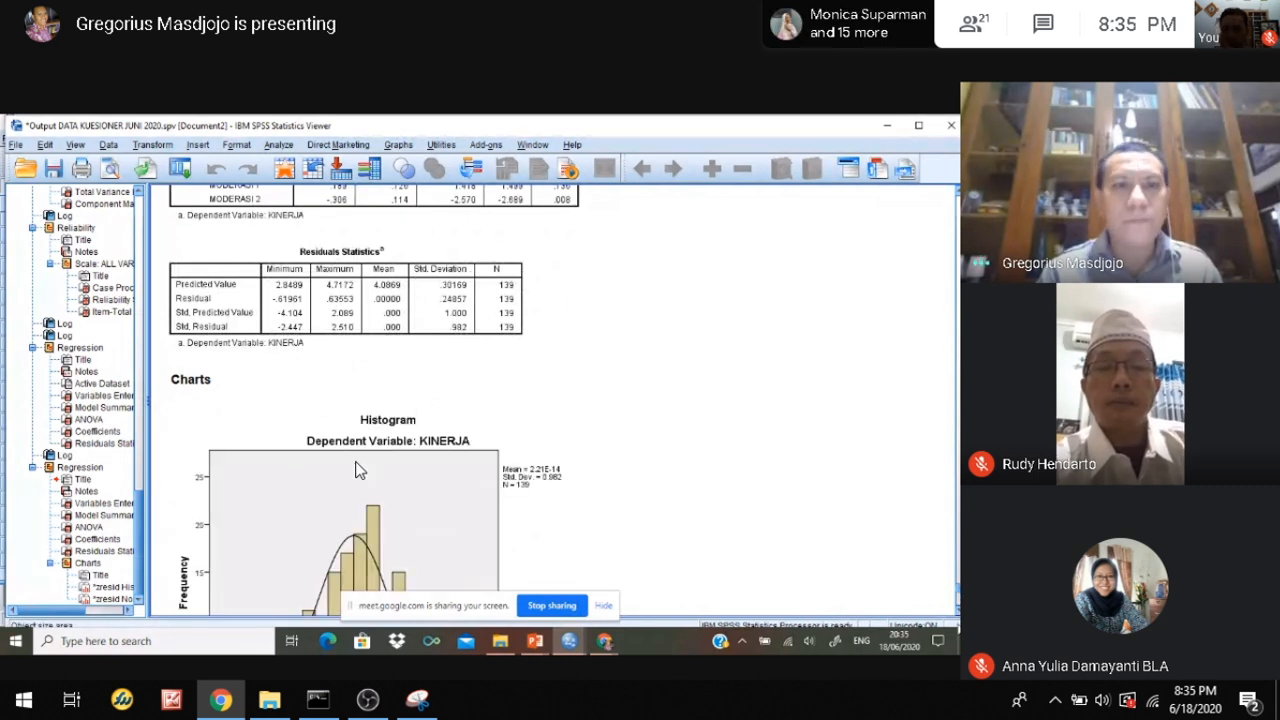
# Step: Examine the residual histogram and the normal P-P plot for the dependent variable KINERJA in the regression output
pyautogui.scroll(-5, 358, 470)
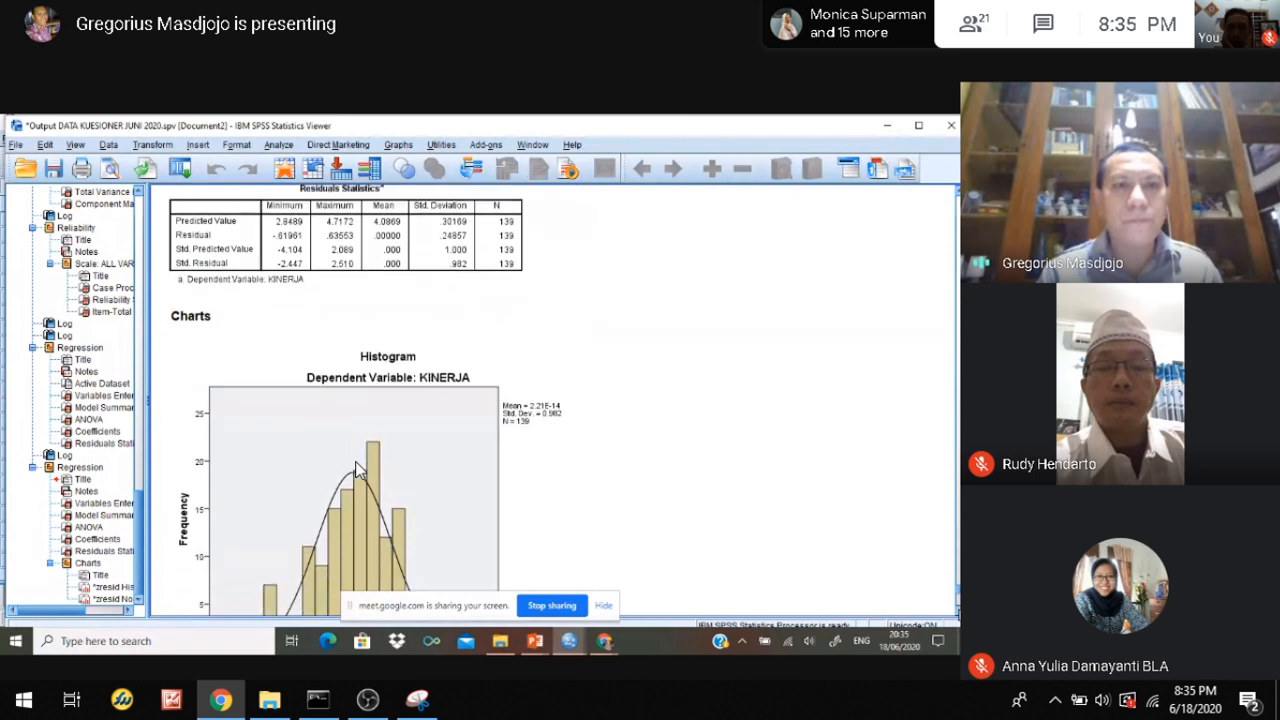
pyautogui.scroll(-3, 358, 468)
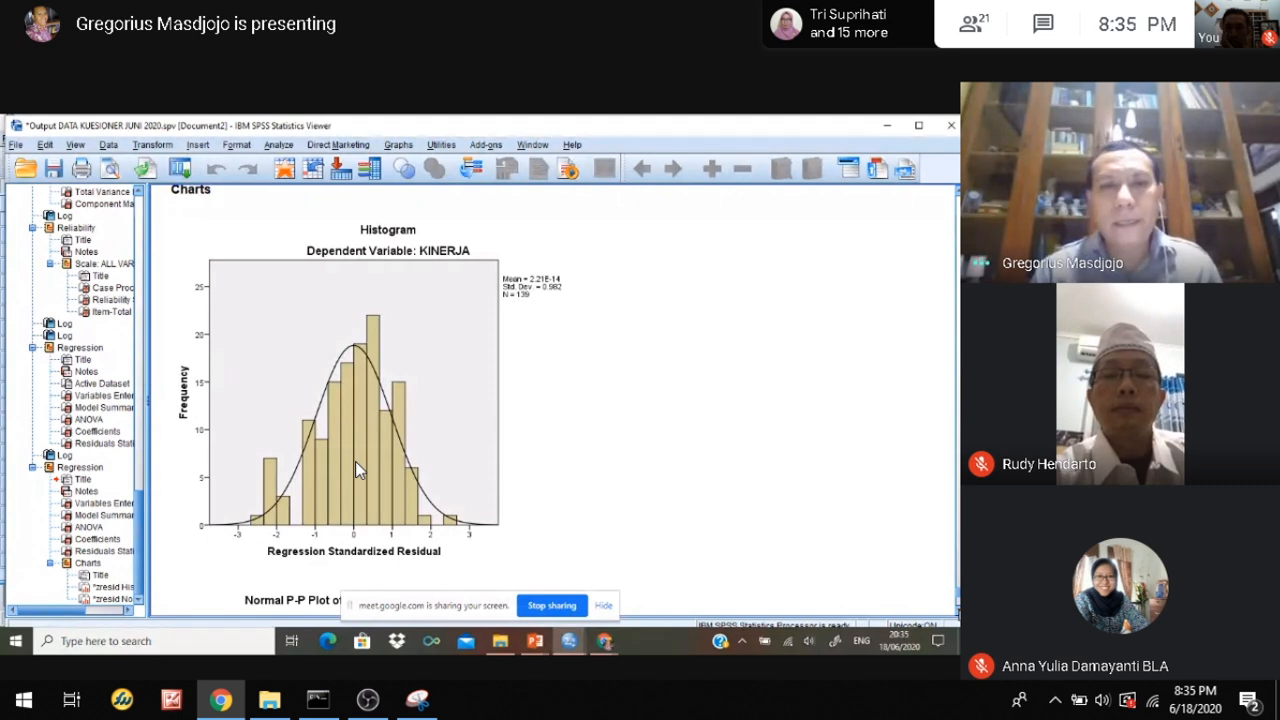
pyautogui.scroll(-3, 357, 470)
pyautogui.scroll(-7, 357, 470)
pyautogui.scroll(-5, 360, 470)
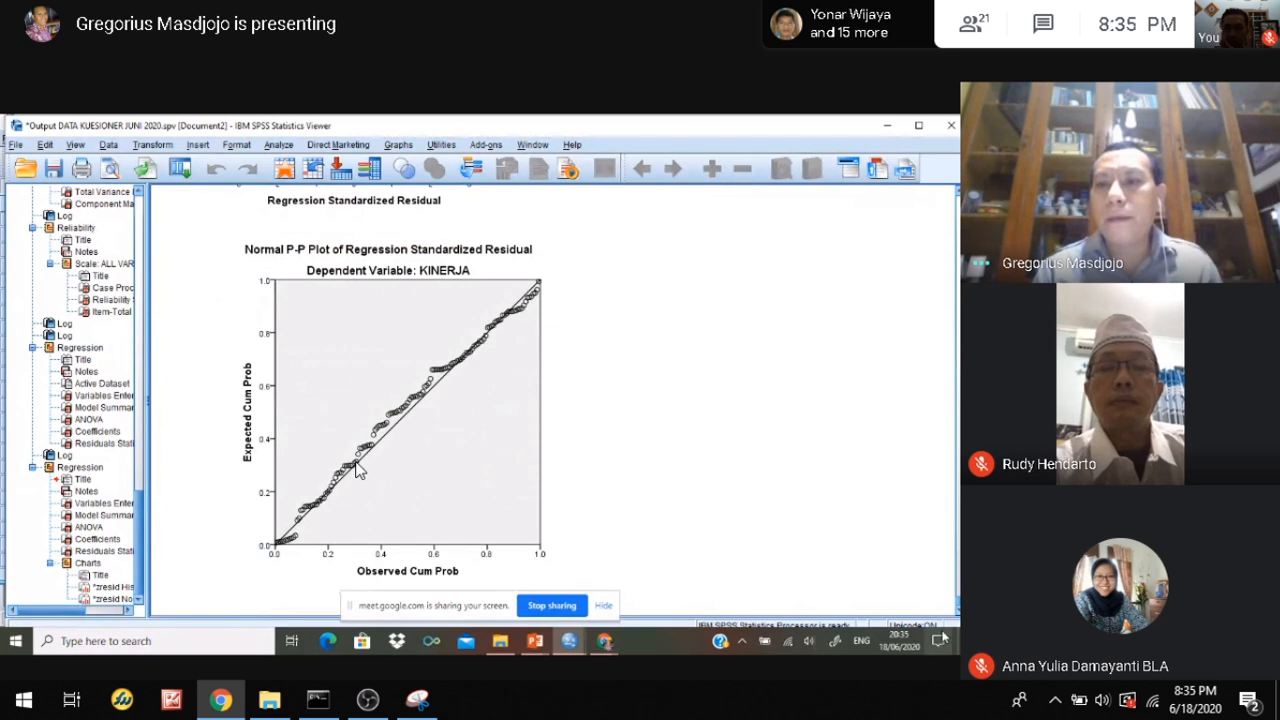
pyautogui.scroll(12, 357, 468)
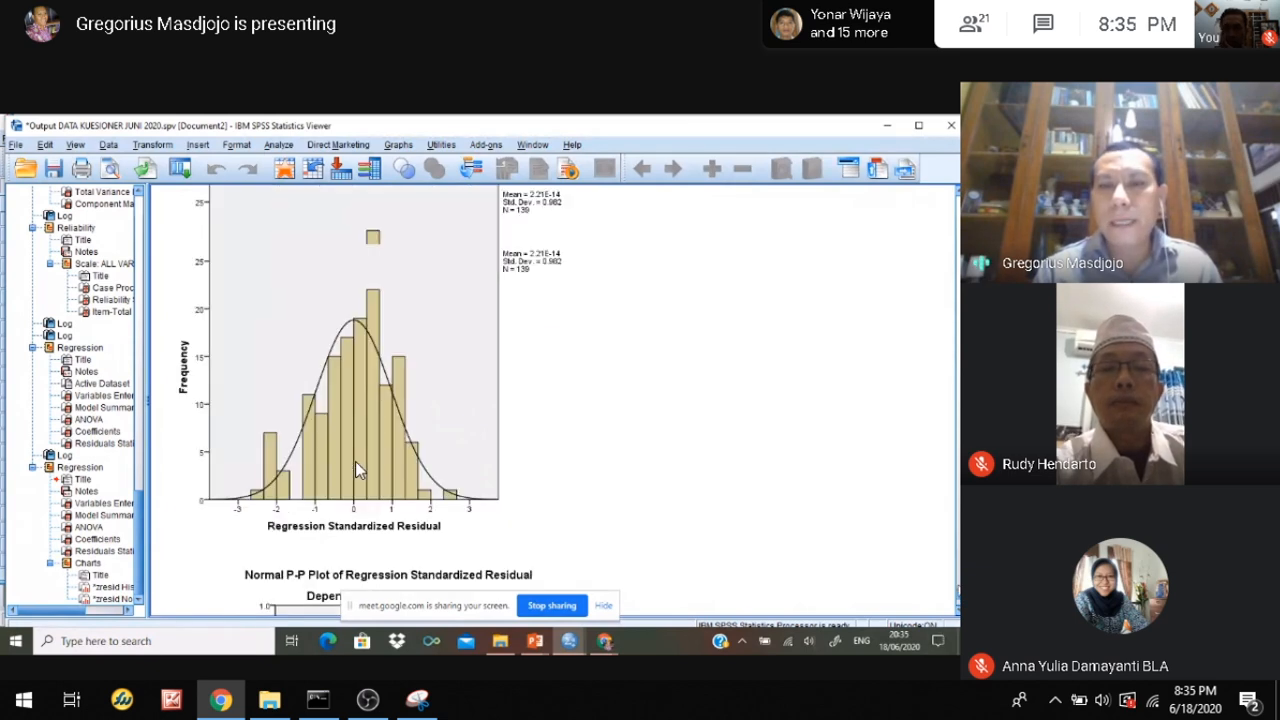
pyautogui.scroll(-7, 357, 468)
pyautogui.scroll(-2, 357, 468)
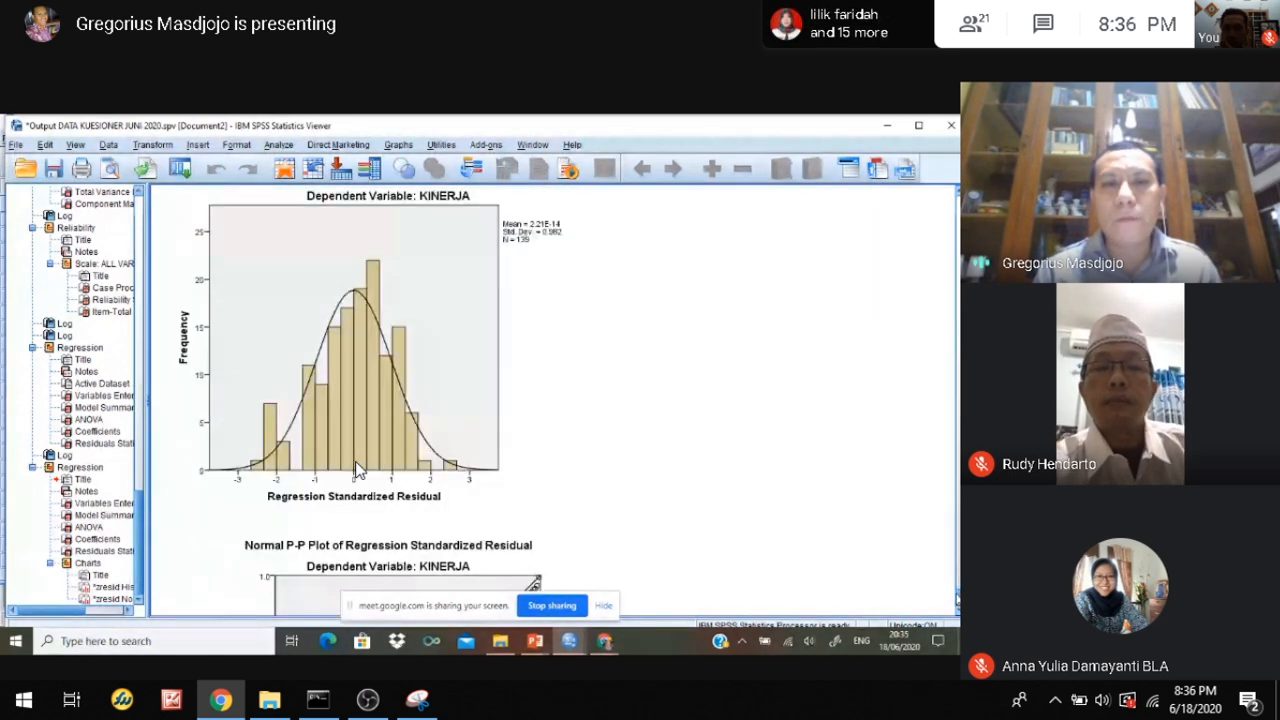
pyautogui.scroll(1, 357, 468)
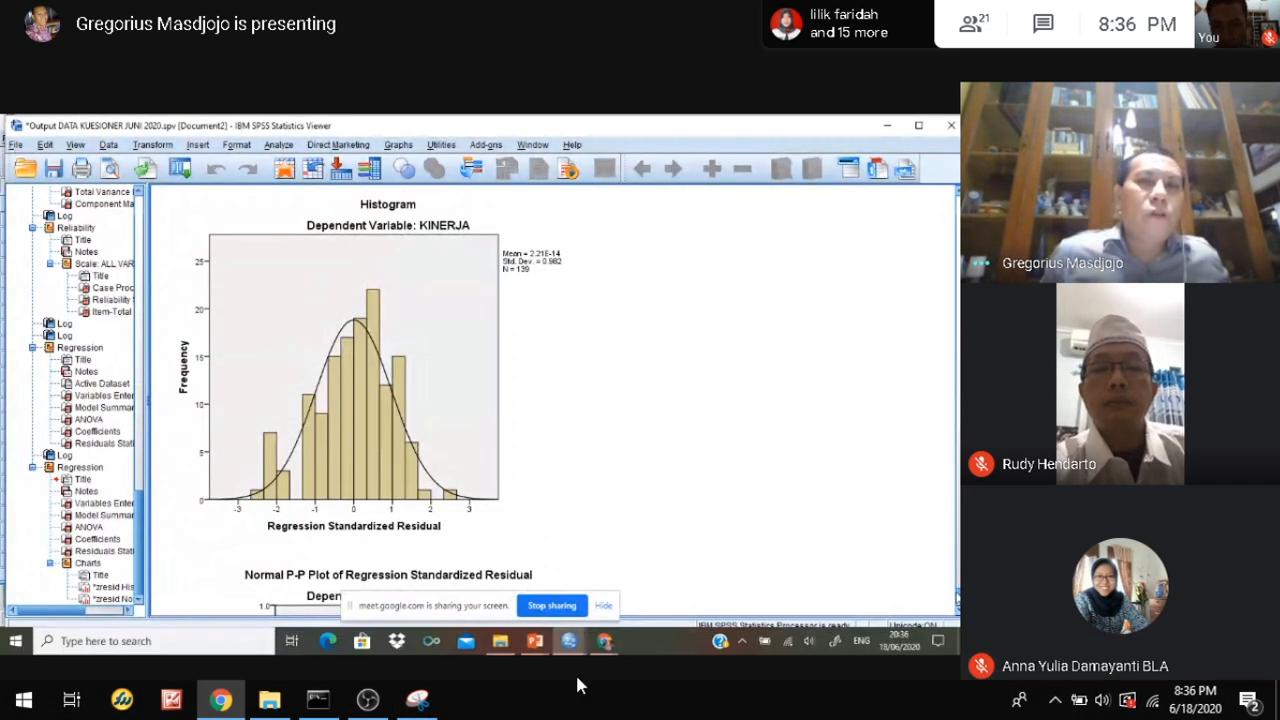
# Step: Turn the meeting microphone on briefly and mute it again
pyautogui.moveTo(606, 500)
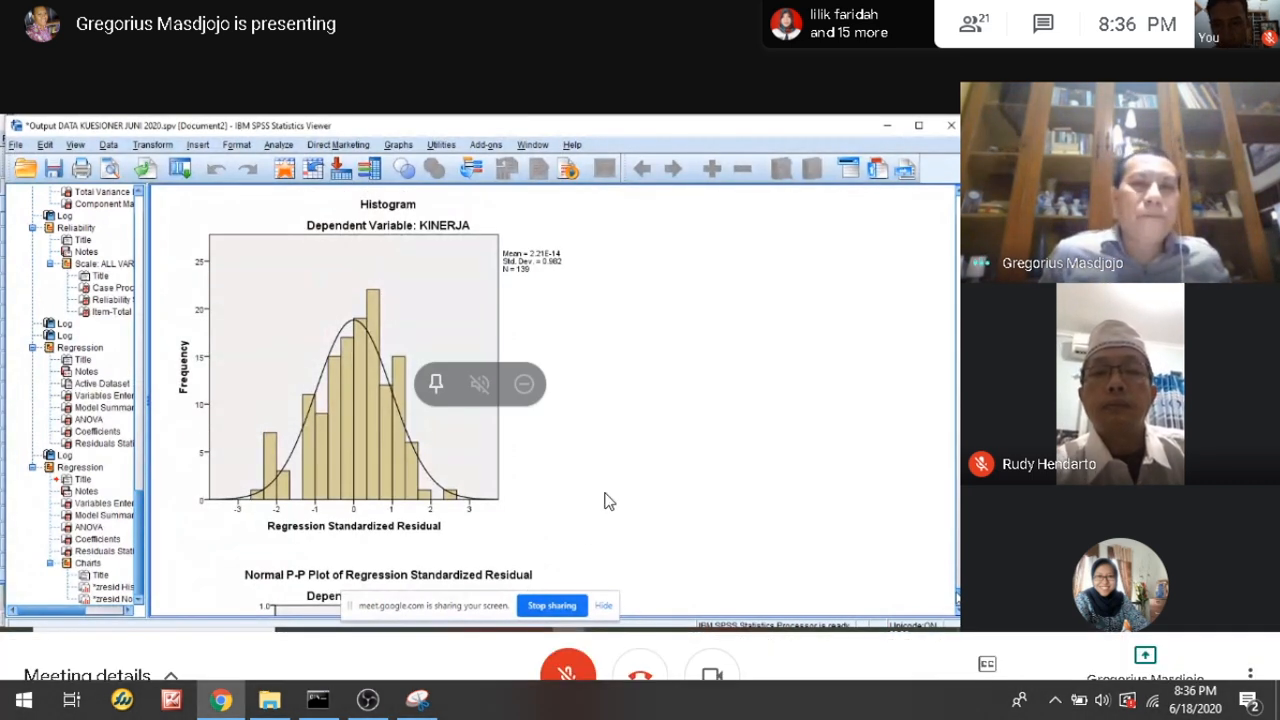
pyautogui.click(578, 670)
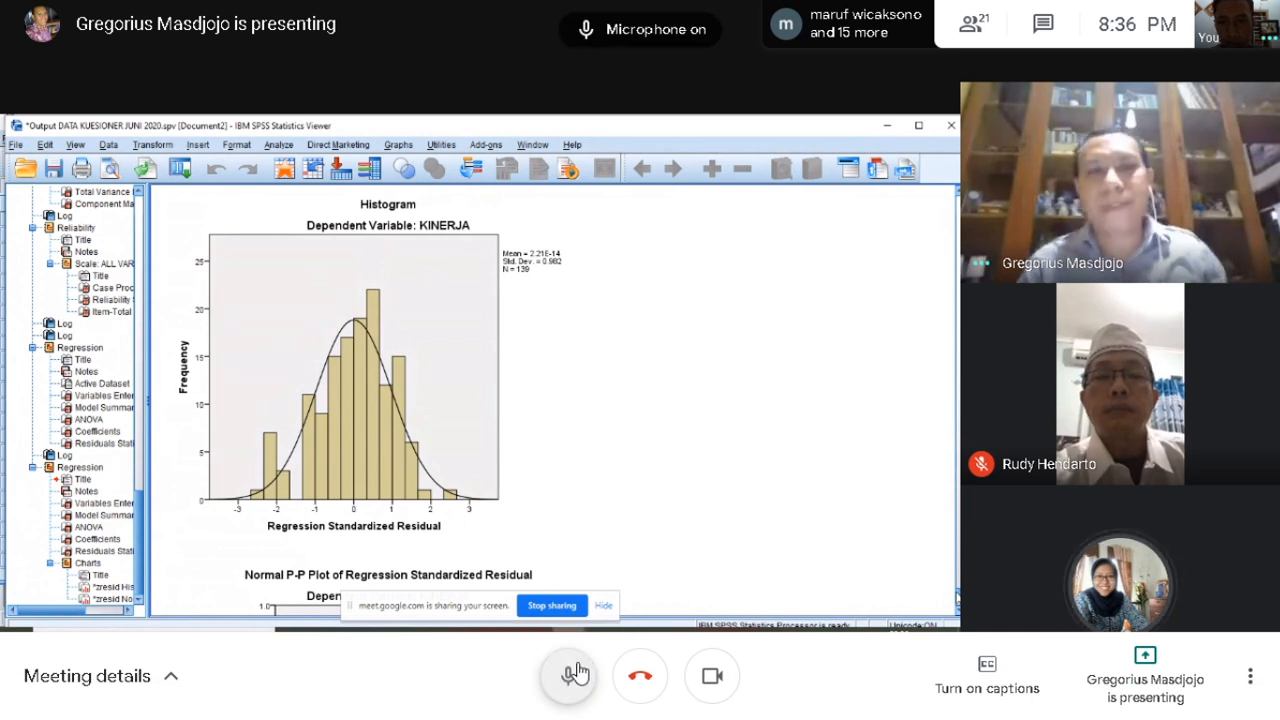
pyautogui.click(578, 676)
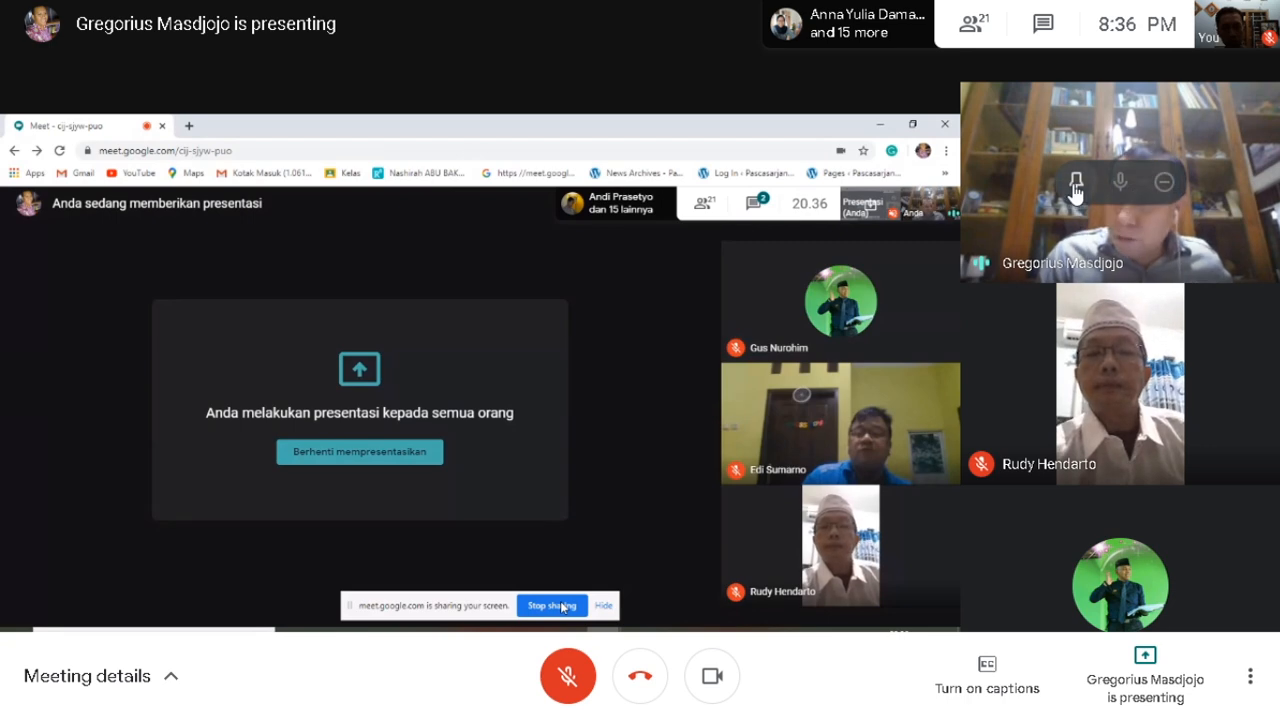
# Step: Pin the presenter's camera feed in the meeting, unpin it to return to the shared screen, and pin it again
pyautogui.click(1076, 184)
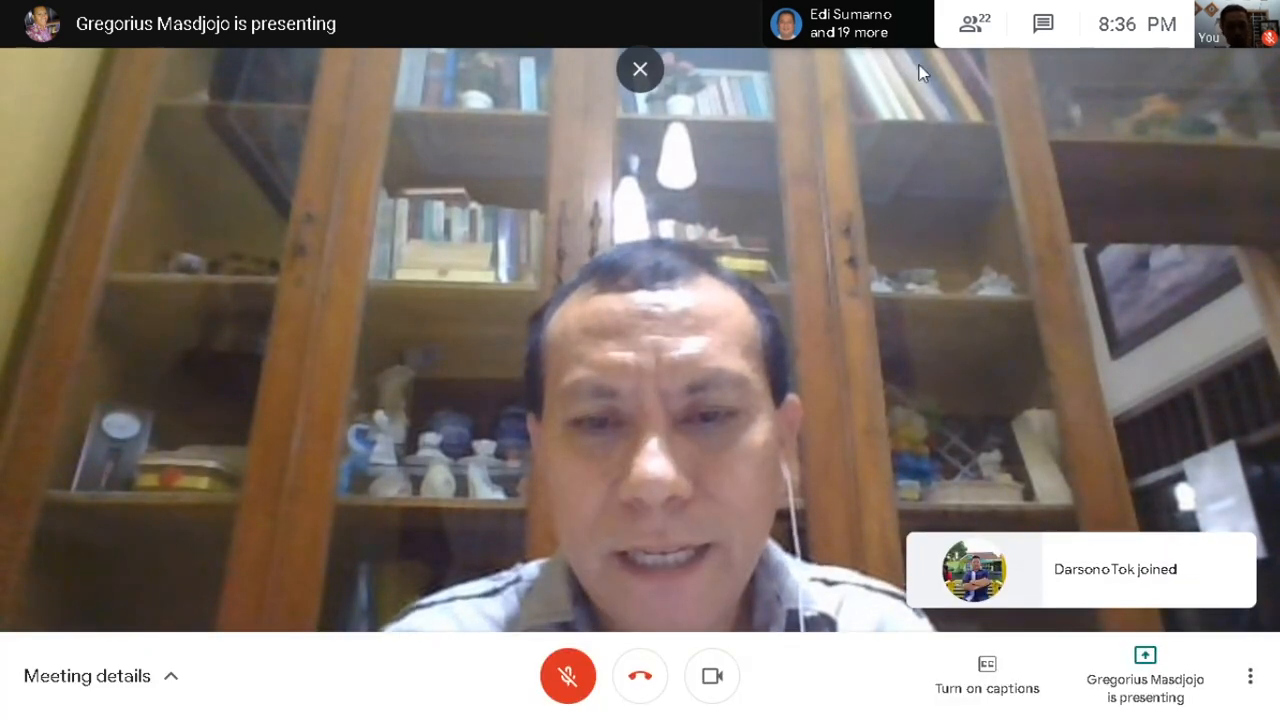
pyautogui.click(582, 384)
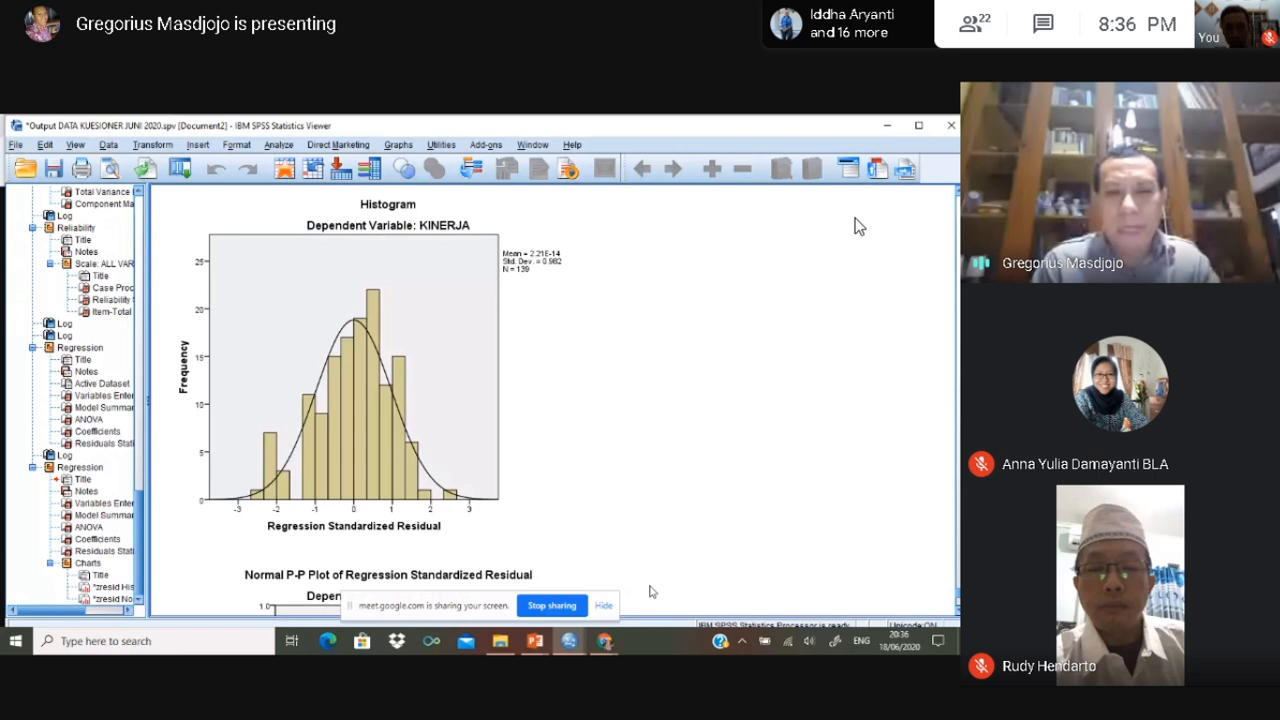
pyautogui.click(606, 641)
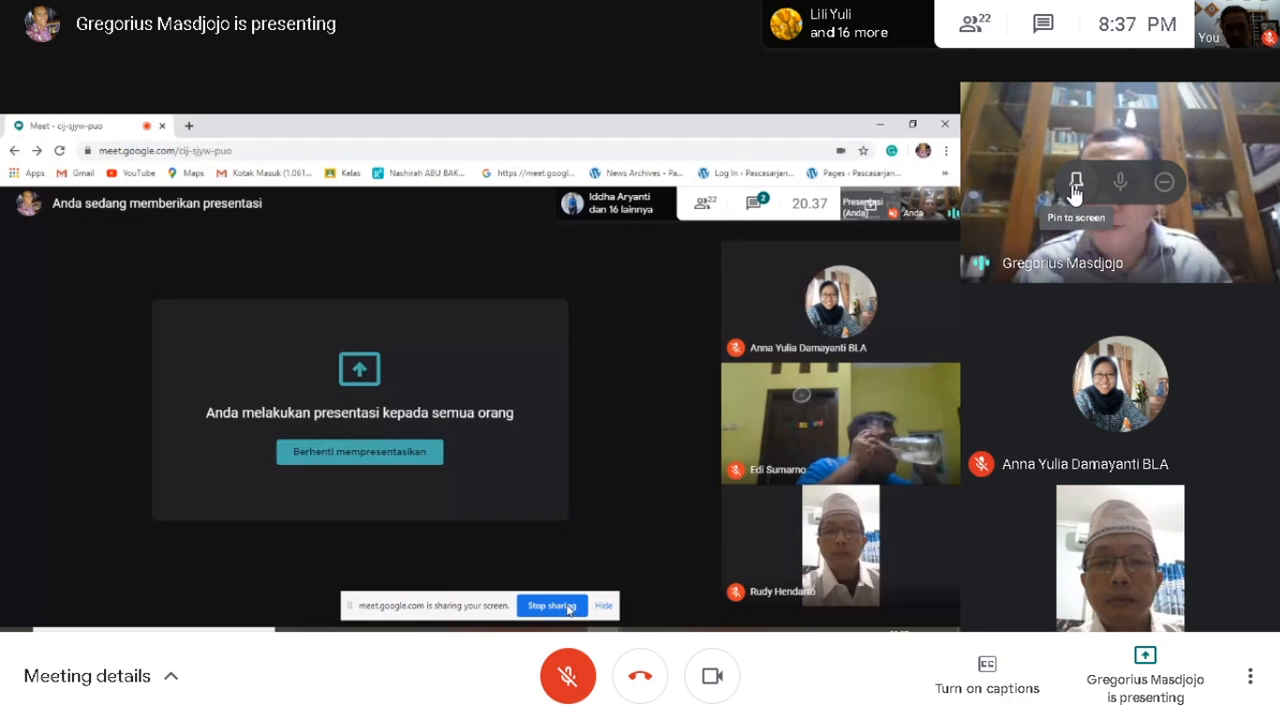
pyautogui.click(1075, 183)
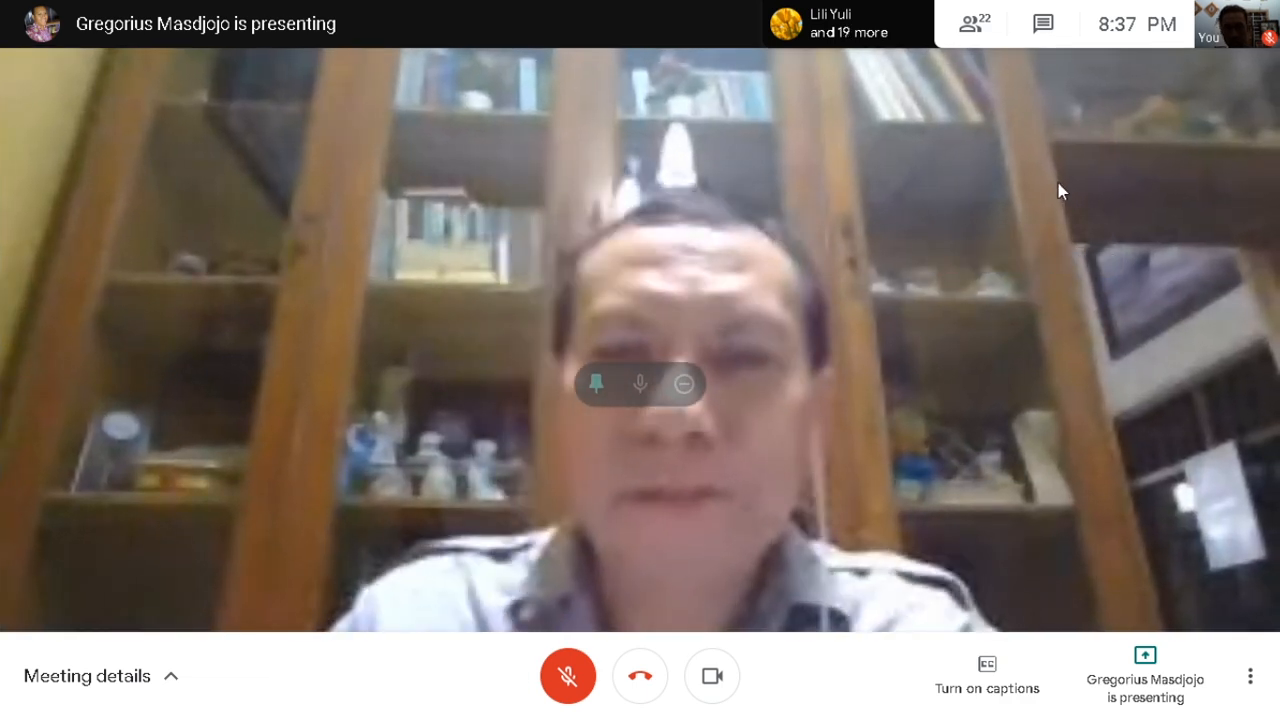
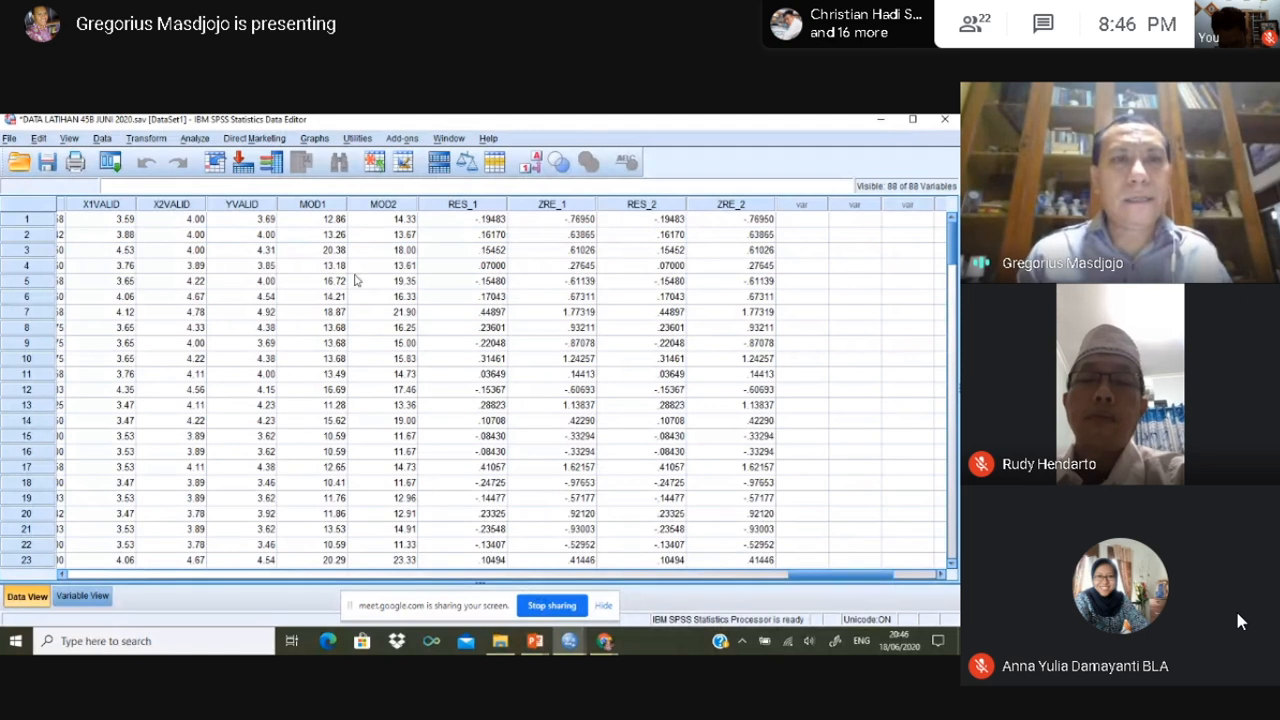
# Step: Set up a Descriptives analysis with the second unstandardized residual (RES_2) as its variable
pyautogui.click(194, 140)
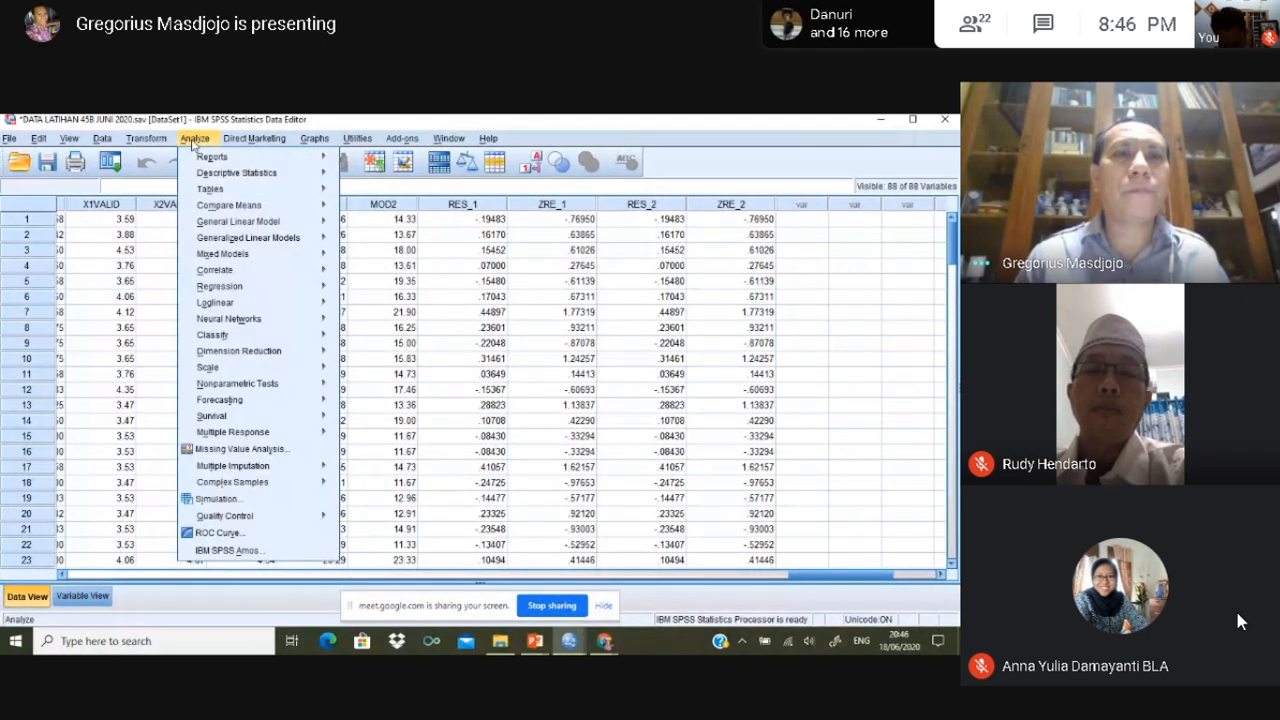
pyautogui.moveTo(200, 173)
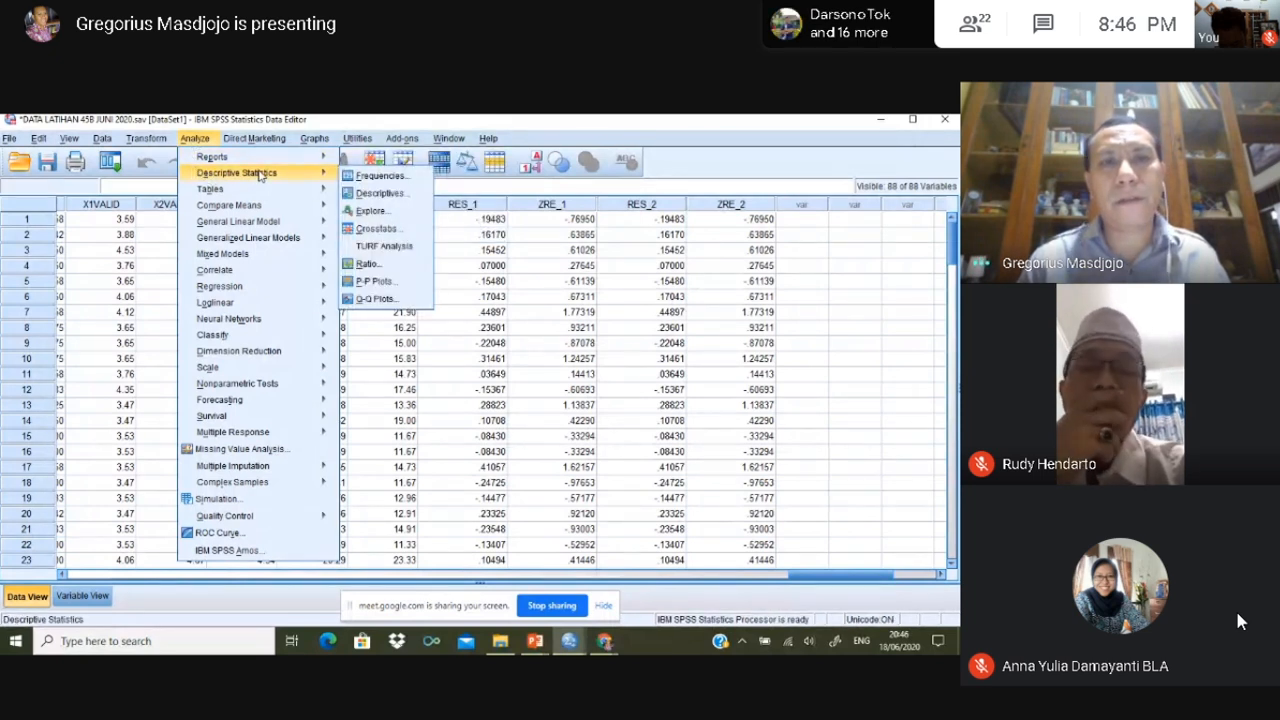
pyautogui.click(401, 195)
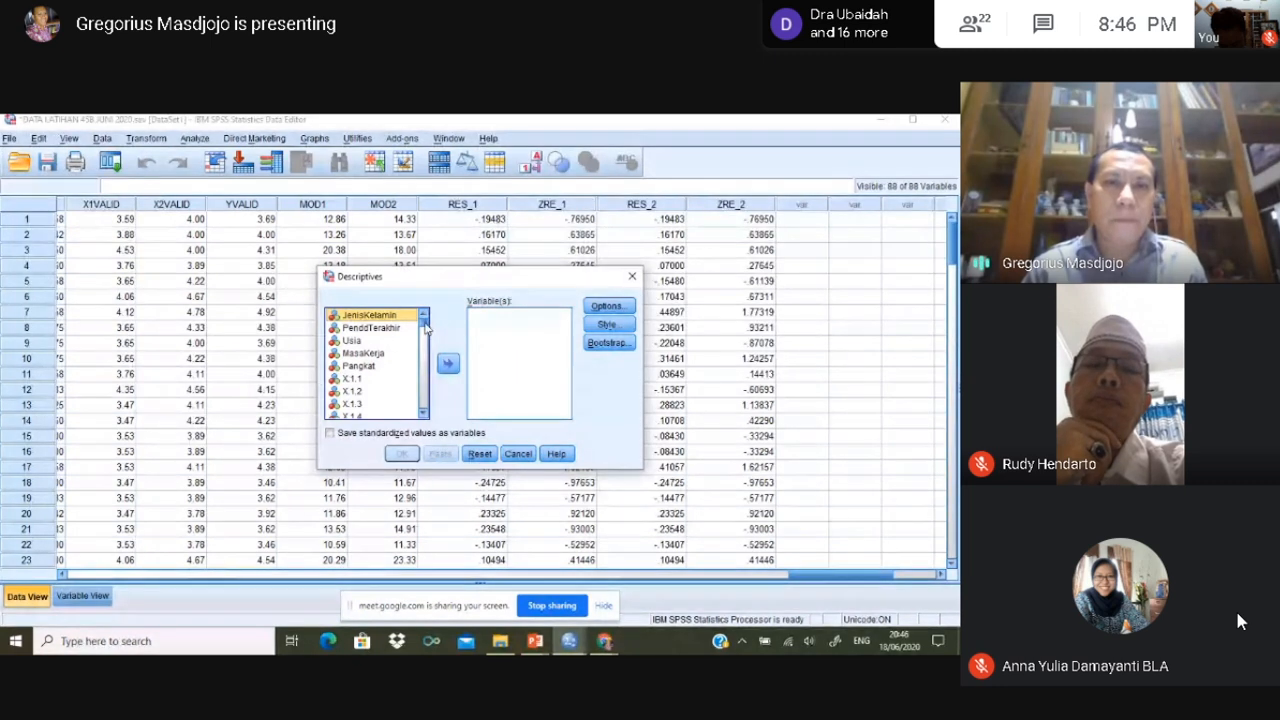
pyautogui.scroll(-5, 425, 342)
pyautogui.moveTo(425, 342); pyautogui.dragTo(430, 410)
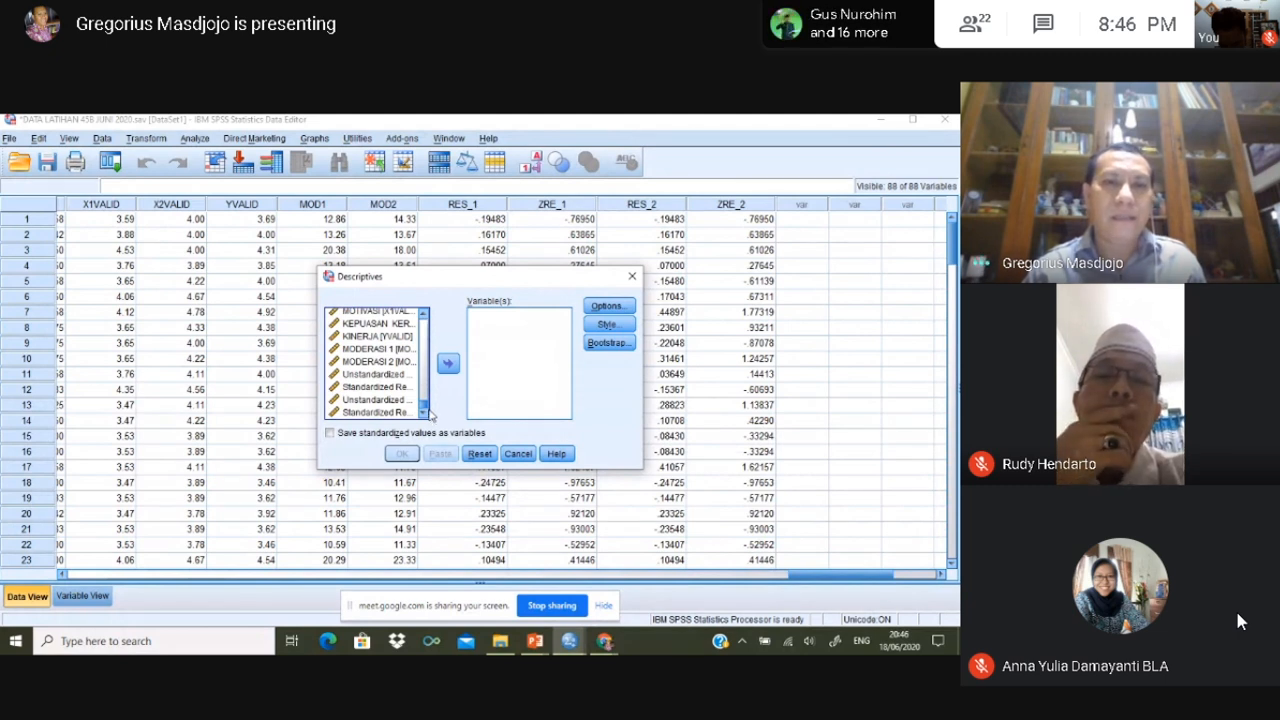
pyautogui.click(358, 401)
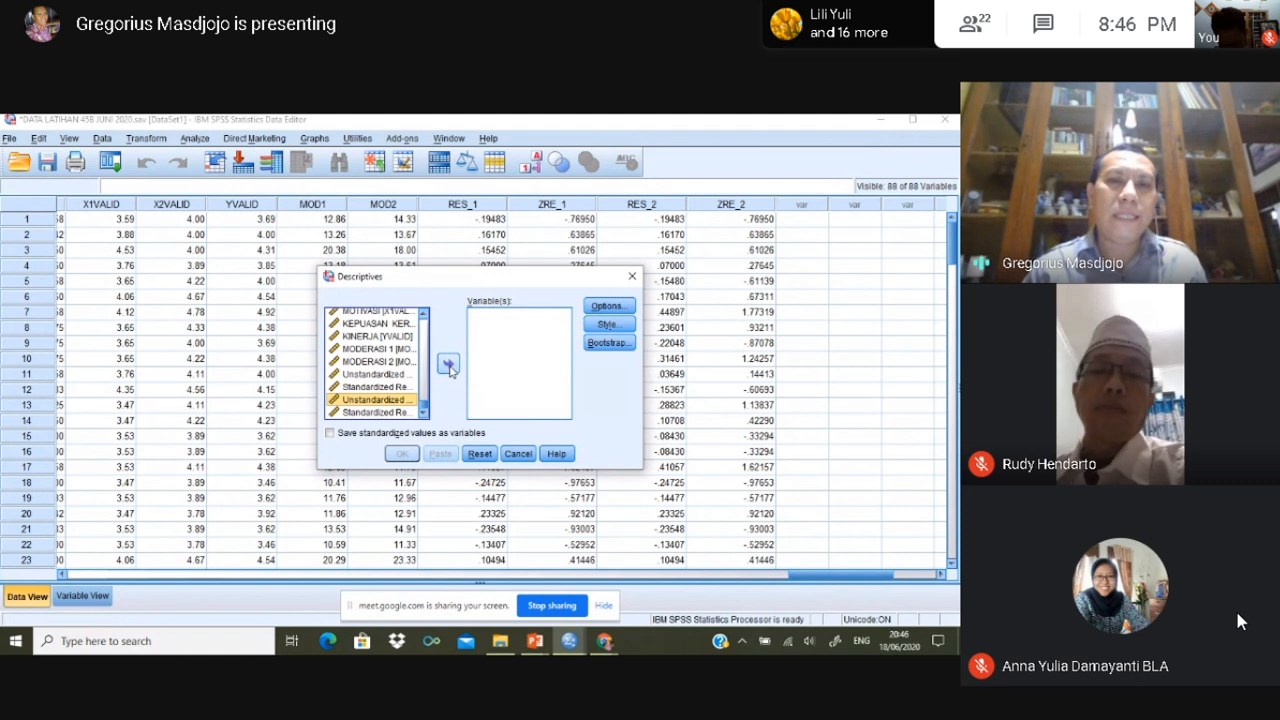
pyautogui.click(448, 366)
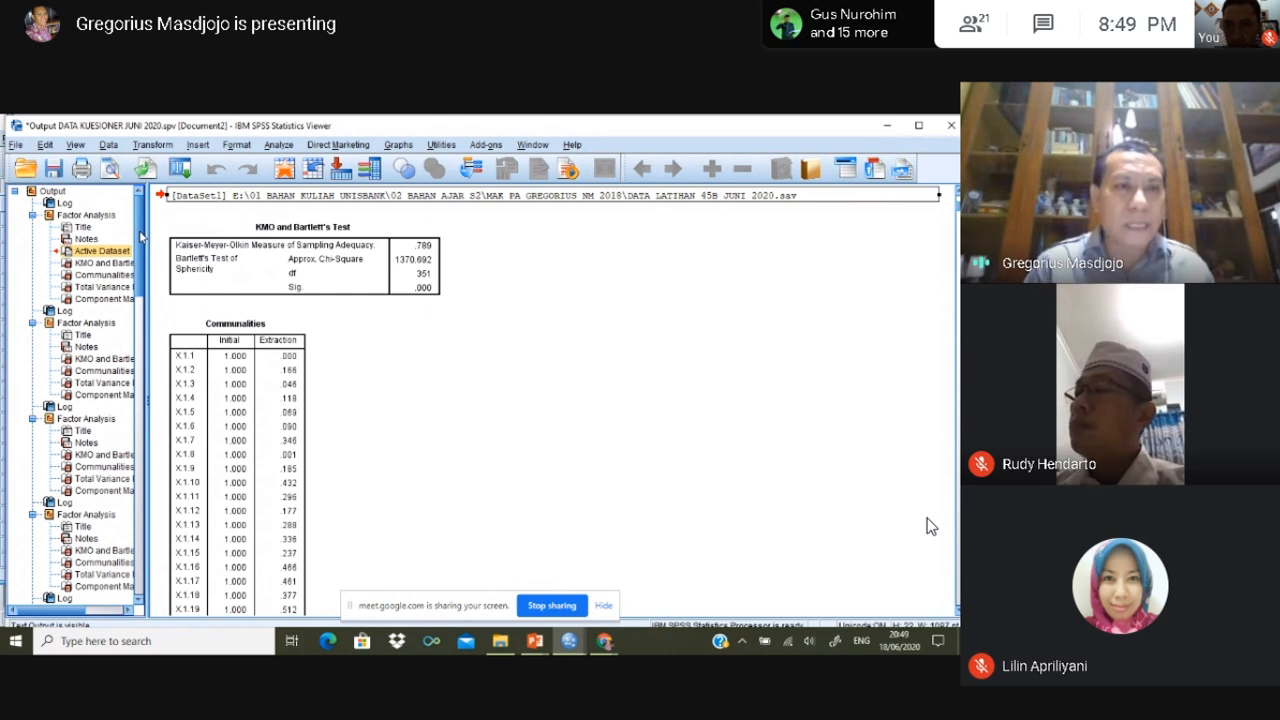
pyautogui.moveTo(140, 232); pyautogui.dragTo(162, 466)
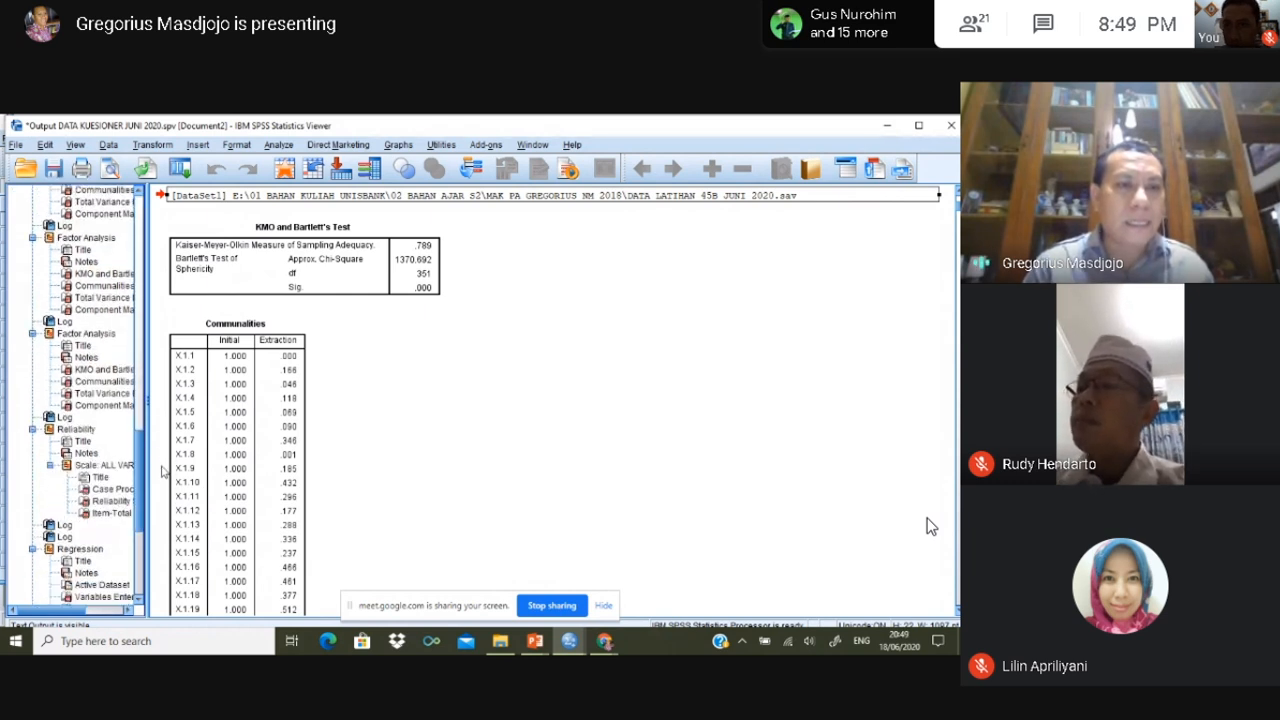
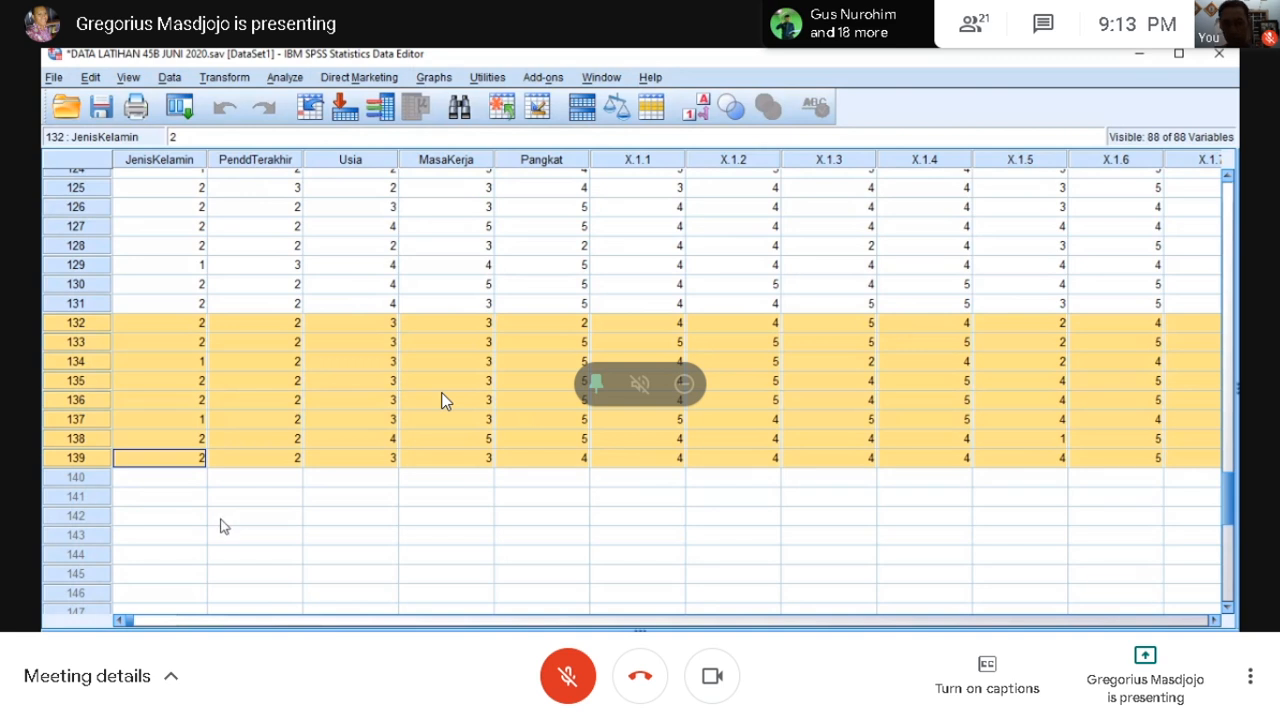
# Step: Clear cases 132 to 139 from the end of the dataset
pyautogui.click(70, 324)
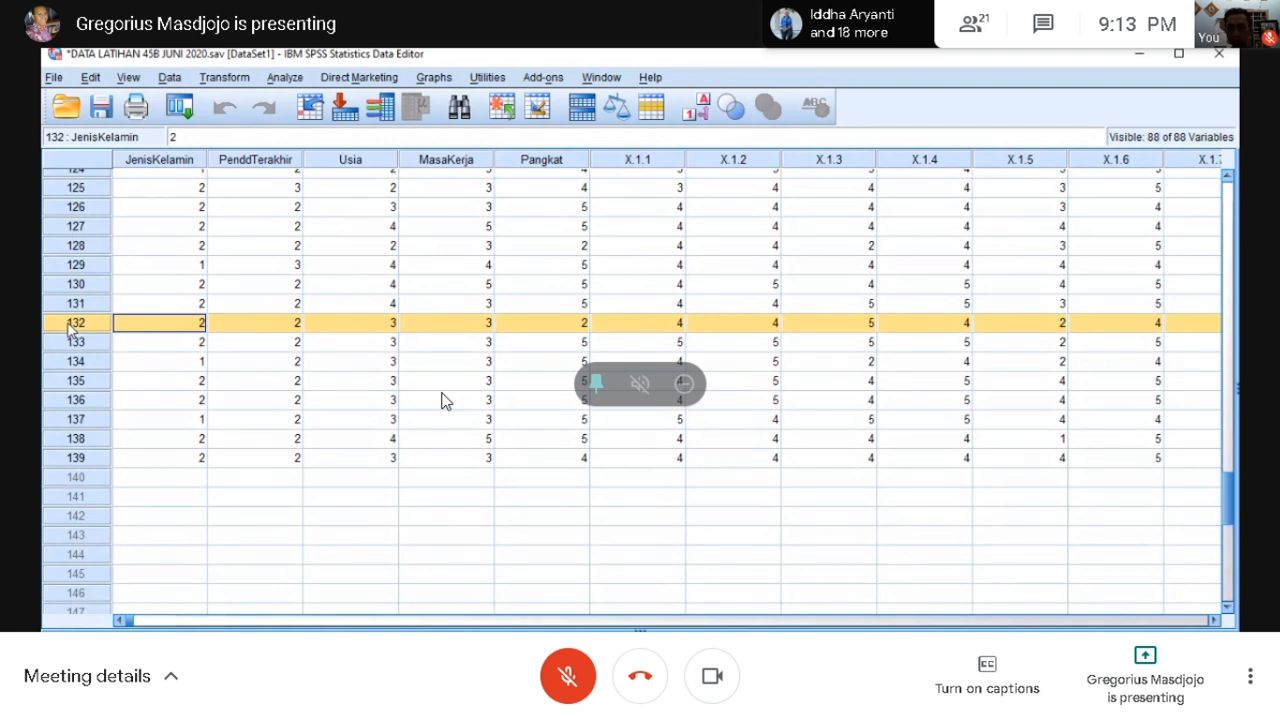
pyautogui.moveTo(70, 328); pyautogui.dragTo(58, 462)
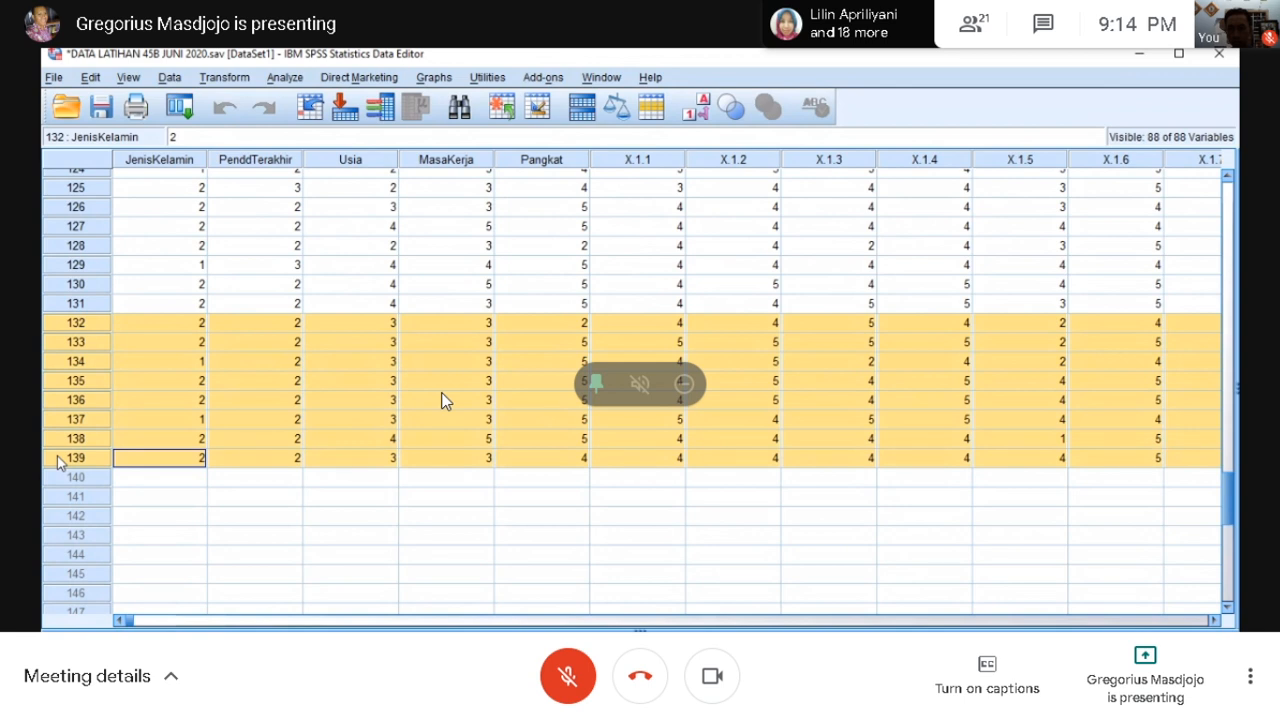
pyautogui.rightClick(59, 460)
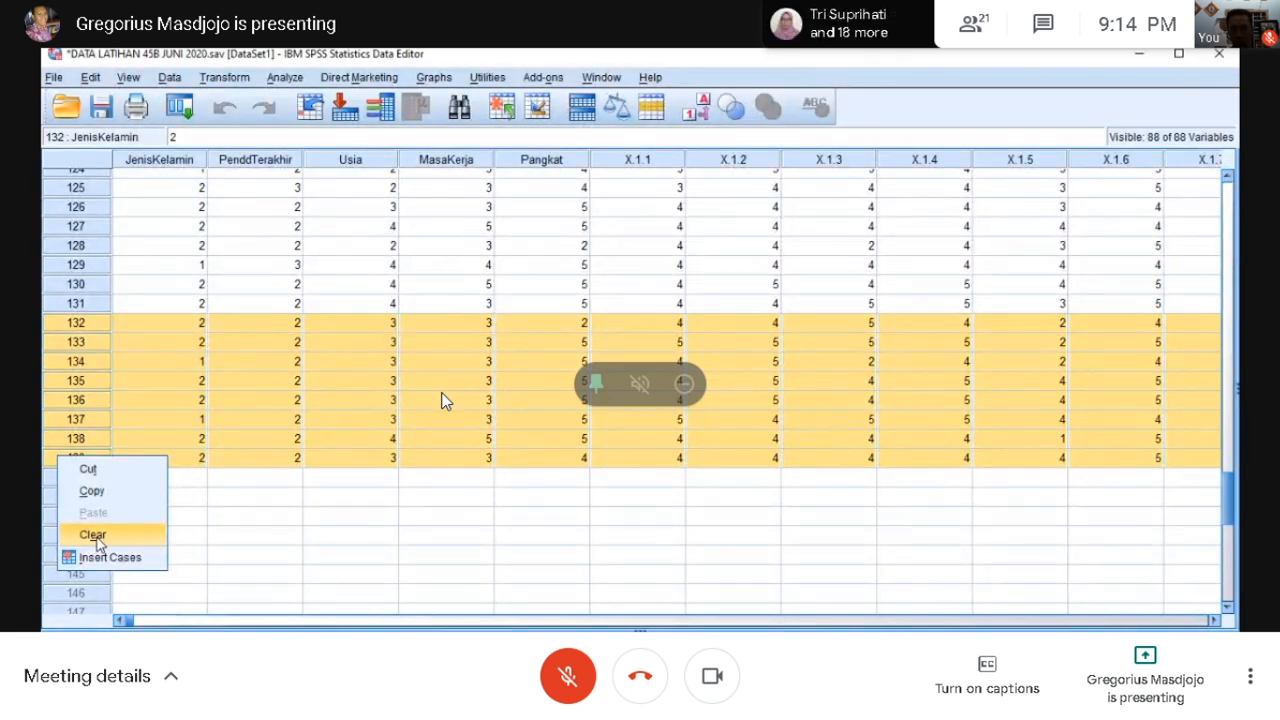
pyautogui.click(93, 535)
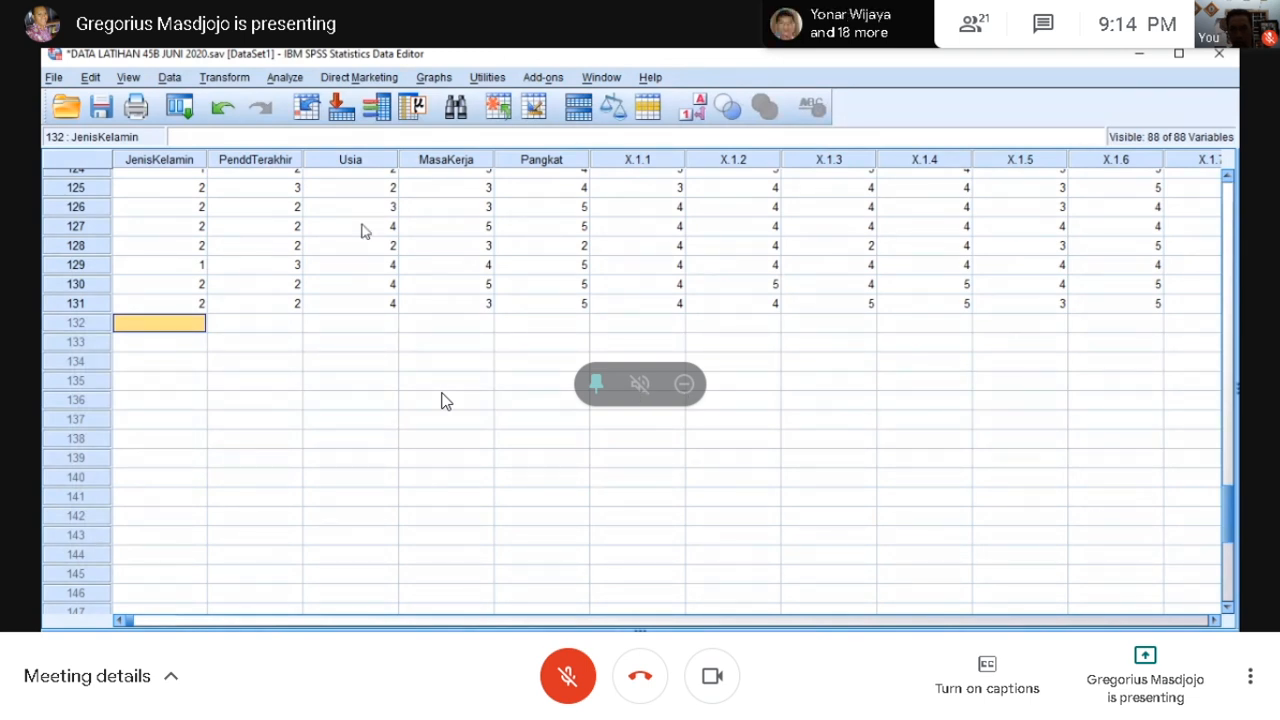
# Step: Save the dataset under the new name DATA OLAHAN UJI ASUMSI as an SPSS Statistics file
pyautogui.moveTo(1229, 503); pyautogui.dragTo(1229, 203)
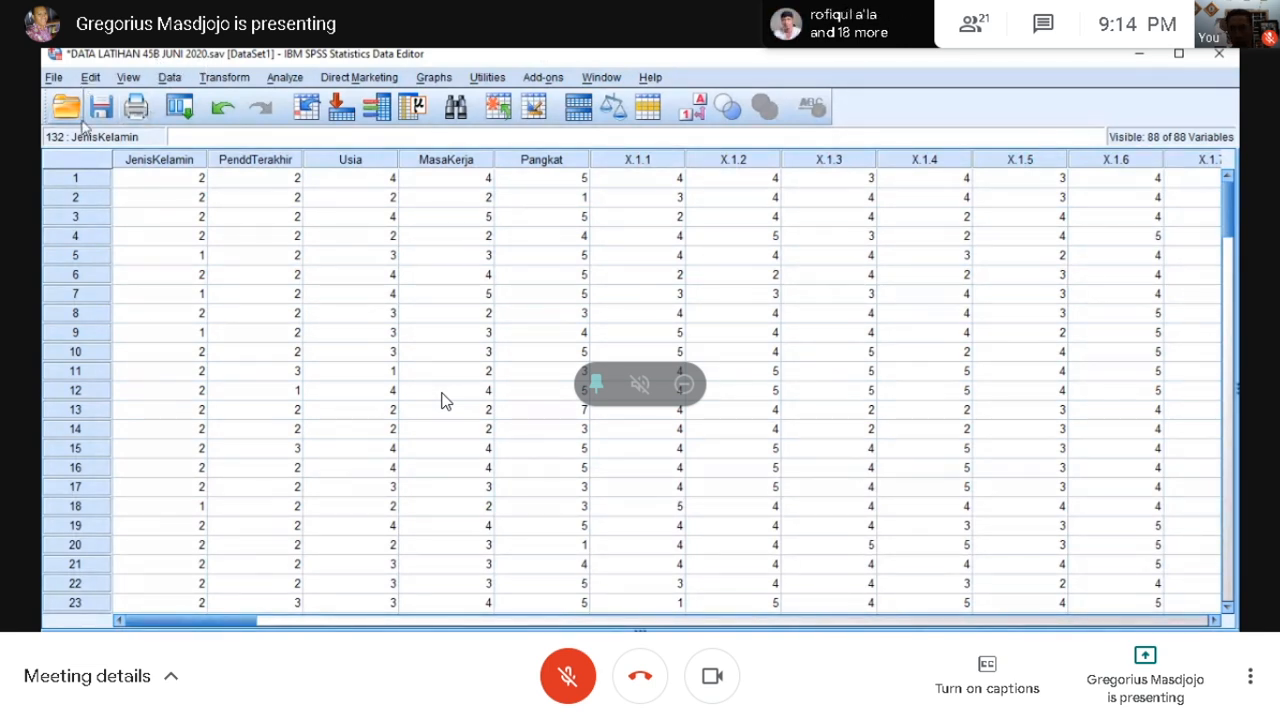
pyautogui.click(55, 80)
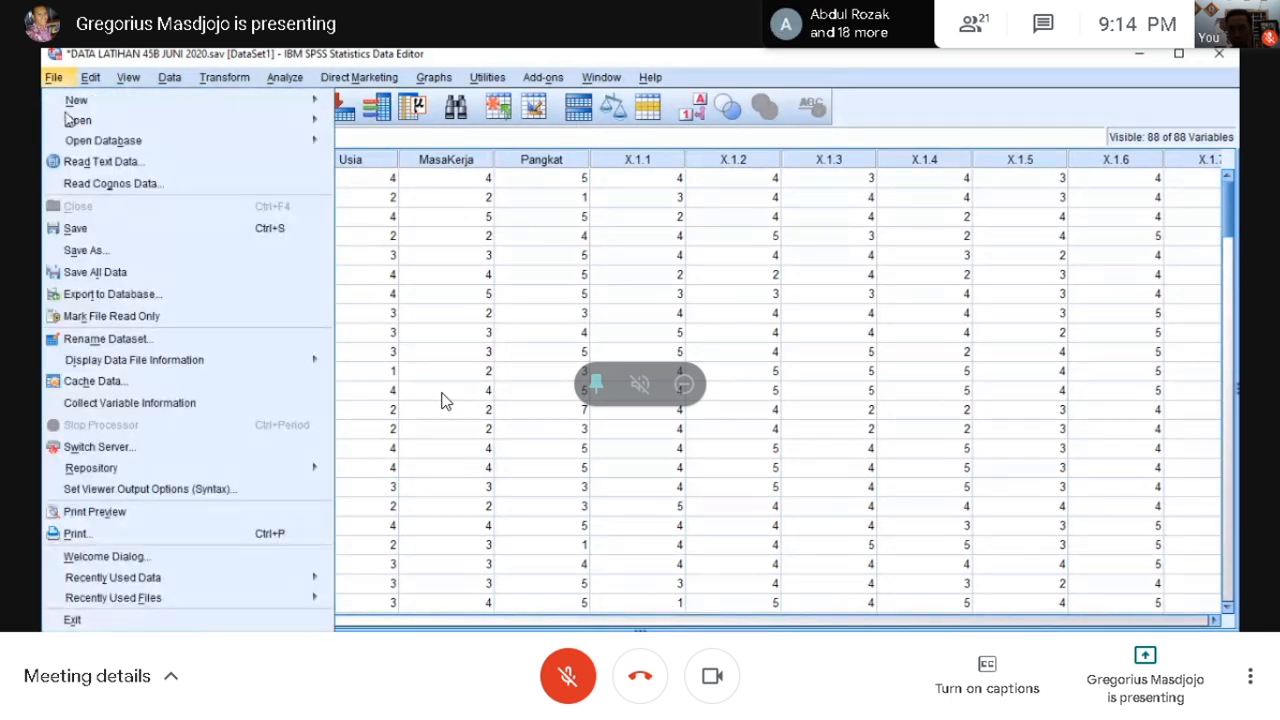
pyautogui.click(85, 251)
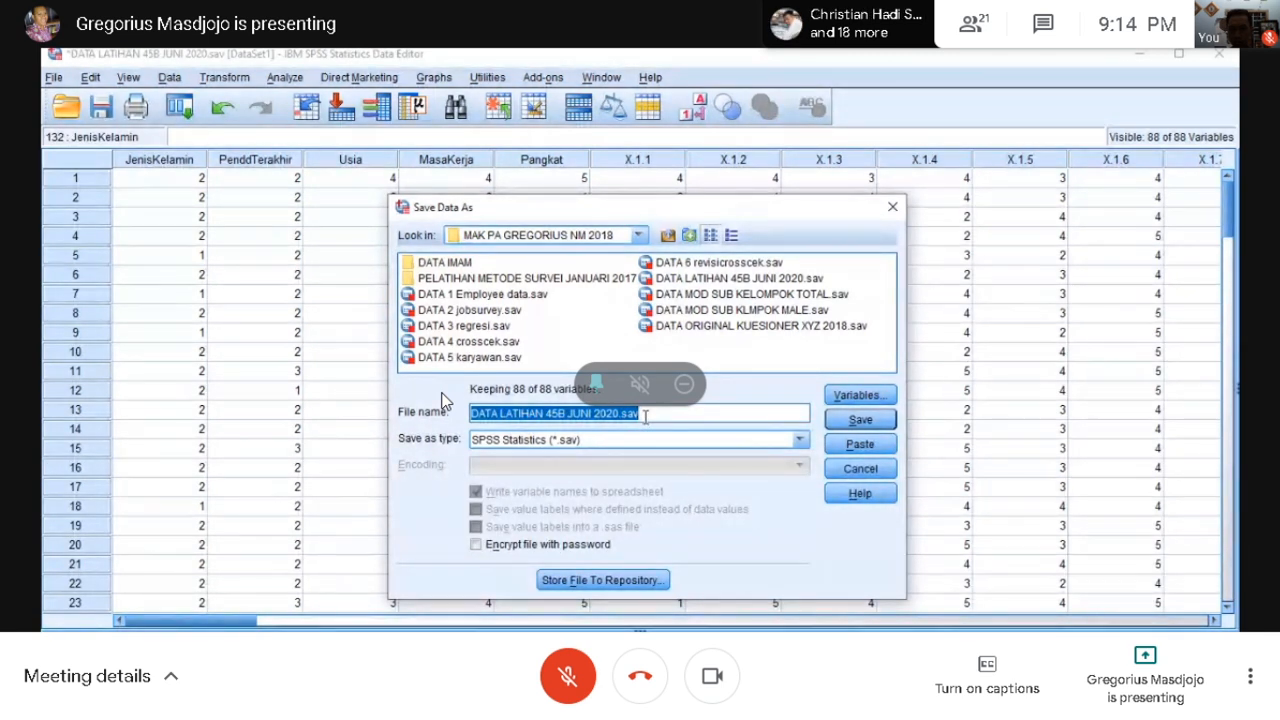
pyautogui.write('dat')
pyautogui.press('BackSpace')
pyautogui.press('BackSpace')
pyautogui.press('BackSpace')
pyautogui.write('DA')
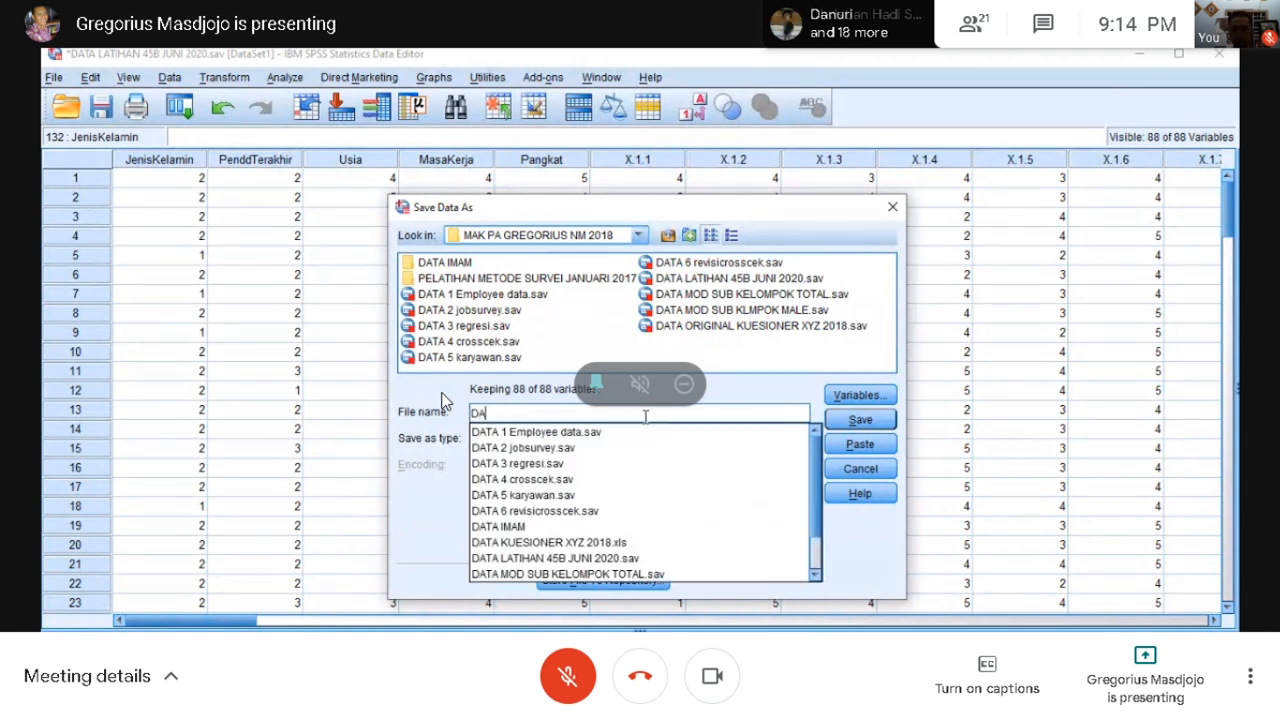
pyautogui.write('TA OLA')
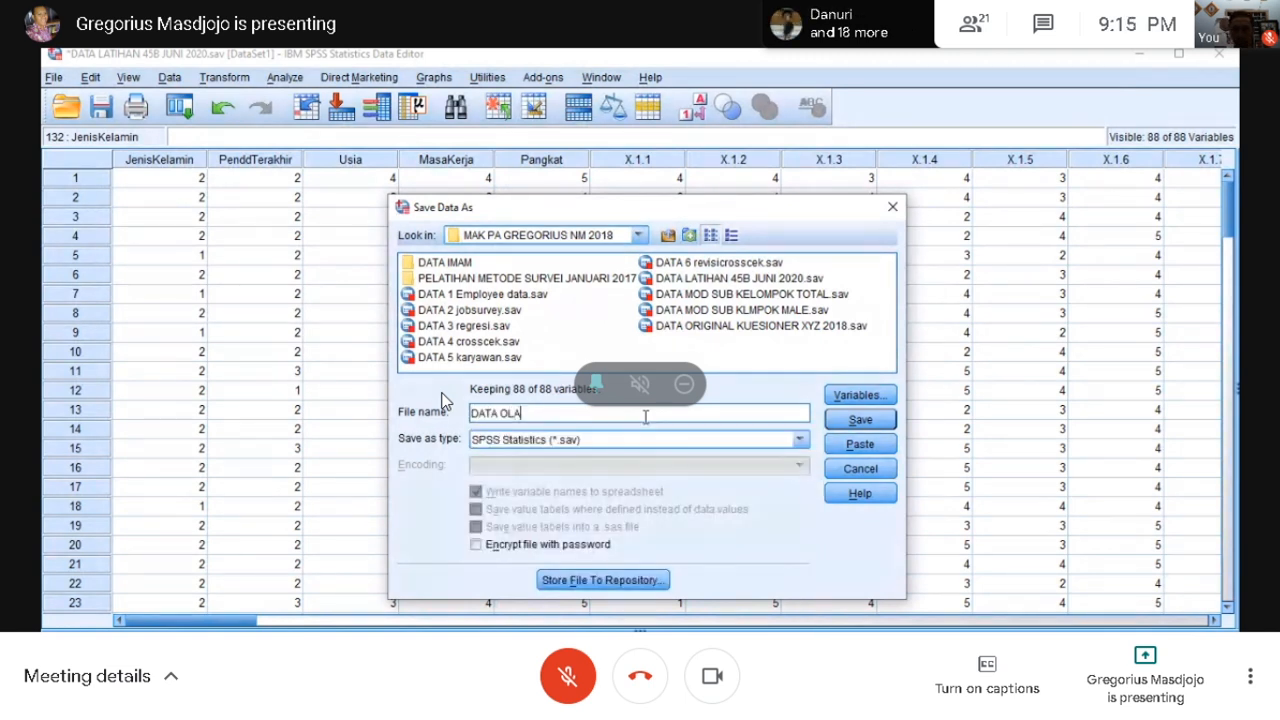
pyautogui.write('HAN UJI ASUMSI')
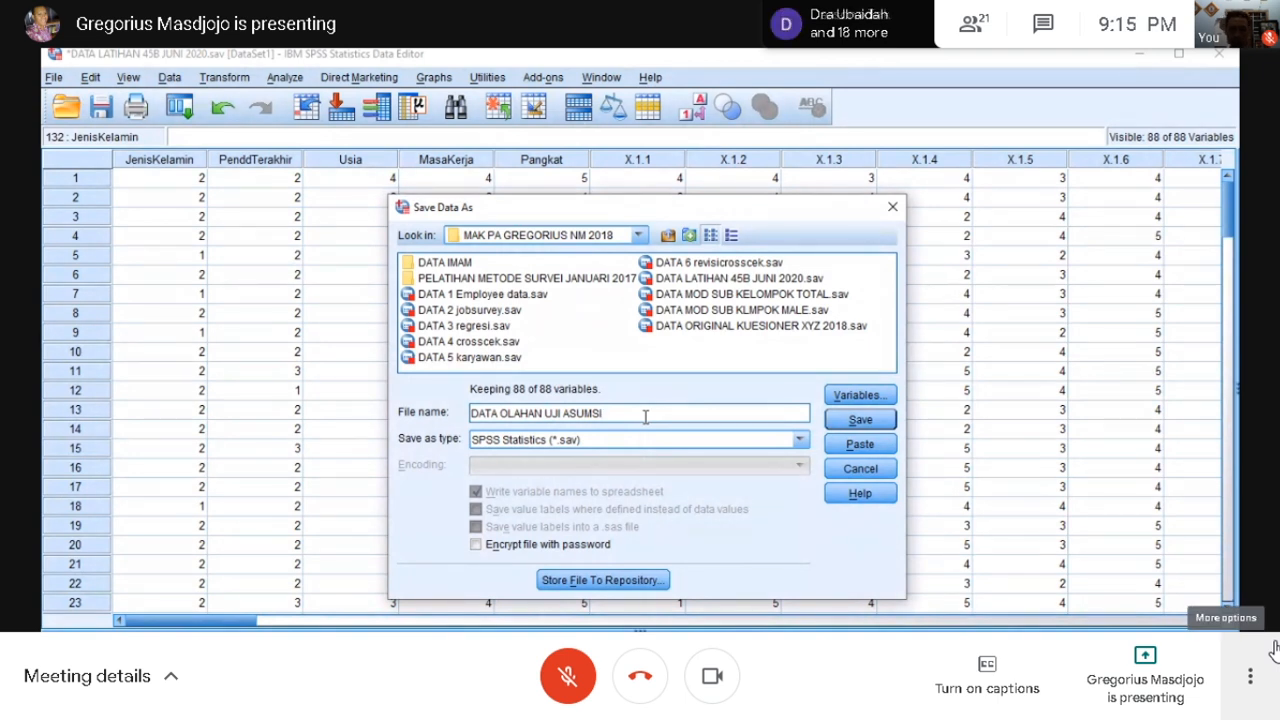
pyautogui.click(856, 421)
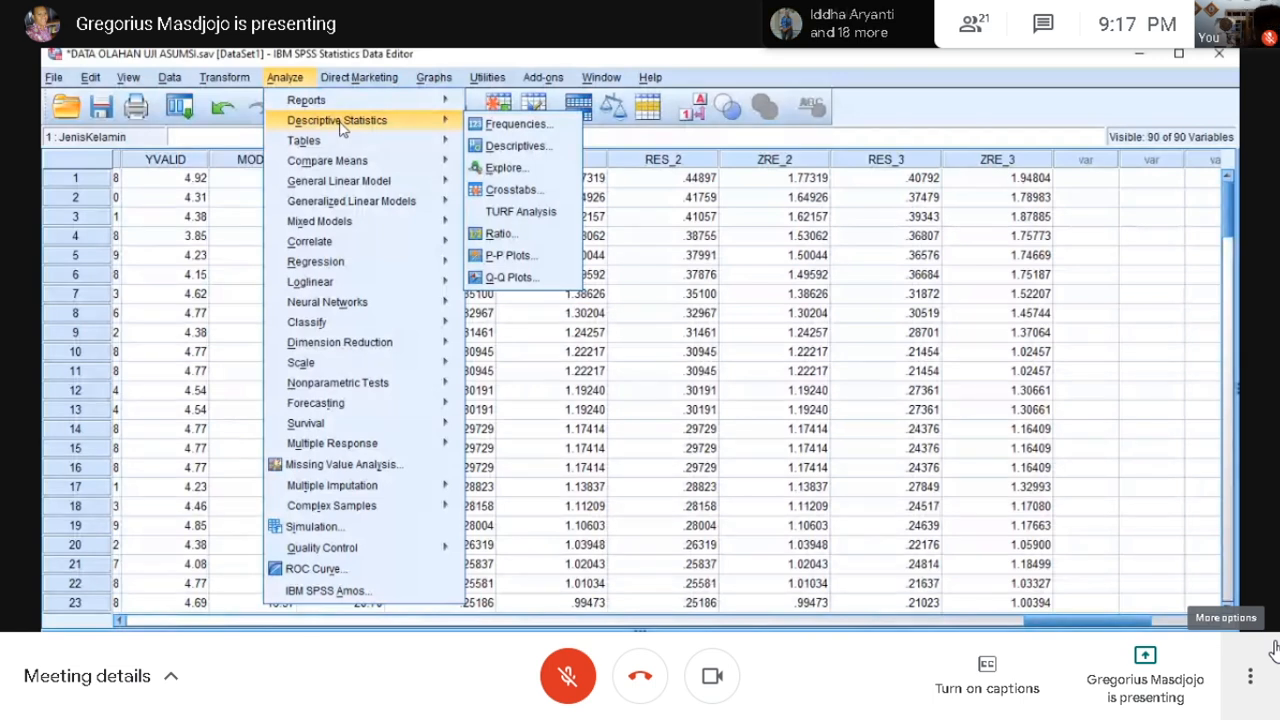
# Step: Run Descriptives on the third unstandardized residual (RES_3) in place of the residual already in the variable list
pyautogui.click(541, 151)
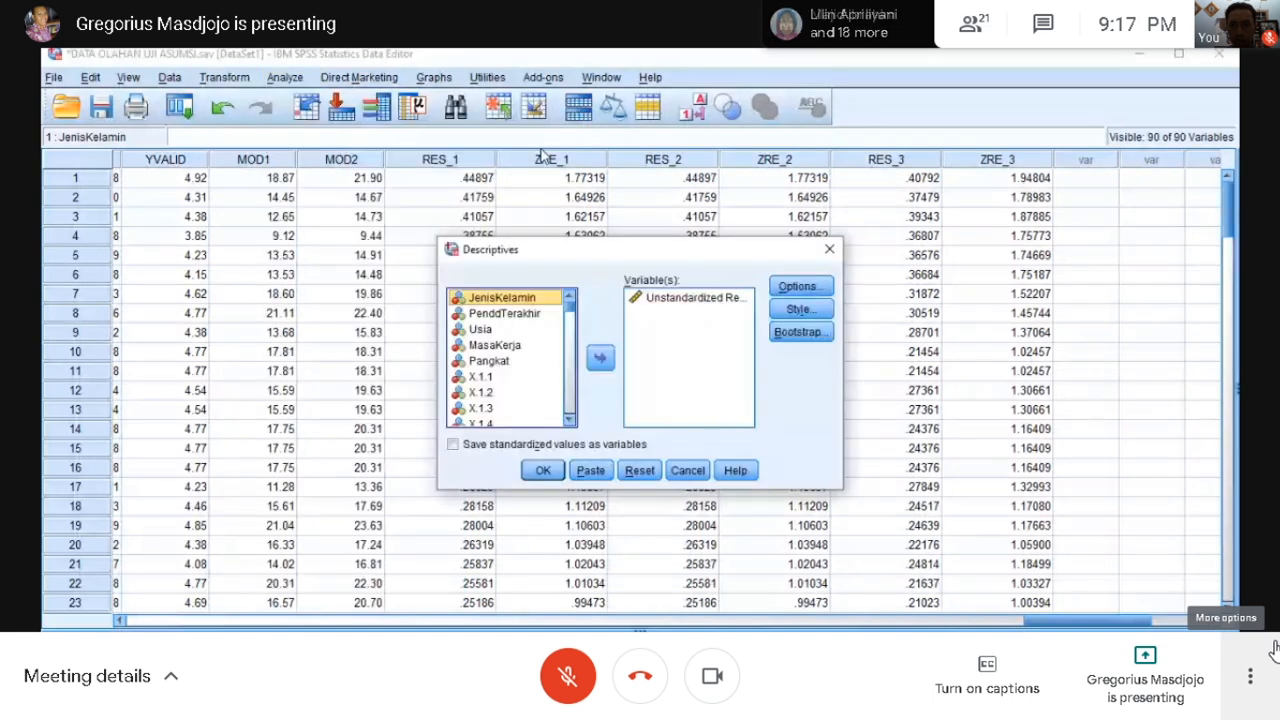
pyautogui.click(731, 304)
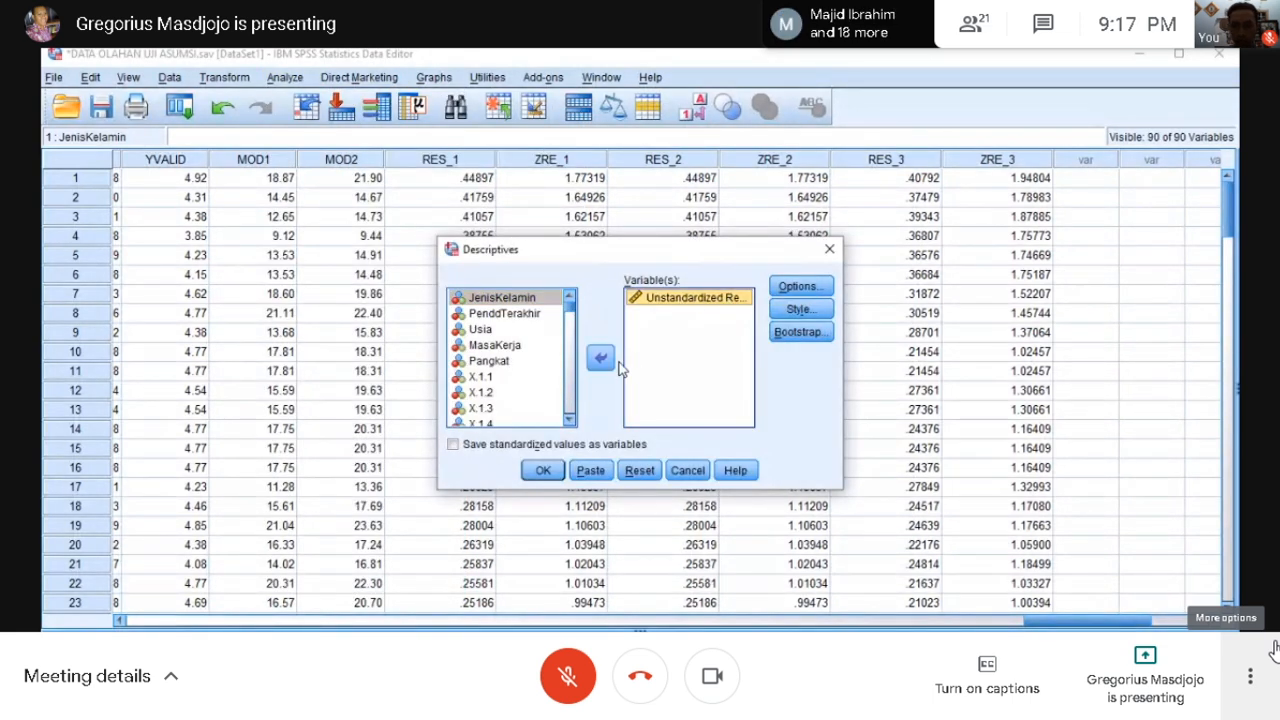
pyautogui.click(602, 362)
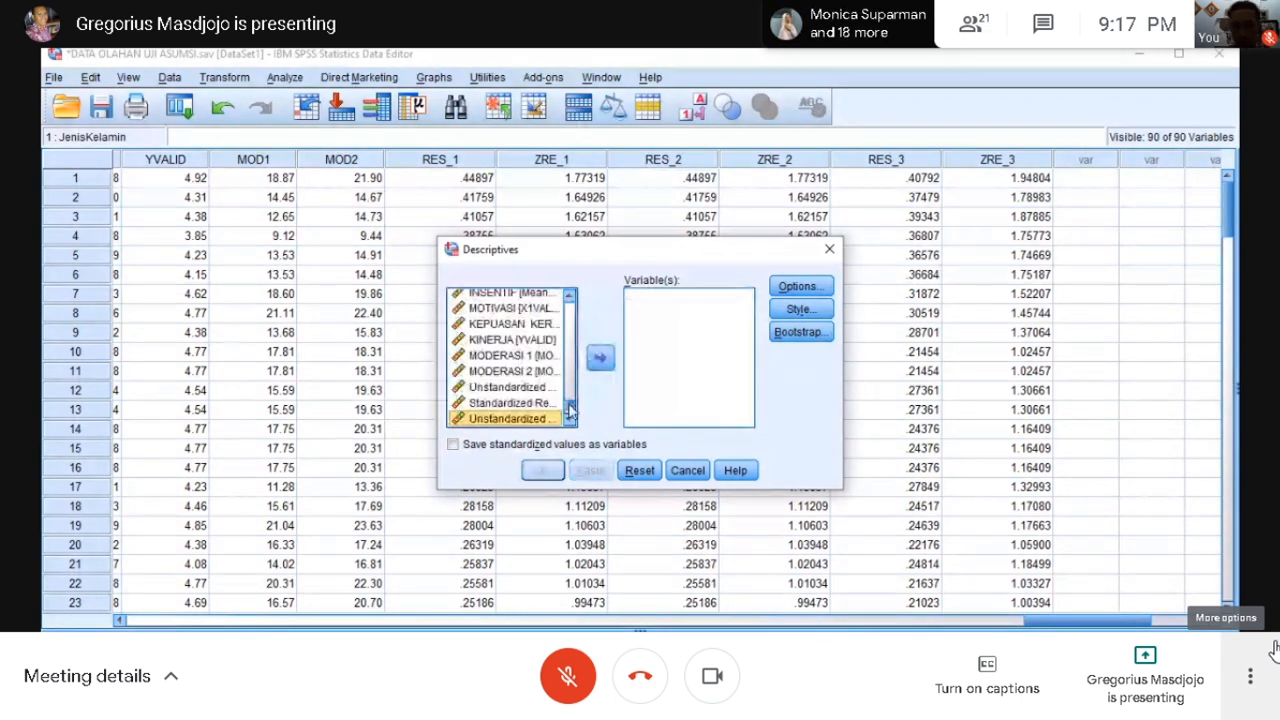
pyautogui.scroll(-1, 569, 418)
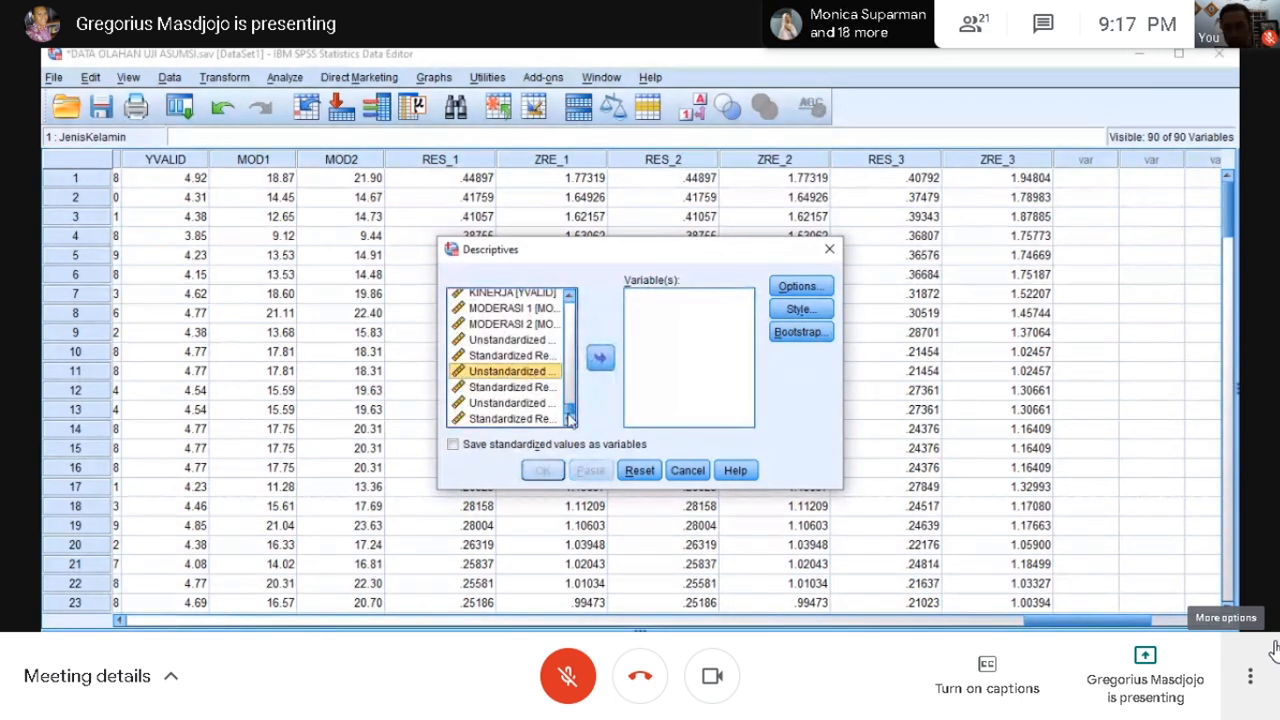
pyautogui.click(508, 404)
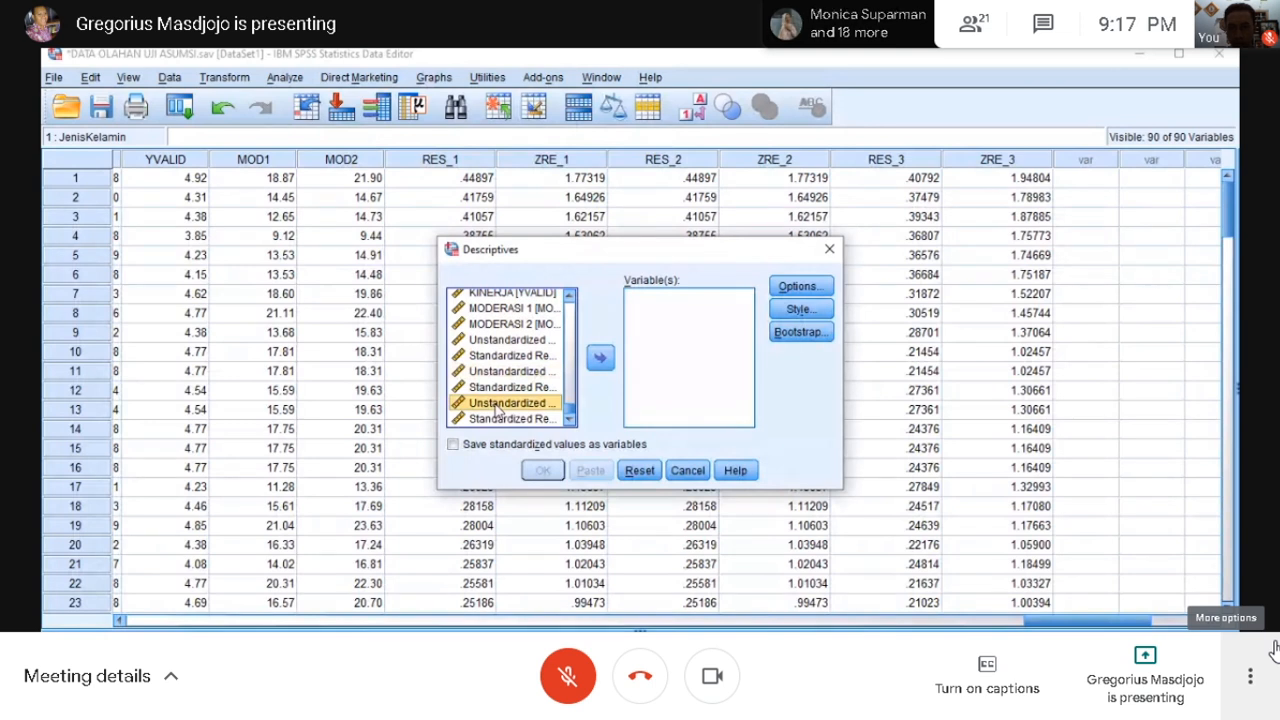
pyautogui.click(601, 362)
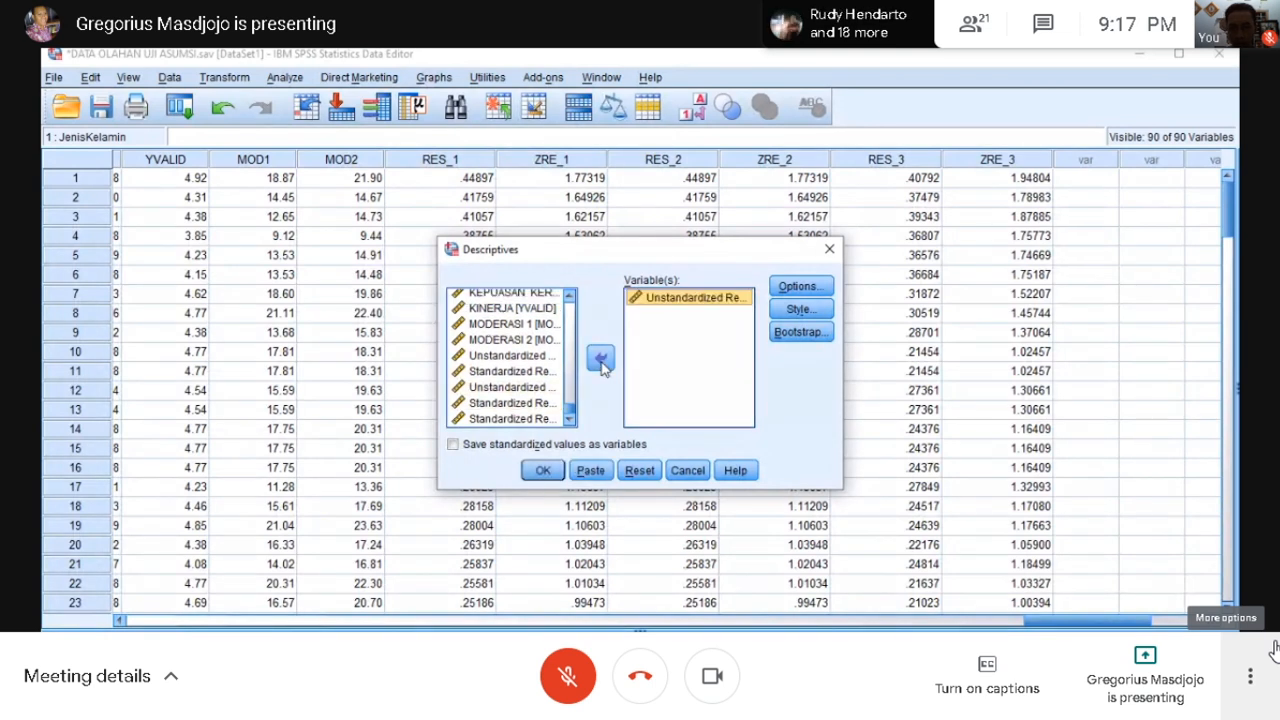
pyautogui.click(541, 471)
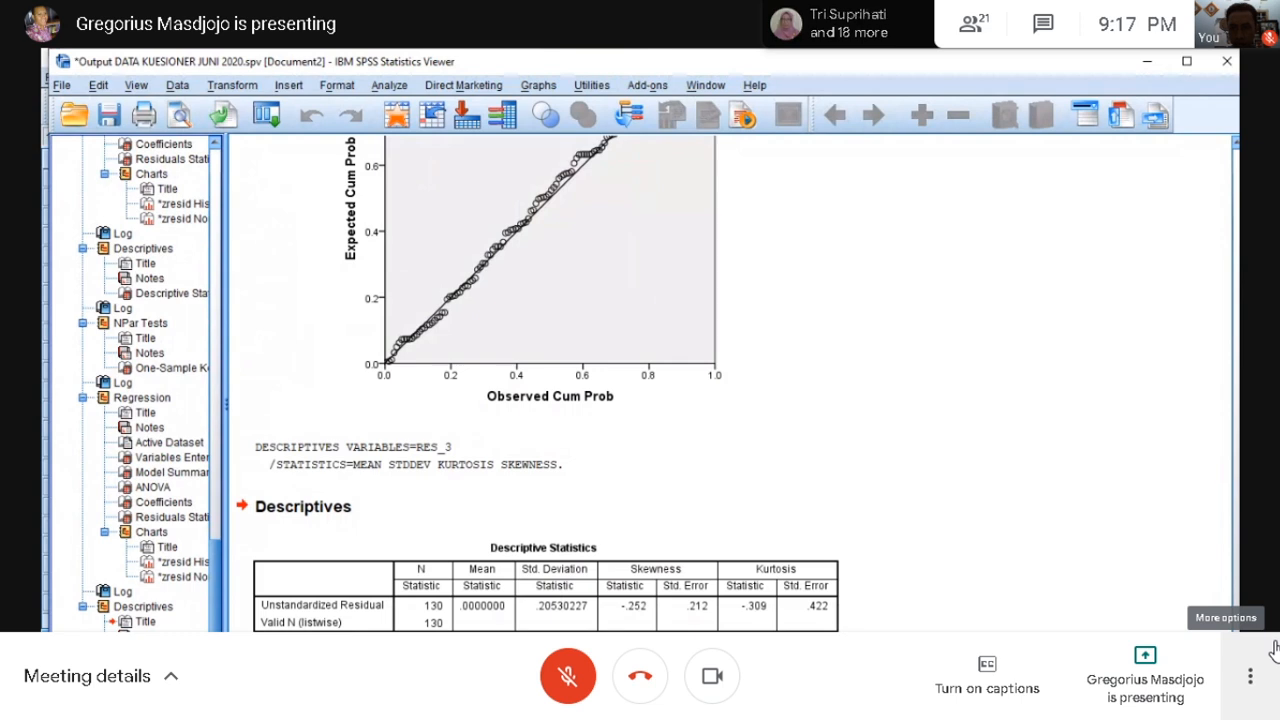
# Step: Divide the residual's skewness by its standard error in the Calculator, 0.252 ÷ 0.212
pyautogui.click(605, 627)
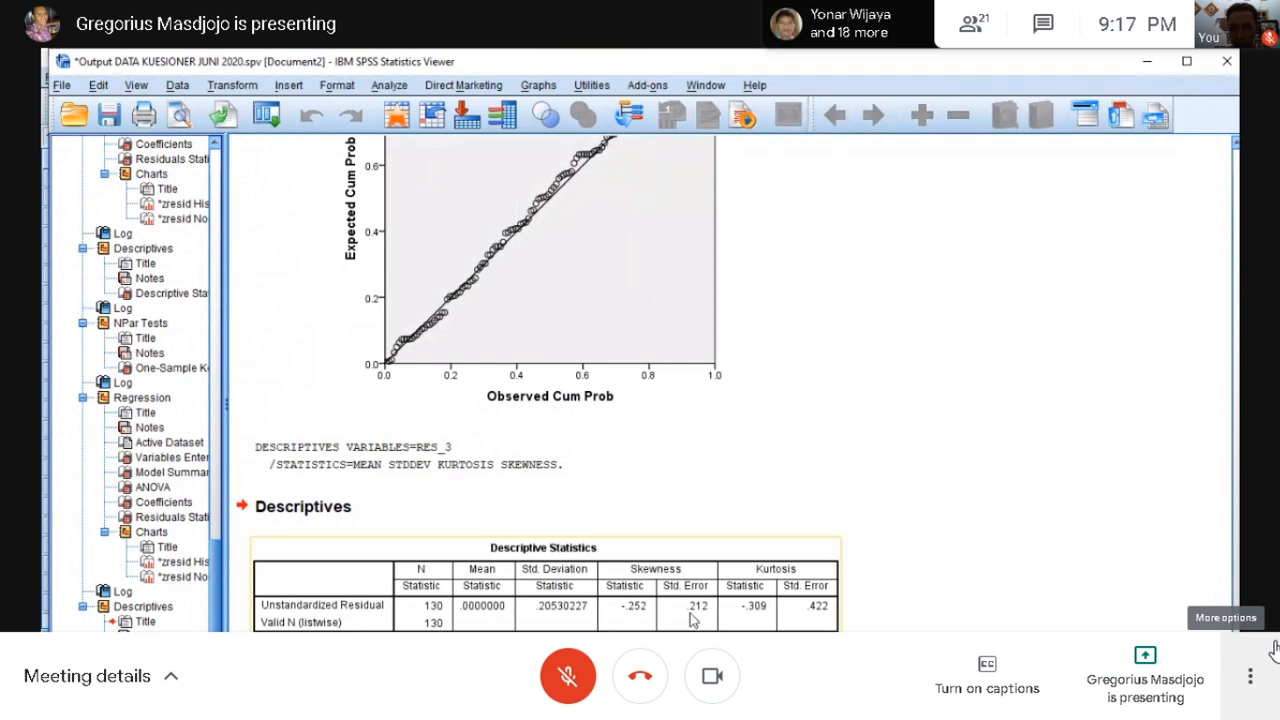
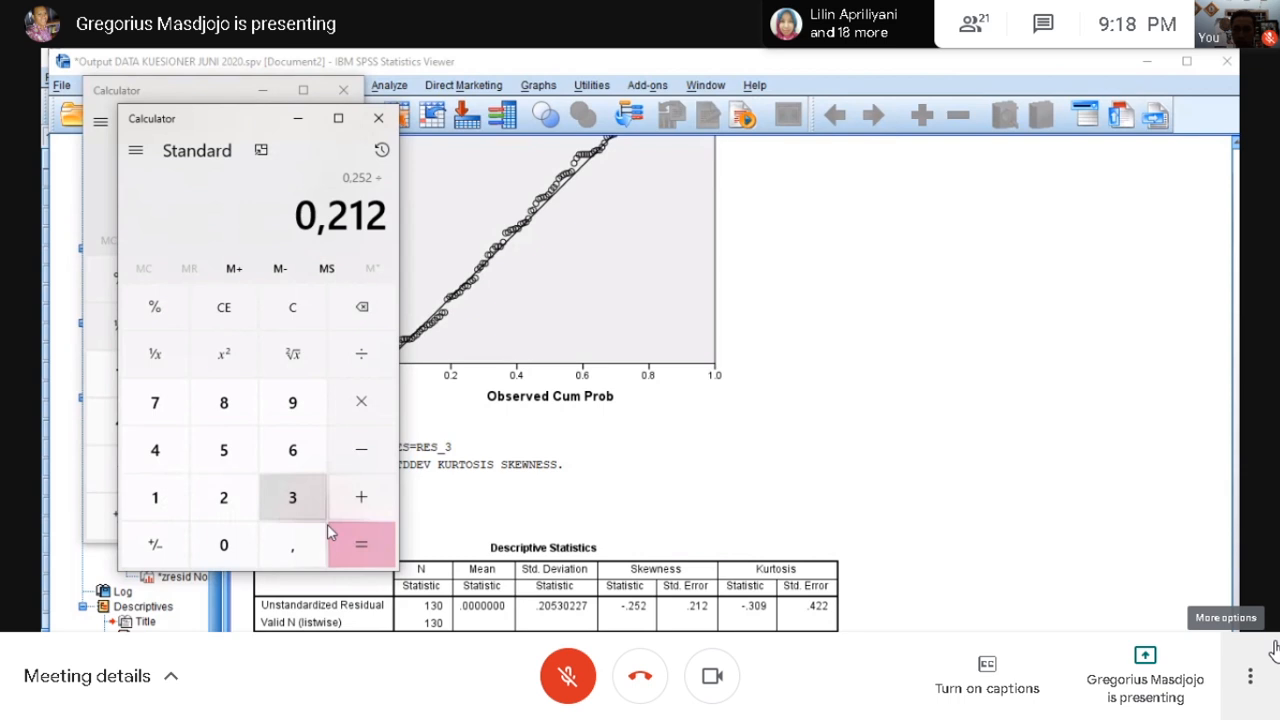
pyautogui.click(361, 547)
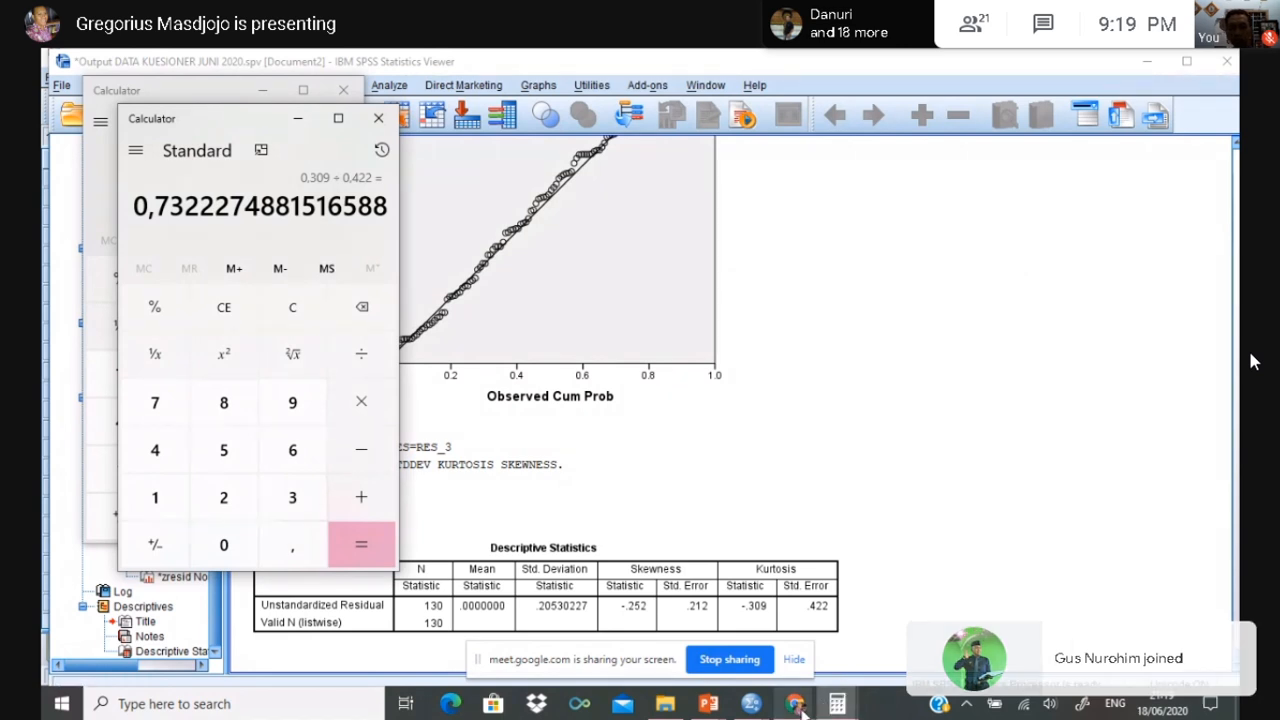
# Step: Switch the presenter's screen to the Google Meet window to view the meeting participants
pyautogui.moveTo(787, 695)
pyautogui.click(745, 635)
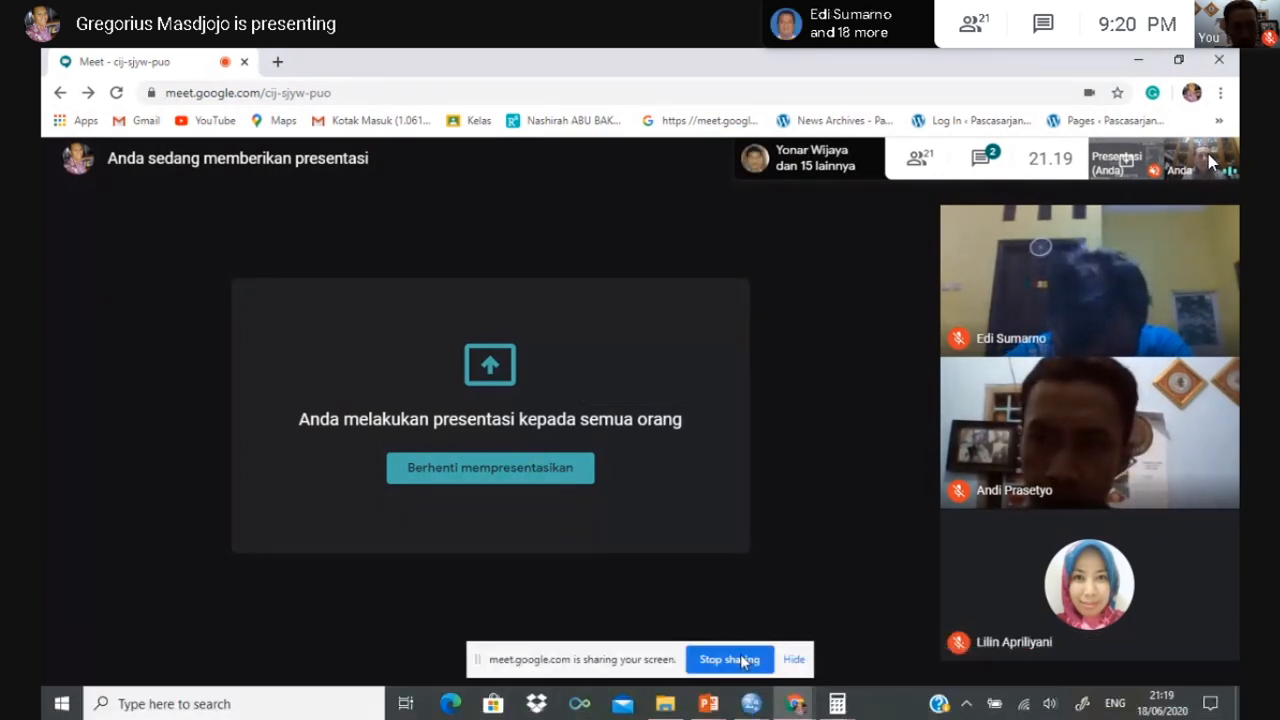
# Step: Leave the meeting's full-screen view and restore it, dismissing any page menu
pyautogui.press('Escape')
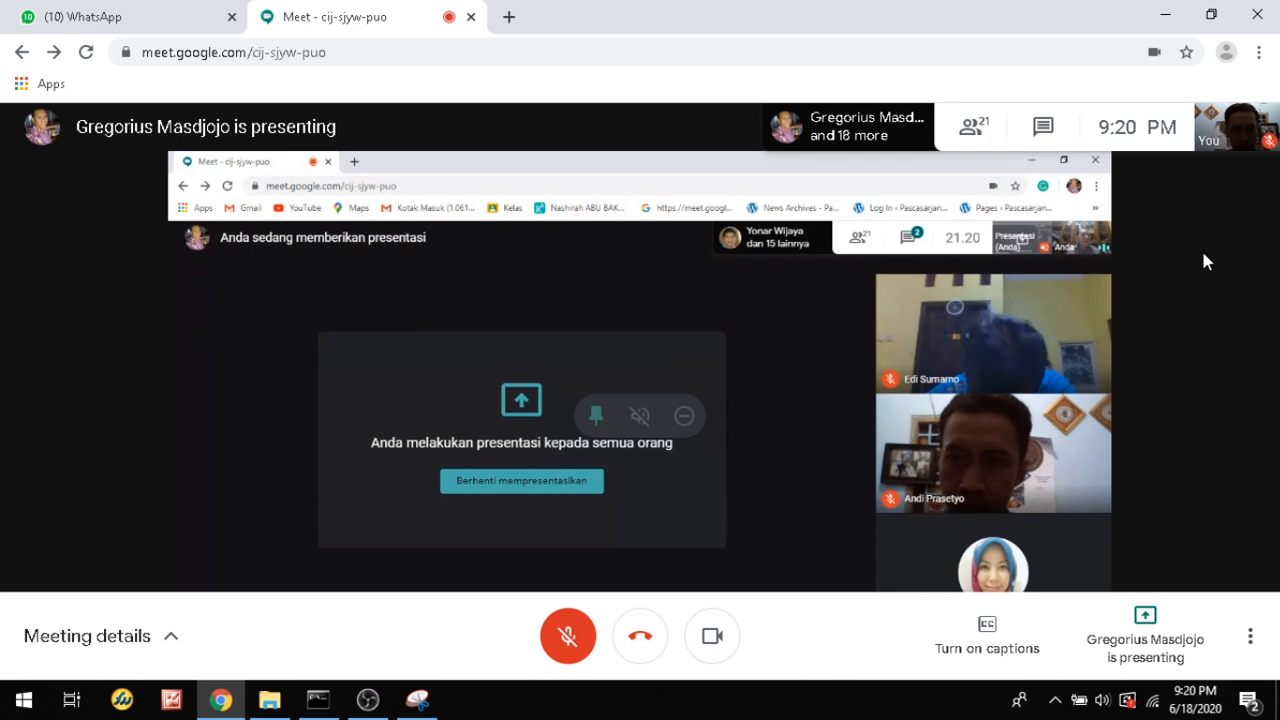
pyautogui.click(1250, 636)
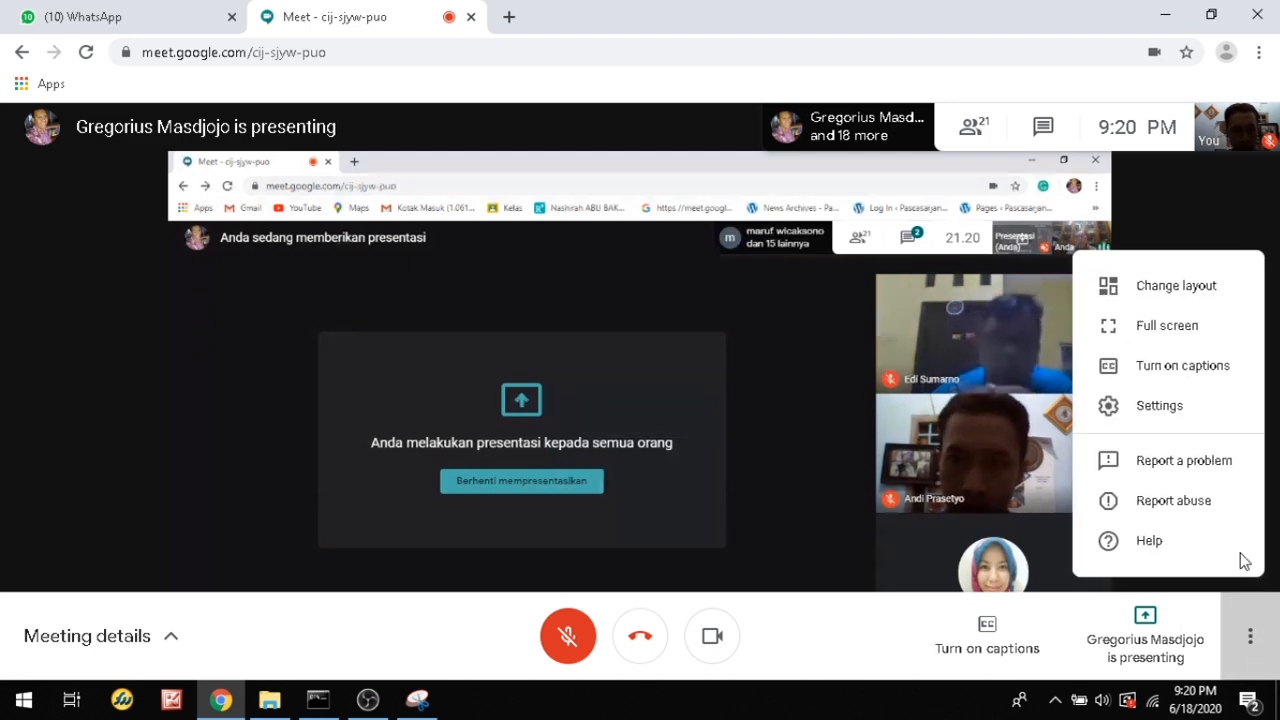
pyautogui.click(1190, 328)
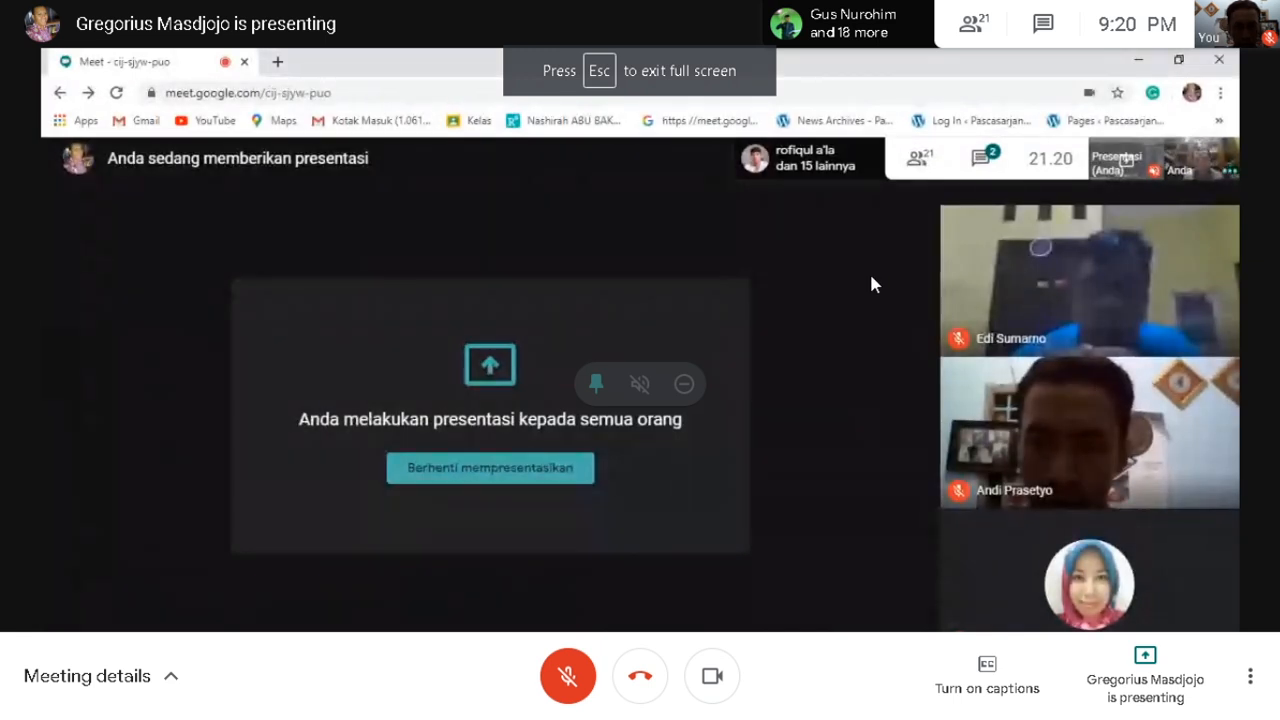
pyautogui.rightClick(1190, 165)
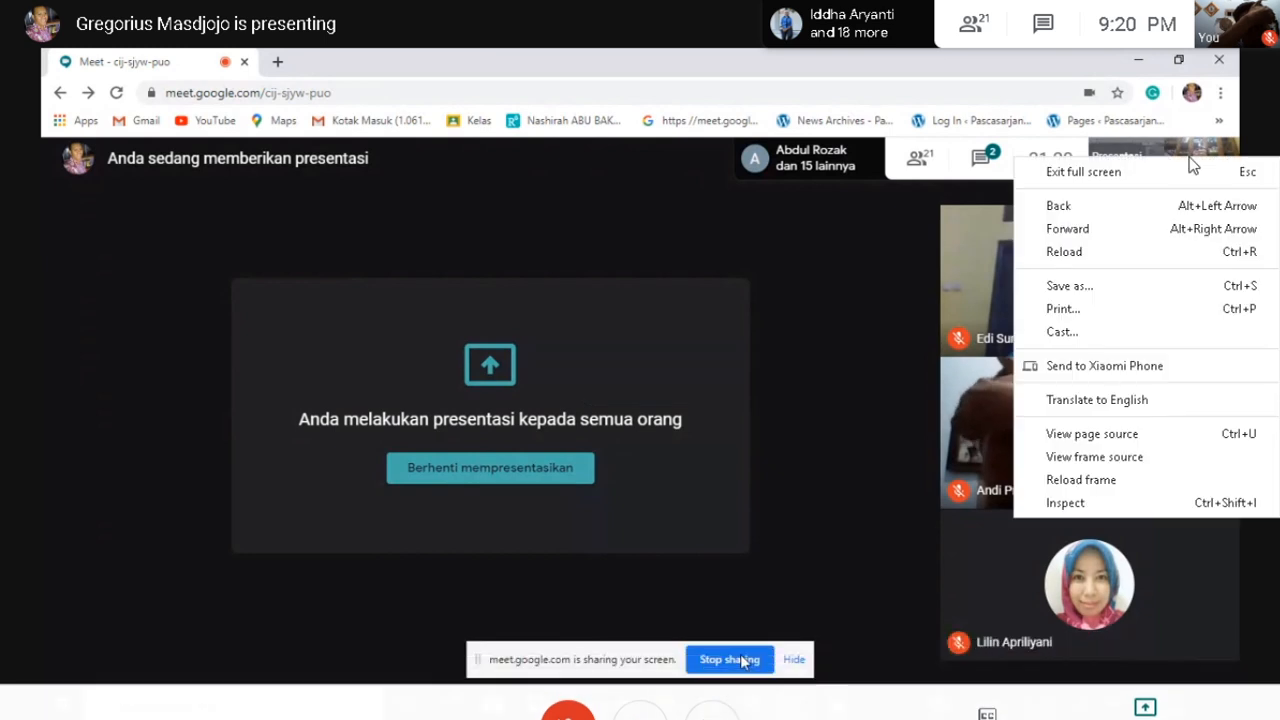
pyautogui.click(860, 225)
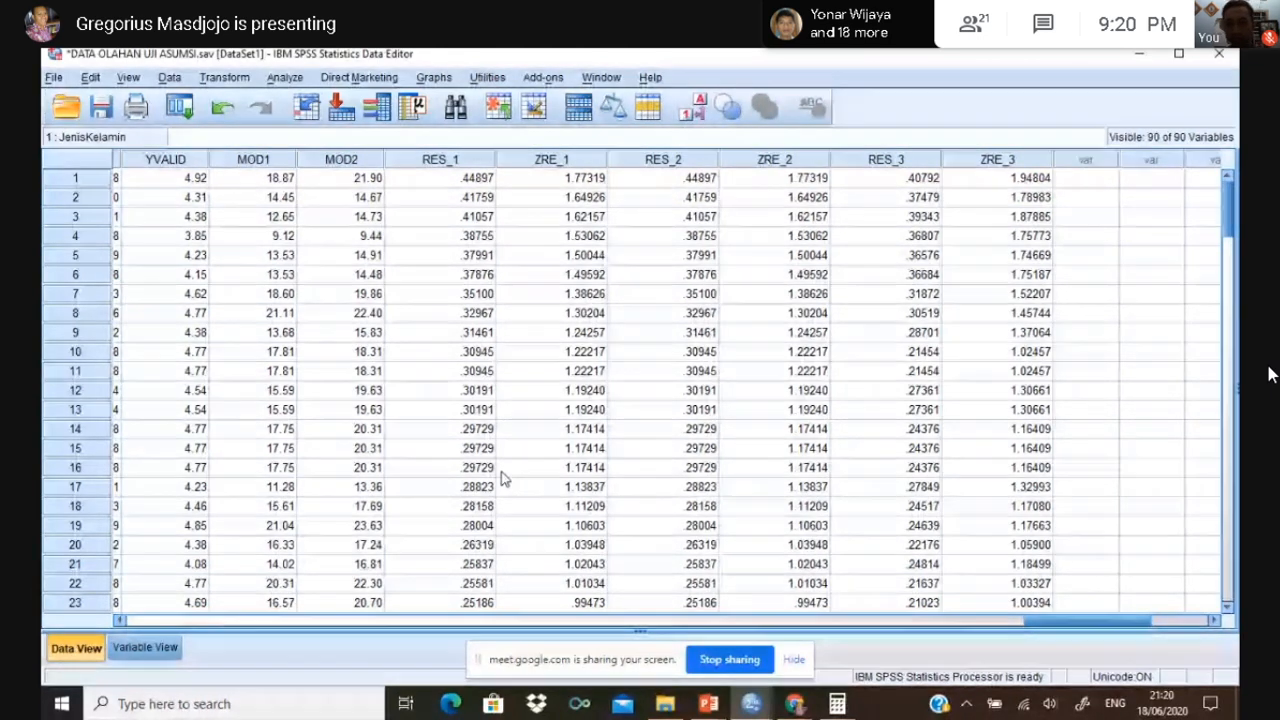
# Step: Check the Google Meet window again and return to the DATA OLAHAN UJI ASUMSI dataset in SPSS
pyautogui.click(795, 710)
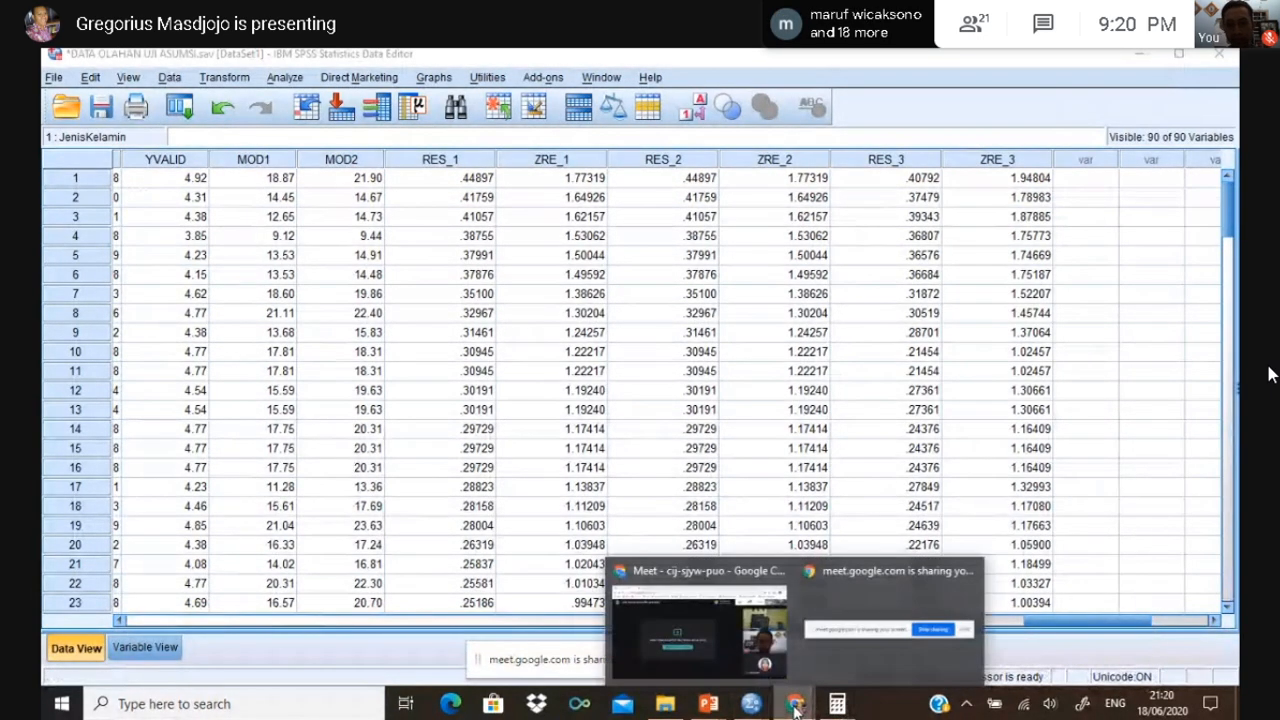
pyautogui.click(713, 633)
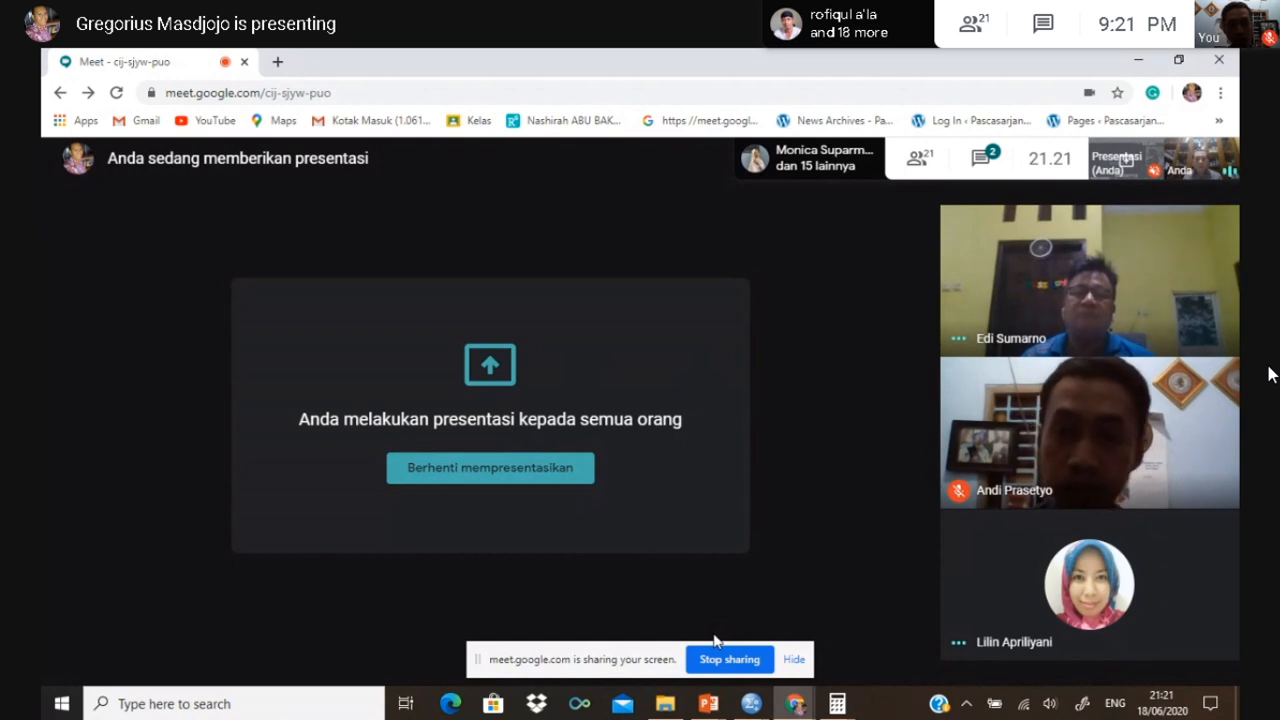
pyautogui.moveTo(751, 705)
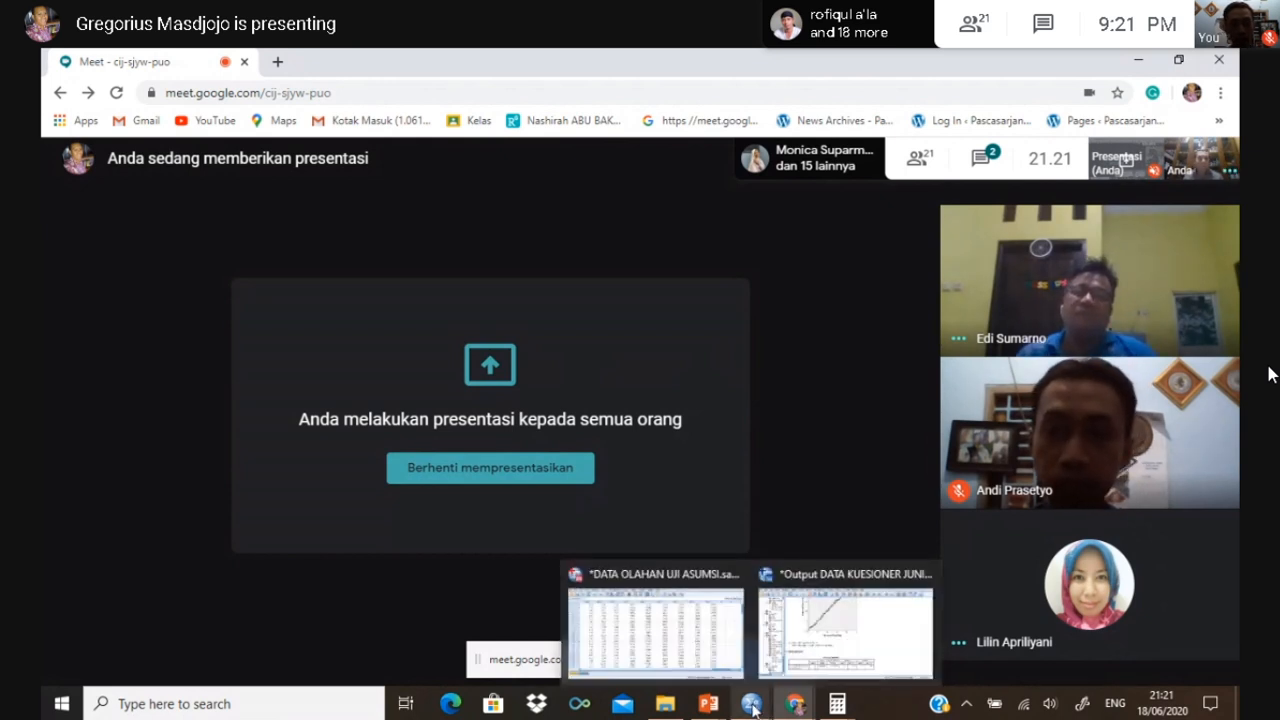
pyautogui.click(692, 650)
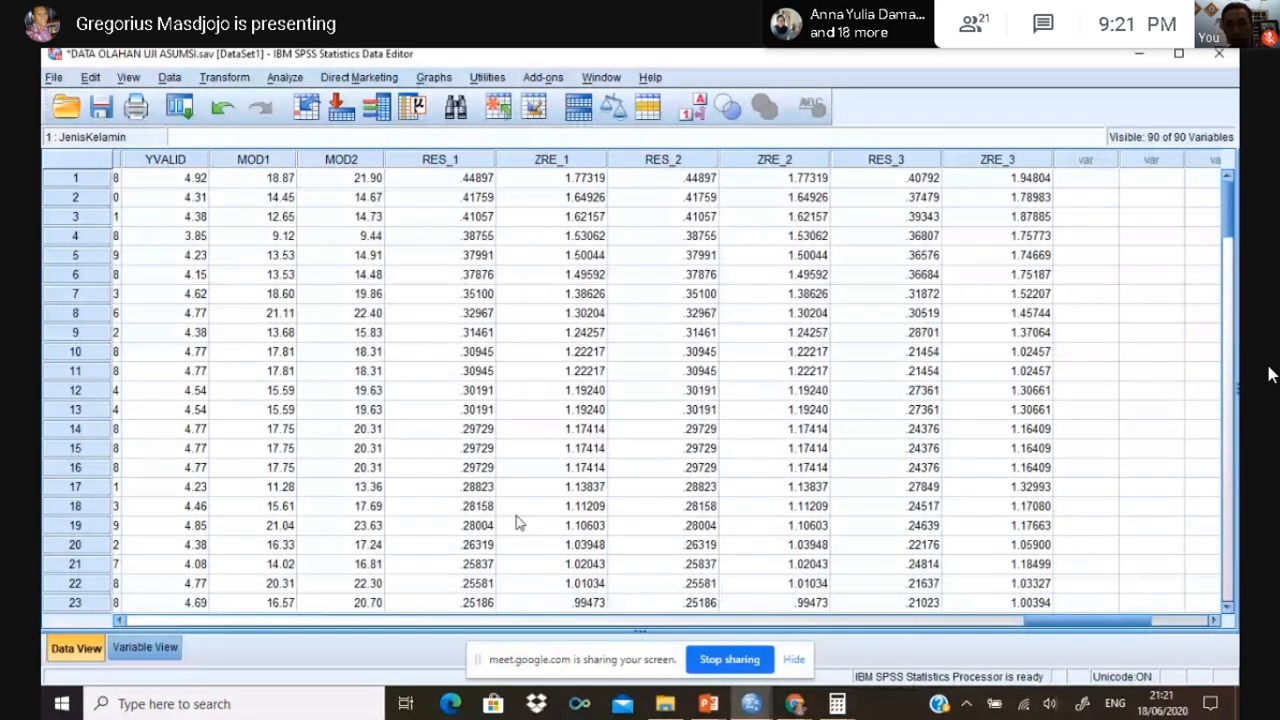
# Step: Open the legacy one-sample Kolmogorov-Smirnov test and remove the previously tested unstandardized residual from the test variables
pyautogui.click(284, 80)
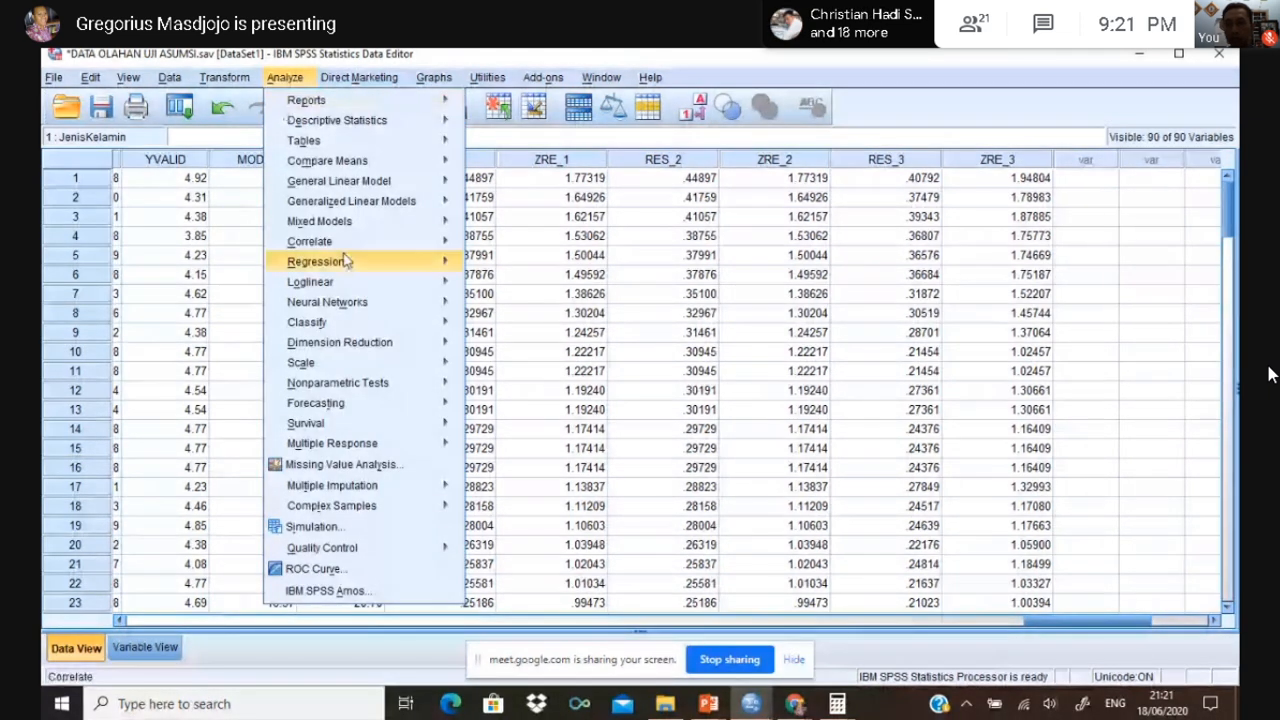
pyautogui.moveTo(326, 390)
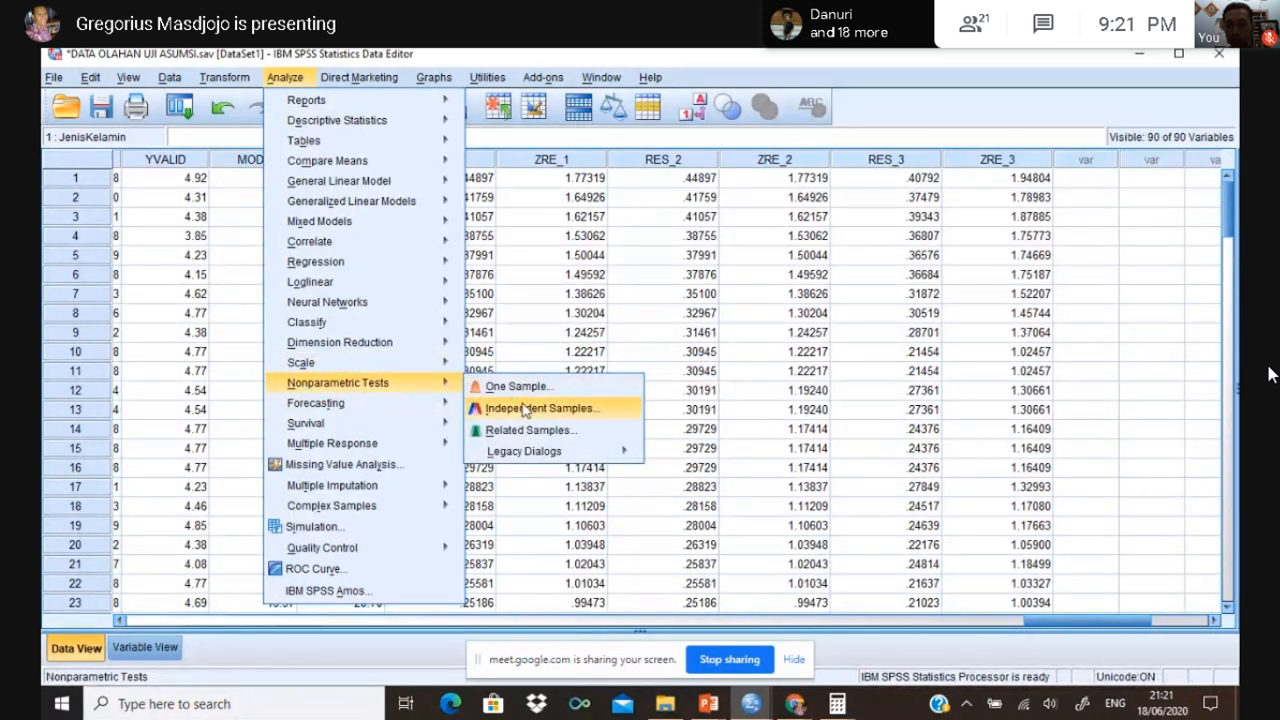
pyautogui.moveTo(530, 455)
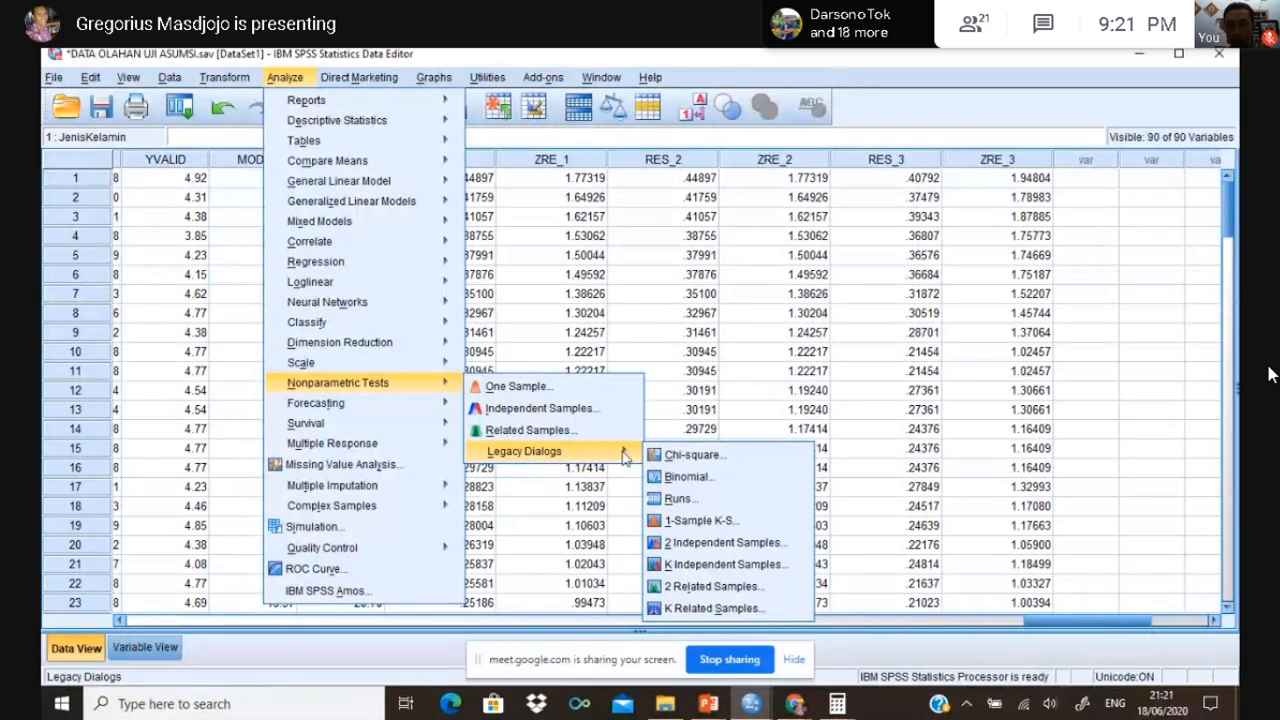
pyautogui.click(731, 527)
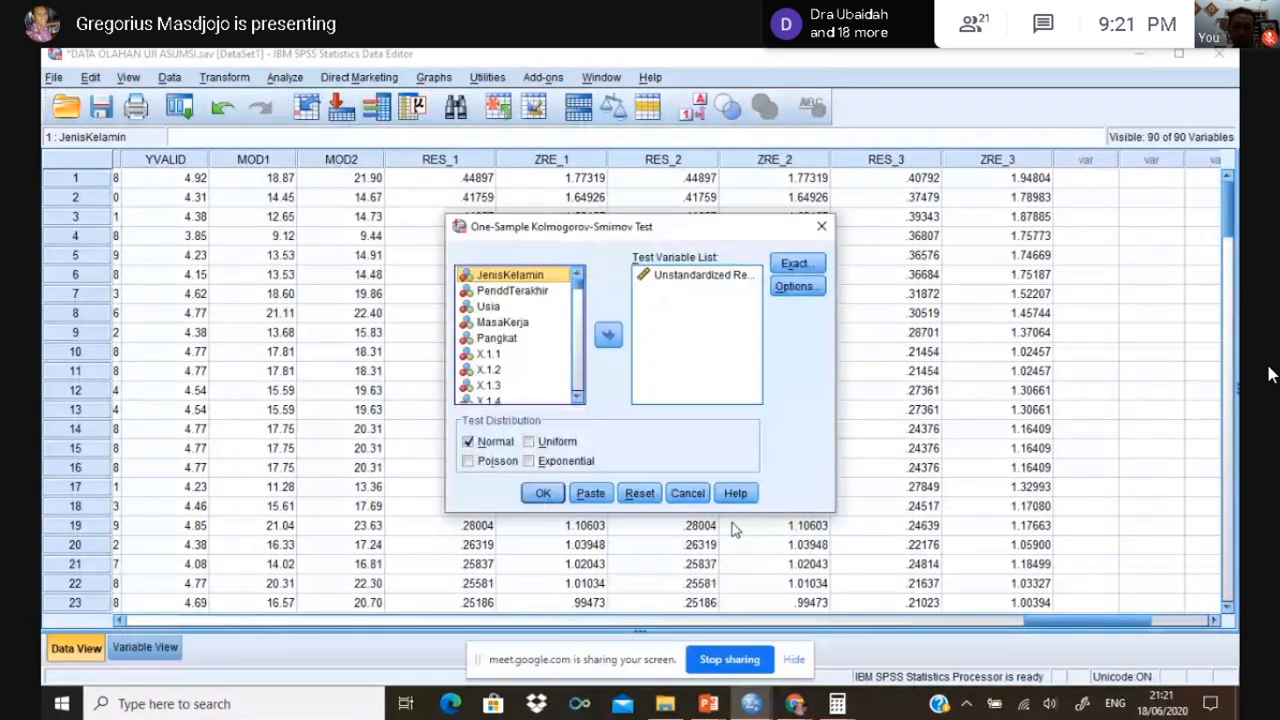
pyautogui.click(728, 280)
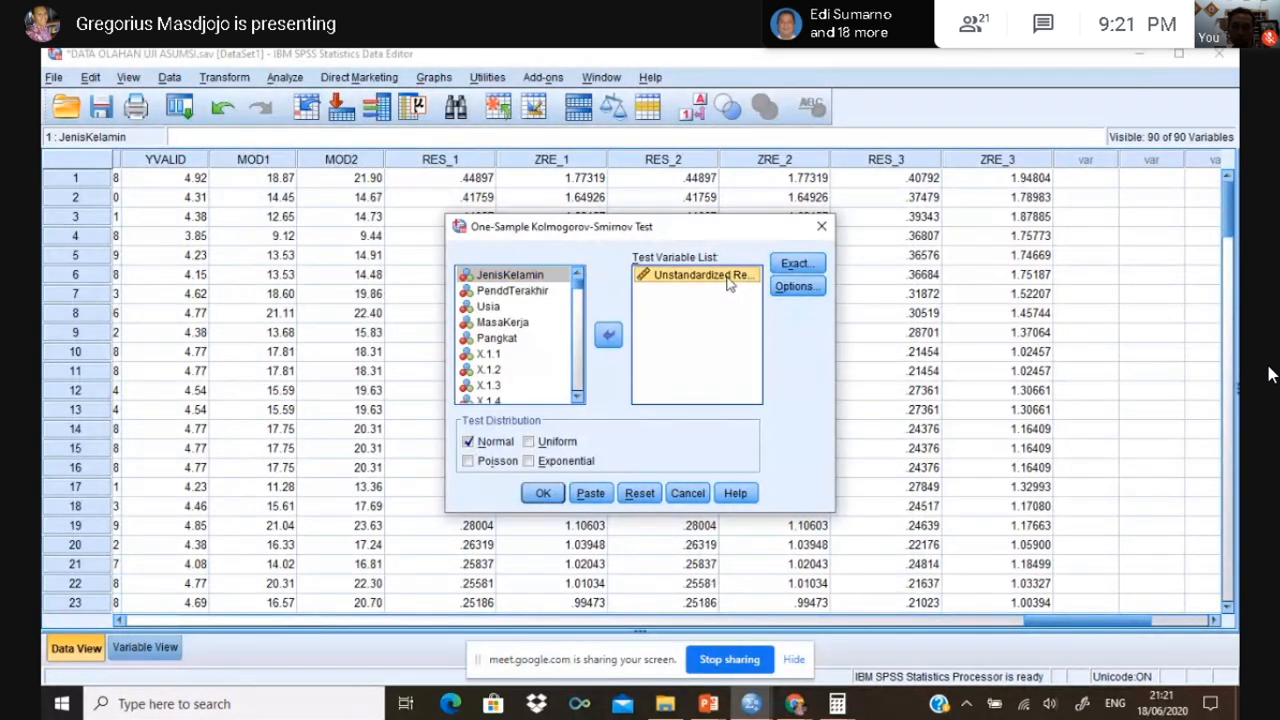
pyautogui.click(610, 338)
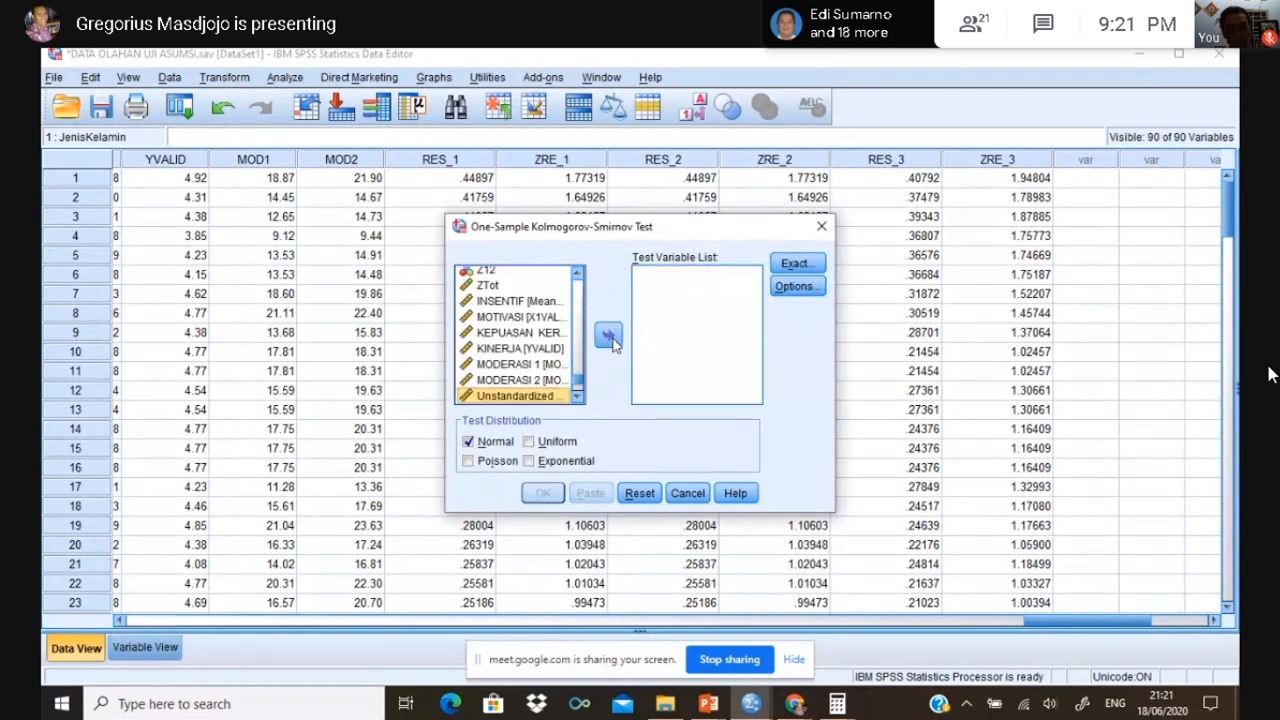
# Step: Run the Kolmogorov-Smirnov test against a normal distribution on the most recent unstandardized residual, RES_3
pyautogui.scroll(-2, 580, 388)
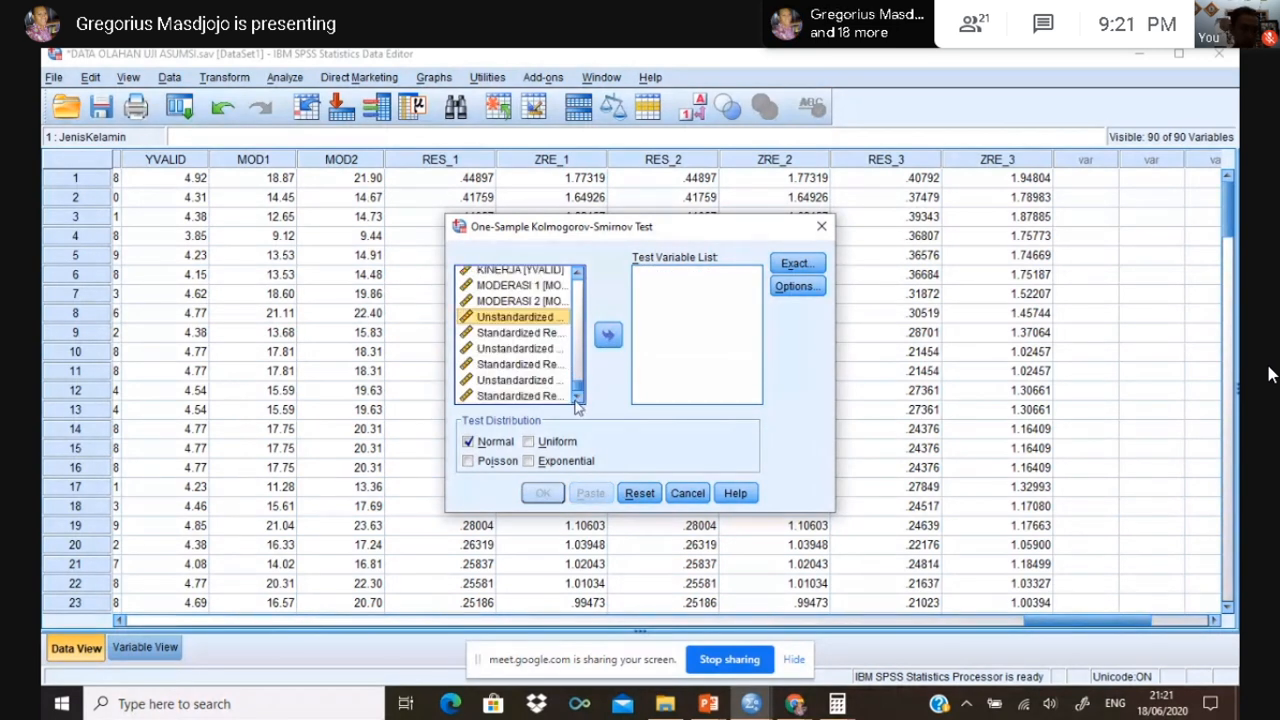
pyautogui.click(537, 381)
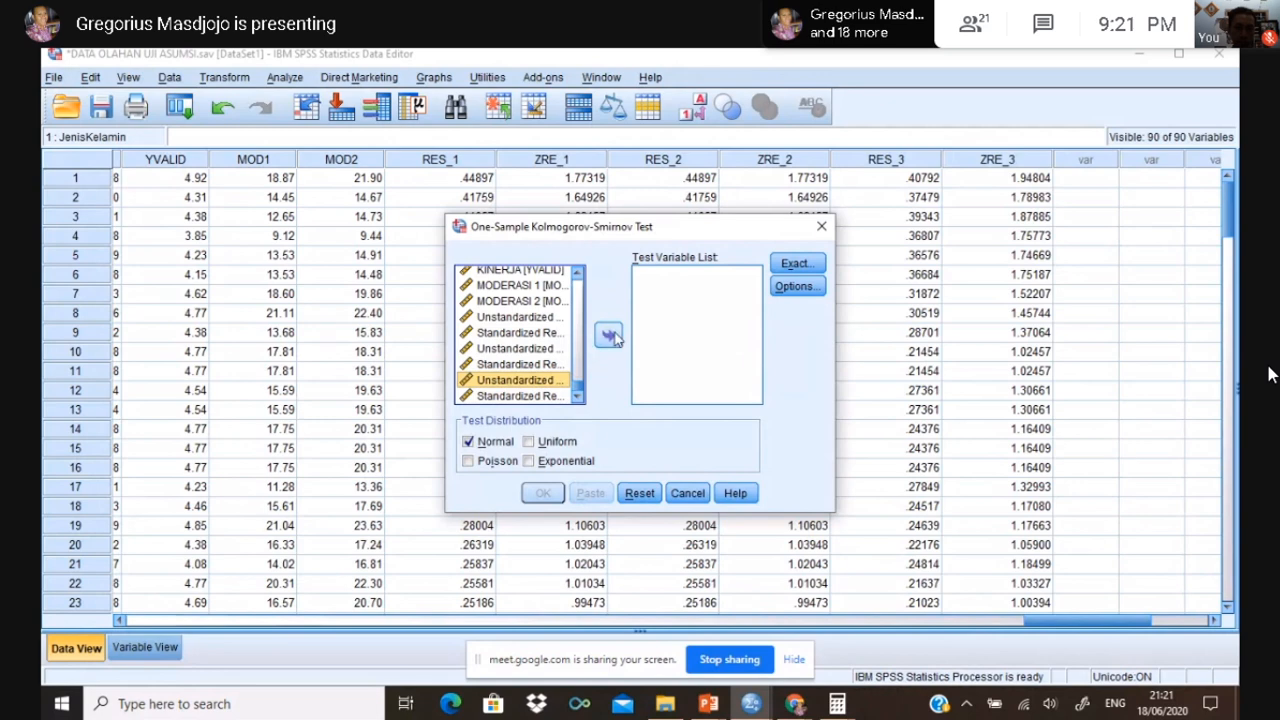
pyautogui.click(610, 337)
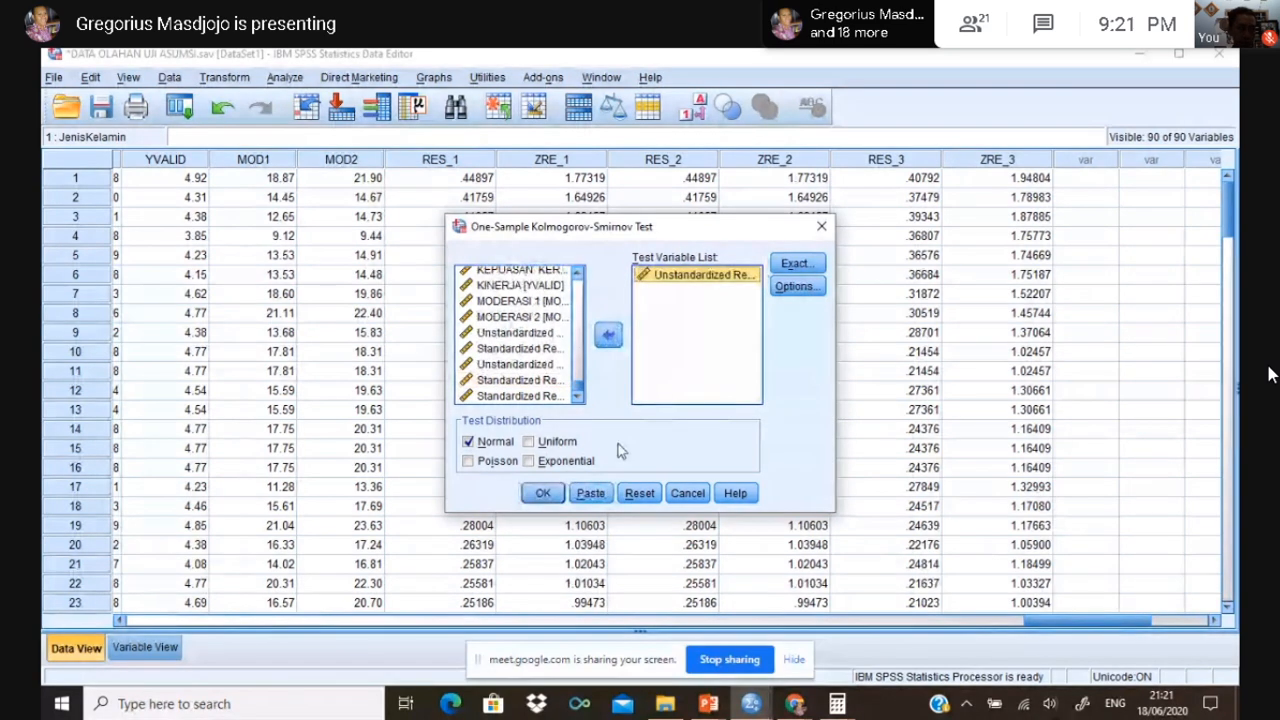
pyautogui.click(542, 493)
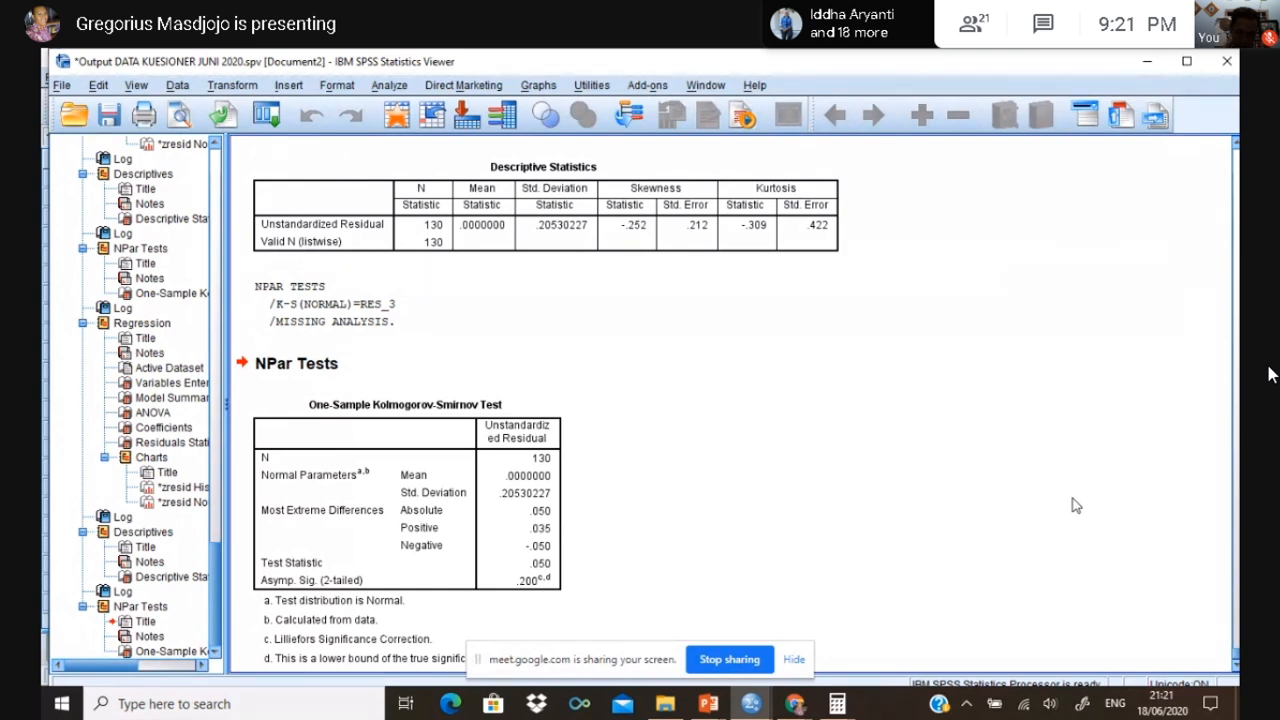
# Step: Switch the presenter's screen to the Google Meet window and unpin the shared presentation to see the participants
pyautogui.click(270, 588)
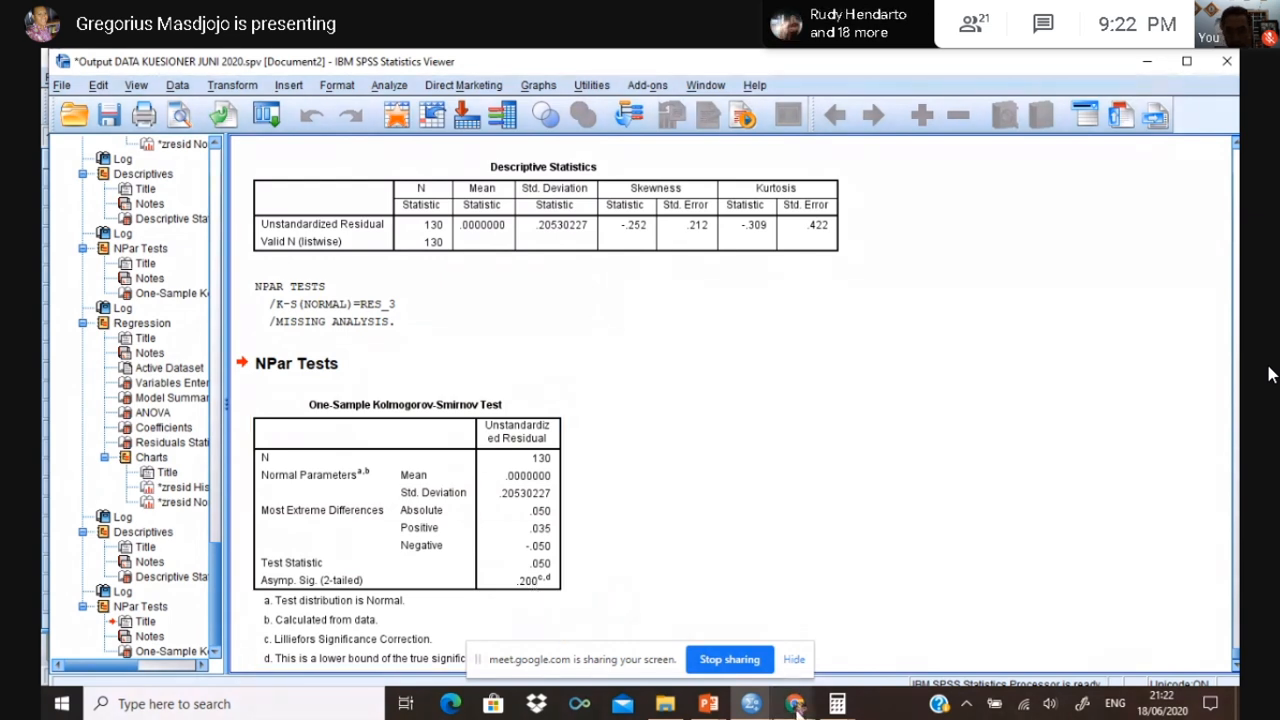
pyautogui.moveTo(797, 710)
pyautogui.click(746, 652)
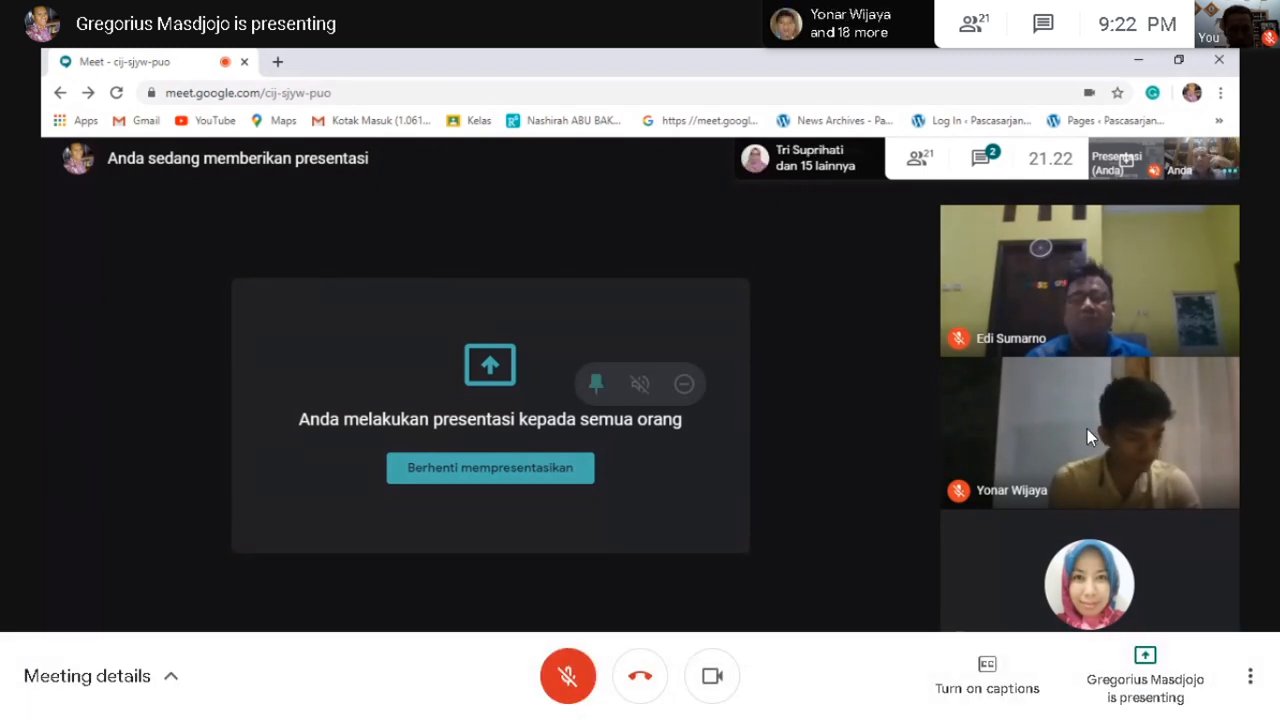
pyautogui.click(591, 397)
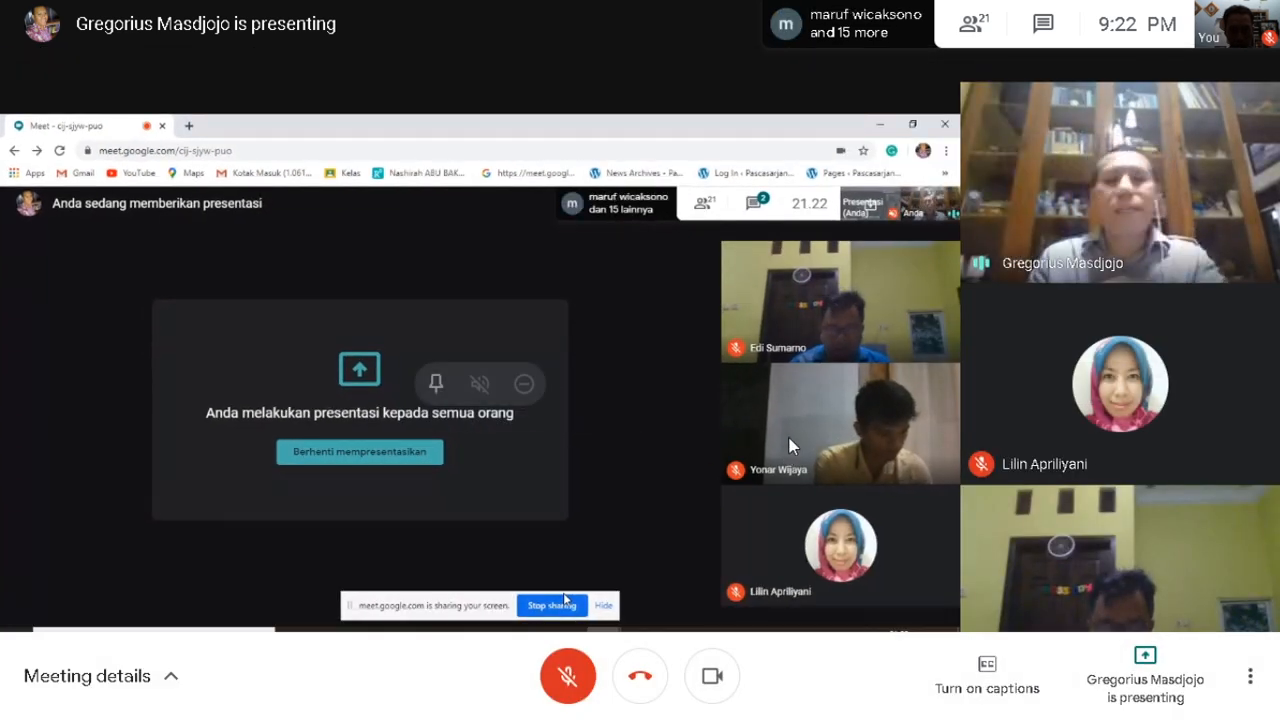
# Step: Exit the meeting's full-screen mode and return to full screen
pyautogui.click(1250, 680)
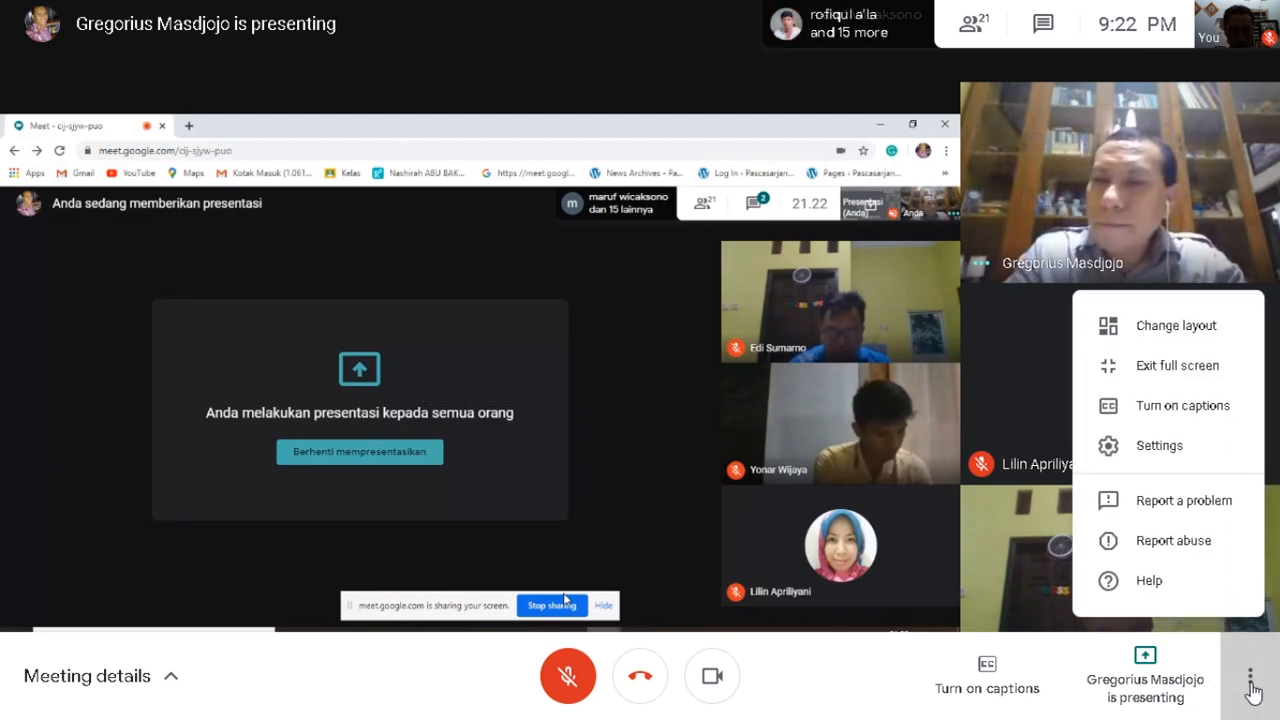
pyautogui.click(867, 418)
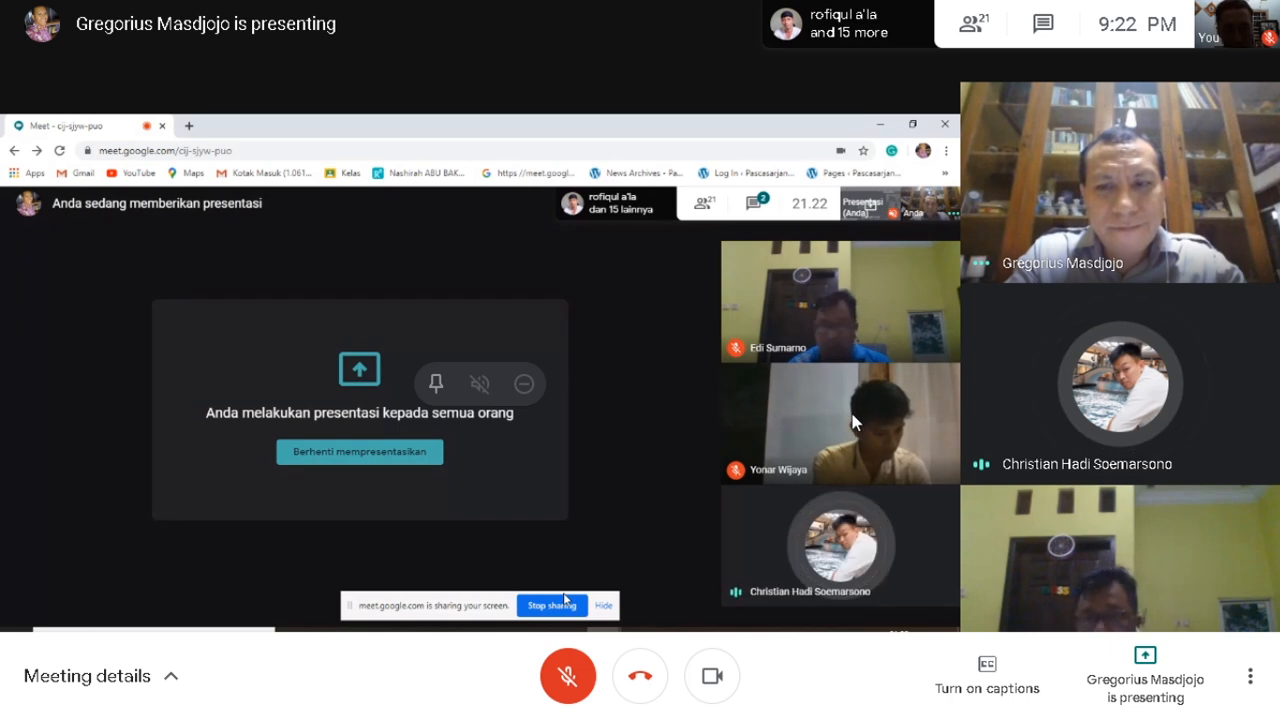
pyautogui.press('Escape')
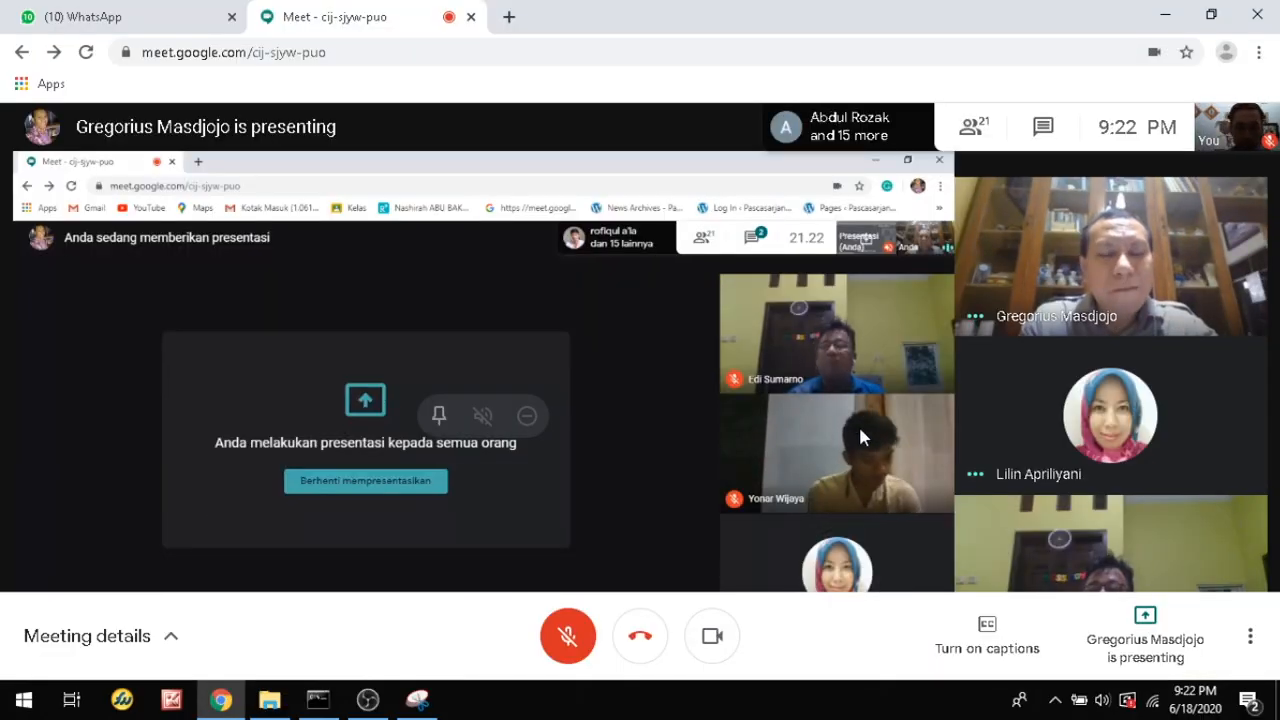
pyautogui.click(1250, 643)
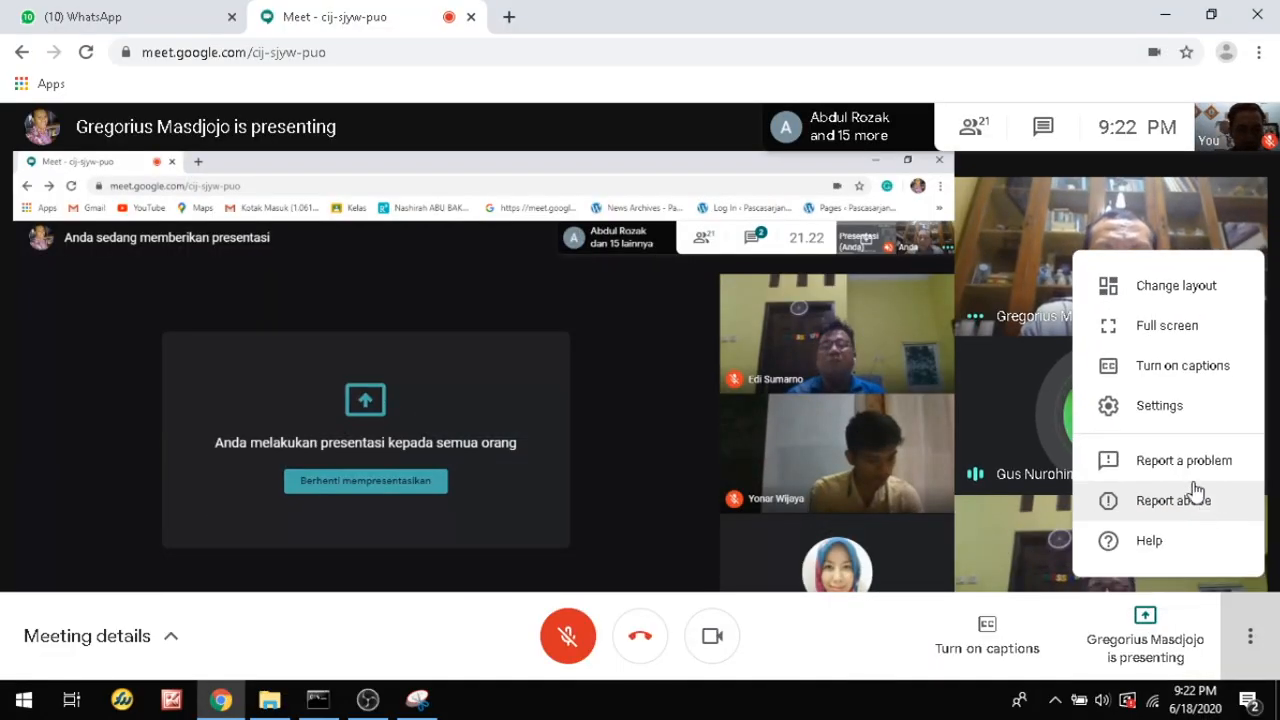
pyautogui.click(1162, 328)
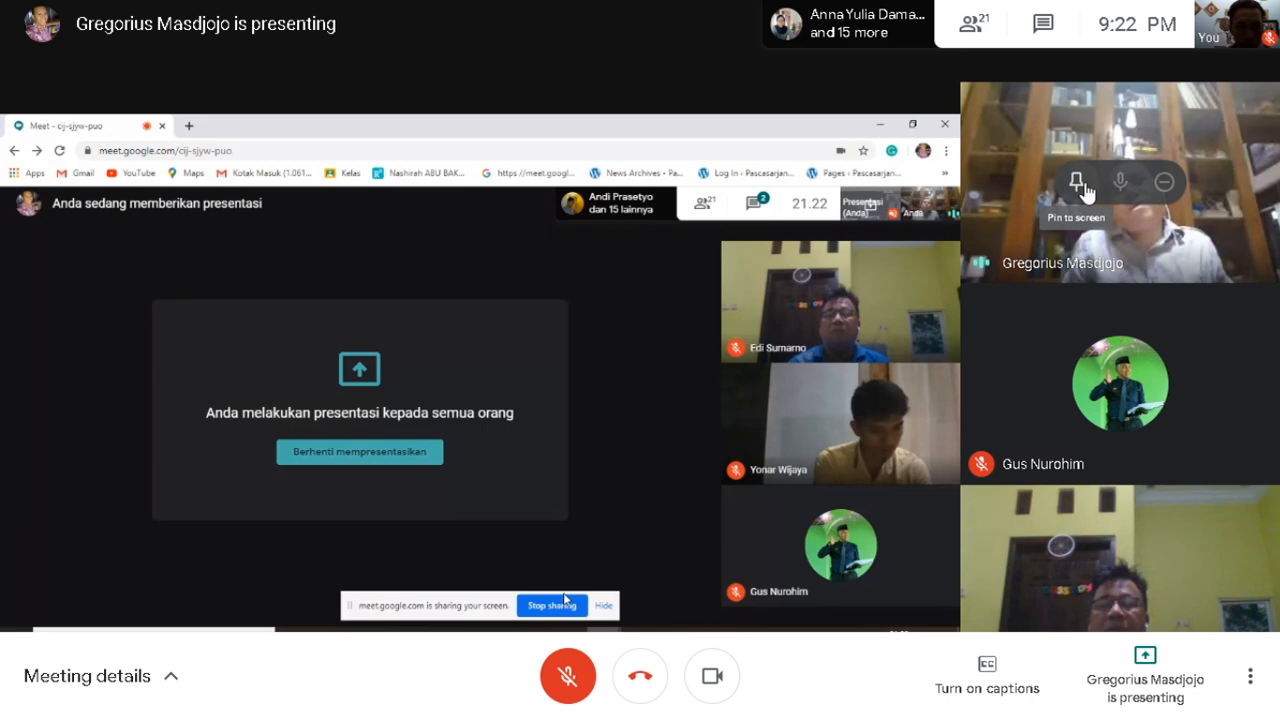
# Step: Pin the presenter's camera video temporarily, then unpin it and leave the microphone muted
pyautogui.click(1079, 183)
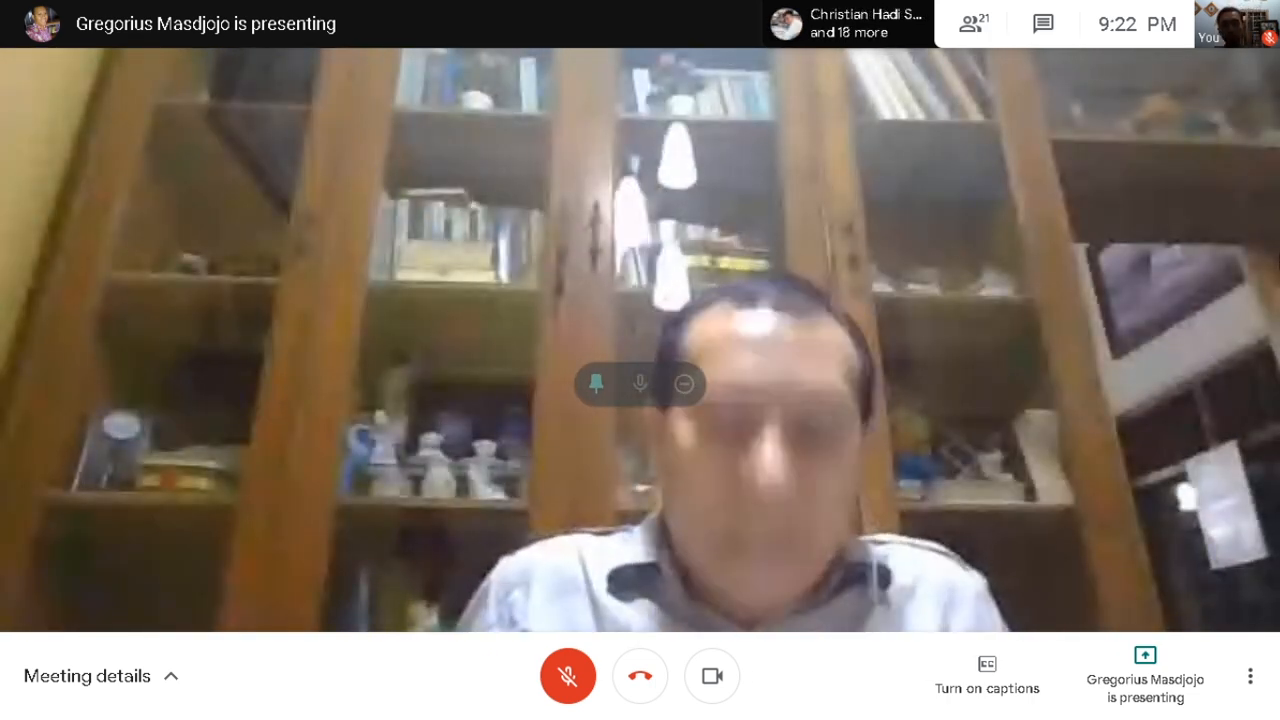
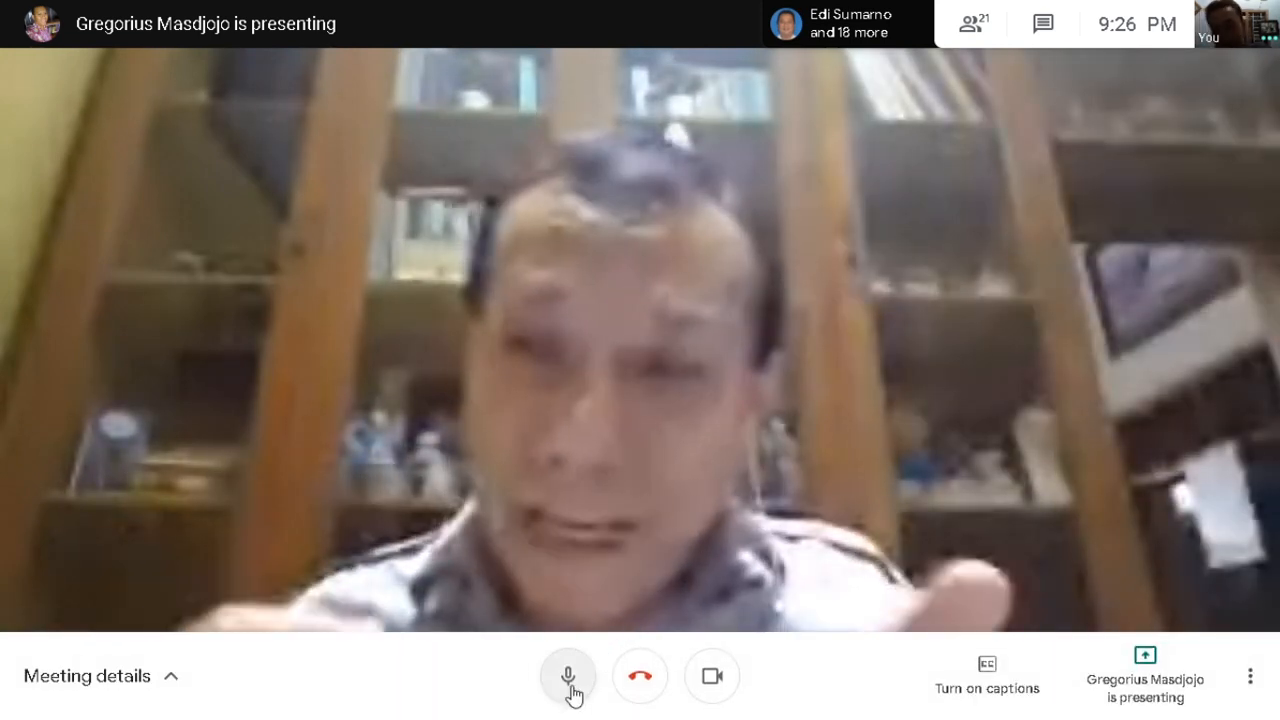
pyautogui.click(570, 686)
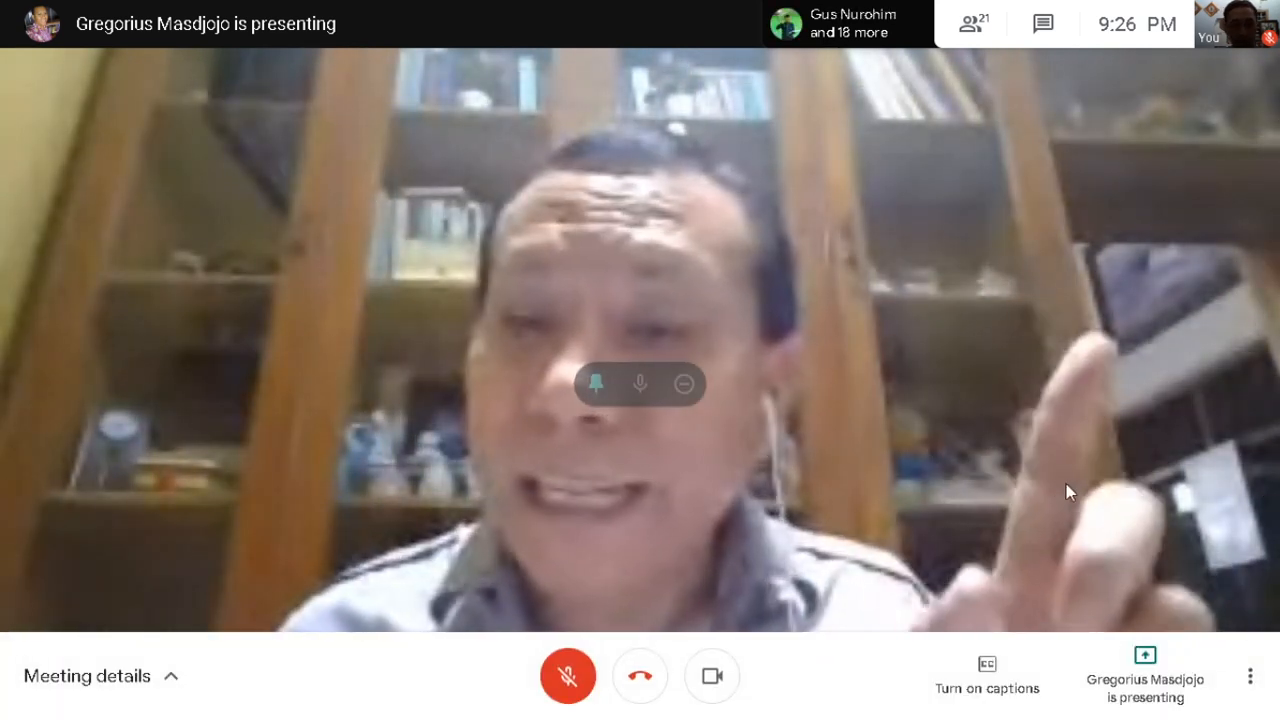
pyautogui.click(596, 386)
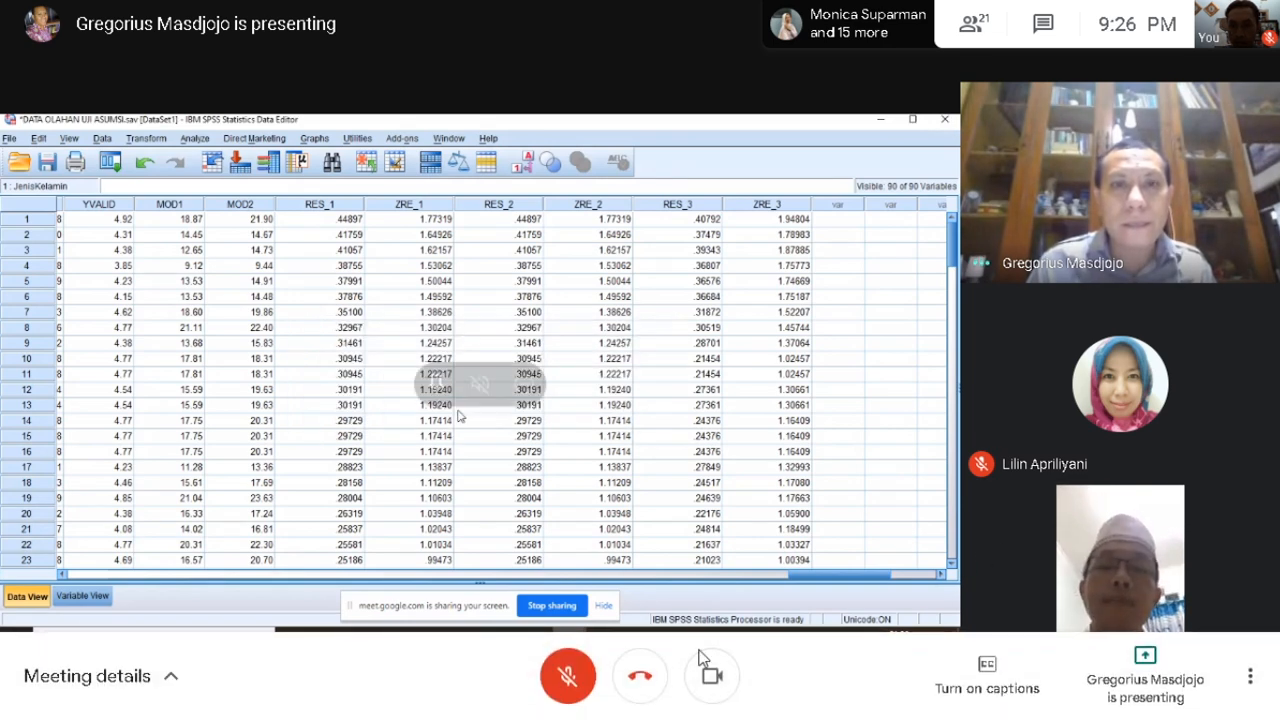
pyautogui.click(563, 683)
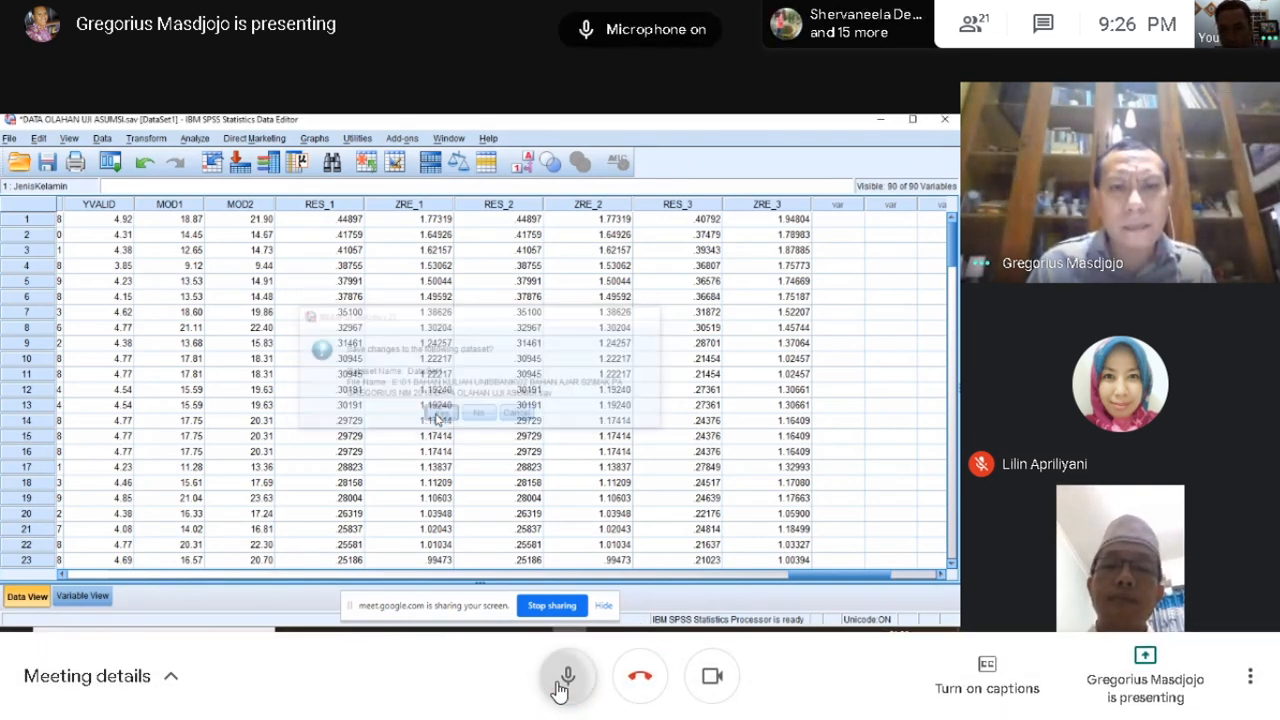
pyautogui.click(563, 683)
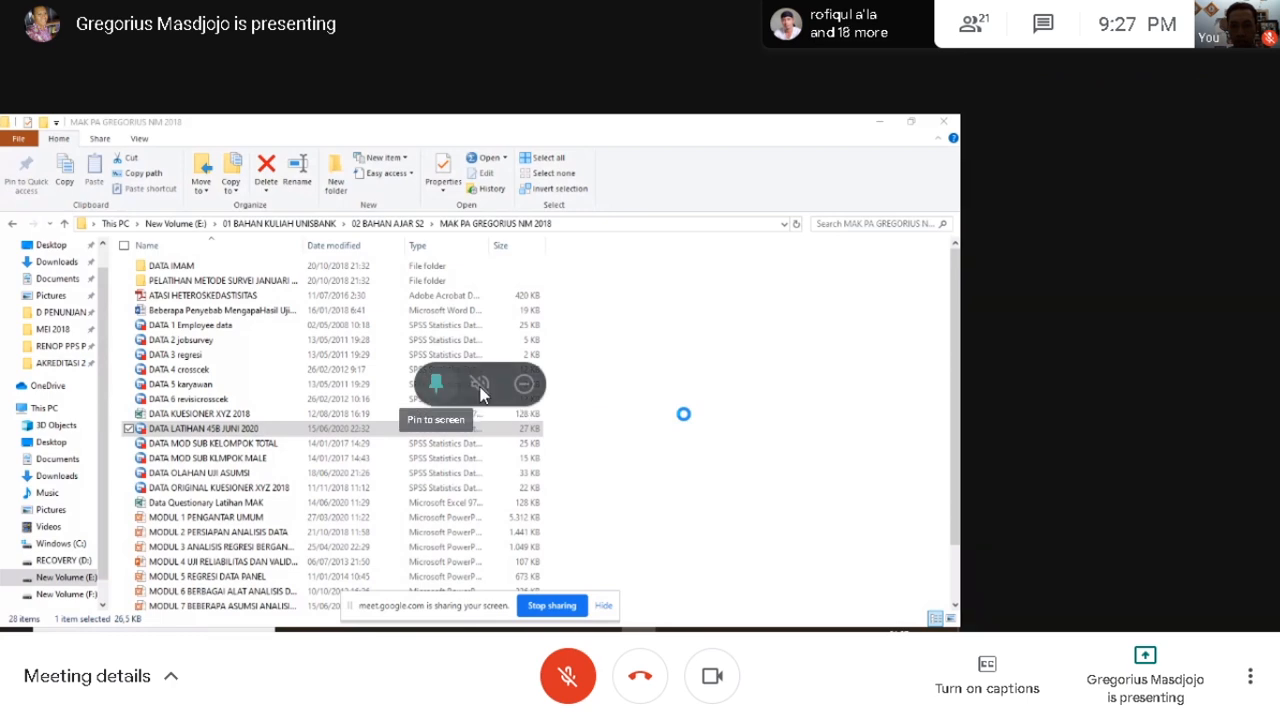
# Step: Pin the shared presentation and view the last variable columns of the DATA LATIHAN 45B JUNI 2020 dataset
pyautogui.click(437, 384)
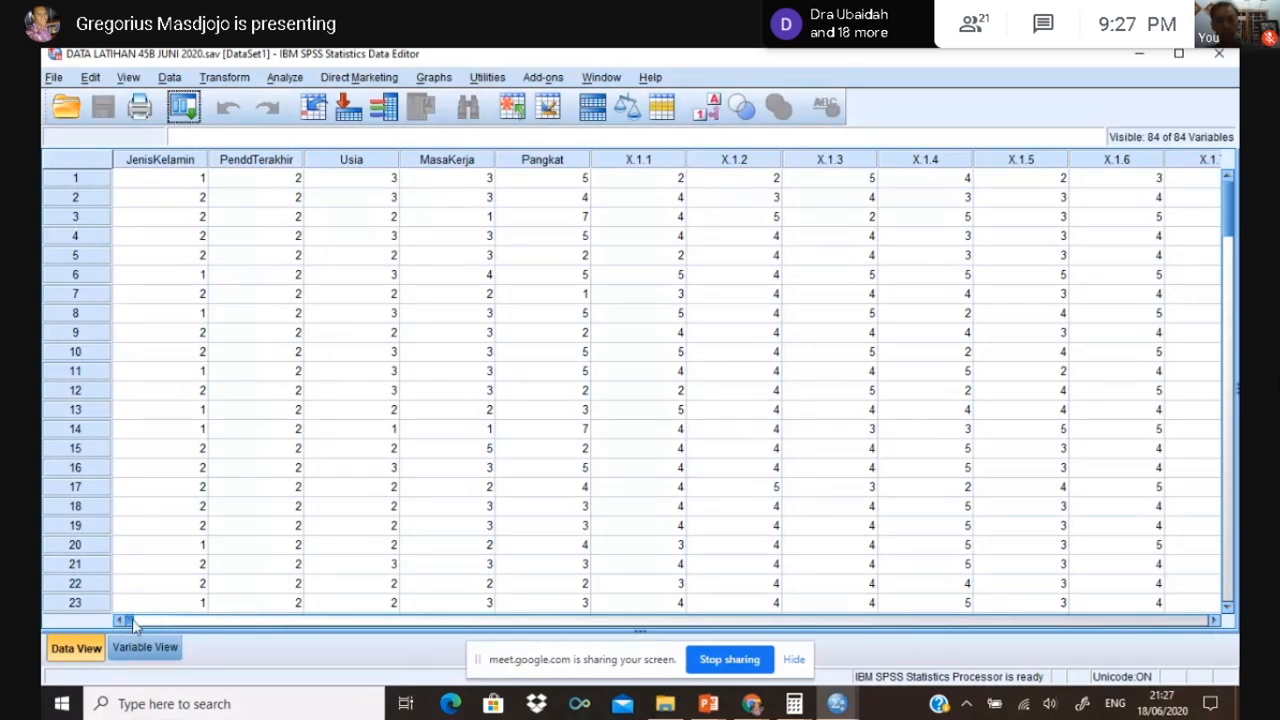
pyautogui.moveTo(135, 622); pyautogui.dragTo(1172, 616)
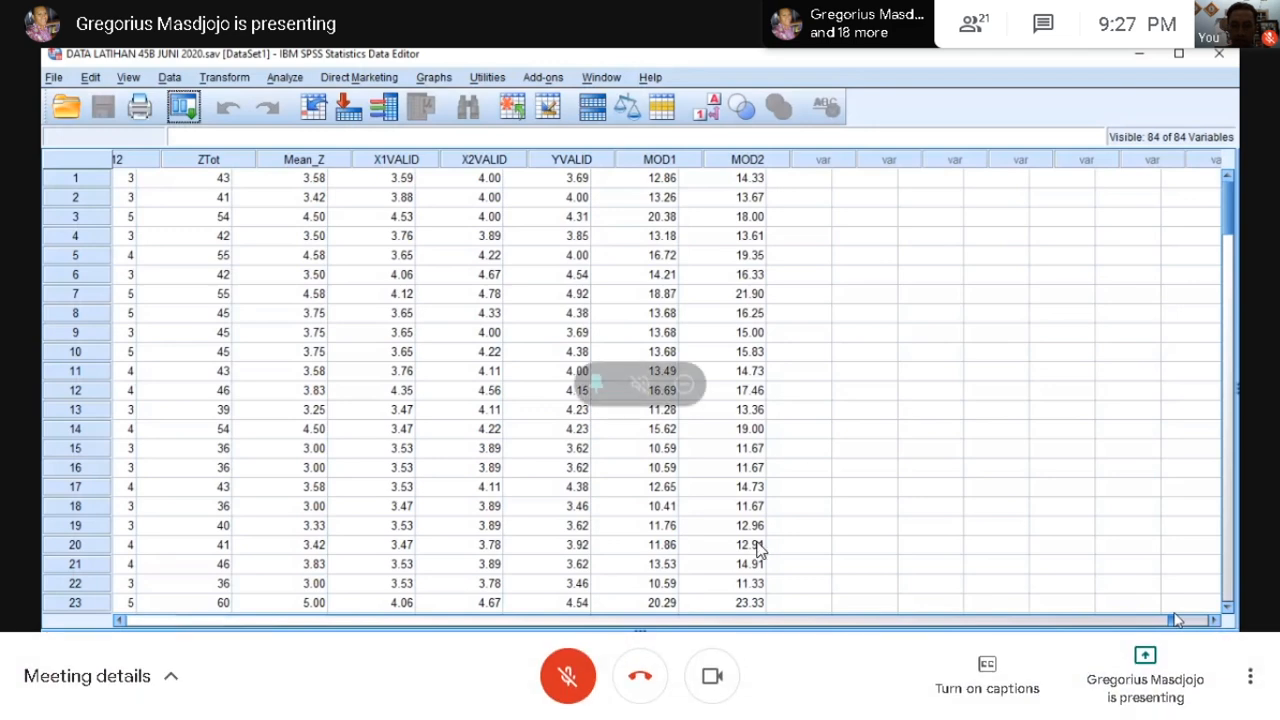
# Step: Leave the meeting's full-screen view, check the recording in OBS, and restore the full-screen meeting
pyautogui.click(1256, 692)
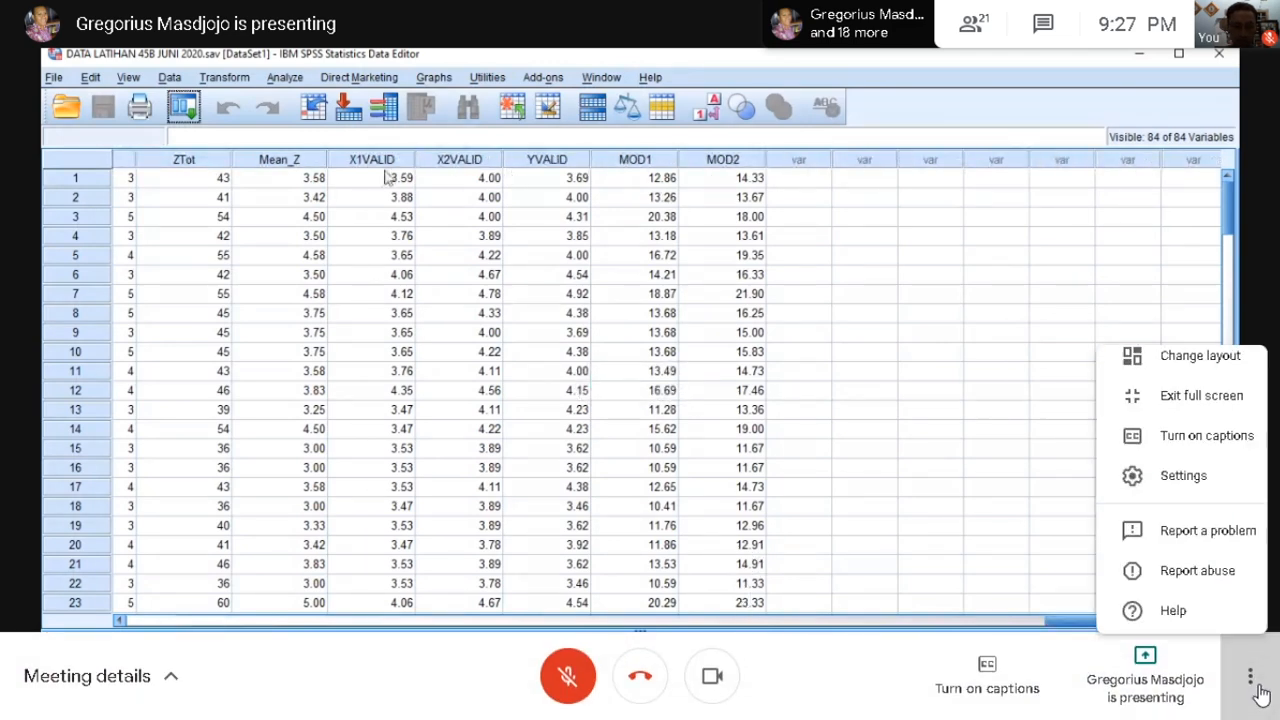
pyautogui.click(1163, 372)
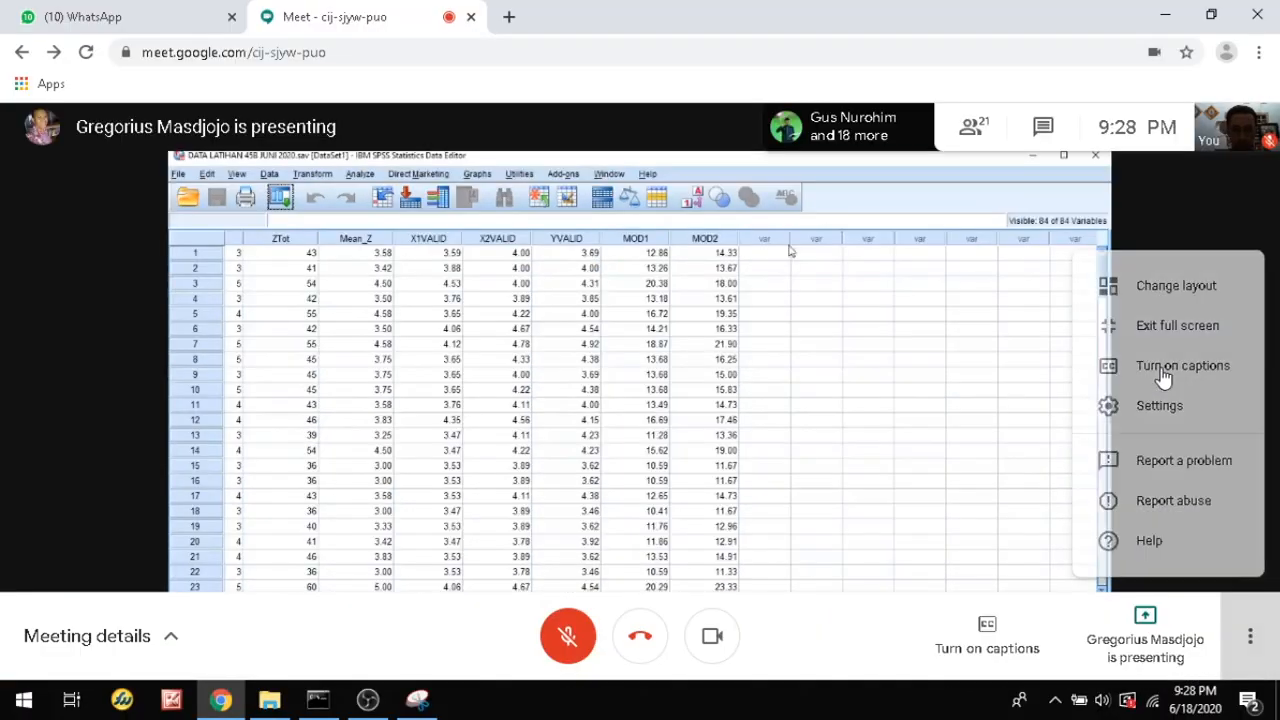
pyautogui.click(369, 700)
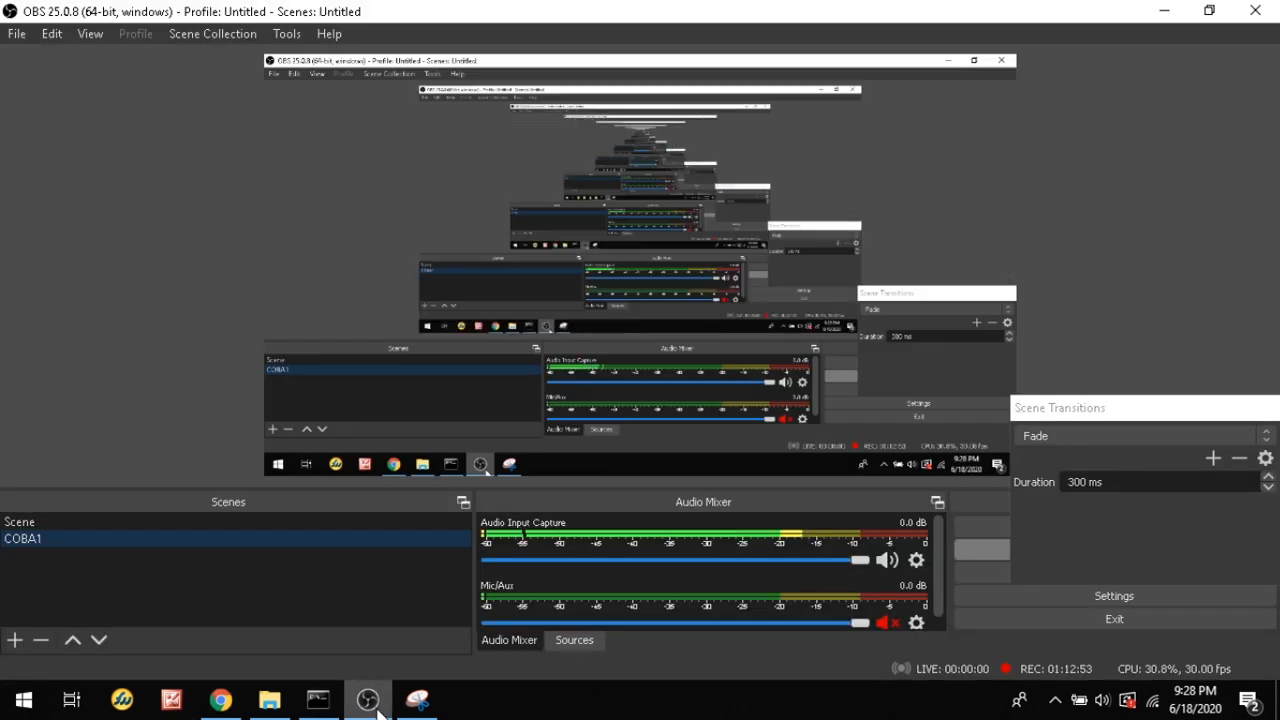
pyautogui.click(378, 707)
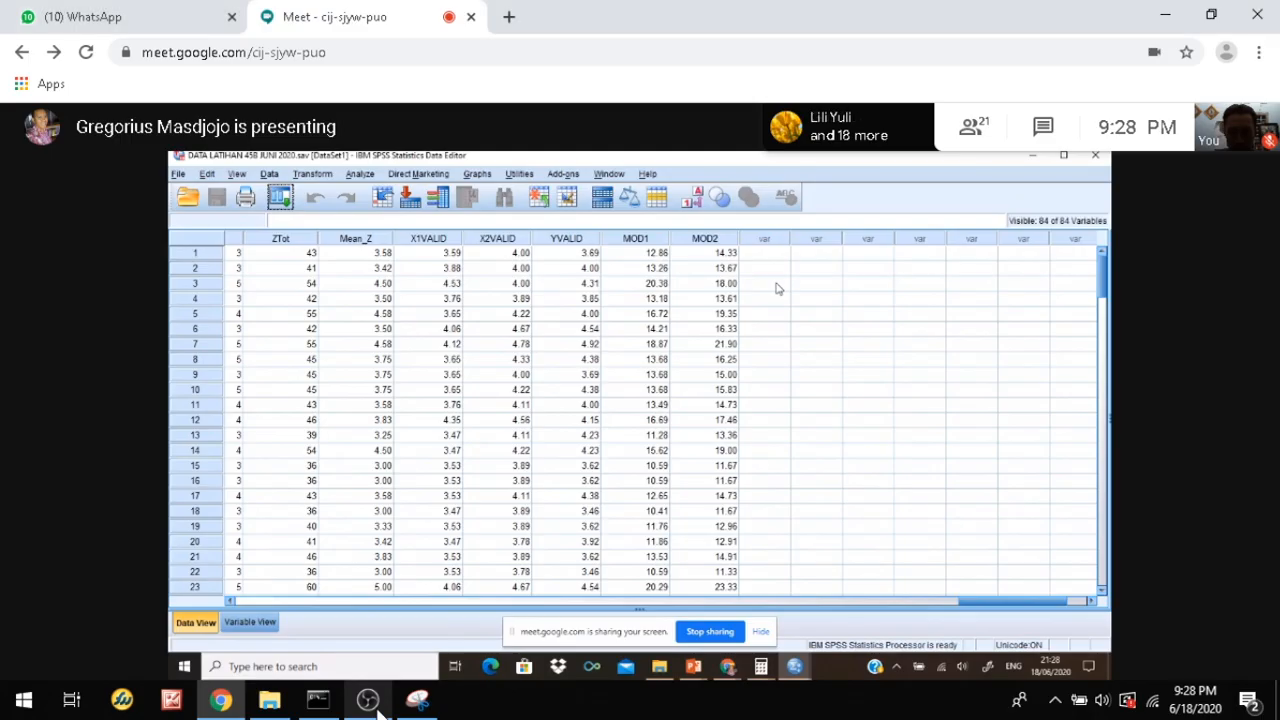
pyautogui.click(1250, 636)
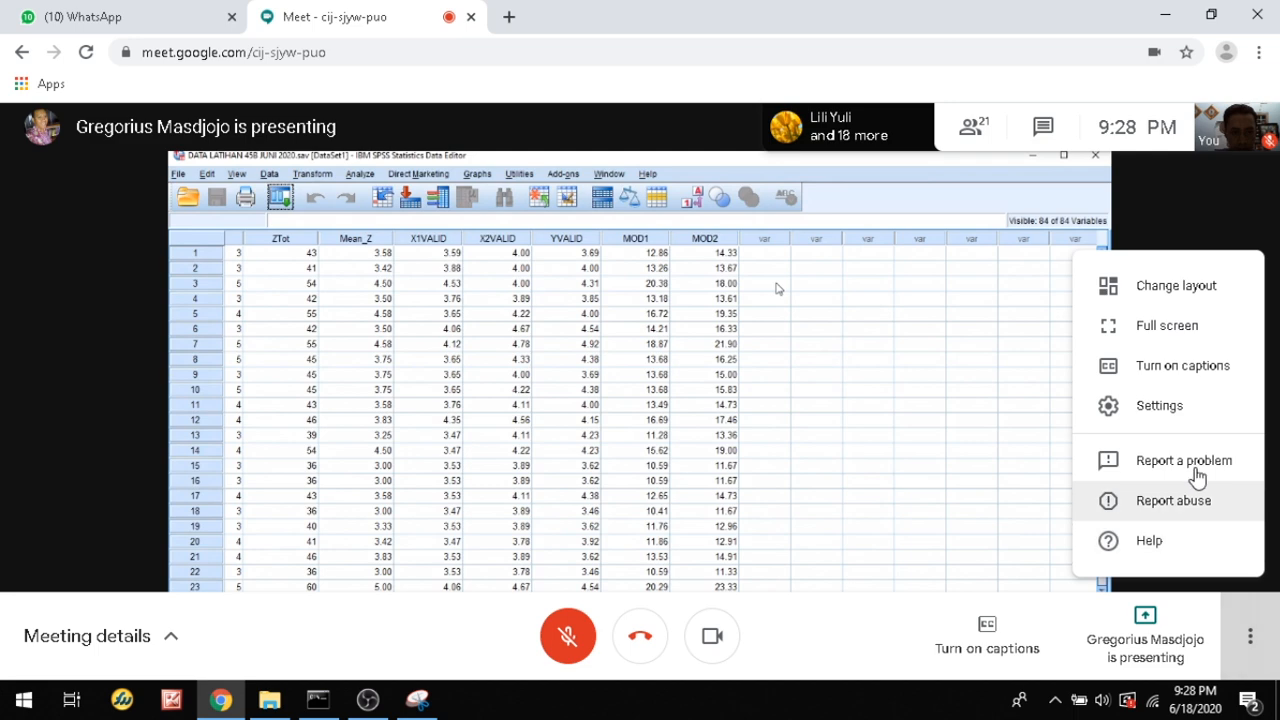
pyautogui.click(1166, 326)
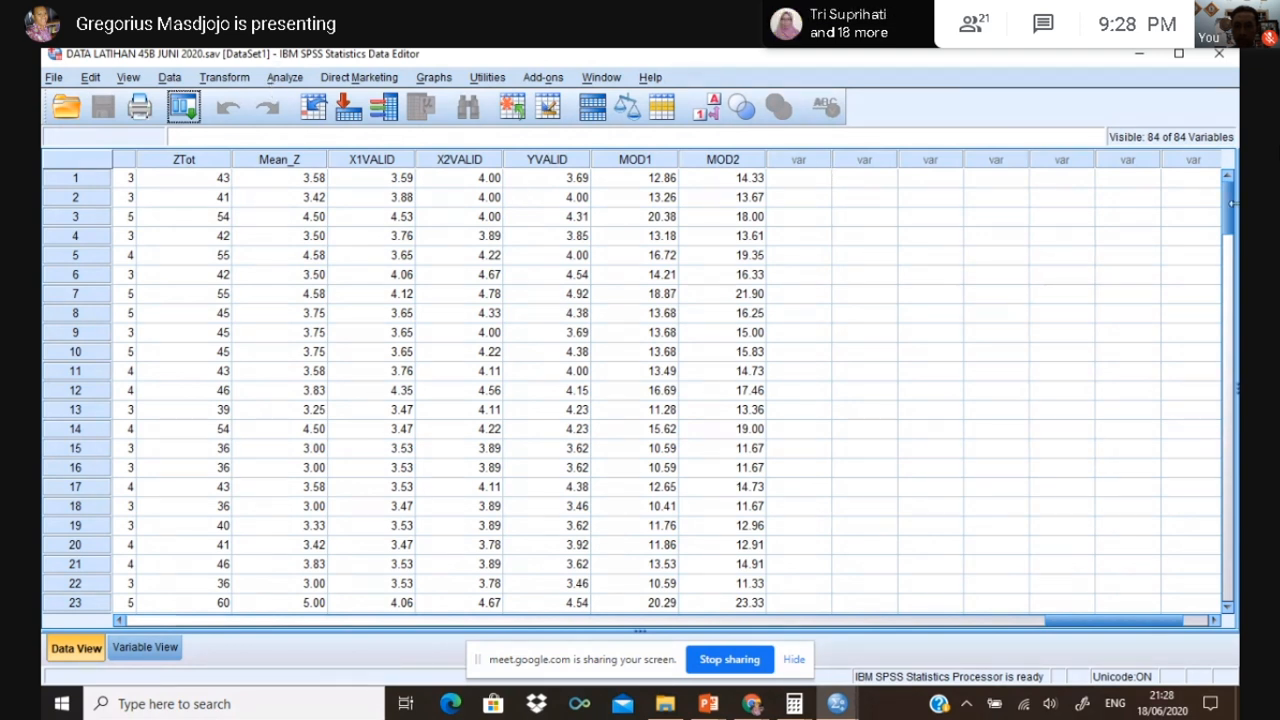
# Step: Start a Linear Regression on the practice dataset with KINERJA [YVALID] as the dependent variable
pyautogui.moveTo(1230, 218); pyautogui.dragTo(1220, 498)
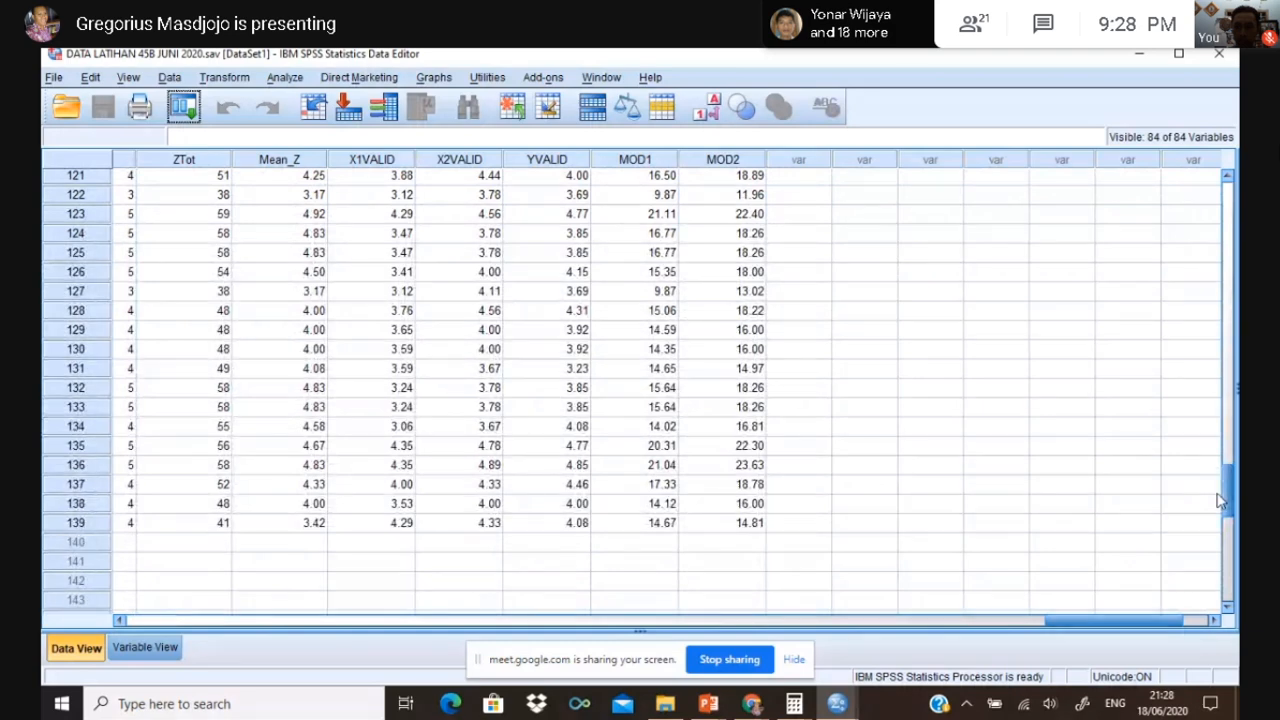
pyautogui.moveTo(1230, 505); pyautogui.dragTo(1222, 180)
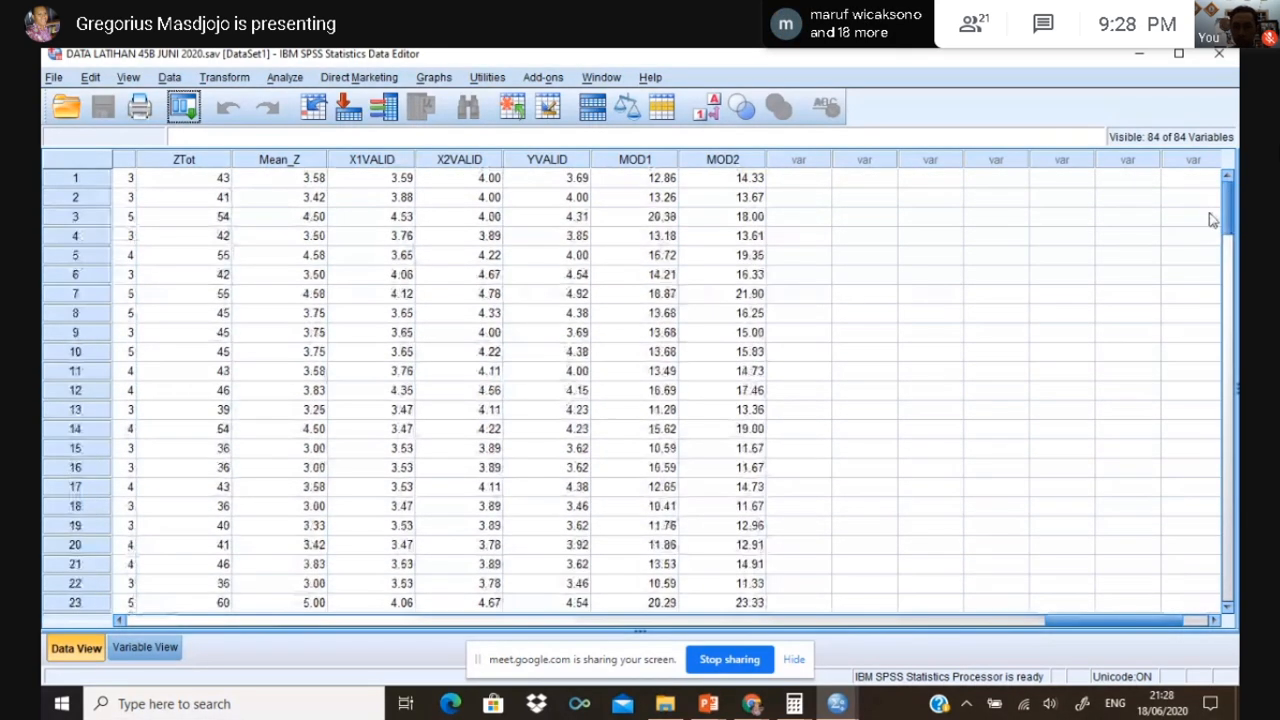
pyautogui.click(285, 78)
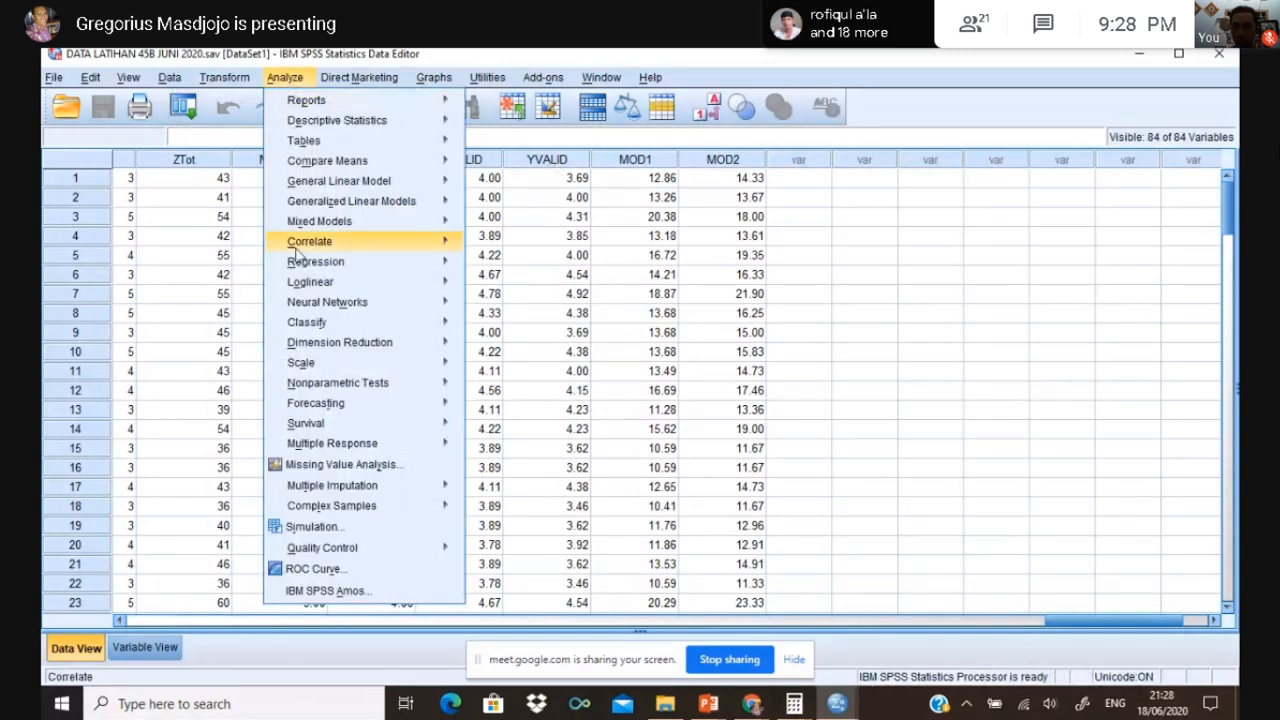
pyautogui.moveTo(318, 268)
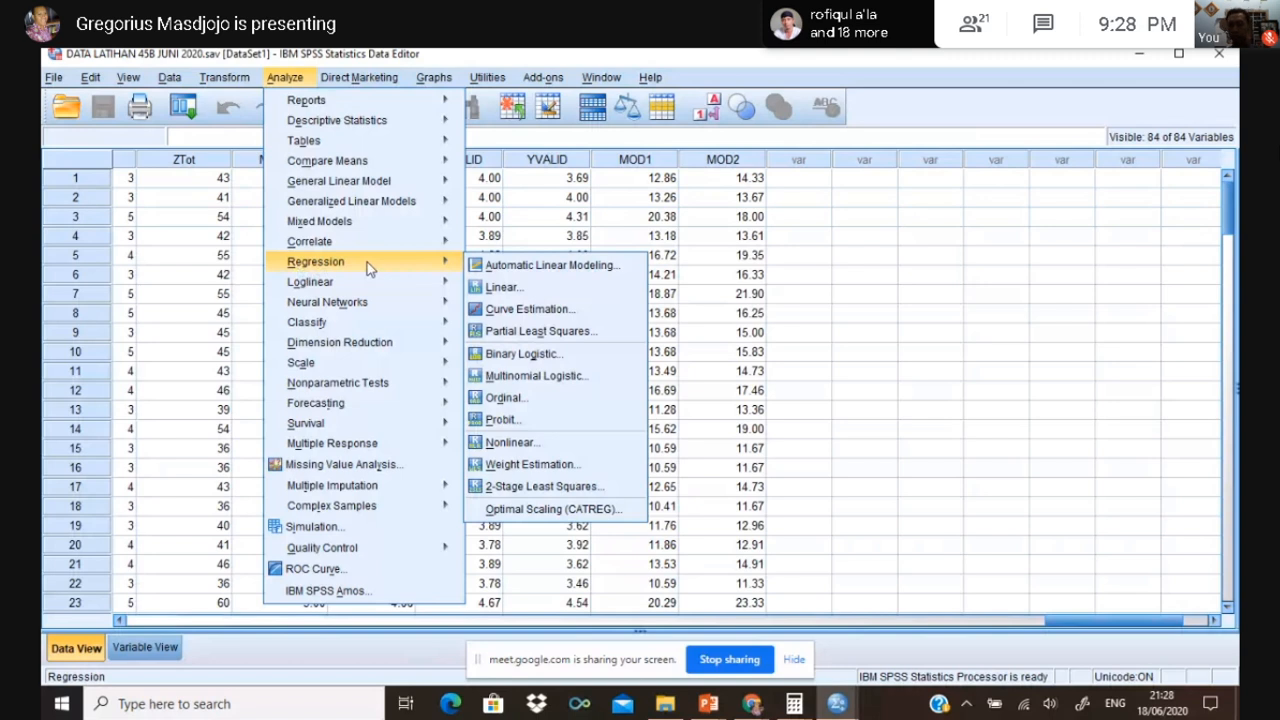
pyautogui.click(503, 288)
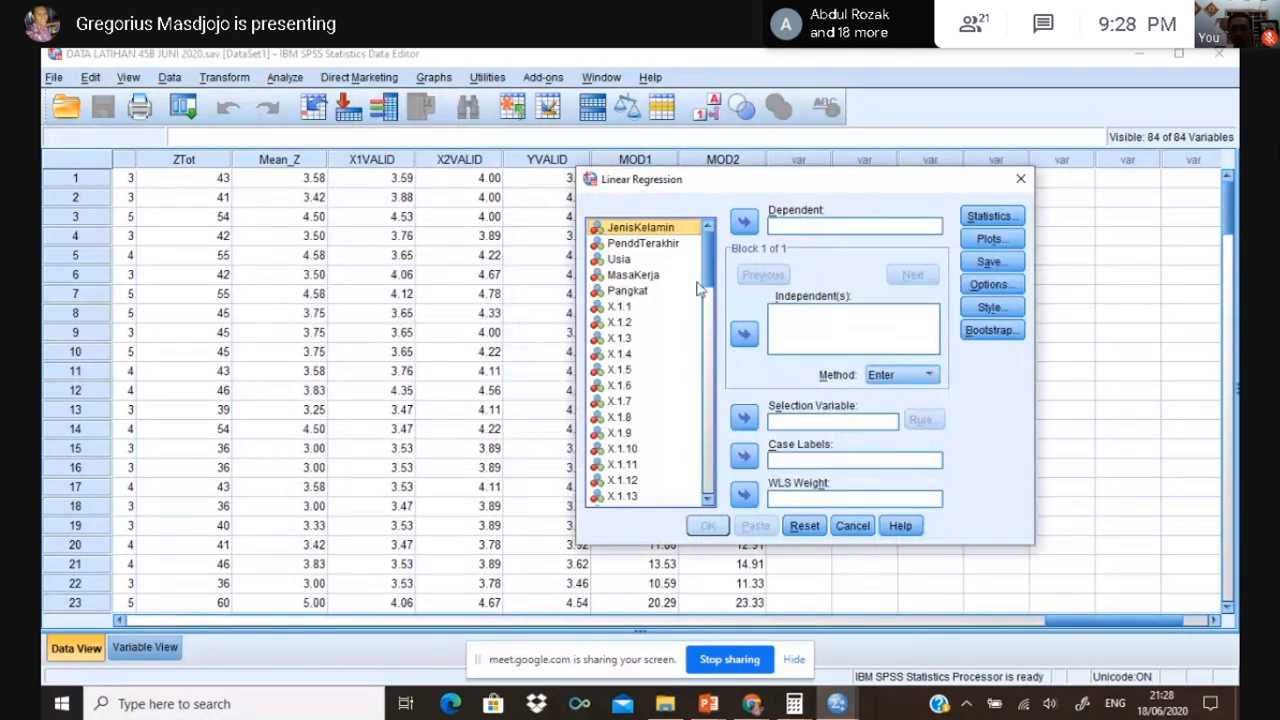
pyautogui.moveTo(705, 260); pyautogui.dragTo(707, 475)
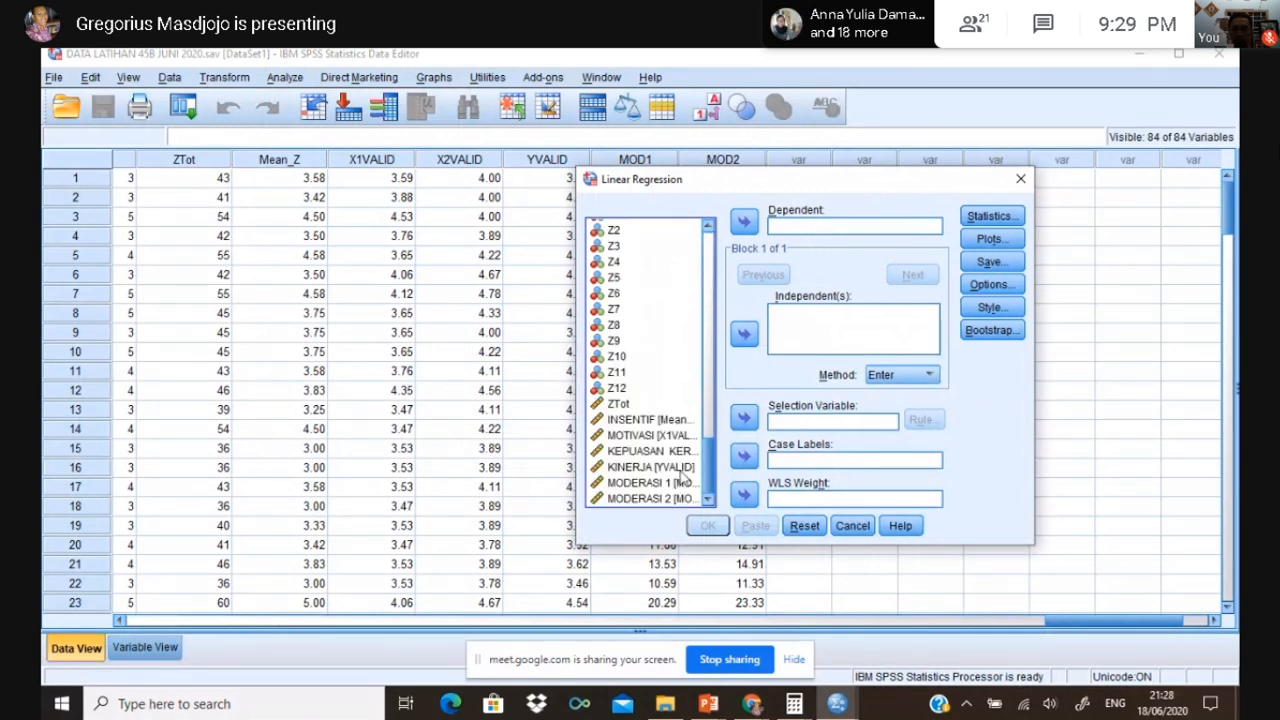
pyautogui.click(683, 470)
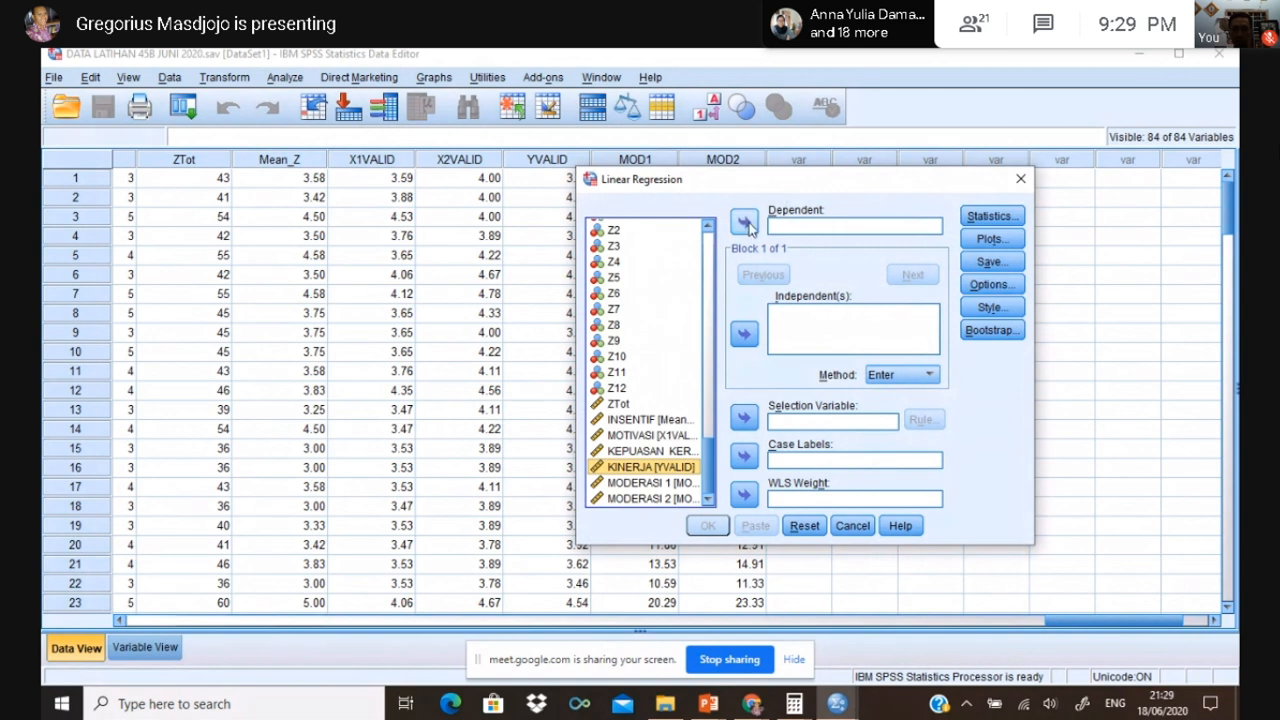
pyautogui.click(745, 222)
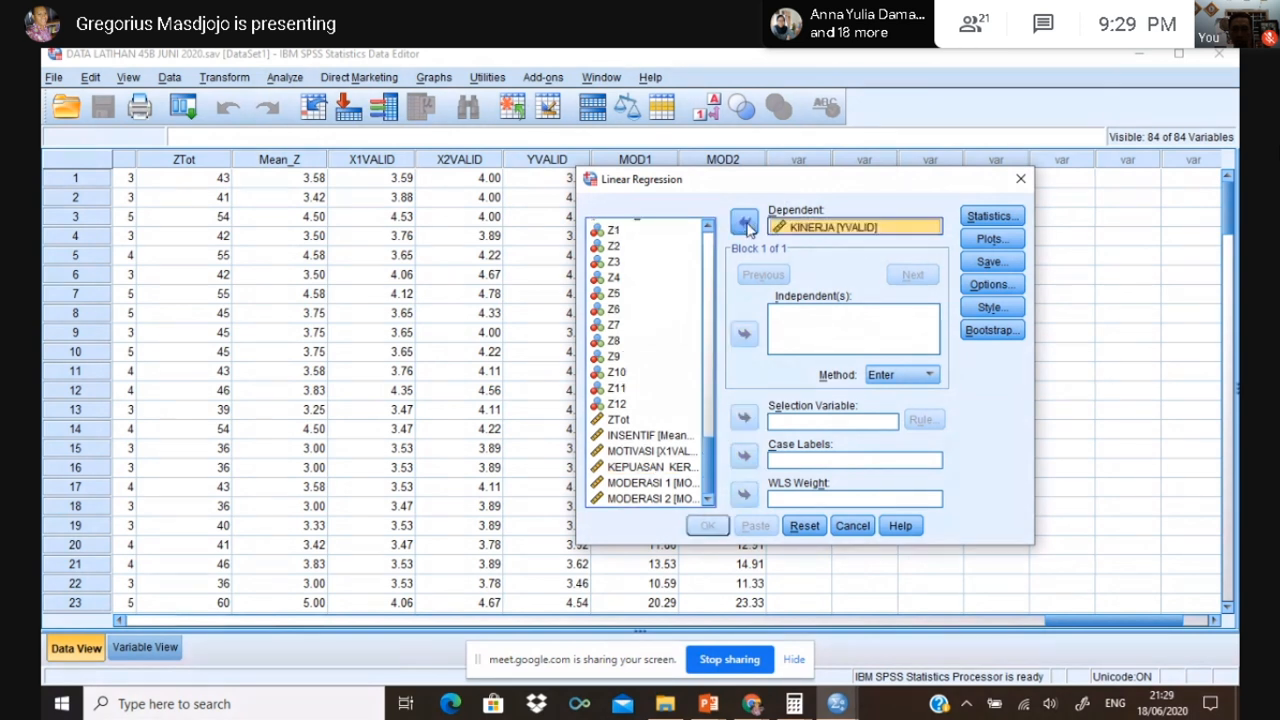
# Step: Add INSENTIF, MOTIVASI, KEPUASAN KERJA, MODERASI 1 and MODERASI 2 as the regression's independent variables
pyautogui.click(666, 437)
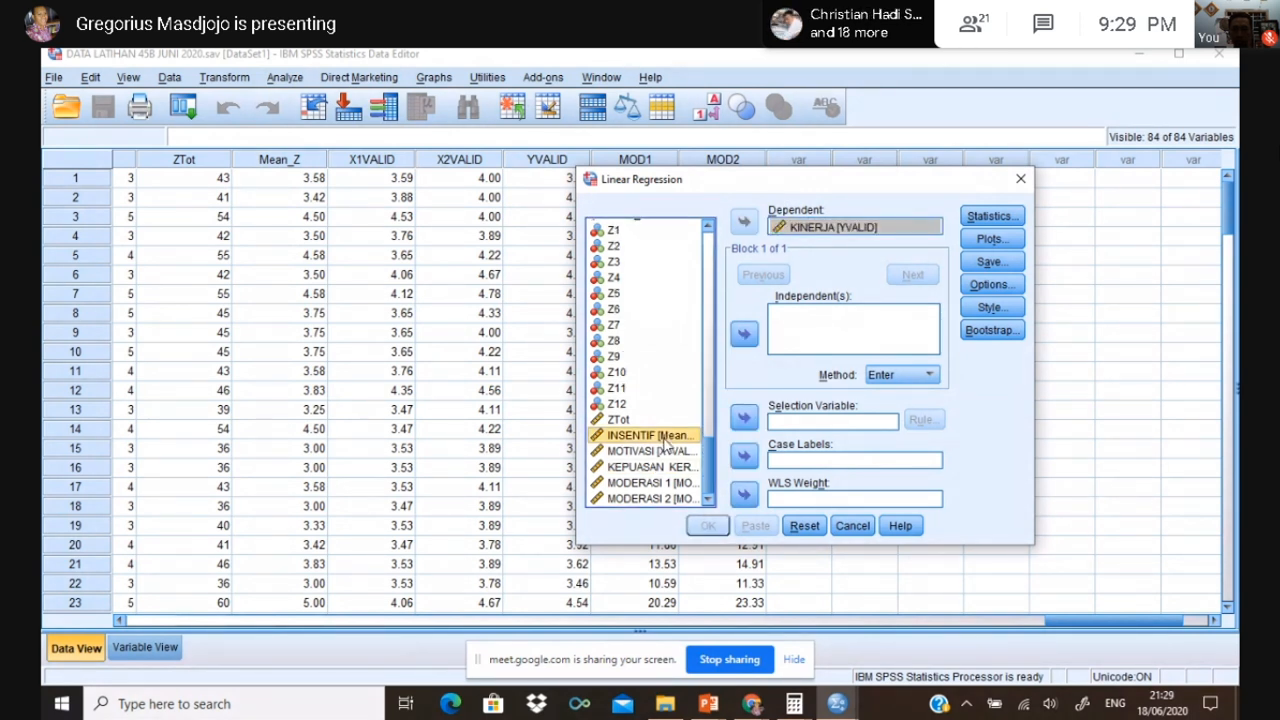
pyautogui.hotkey('shift', 'Down')
pyautogui.hotkey('shift', 'Down')
pyautogui.hotkey('shift', 'Down')
pyautogui.hotkey('shift', 'Down')
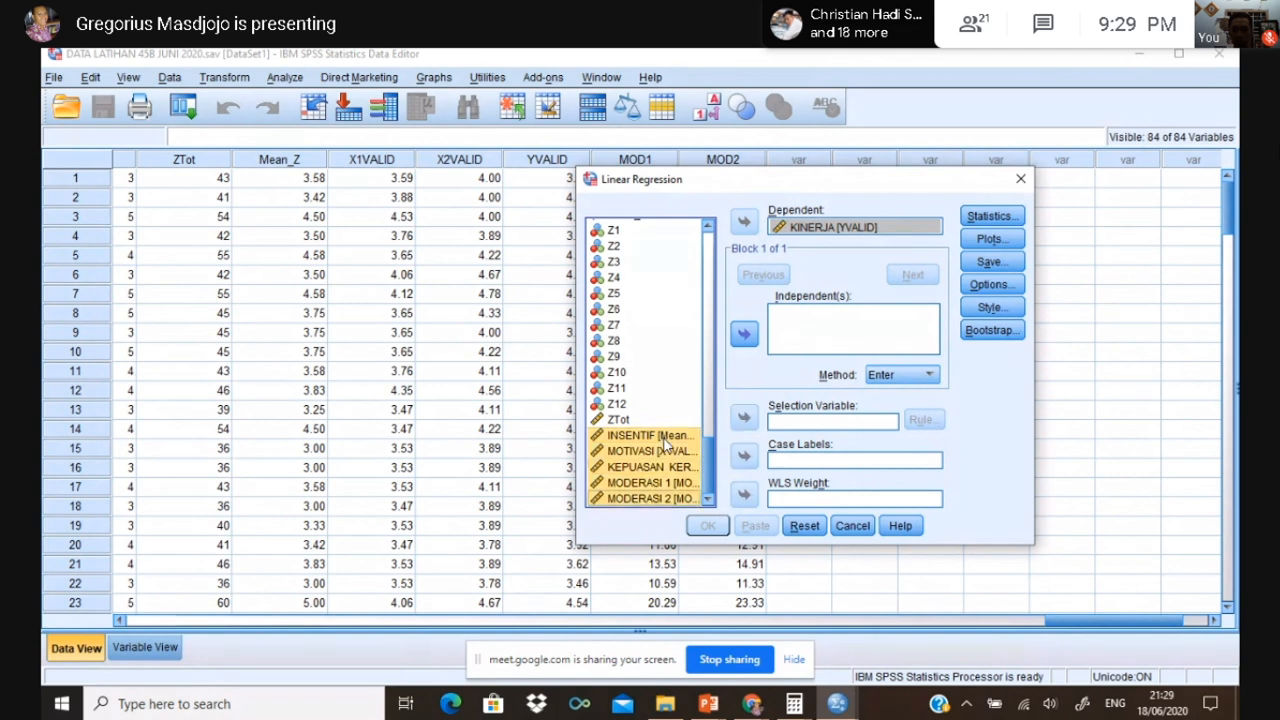
pyautogui.click(743, 334)
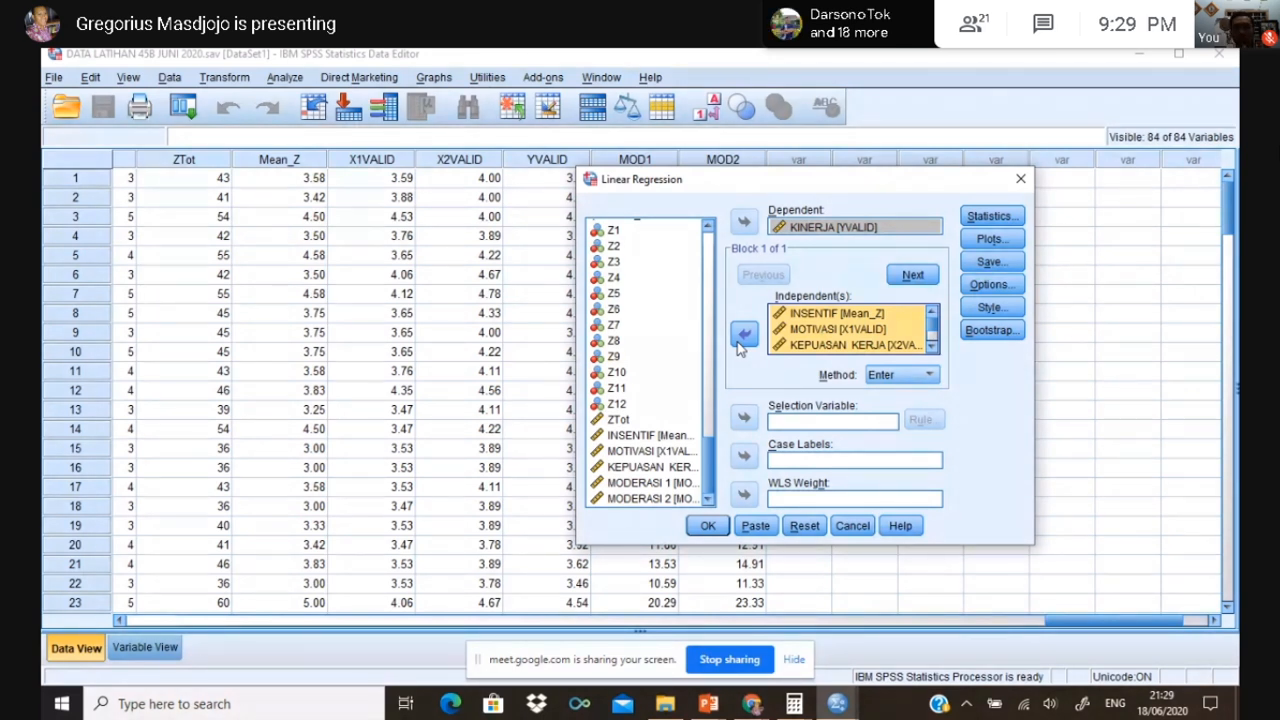
# Step: Run the regression with unstandardized and standardized residuals saved, and return to the dataset
pyautogui.click(990, 262)
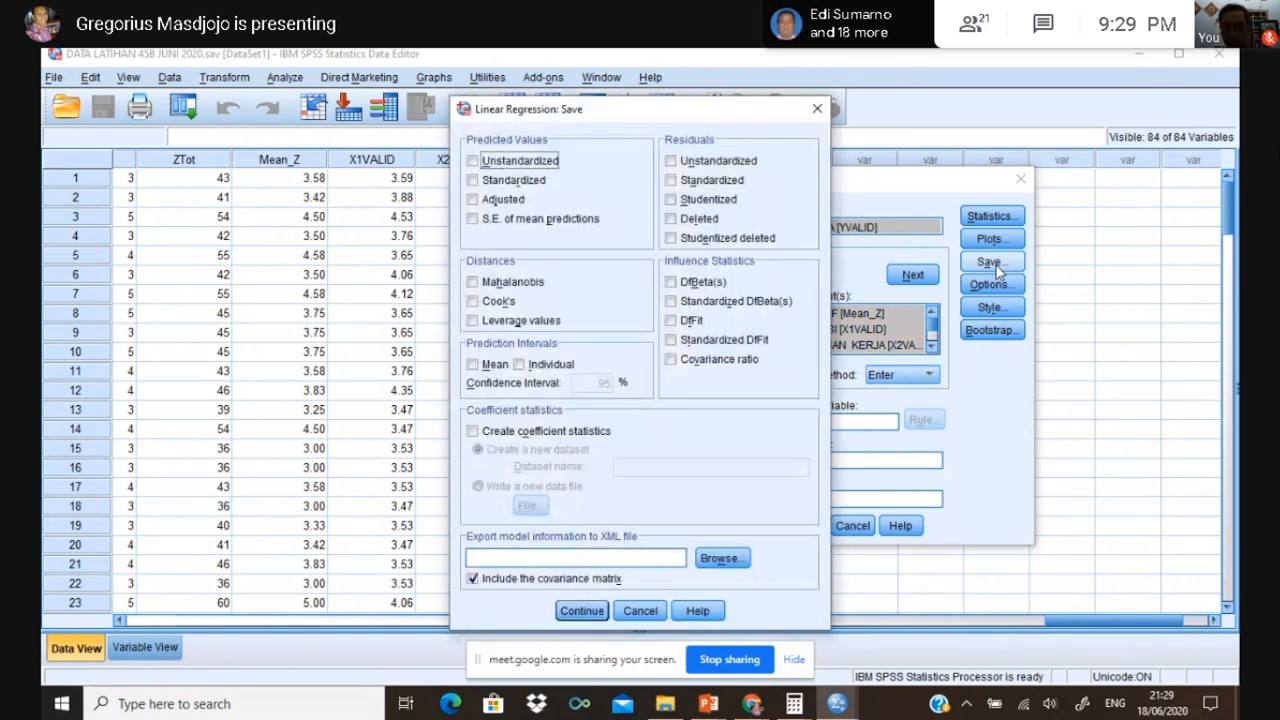
pyautogui.click(670, 162)
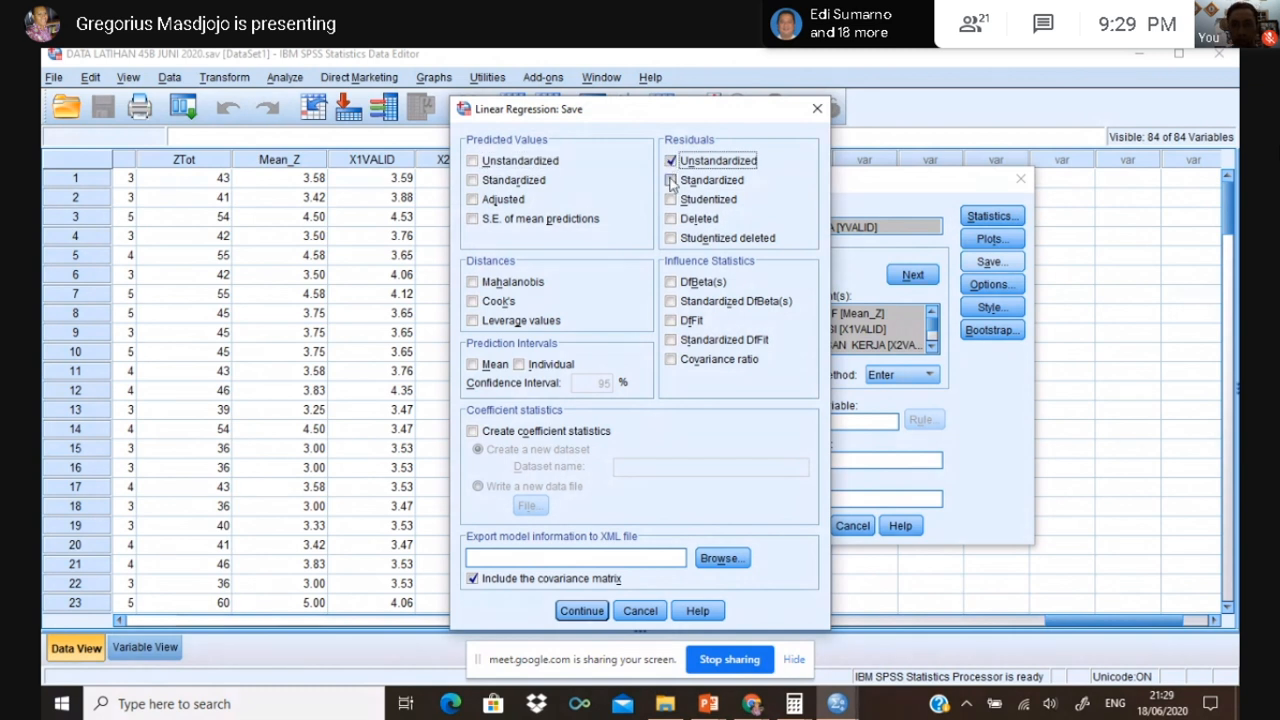
pyautogui.click(670, 183)
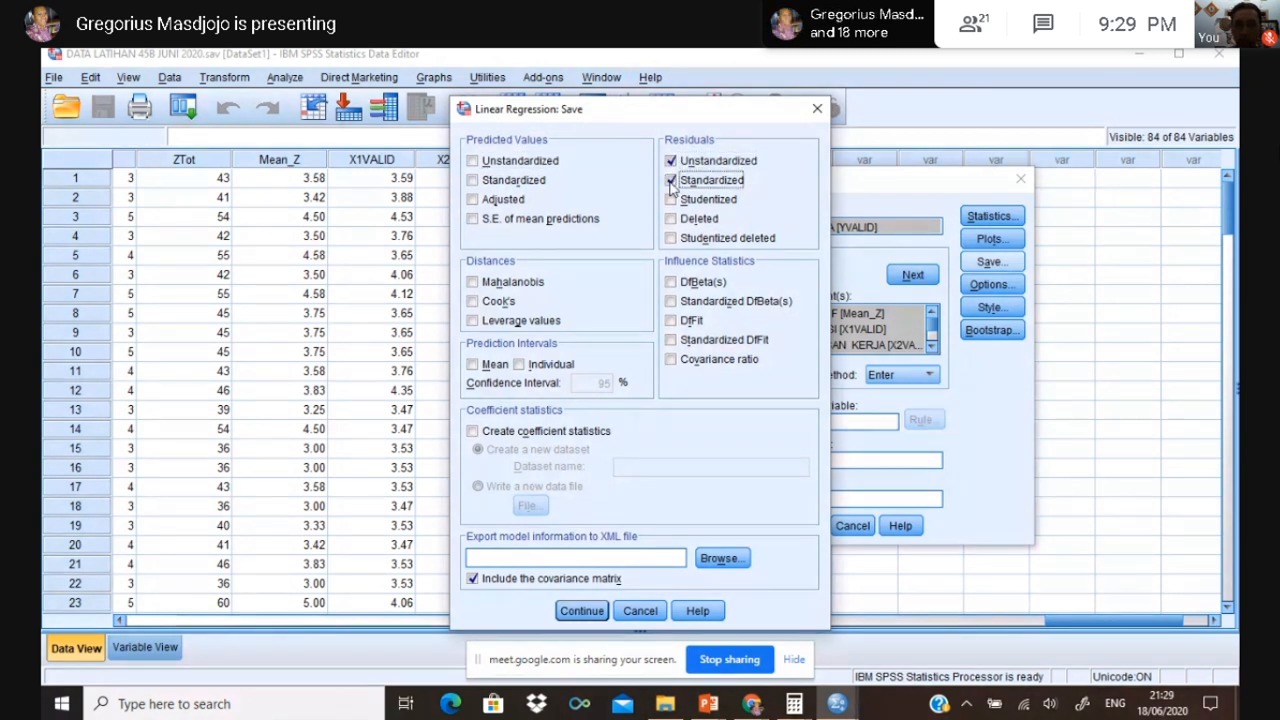
pyautogui.click(581, 611)
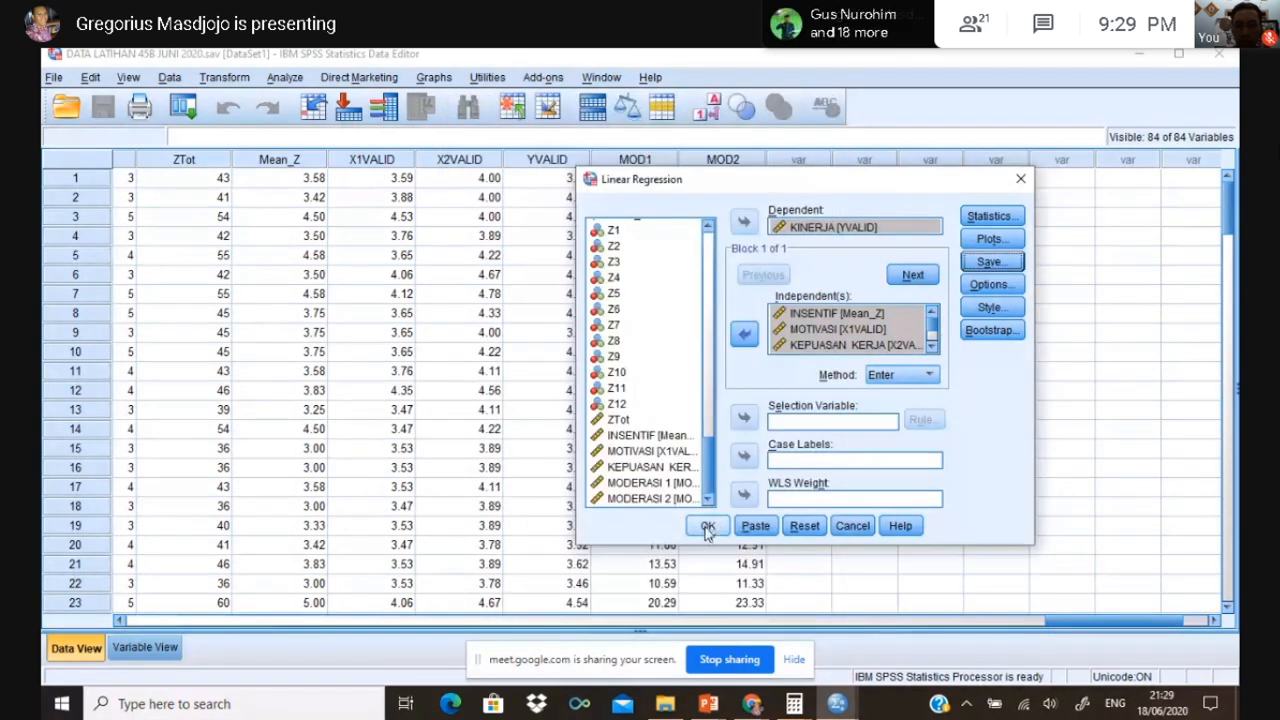
pyautogui.click(707, 528)
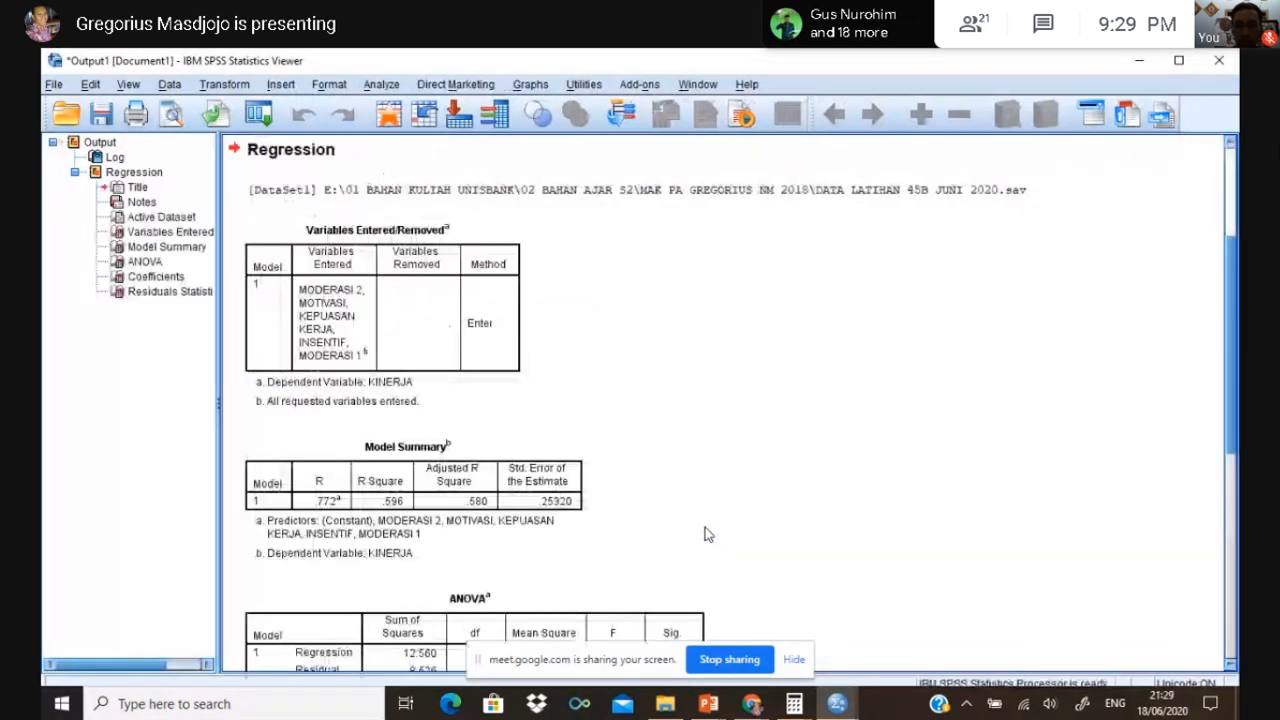
pyautogui.click(840, 704)
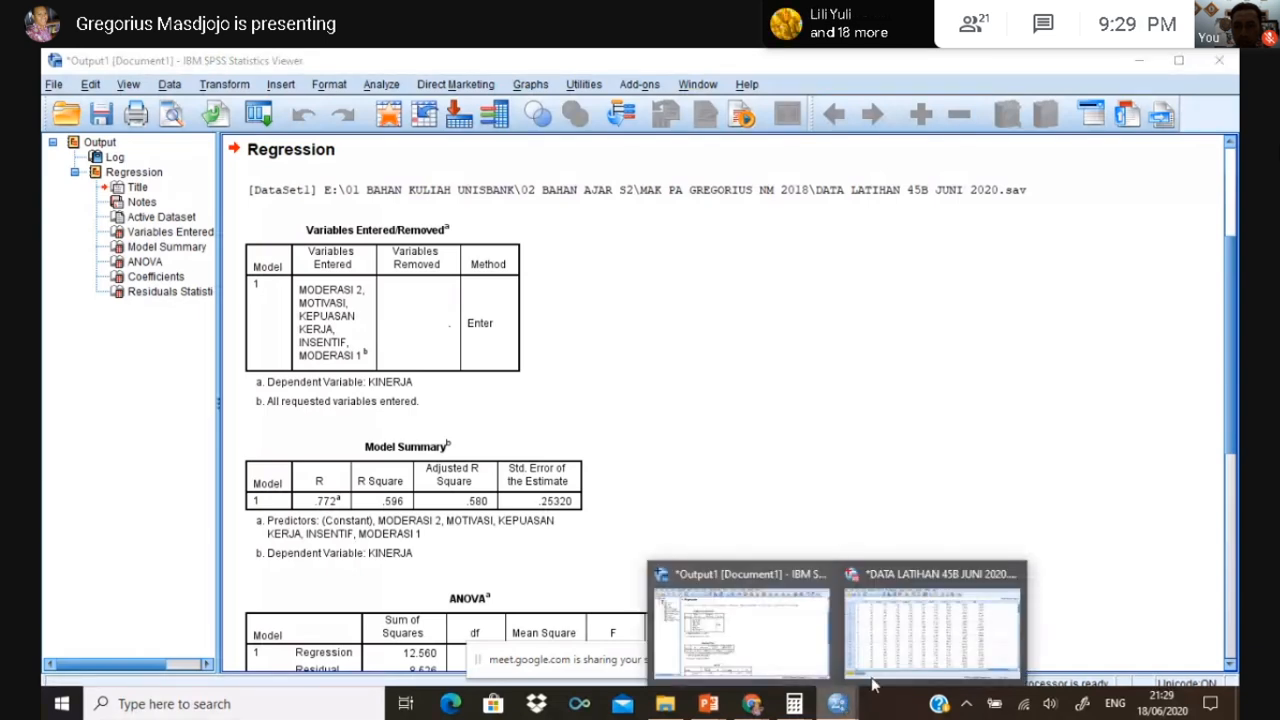
pyautogui.click(900, 630)
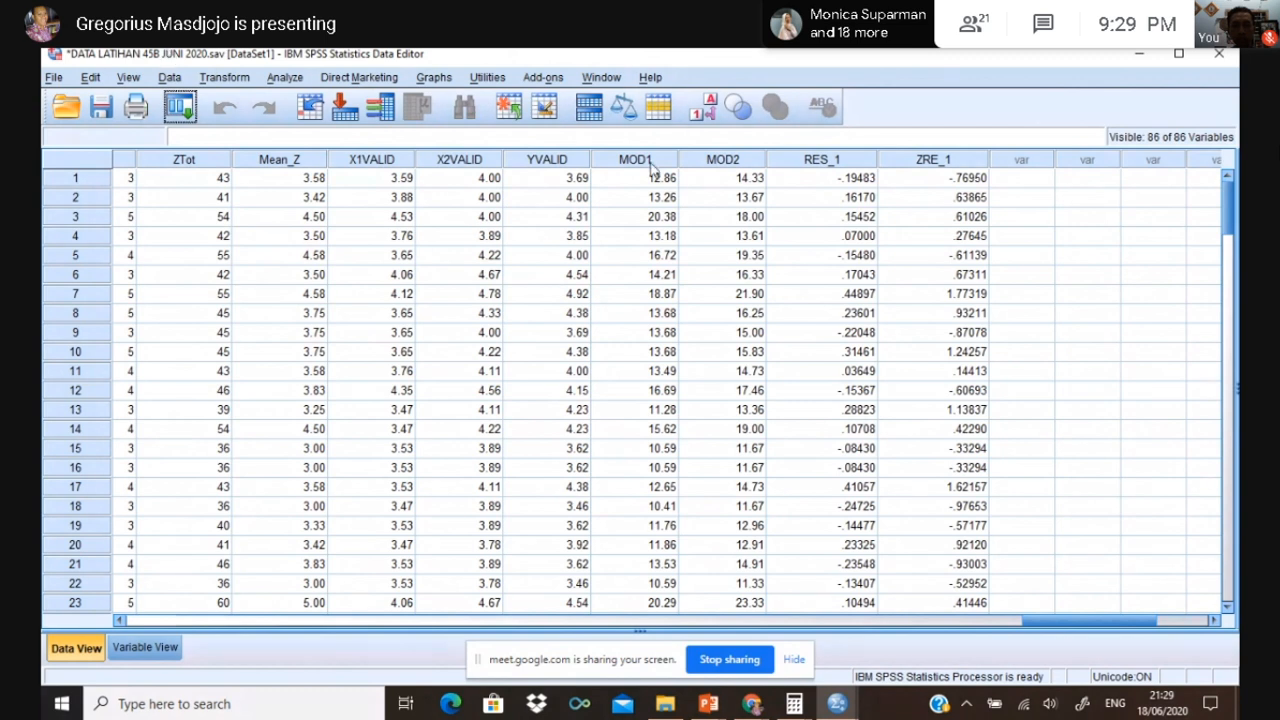
# Step: Rerun the linear regression with the same settings and view the residual columns added to the dataset
pyautogui.click(285, 78)
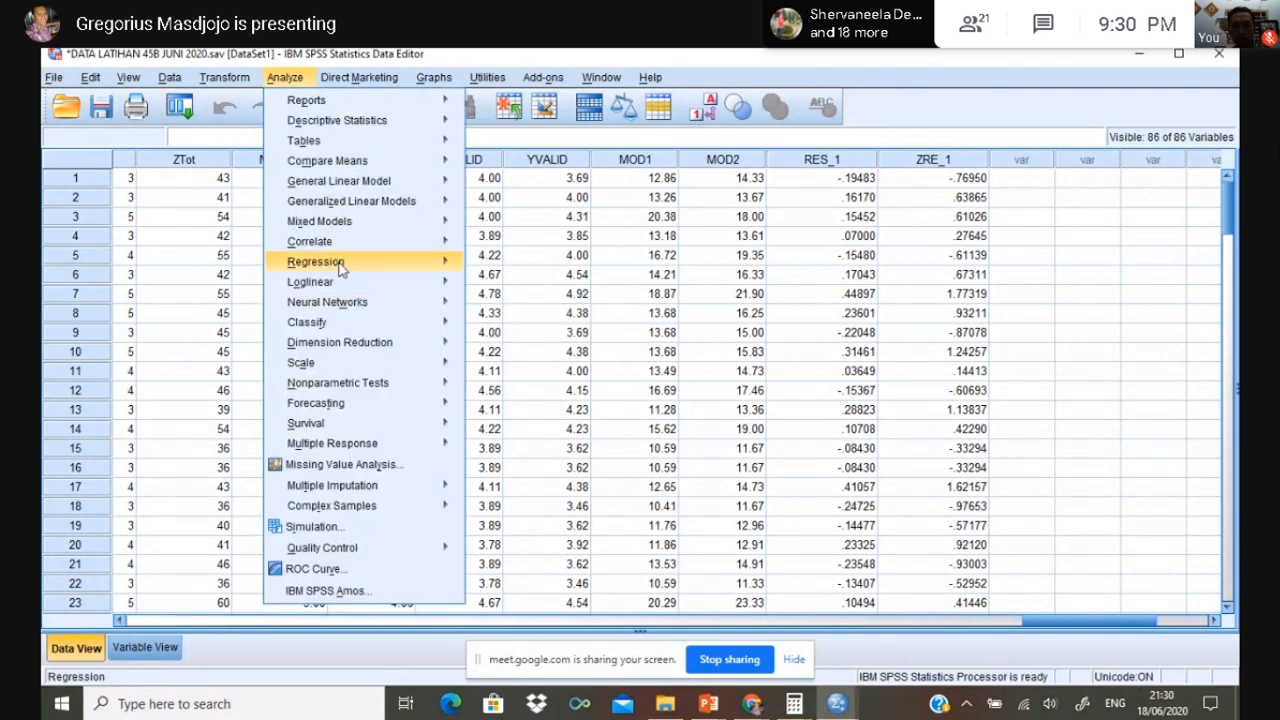
pyautogui.moveTo(340, 266)
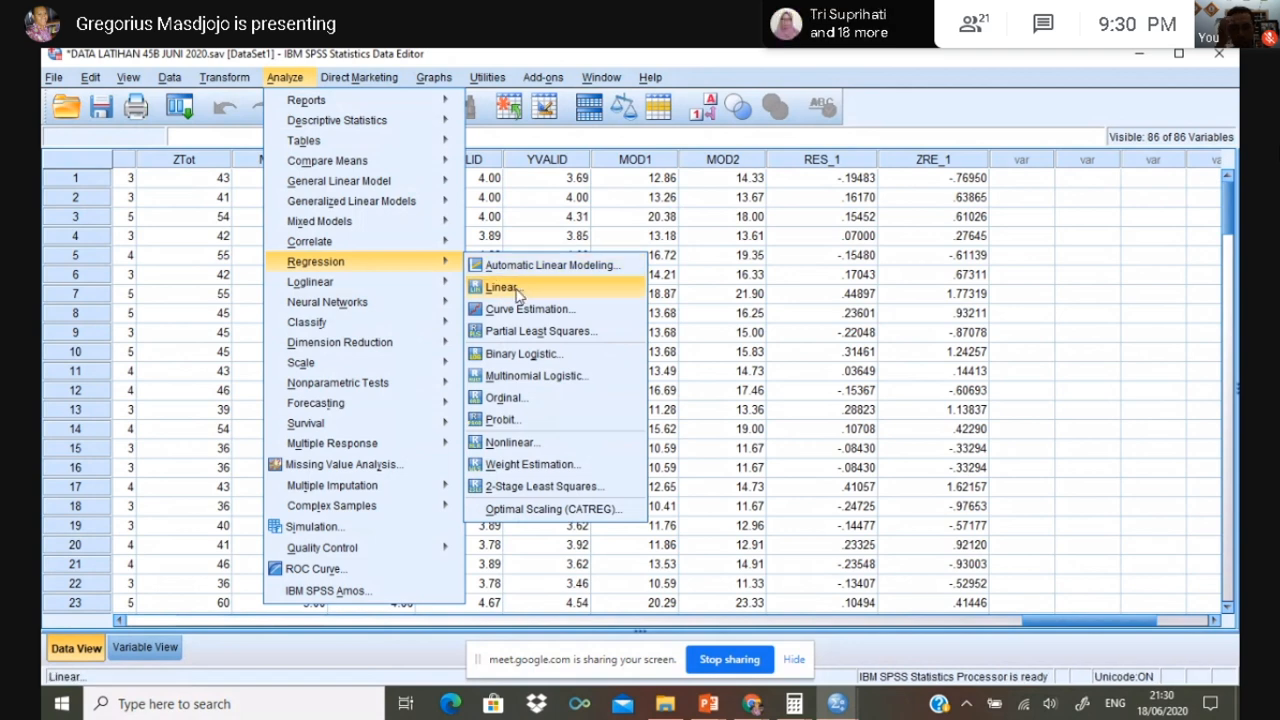
pyautogui.click(502, 288)
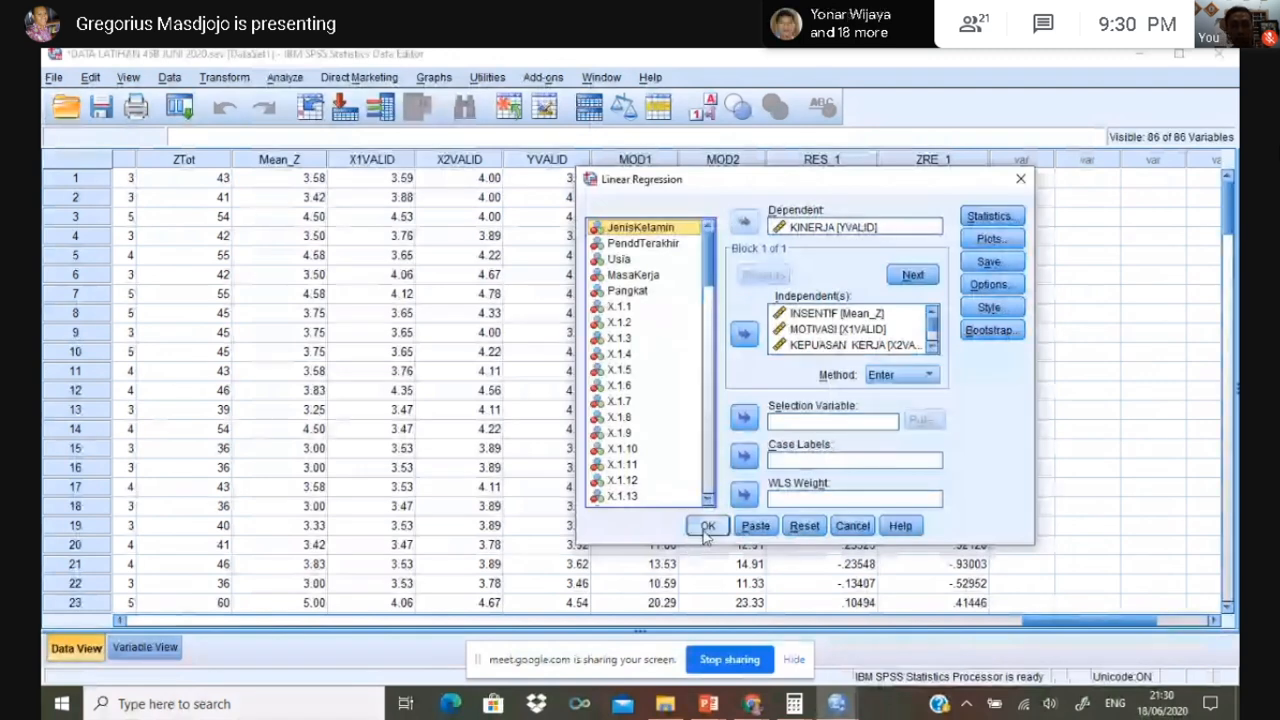
pyautogui.click(706, 527)
pyautogui.moveTo(836, 704)
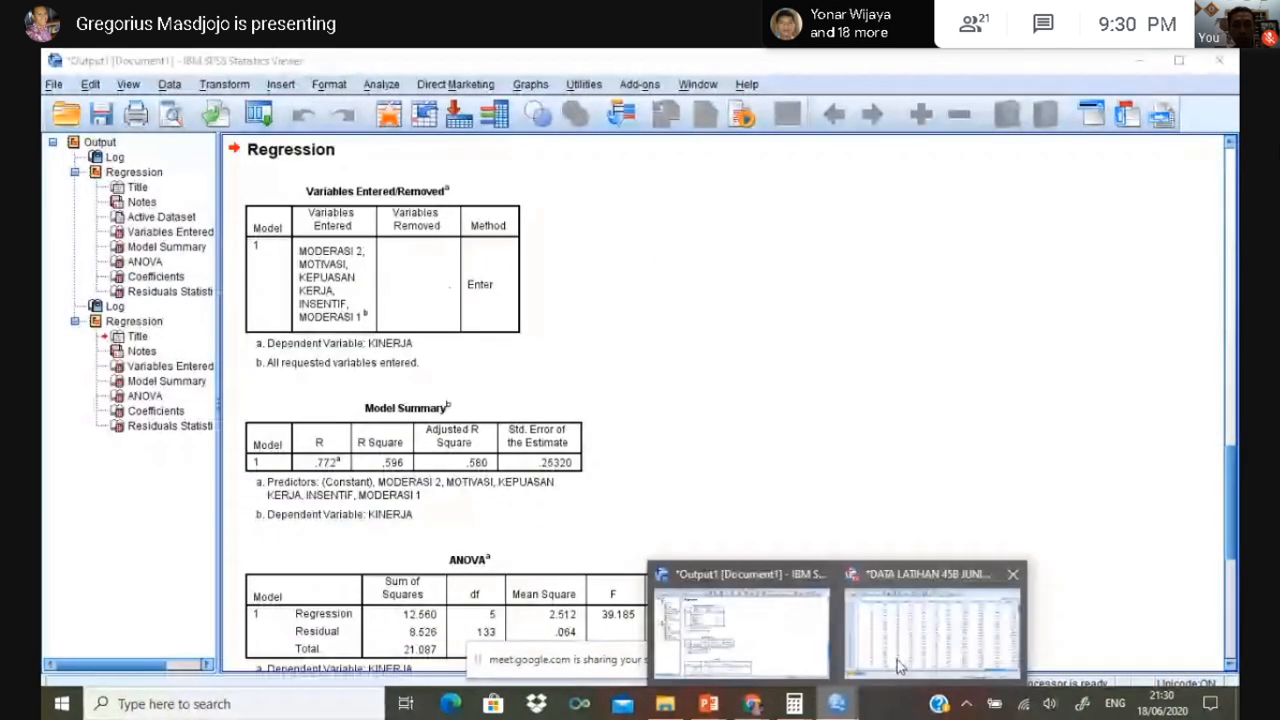
pyautogui.click(897, 665)
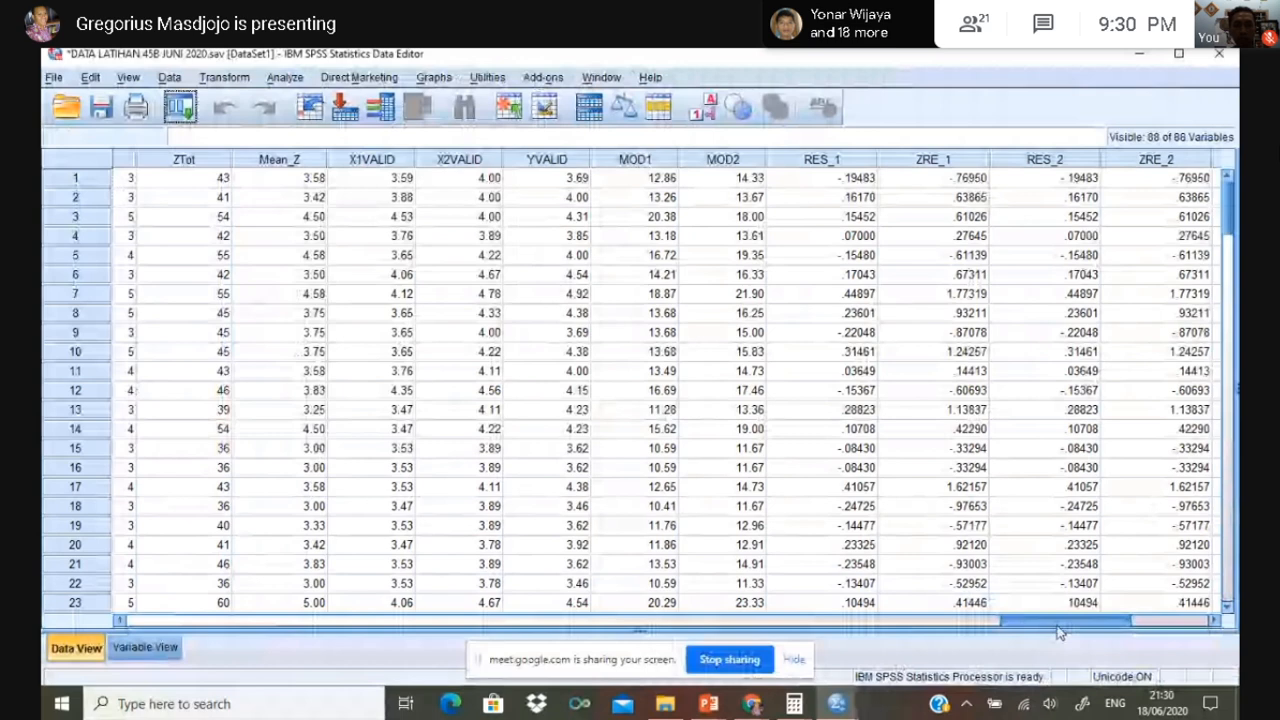
pyautogui.moveTo(1110, 627); pyautogui.dragTo(1170, 627)
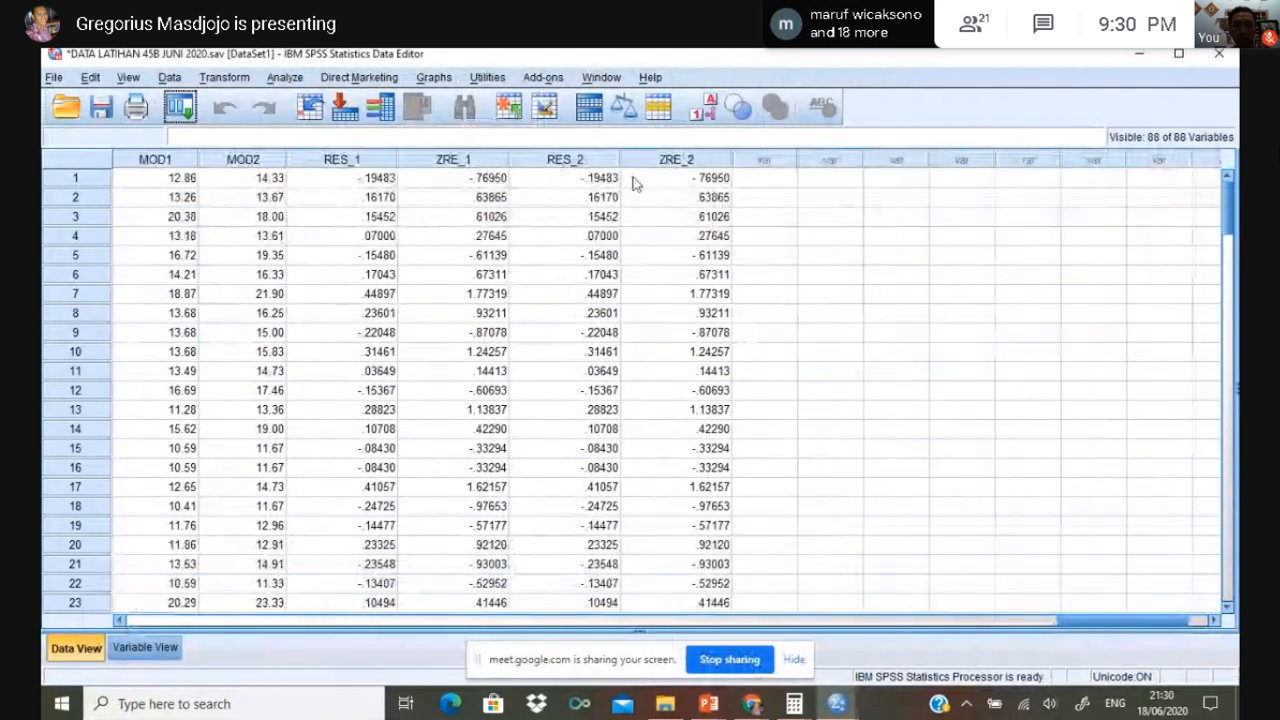
# Step: Delete the duplicate residual variables RES_2 and ZRE_2 from the variable definitions and return to the data values
pyautogui.click(140, 648)
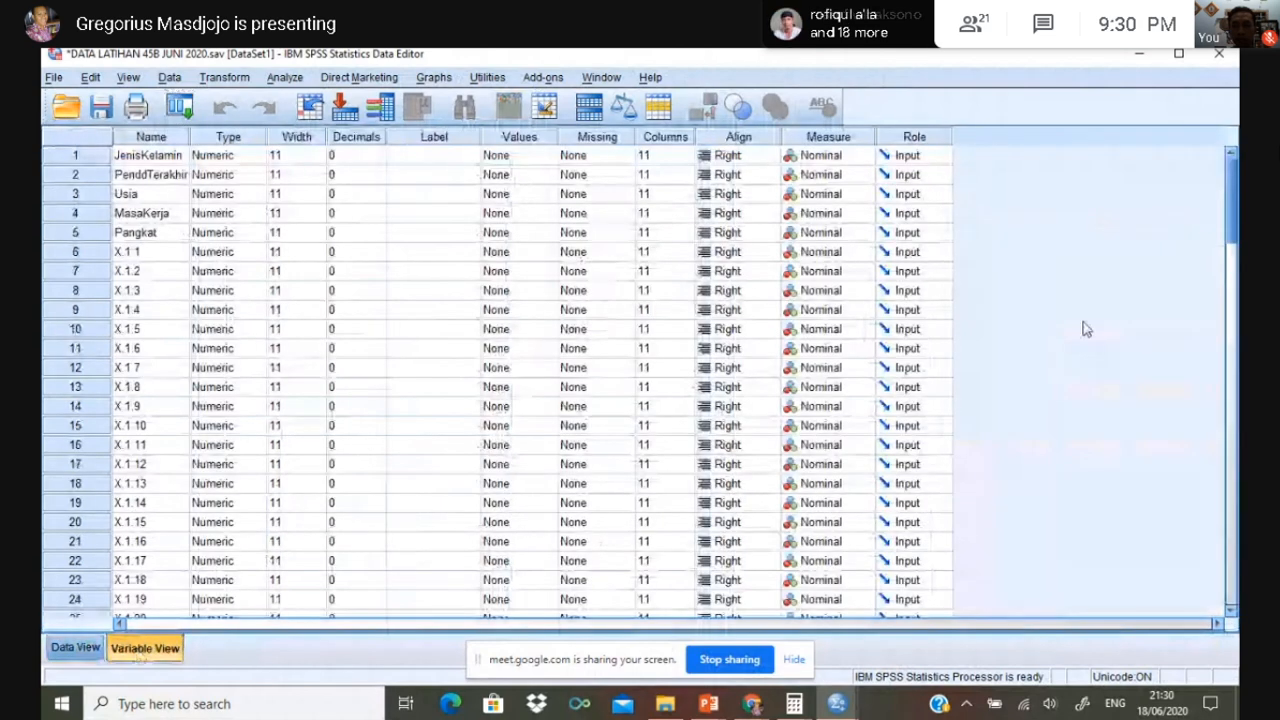
pyautogui.moveTo(1232, 213); pyautogui.dragTo(1234, 482)
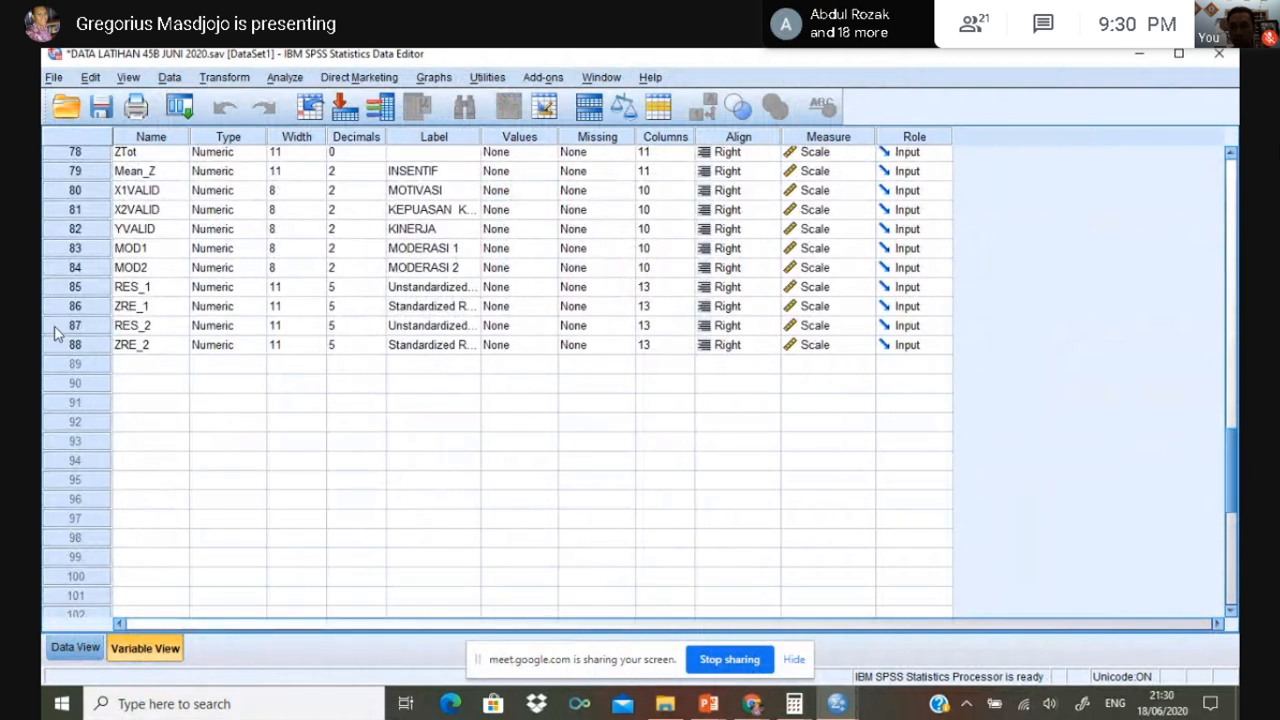
pyautogui.moveTo(55, 328); pyautogui.dragTo(55, 345)
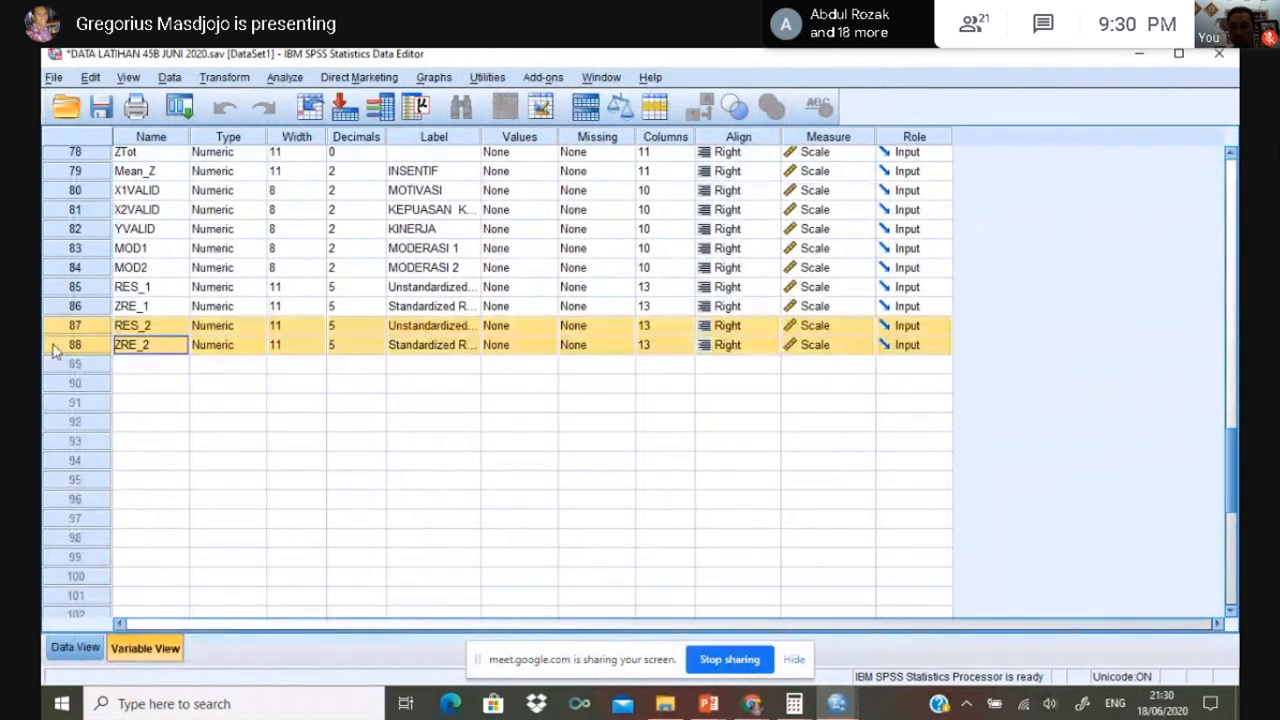
pyautogui.rightClick(55, 350)
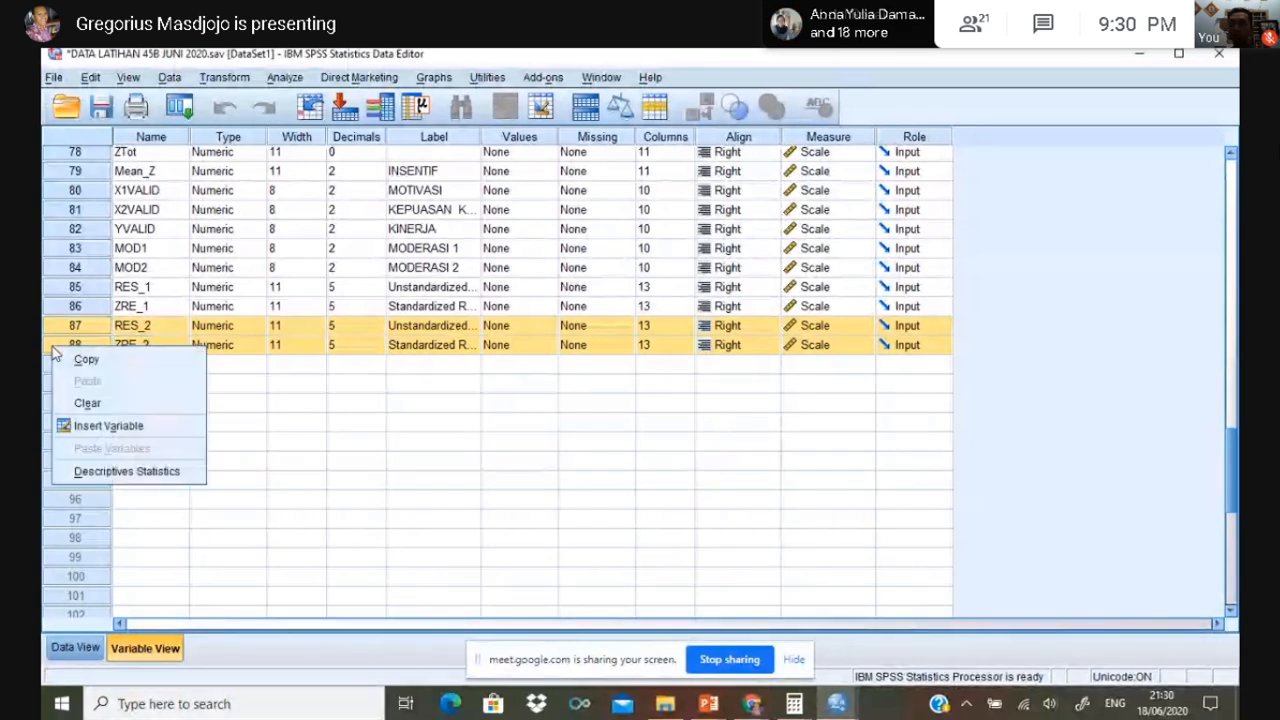
pyautogui.click(88, 403)
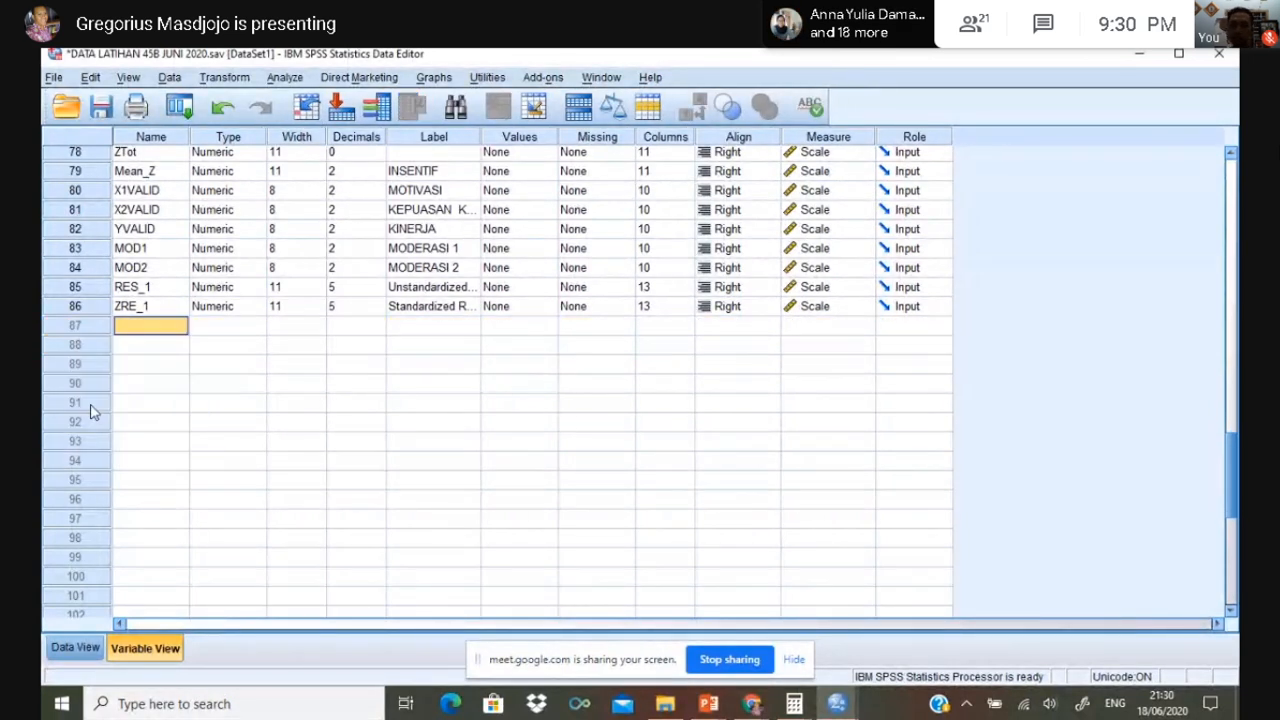
pyautogui.click(75, 648)
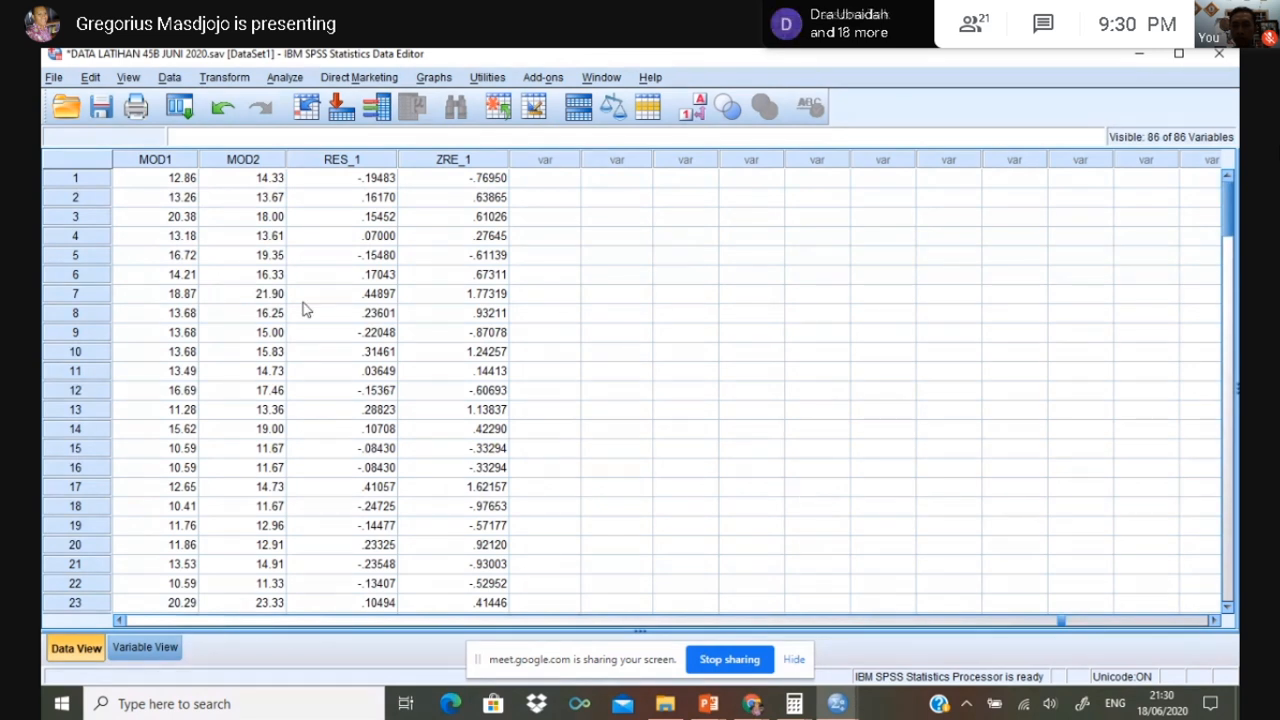
# Step: Run a legacy one-sample Kolmogorov-Smirnov test on the unstandardized residual against the normal distribution
pyautogui.click(284, 78)
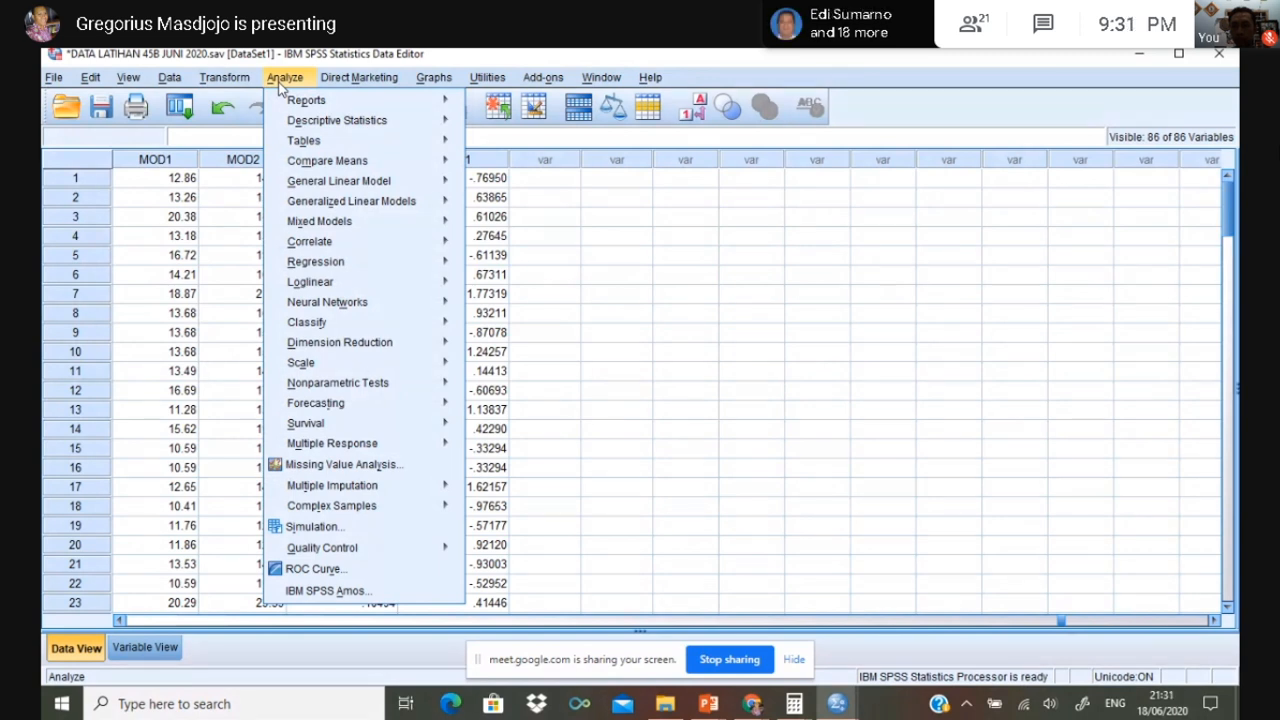
pyautogui.moveTo(379, 387)
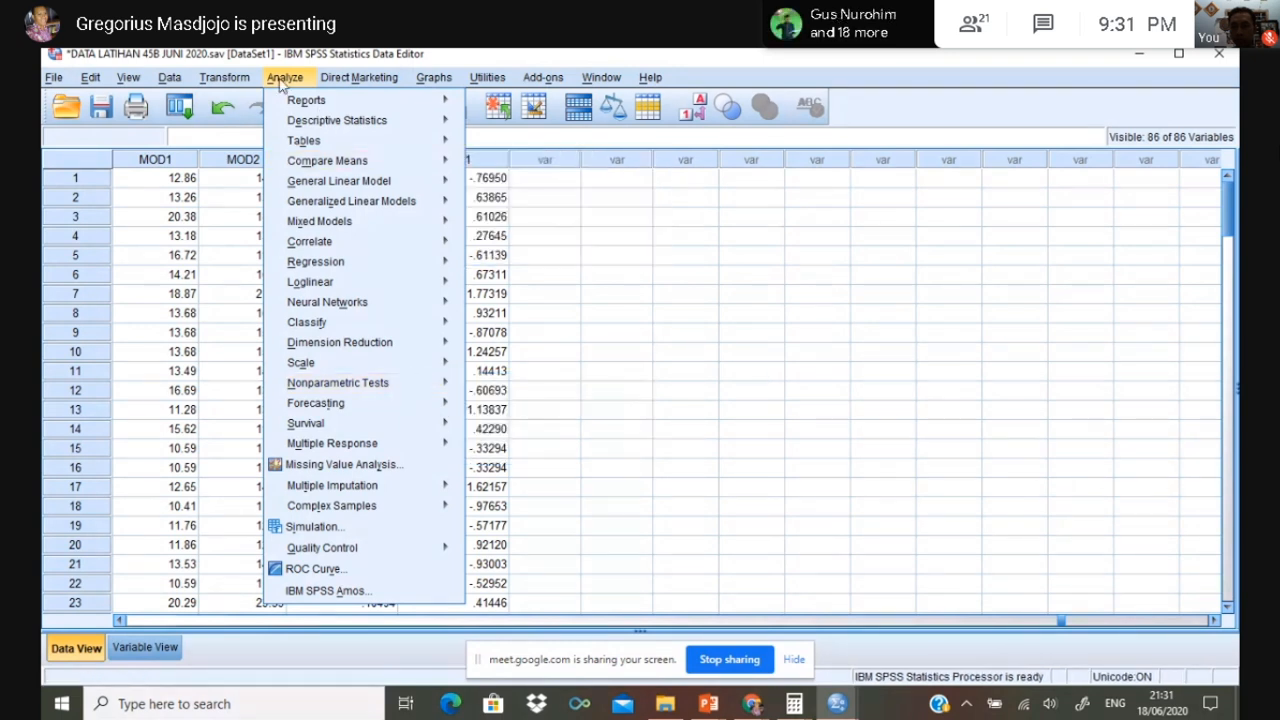
pyautogui.moveTo(350, 78)
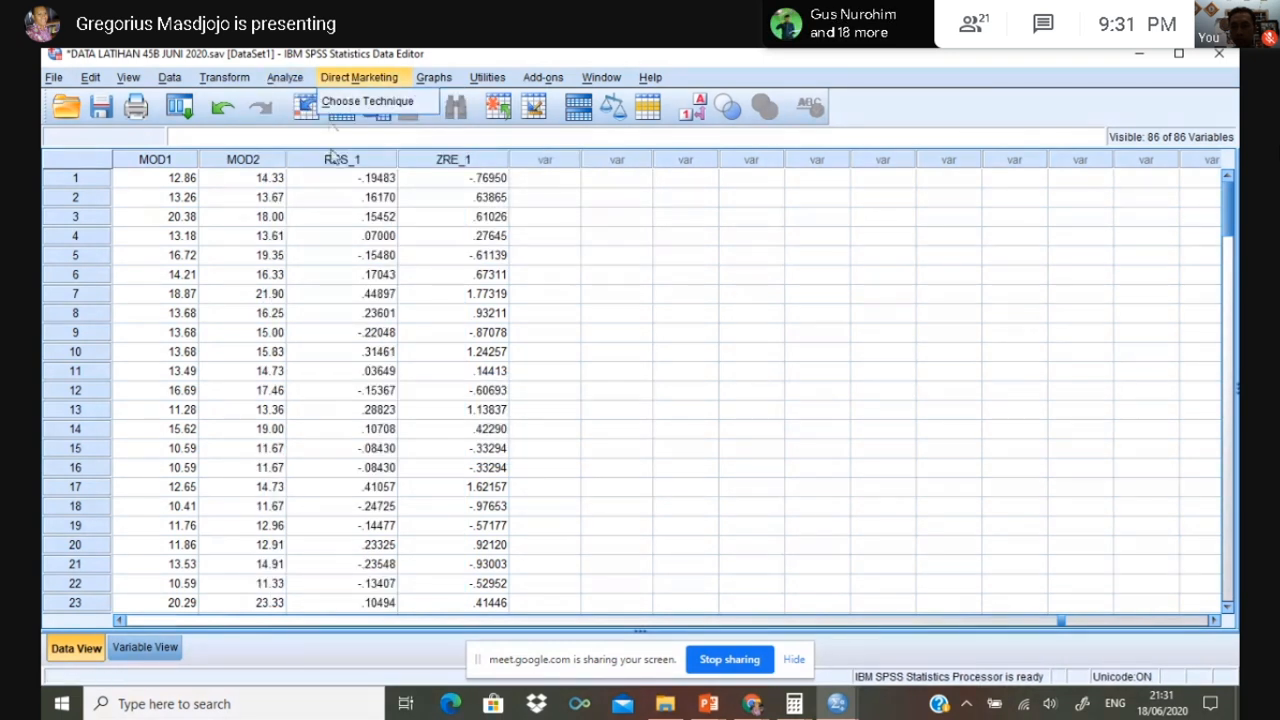
pyautogui.click(282, 82)
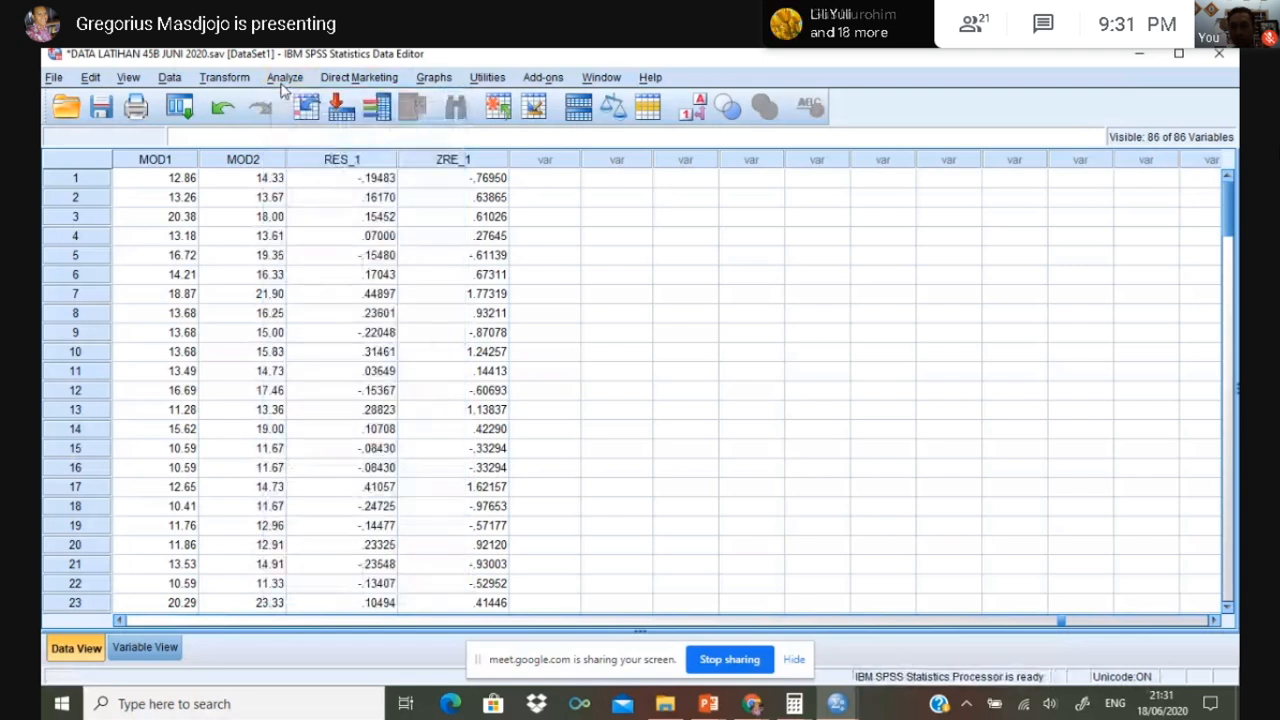
pyautogui.click(284, 79)
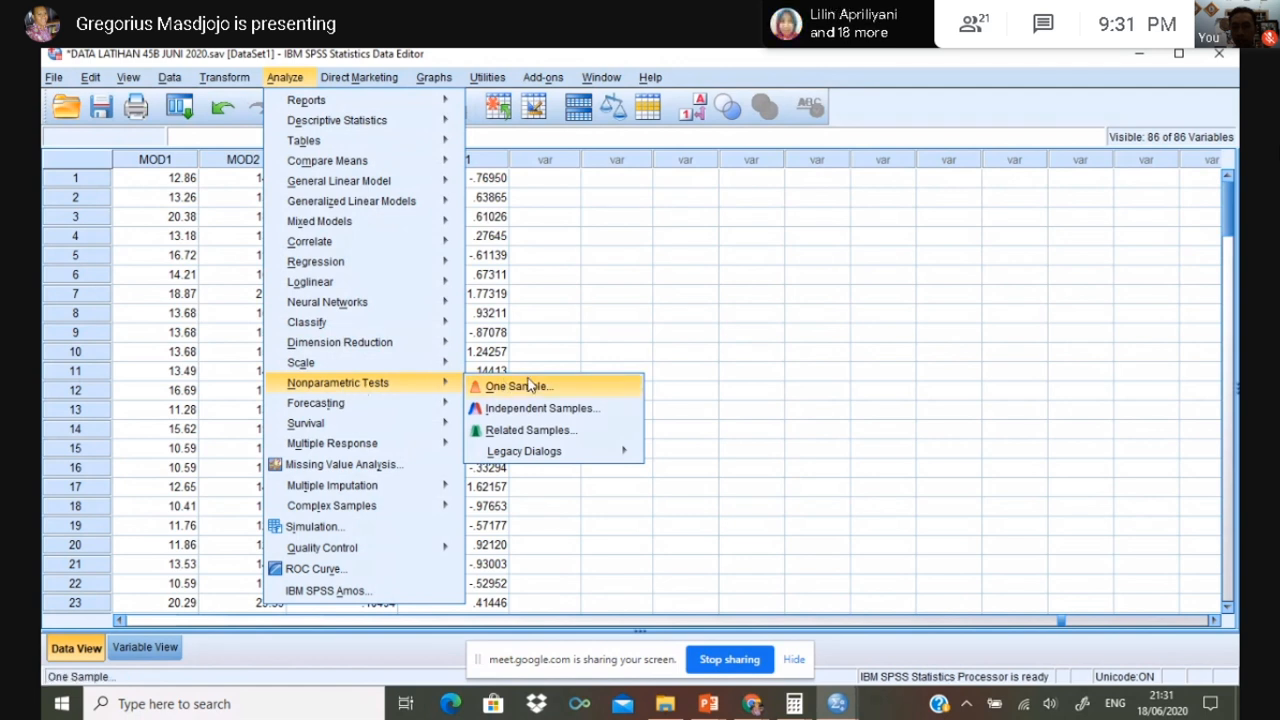
pyautogui.moveTo(587, 460)
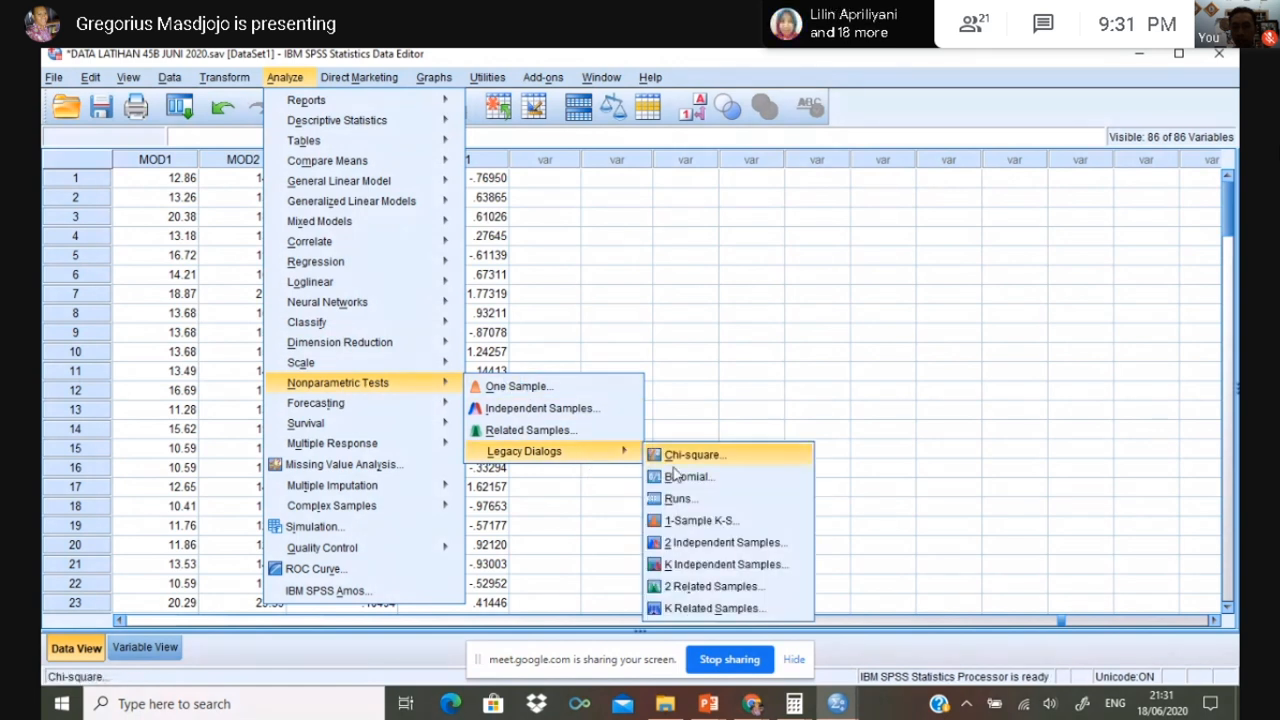
pyautogui.click(727, 527)
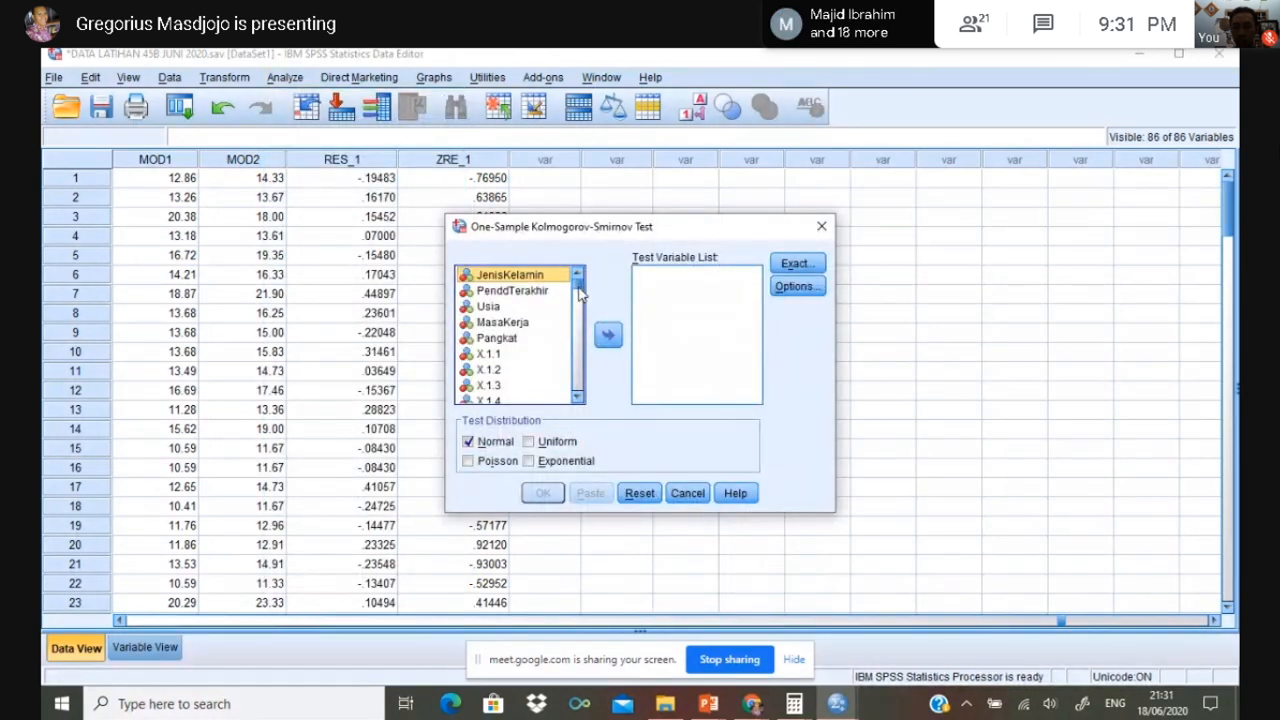
pyautogui.moveTo(578, 290); pyautogui.dragTo(588, 394)
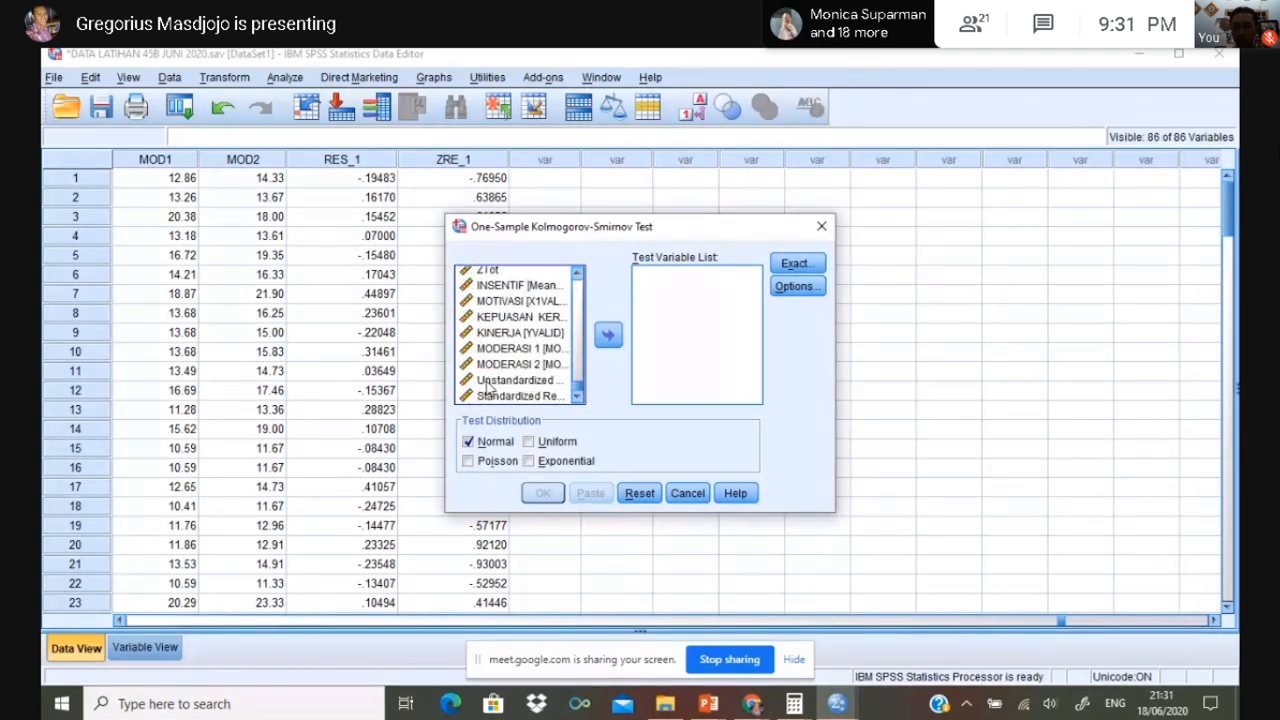
pyautogui.click(492, 382)
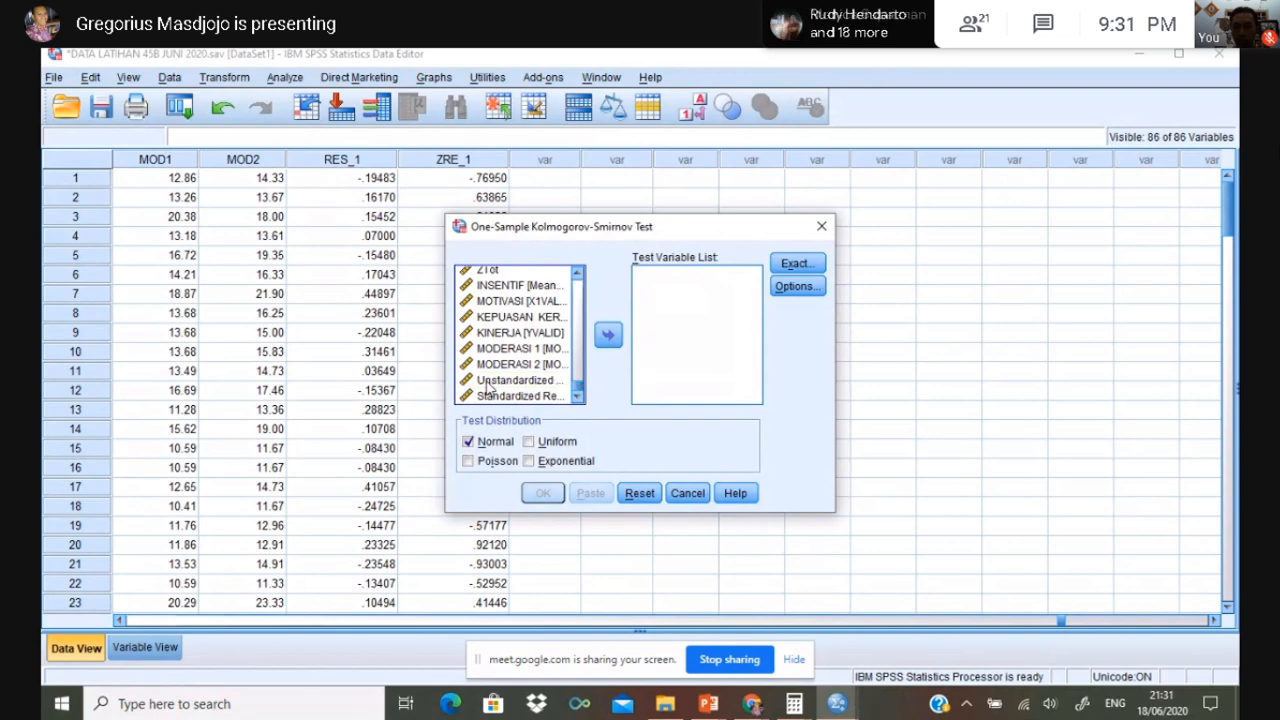
pyautogui.click(608, 338)
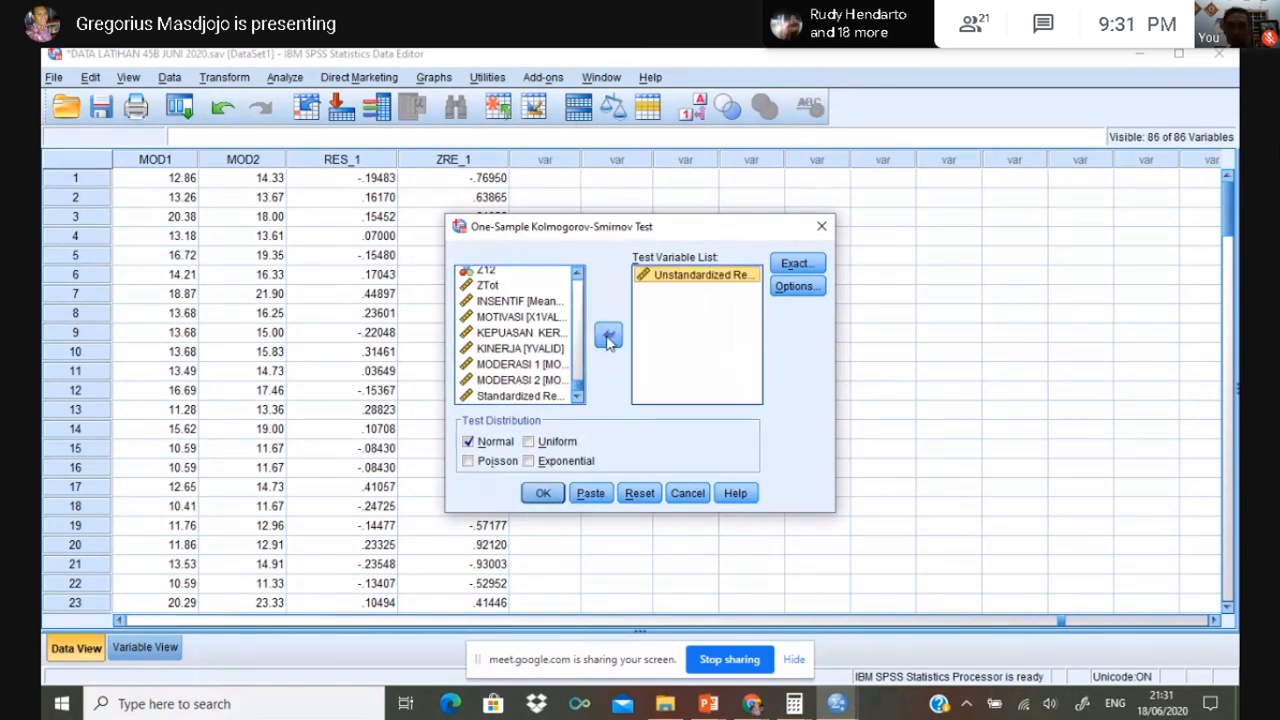
pyautogui.click(541, 497)
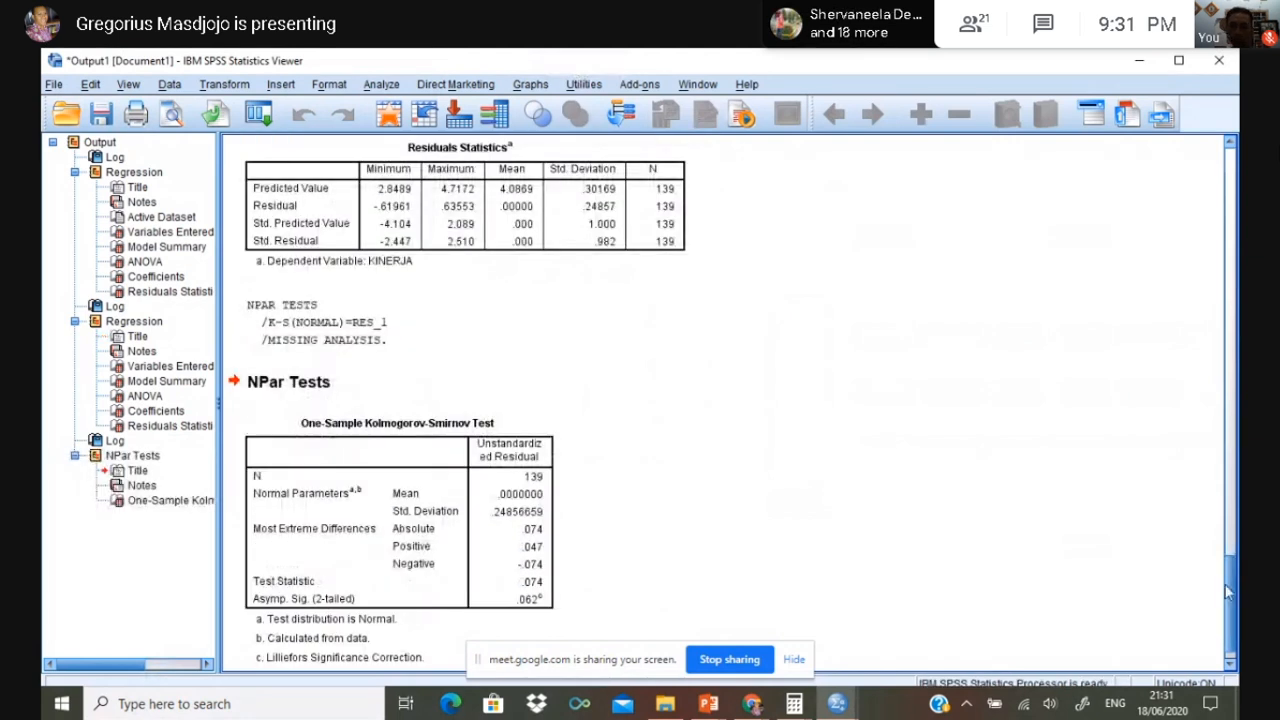
# Step: Examine the One-Sample Kolmogorov-Smirnov Test table in the output, including its significance row, and return to the dataset
pyautogui.moveTo(1231, 593); pyautogui.dragTo(1220, 640)
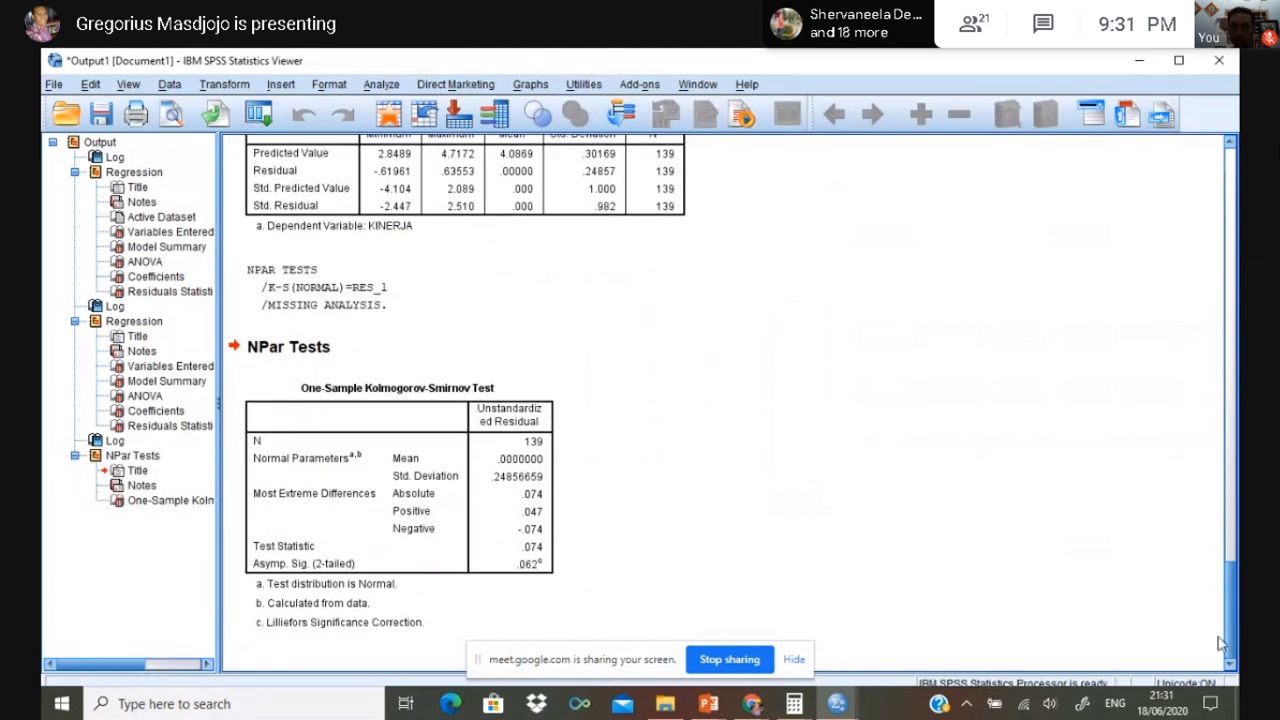
pyautogui.doubleClick(557, 578)
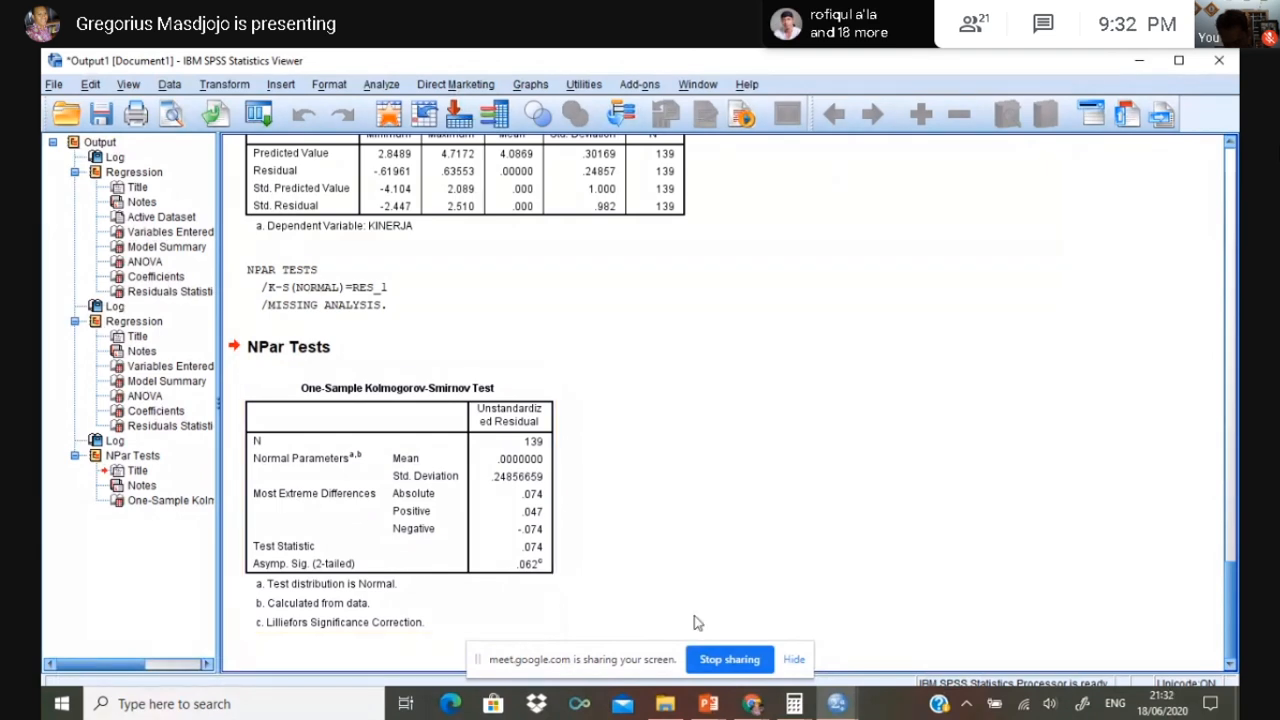
pyautogui.click(838, 705)
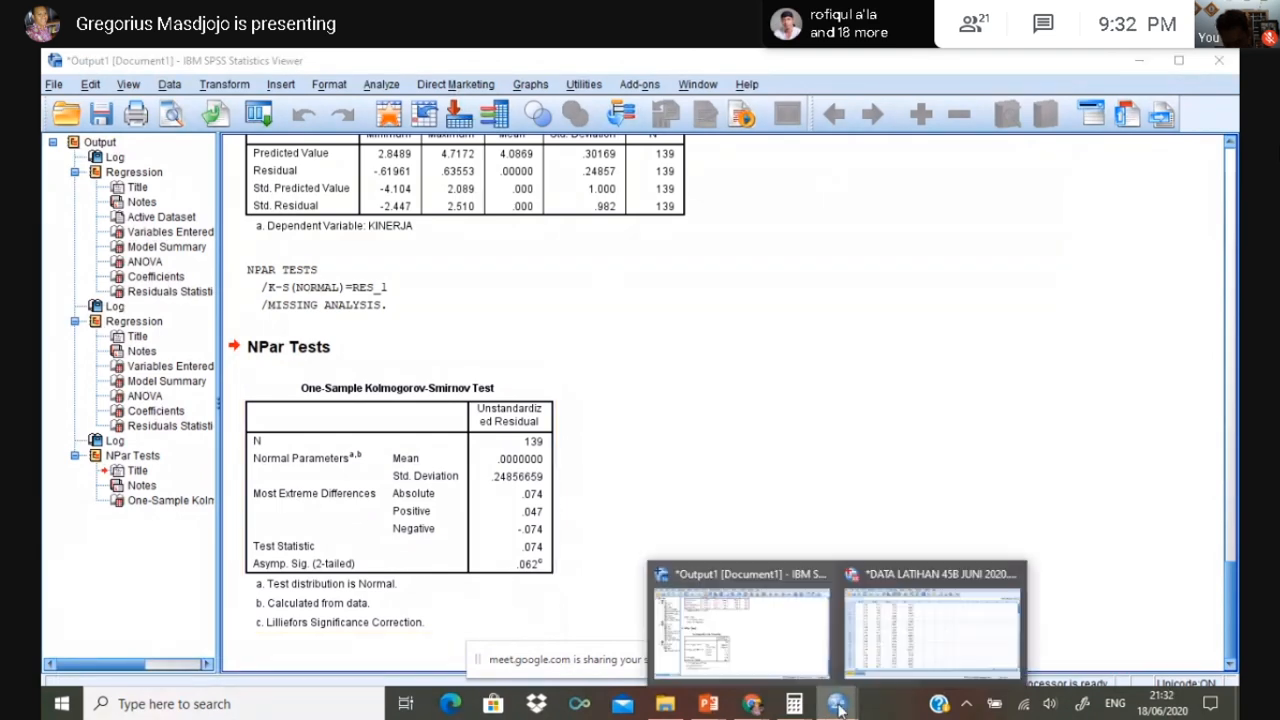
pyautogui.click(891, 624)
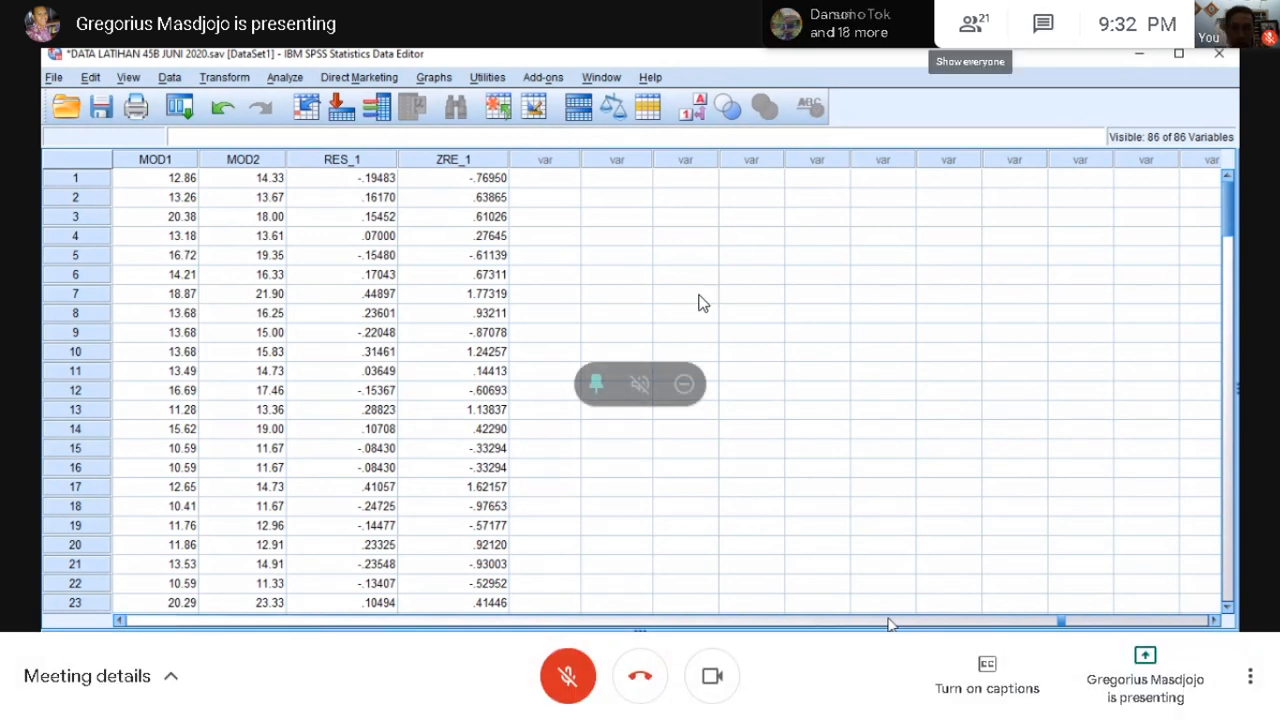
pyautogui.click(594, 383)
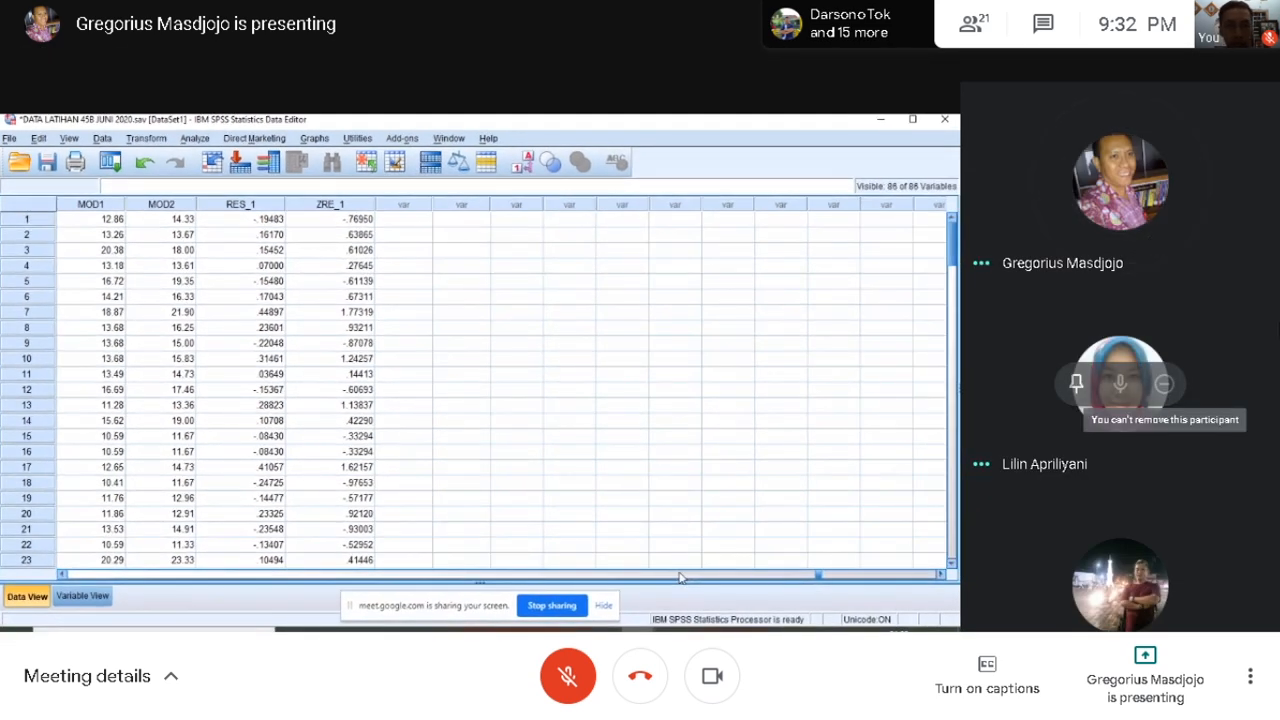
pyautogui.click(1080, 185)
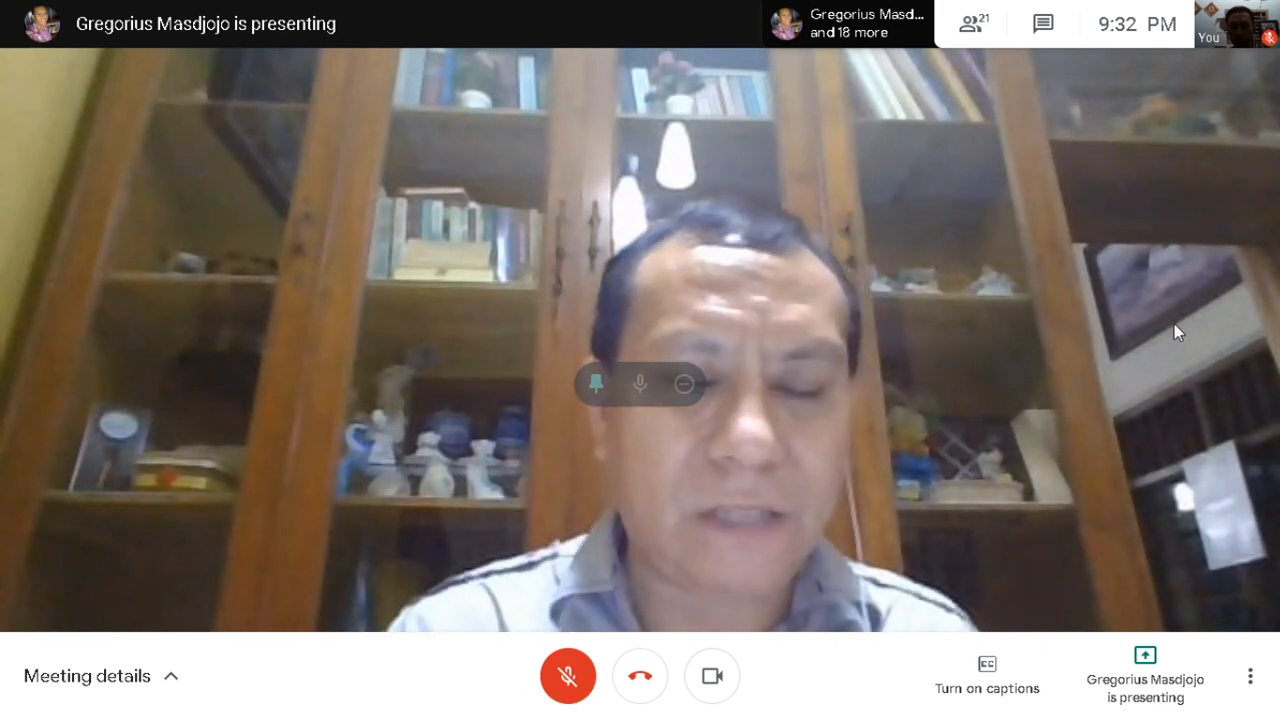
pyautogui.click(596, 384)
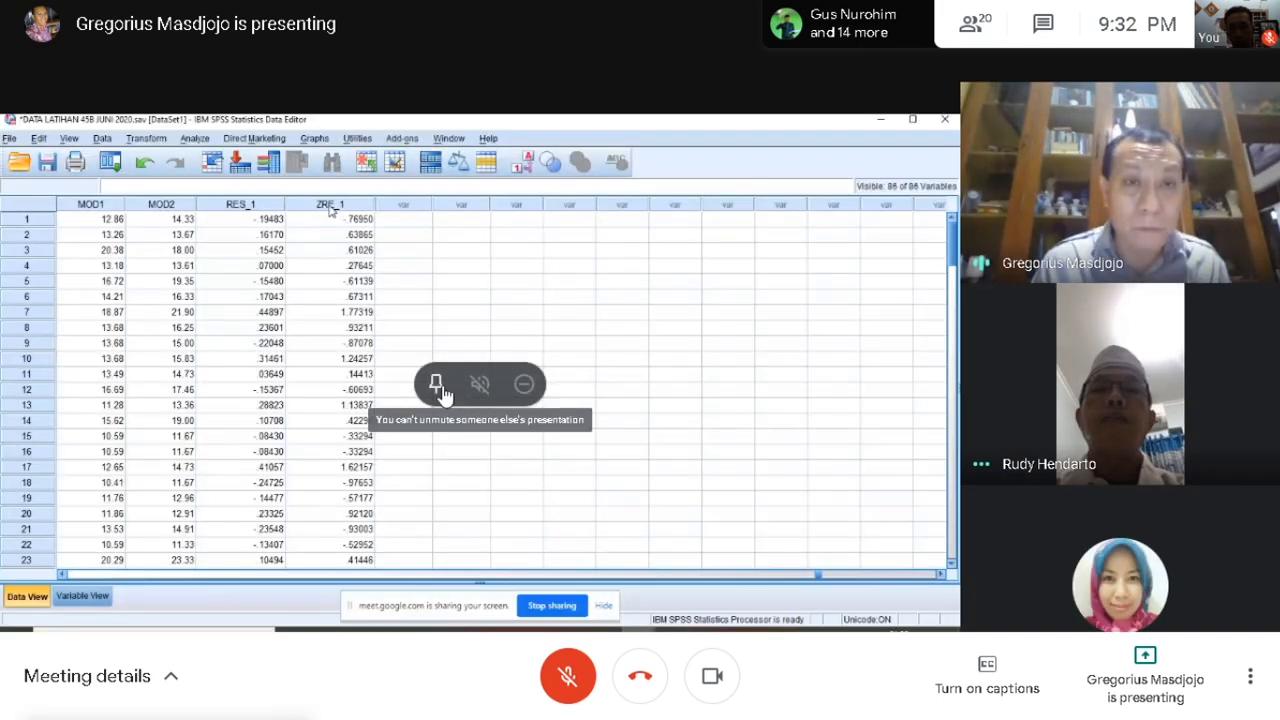
pyautogui.click(434, 381)
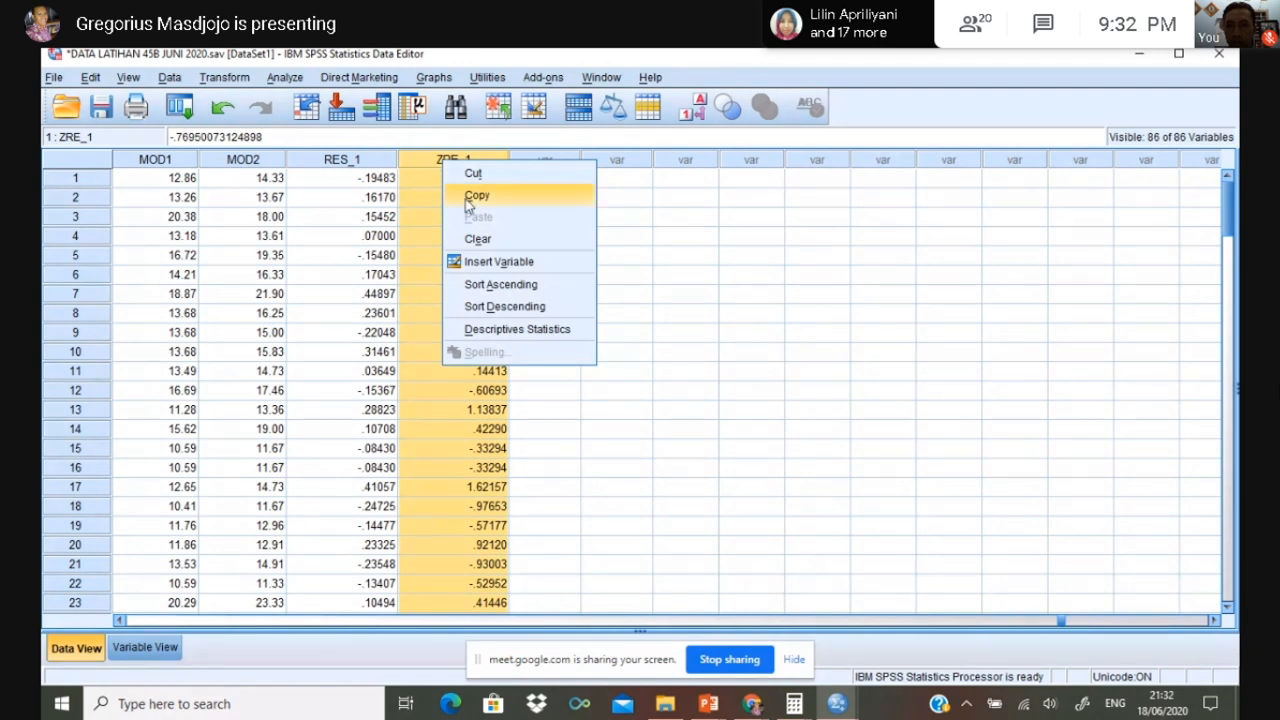
# Step: Sort the cases by ZRE_1 in descending order and delete cases 132 to 139 at the negative end
pyautogui.click(505, 307)
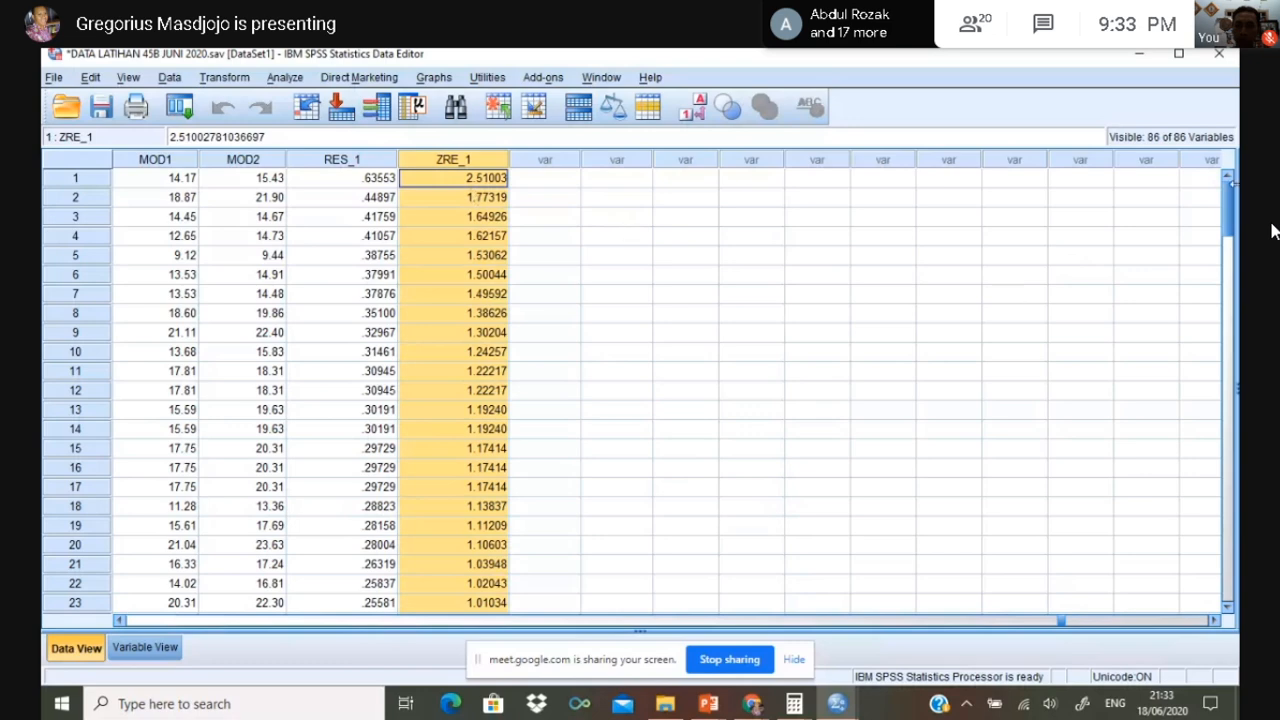
pyautogui.moveTo(1232, 218); pyautogui.dragTo(1233, 503)
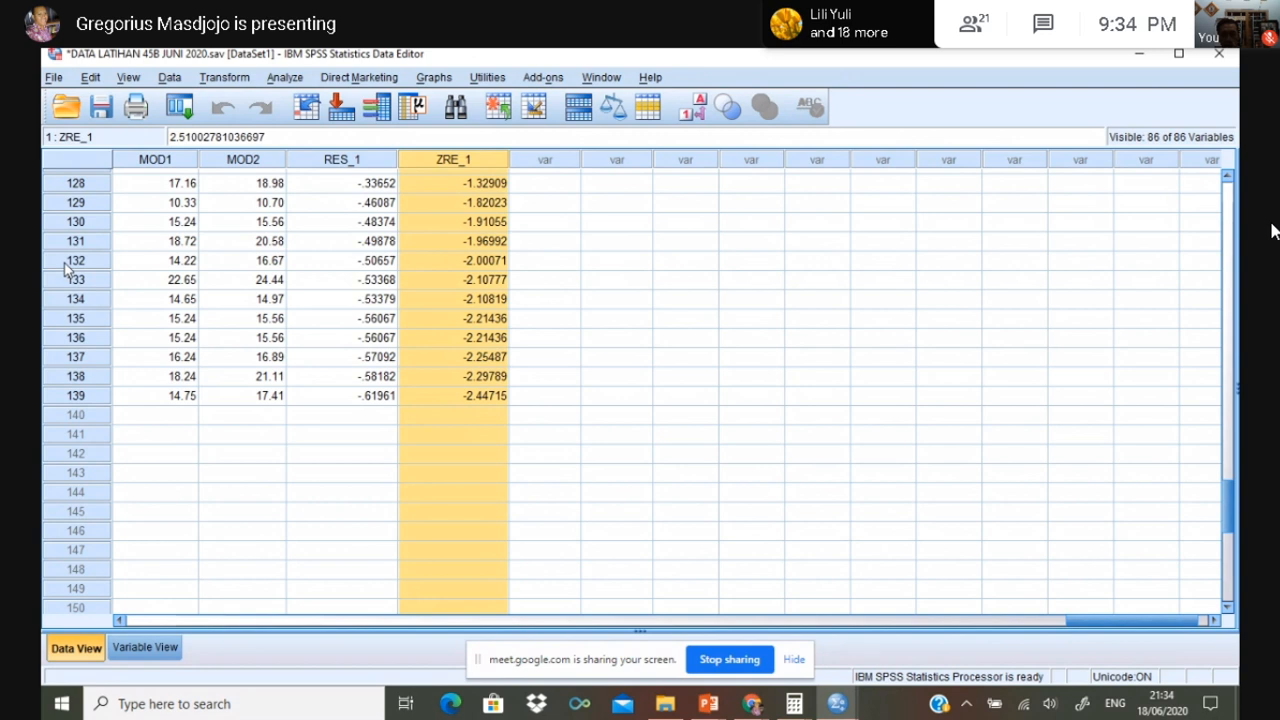
pyautogui.moveTo(68, 262); pyautogui.dragTo(61, 401)
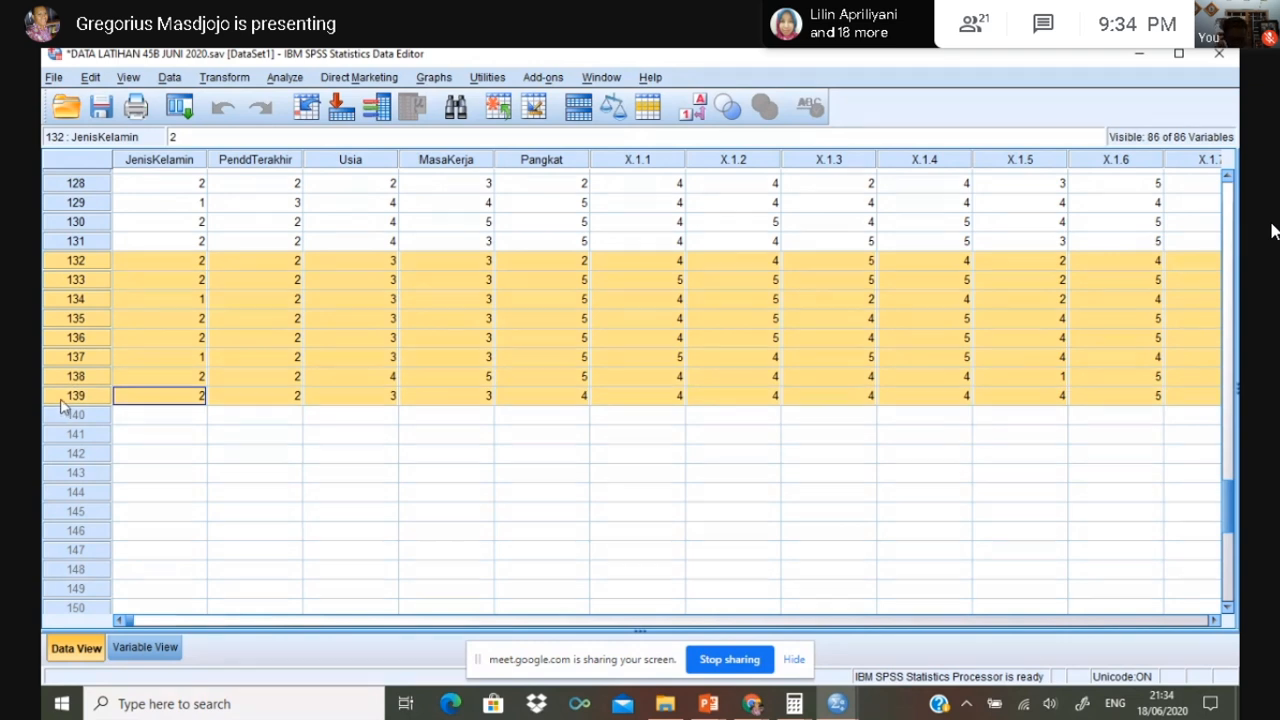
pyautogui.rightClick(61, 402)
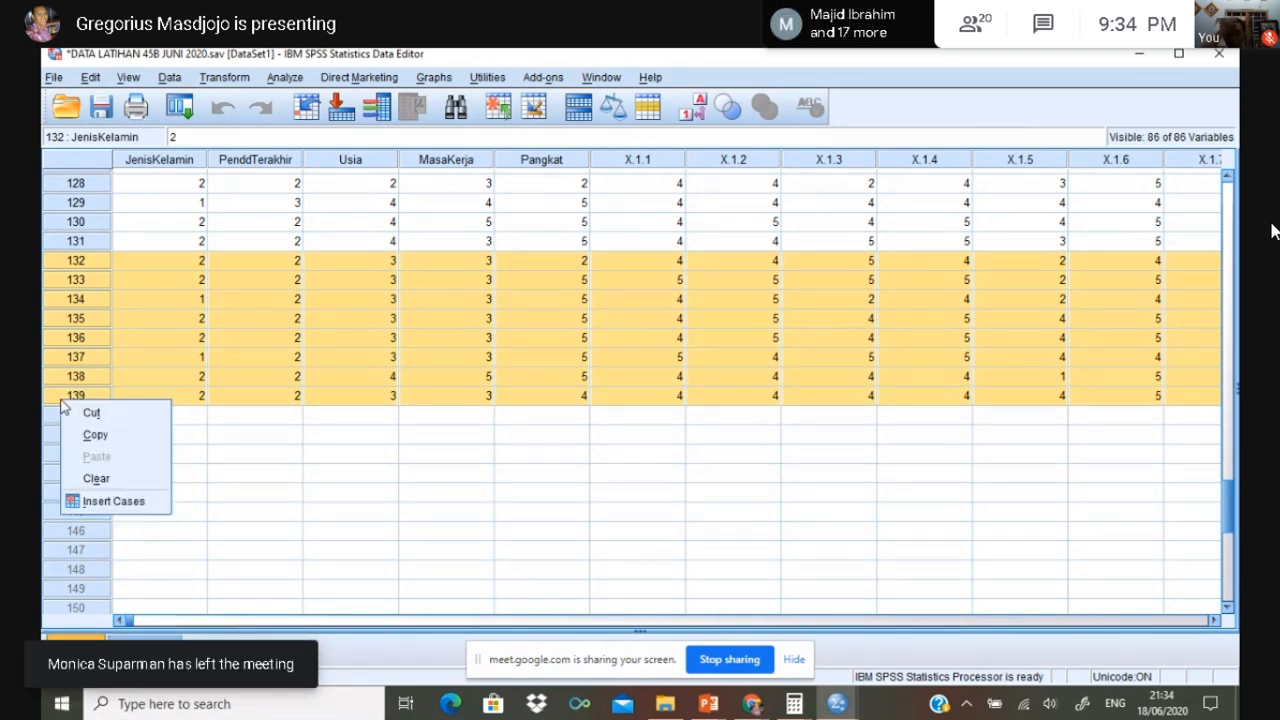
pyautogui.click(99, 480)
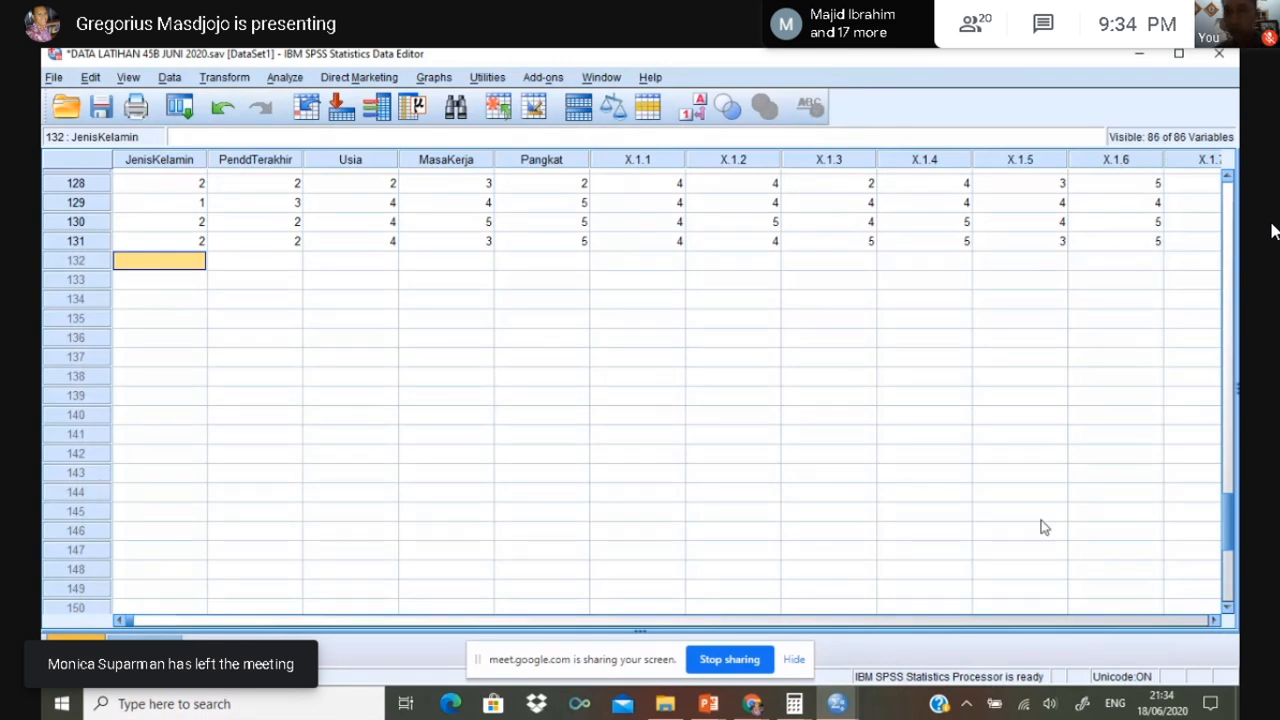
# Step: Check the ZRE_1 values at the start of the sorted dataset and delete case 1
pyautogui.moveTo(1228, 536); pyautogui.dragTo(1228, 212)
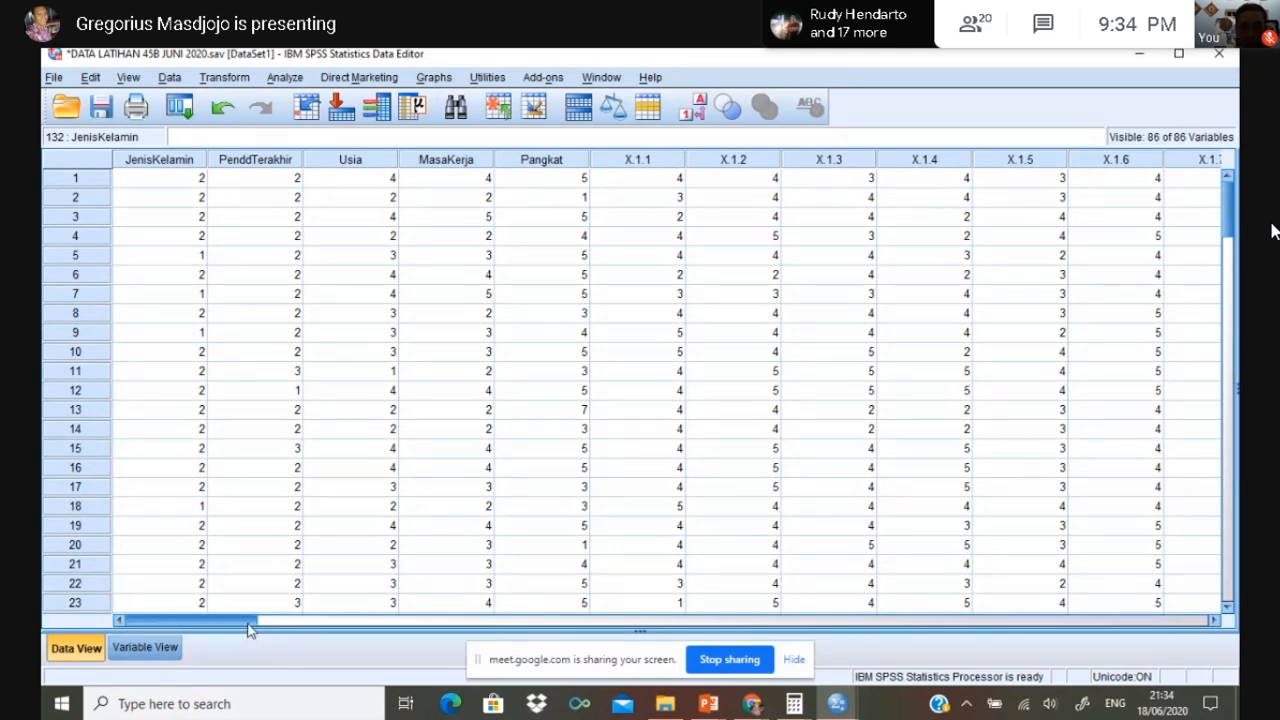
pyautogui.moveTo(250, 628); pyautogui.dragTo(1195, 612)
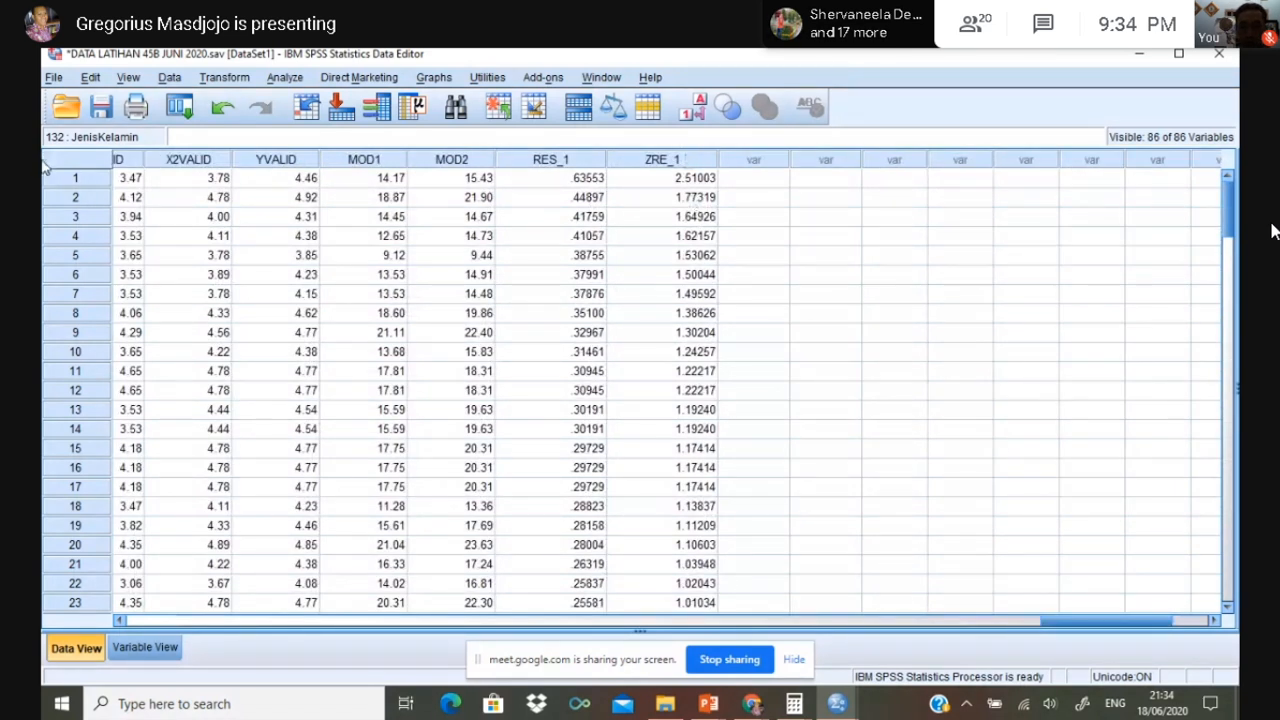
pyautogui.click(59, 180)
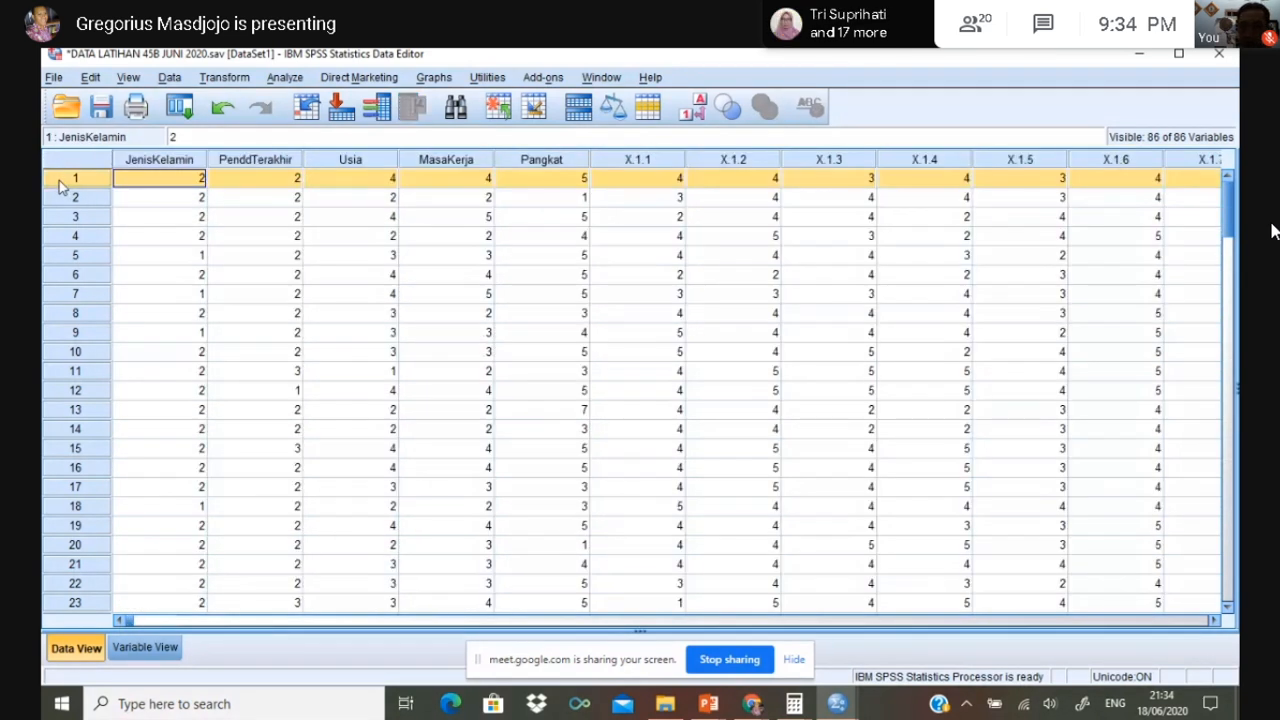
pyautogui.rightClick(59, 180)
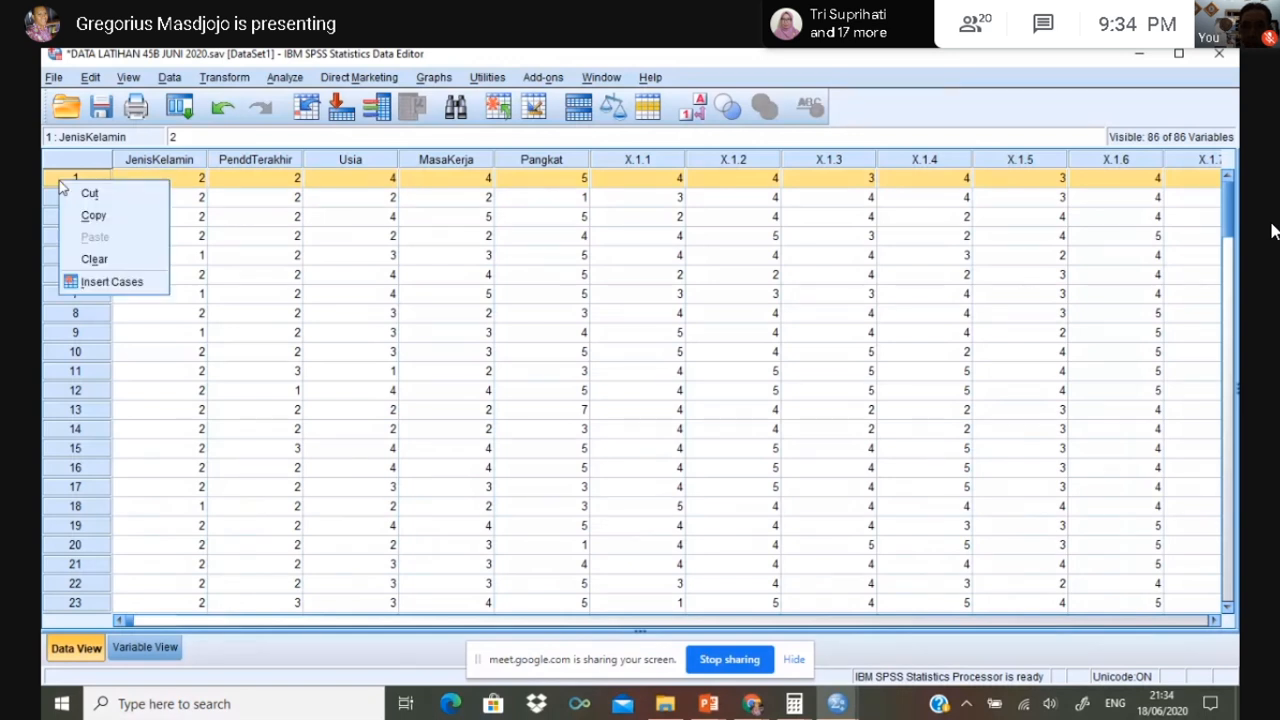
pyautogui.click(112, 266)
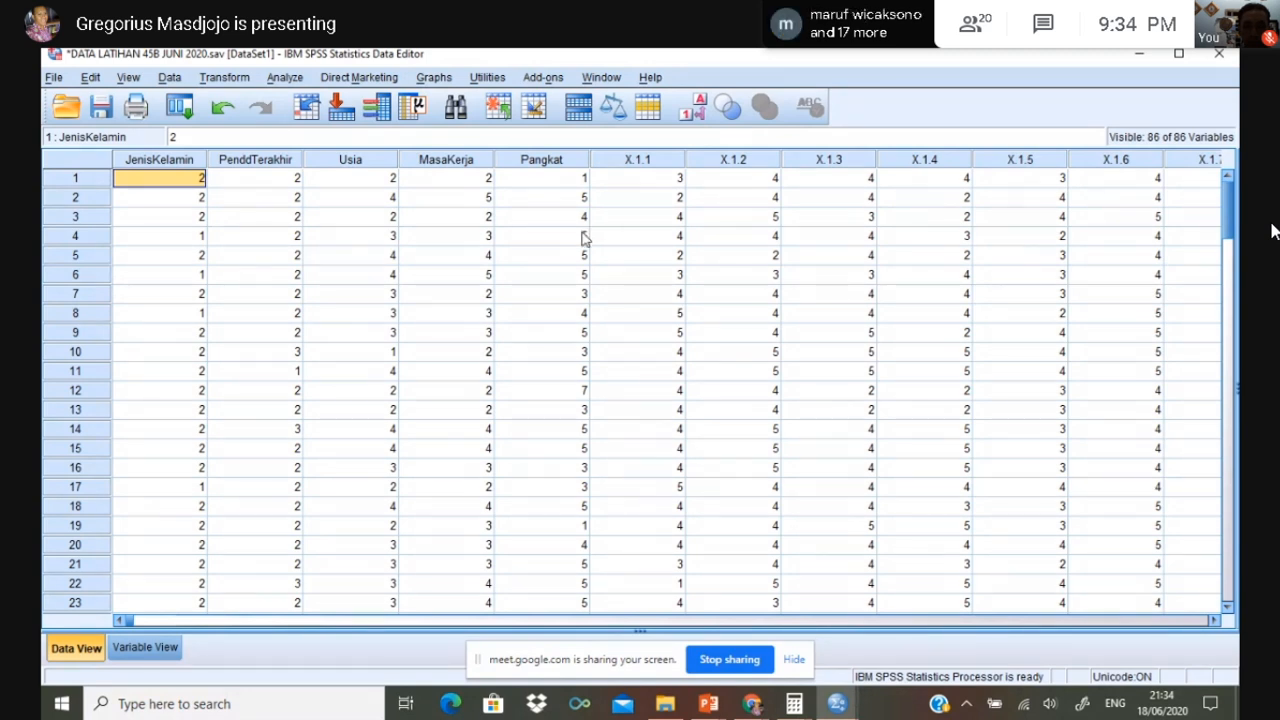
# Step: Rerun the one-sample Kolmogorov-Smirnov normality test on the unstandardized residual using the remaining cases
pyautogui.click(285, 79)
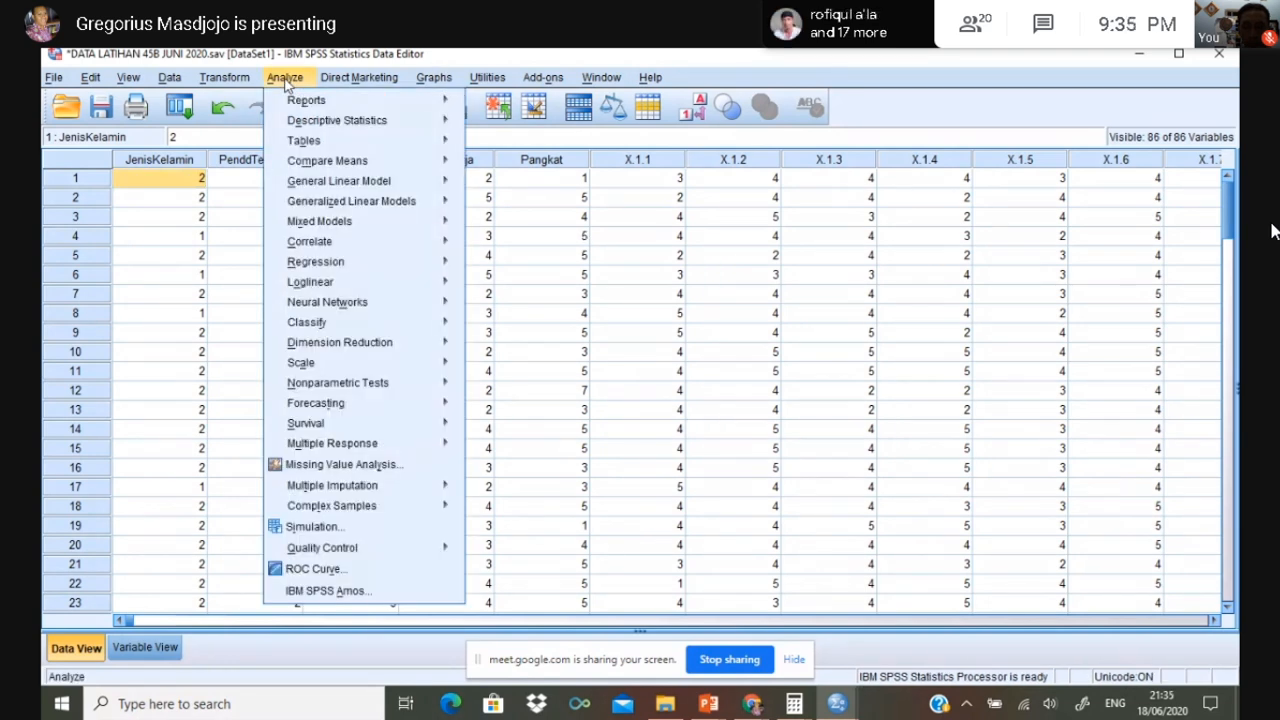
pyautogui.moveTo(351, 388)
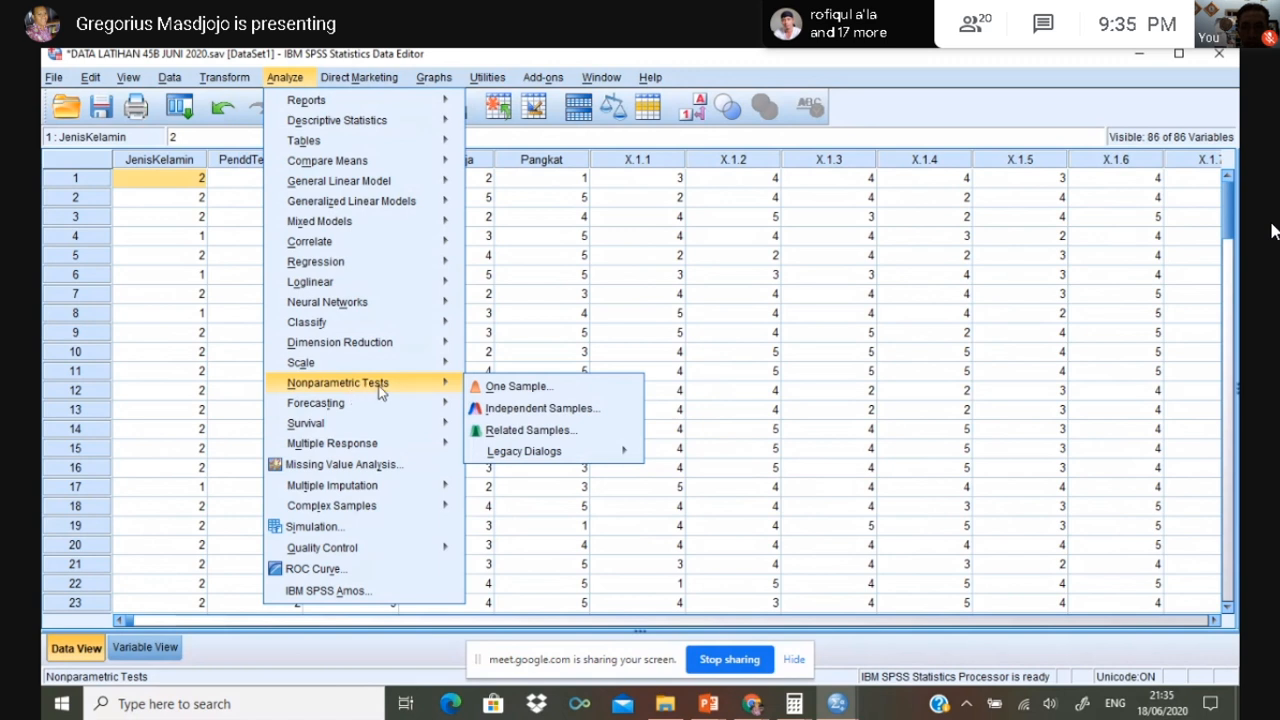
pyautogui.moveTo(600, 455)
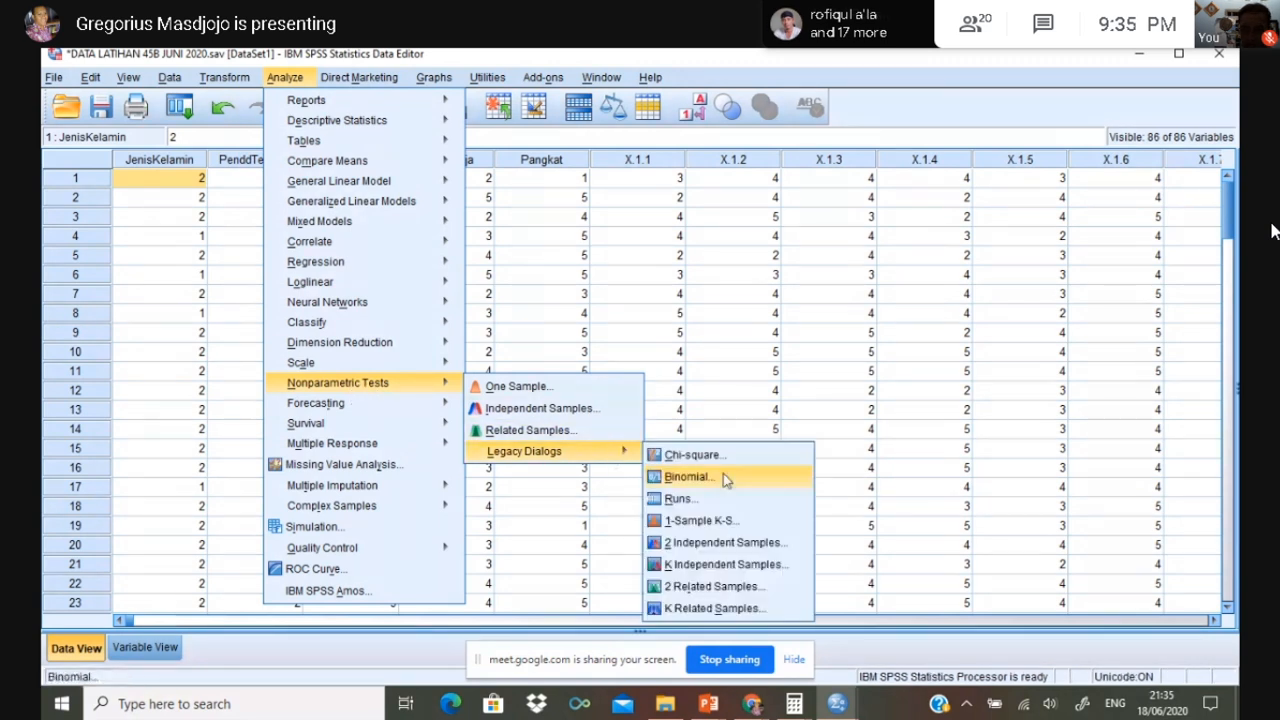
pyautogui.click(729, 523)
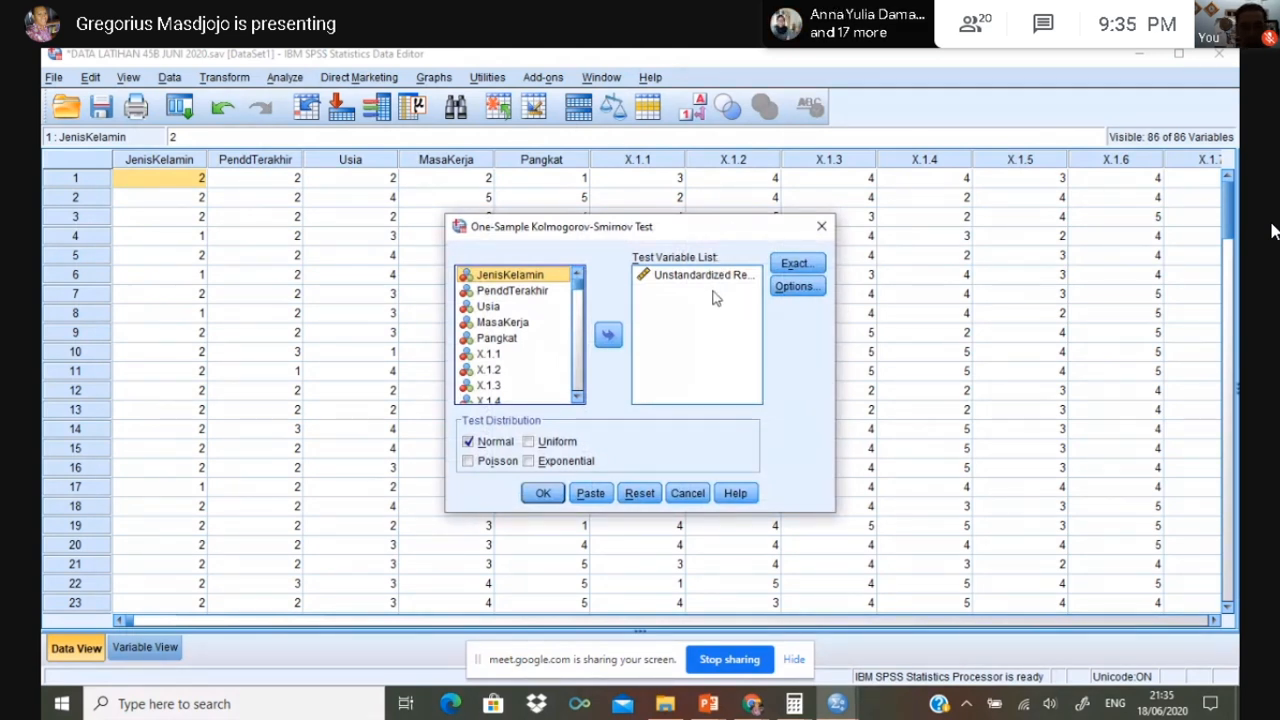
pyautogui.click(540, 493)
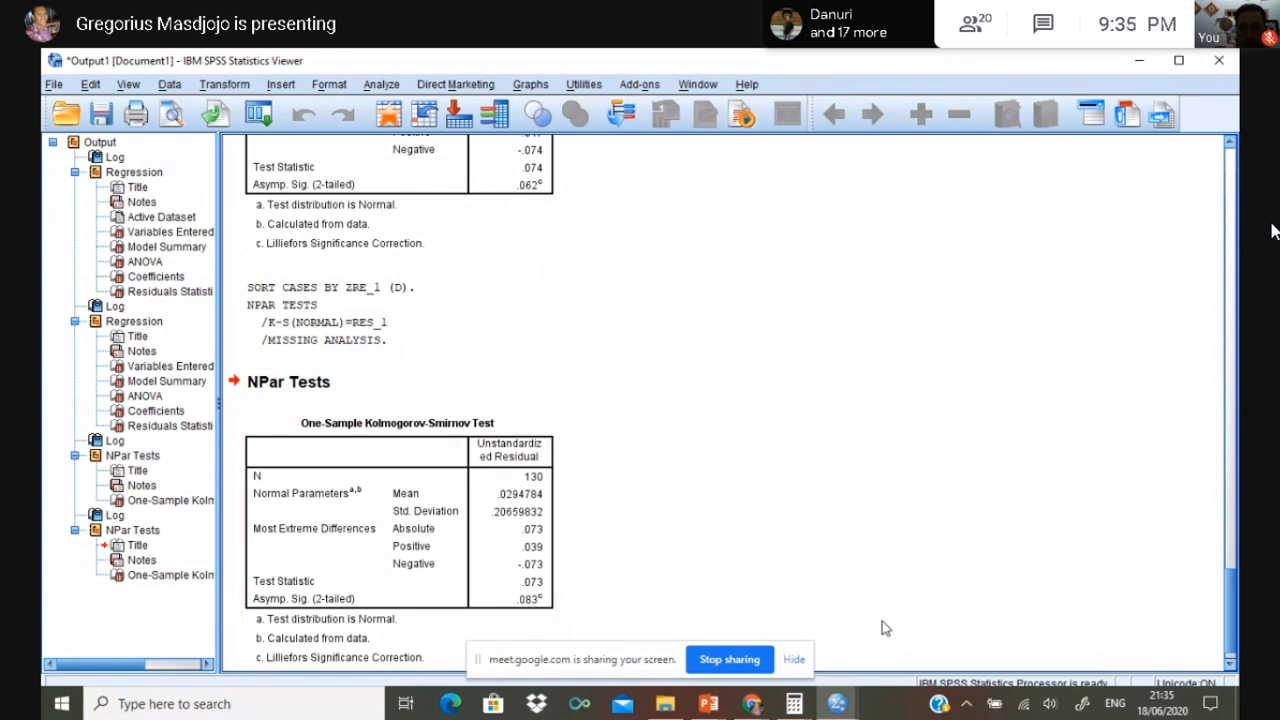
pyautogui.moveTo(838, 704)
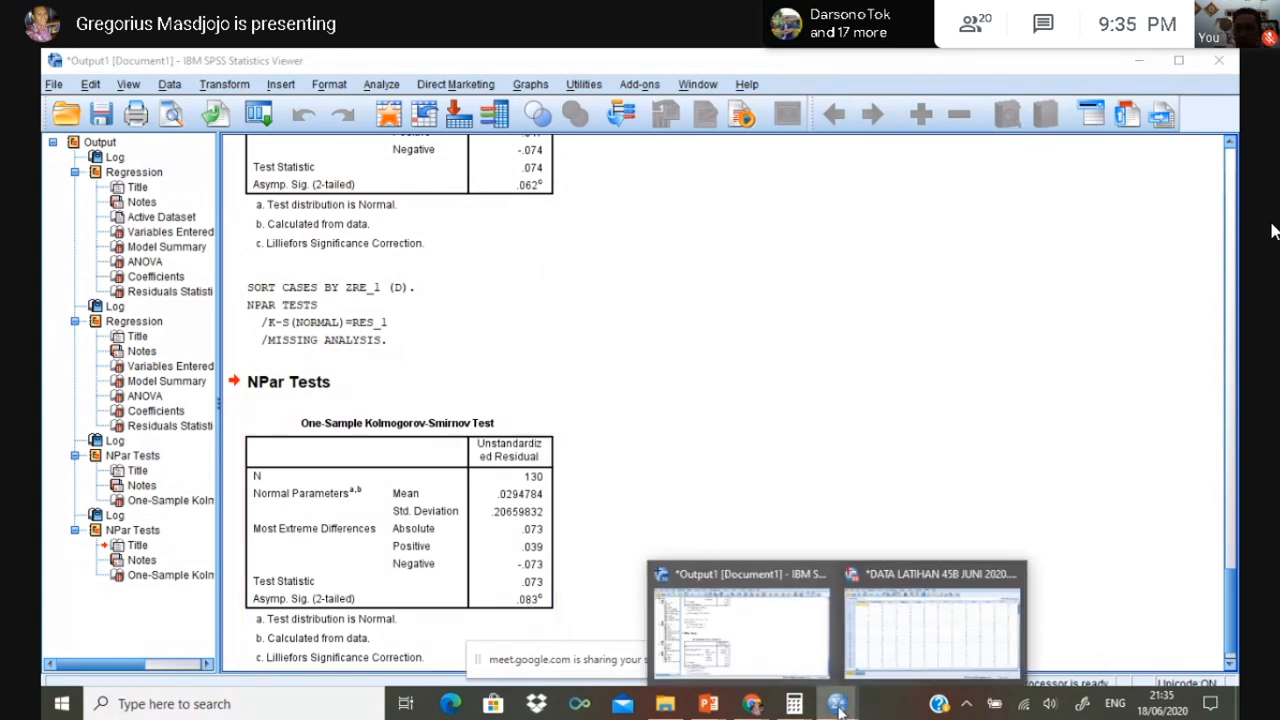
# Step: Return to the dataset and rerun the linear regression of KINERJA on the same predictors, saving new unstandardized and standardized residuals
pyautogui.click(876, 663)
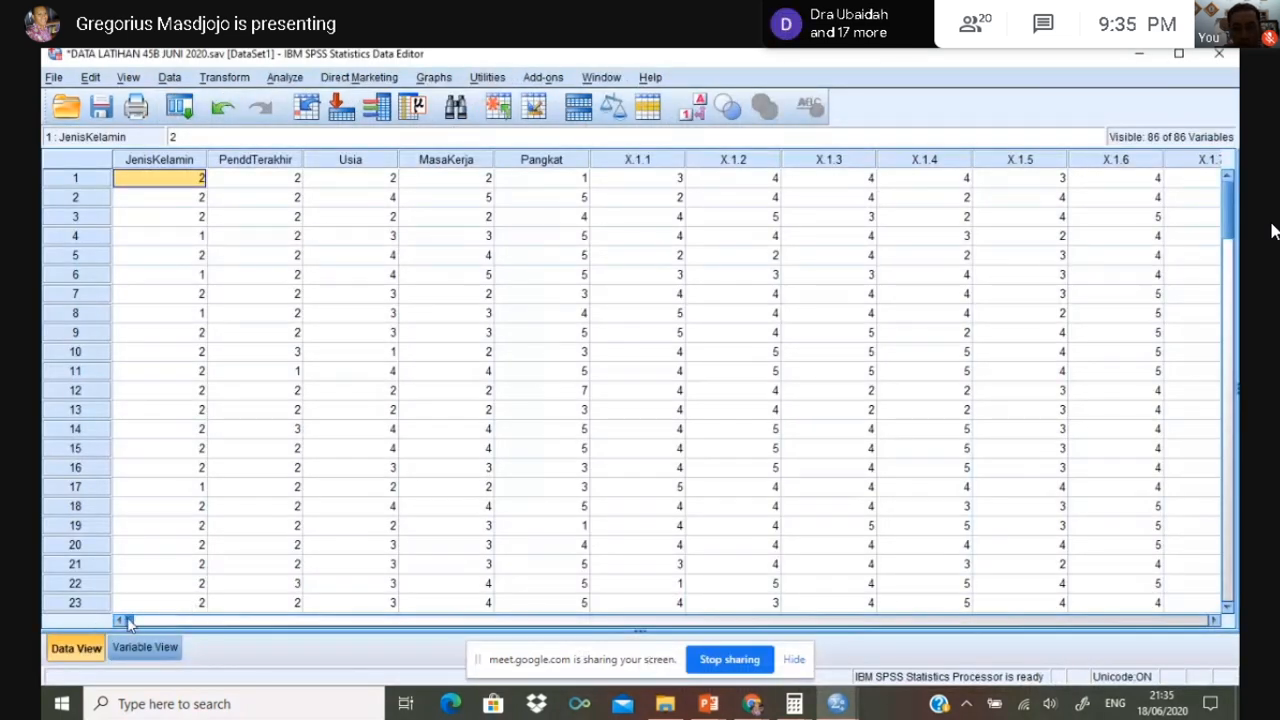
pyautogui.moveTo(127, 617); pyautogui.dragTo(1150, 630)
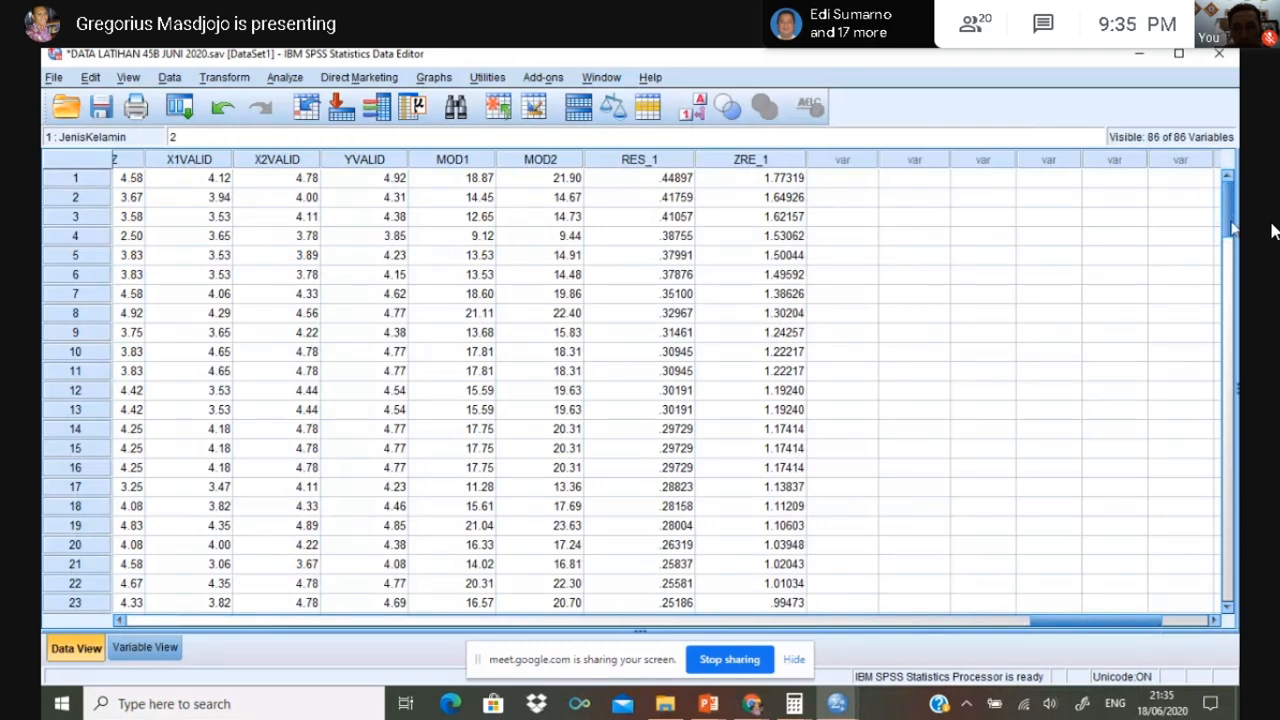
pyautogui.moveTo(1232, 228)
pyautogui.mouseDown()
pyautogui.moveTo(1235, 517)
pyautogui.moveTo(1215, 220)
pyautogui.mouseUp()
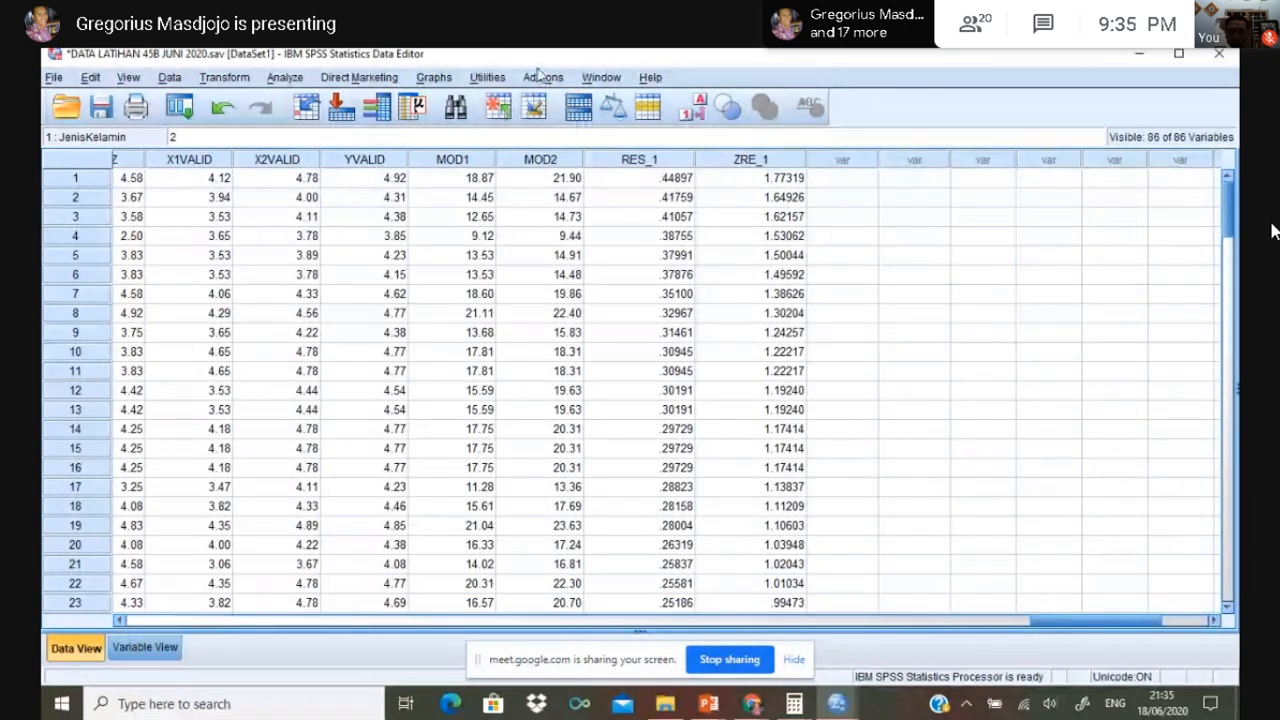
pyautogui.click(280, 80)
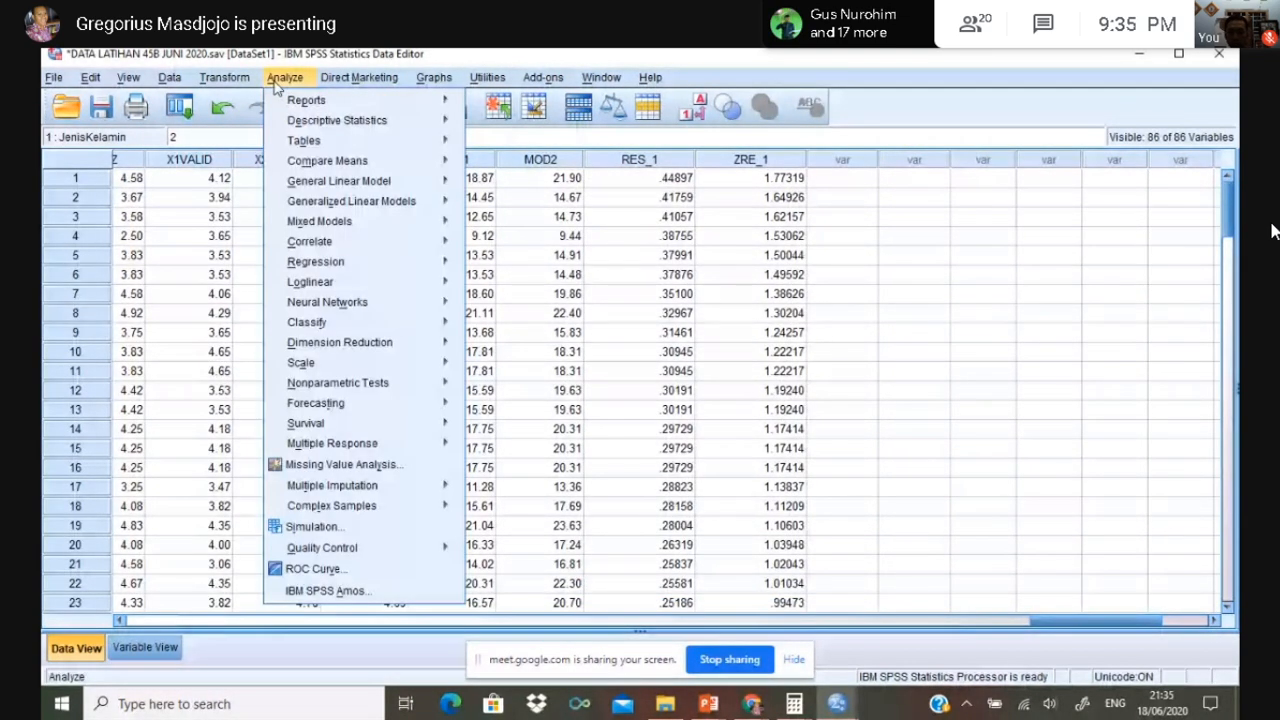
pyautogui.moveTo(366, 268)
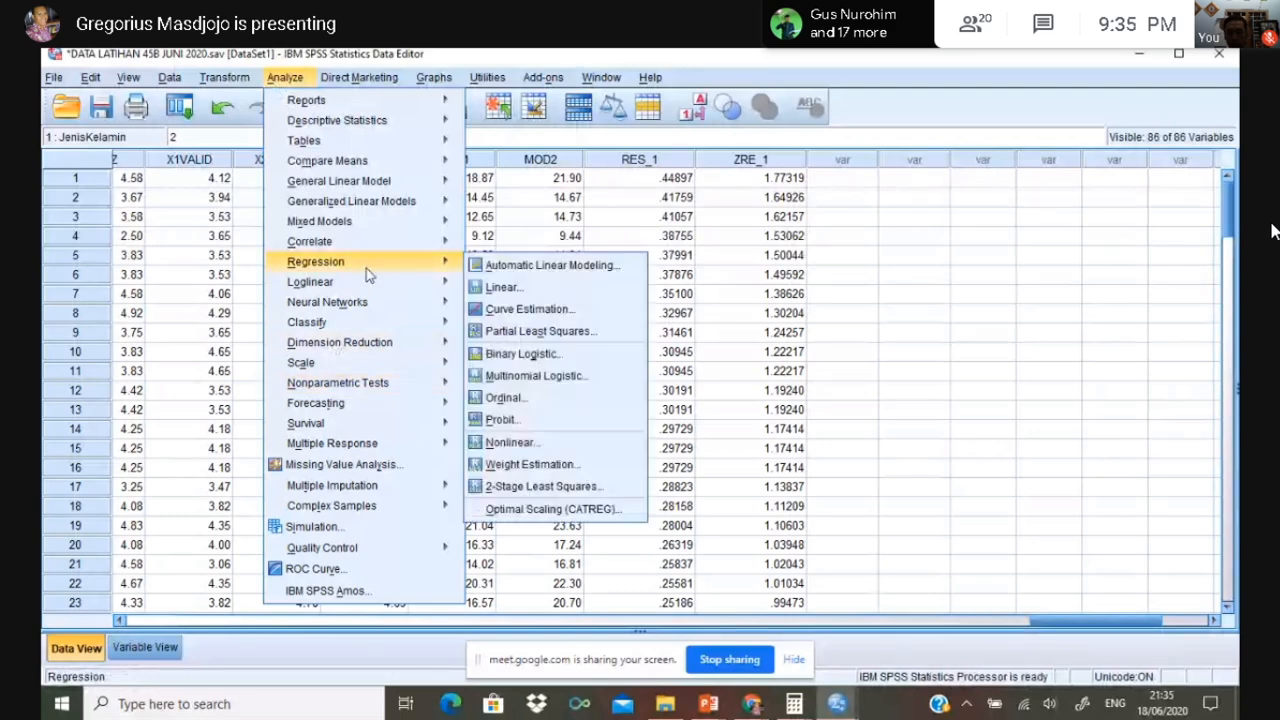
pyautogui.click(503, 290)
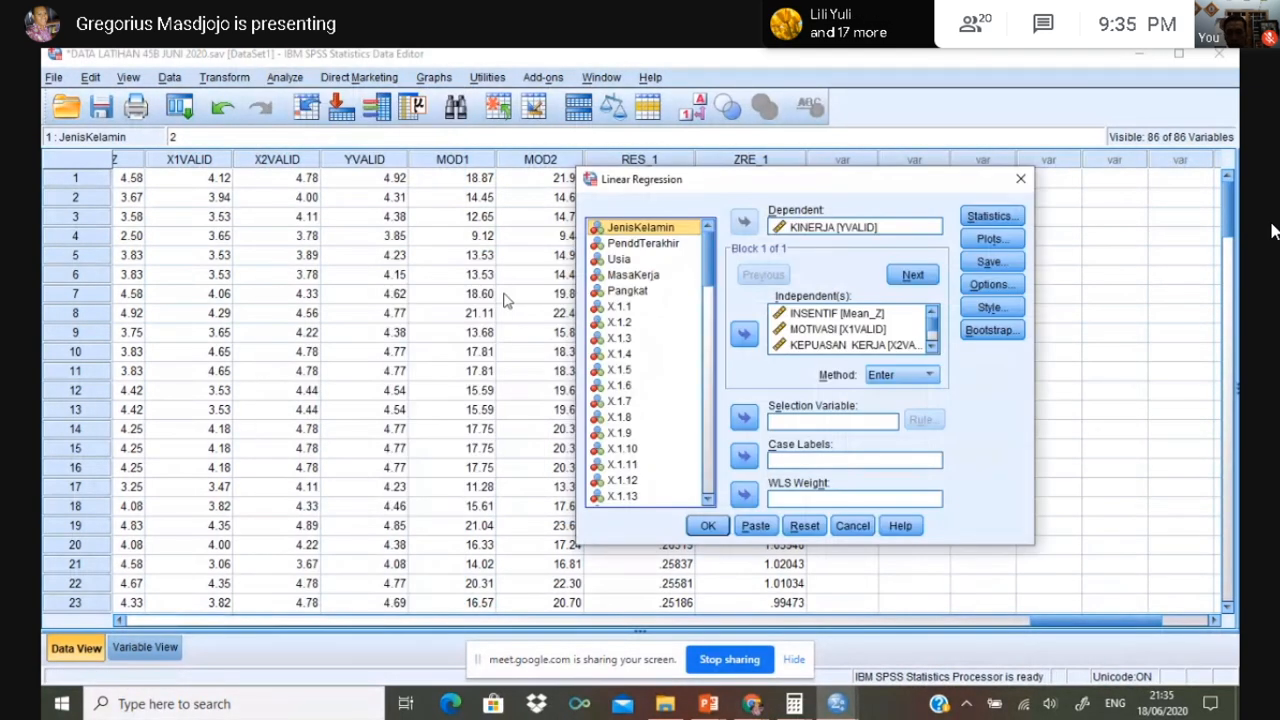
pyautogui.click(705, 529)
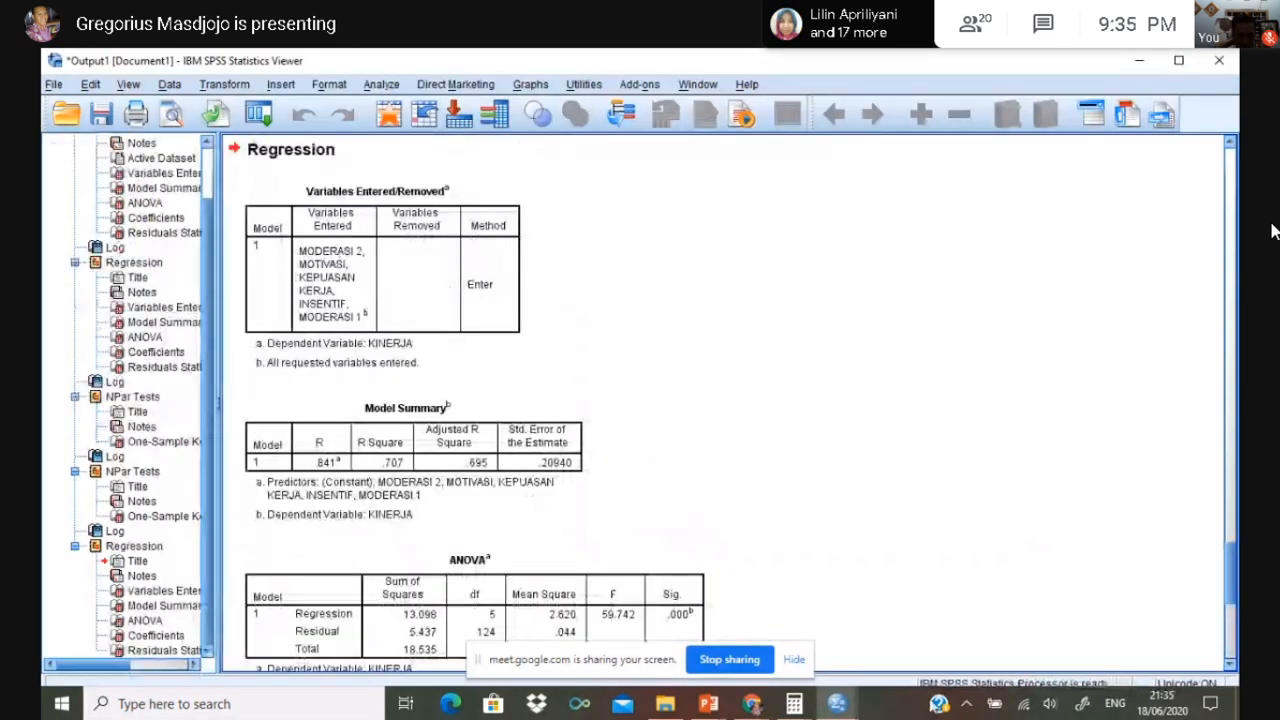
# Step: Run the one-sample Kolmogorov-Smirnov normality test on RES_2 in place of RES_1, and compare its output with the previous test
pyautogui.click(840, 705)
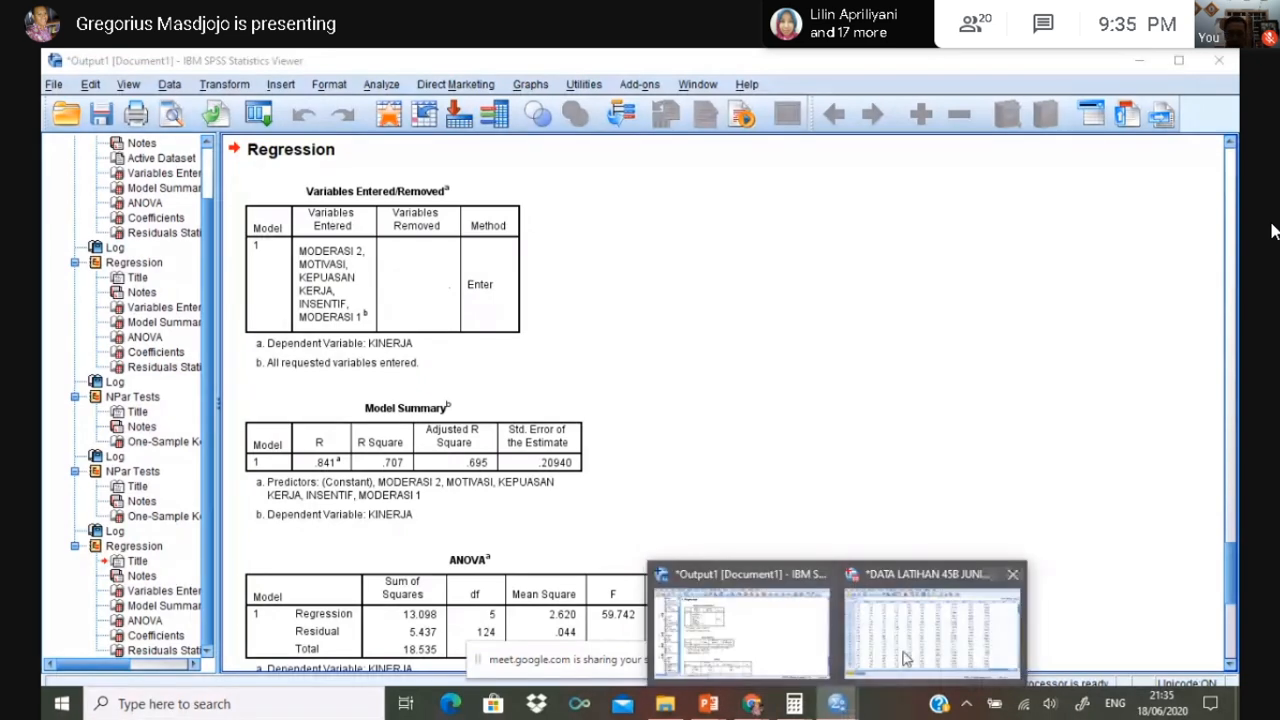
pyautogui.click(912, 652)
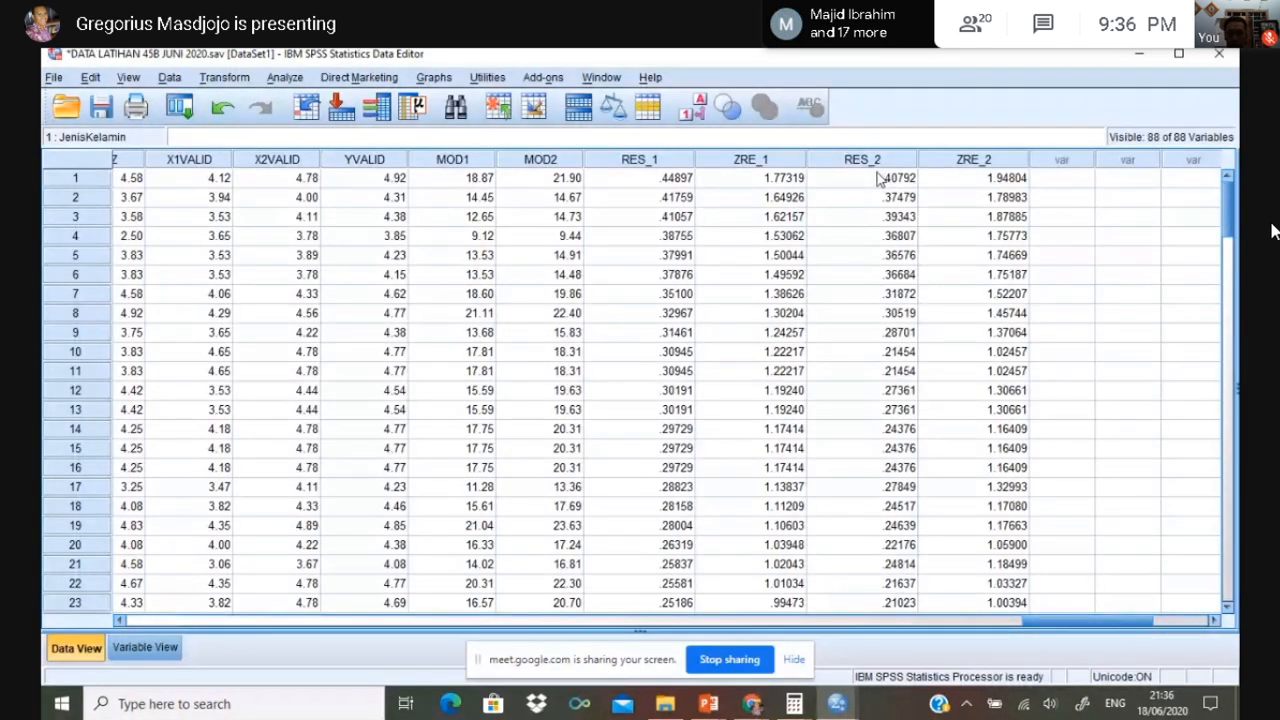
pyautogui.click(284, 80)
pyautogui.moveTo(322, 384)
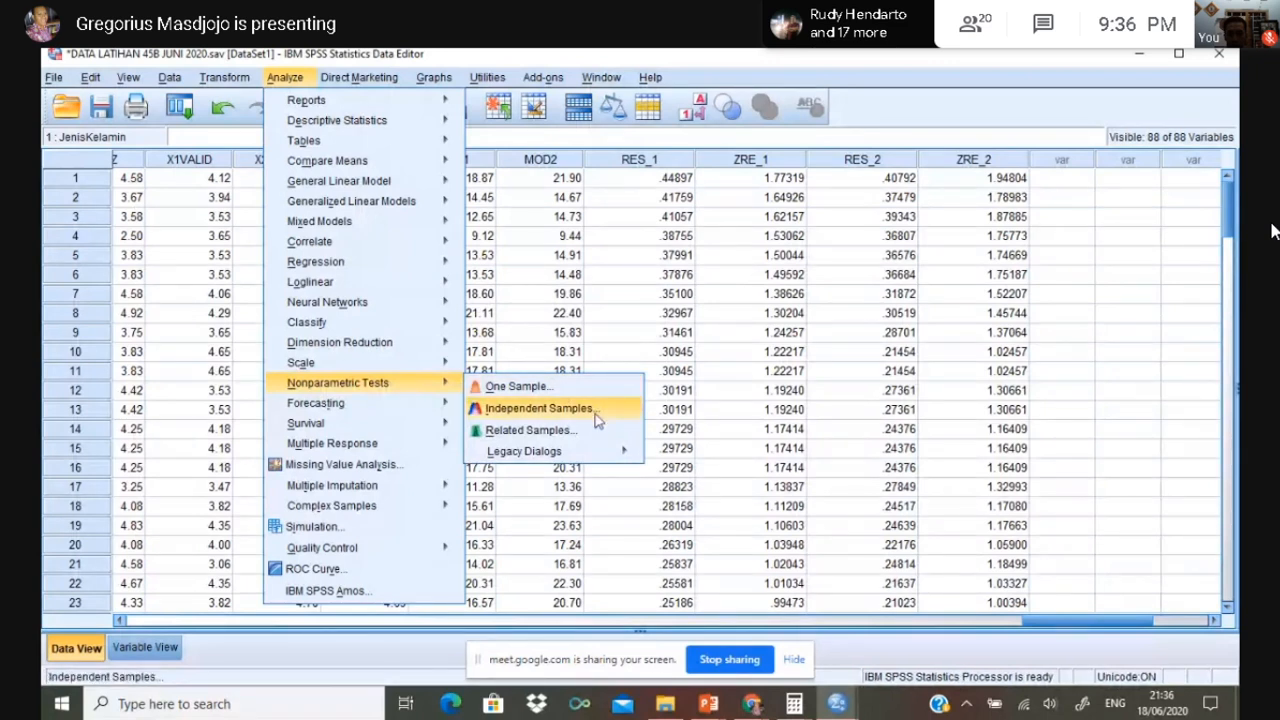
pyautogui.moveTo(618, 452)
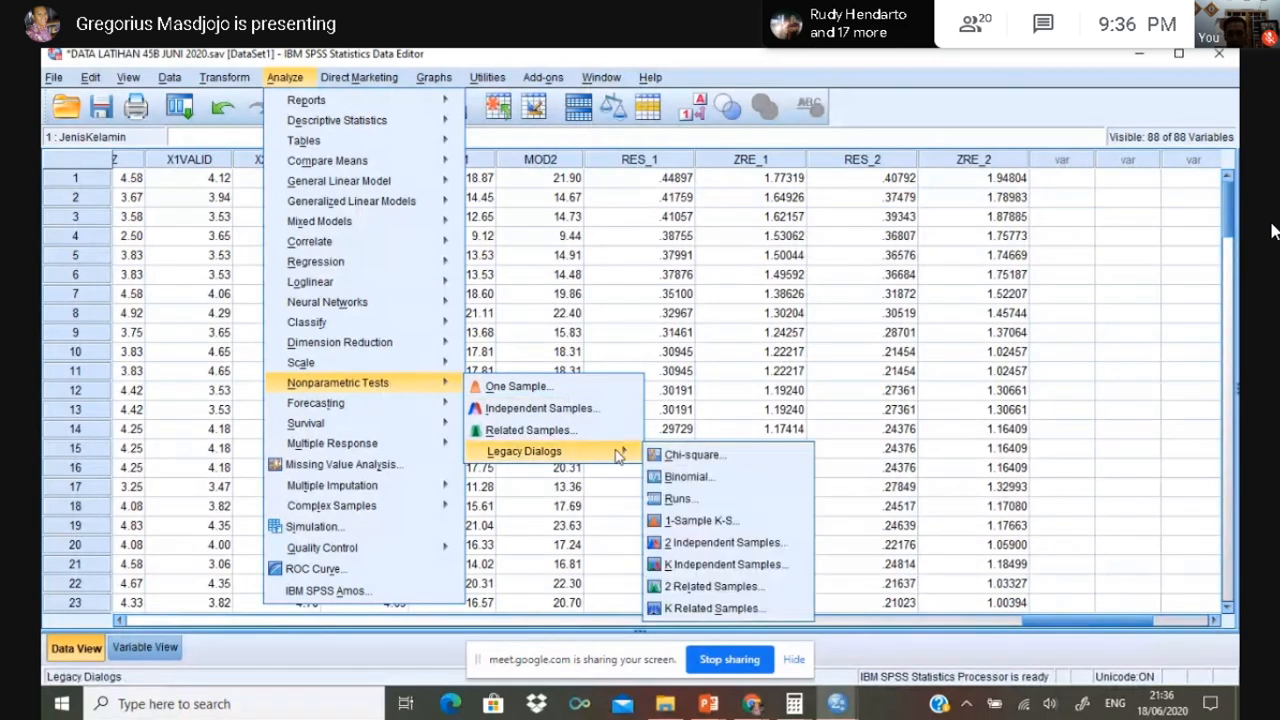
pyautogui.click(714, 520)
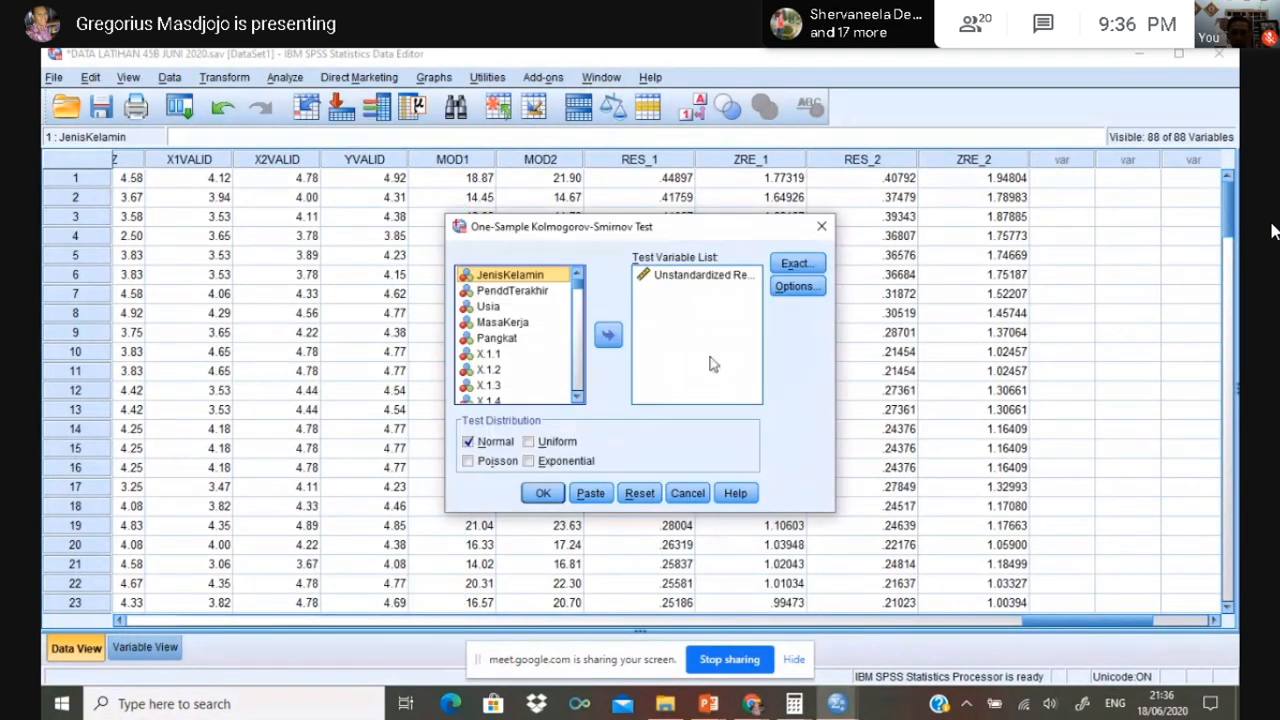
pyautogui.click(722, 280)
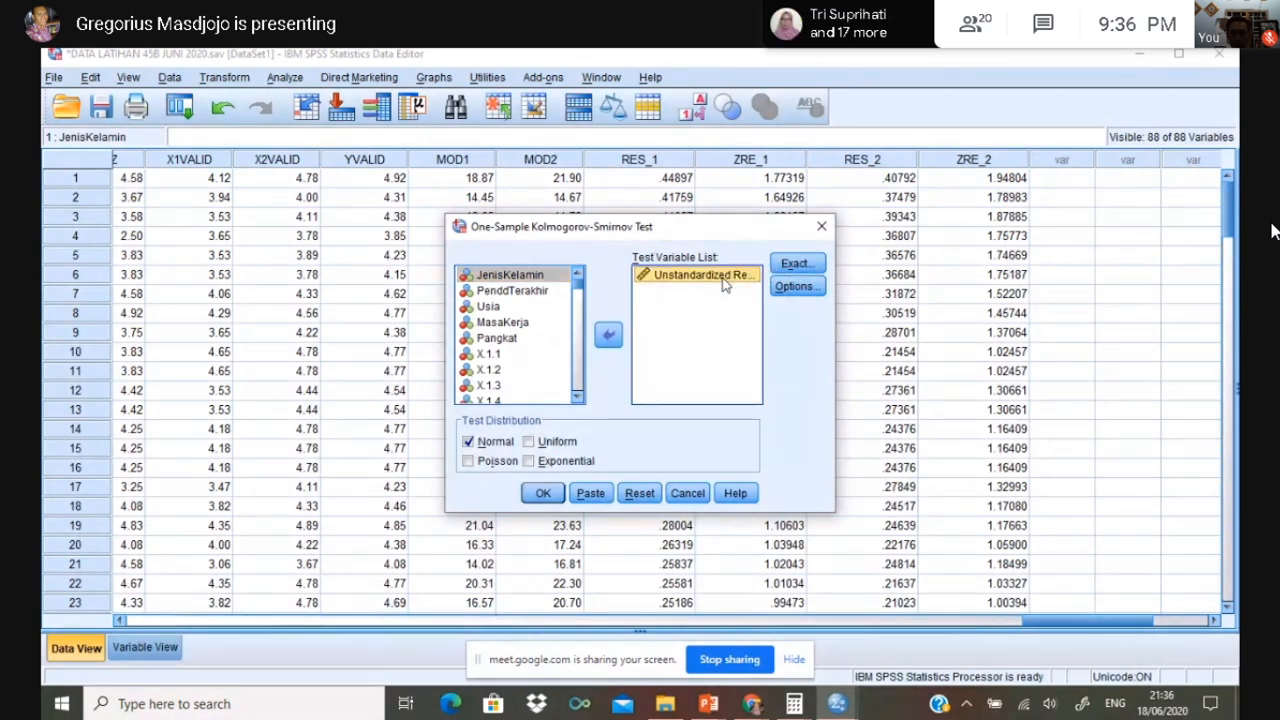
pyautogui.click(609, 338)
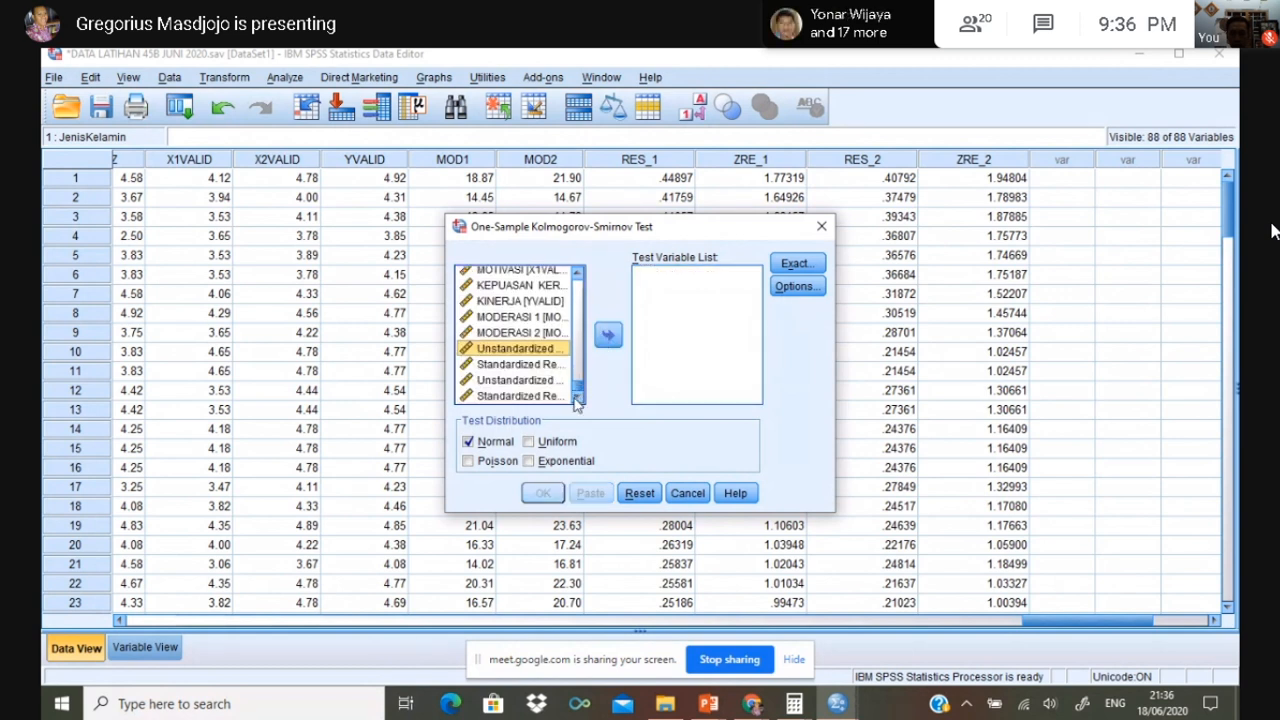
pyautogui.click(534, 381)
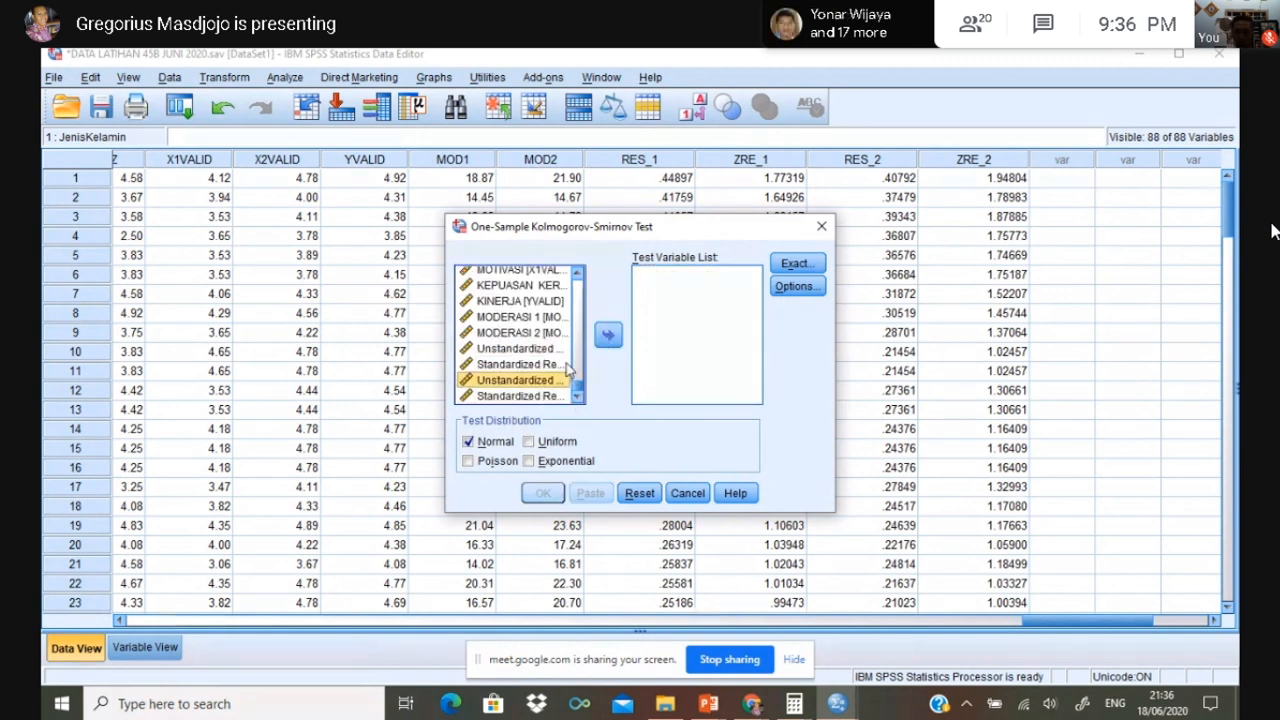
pyautogui.click(609, 337)
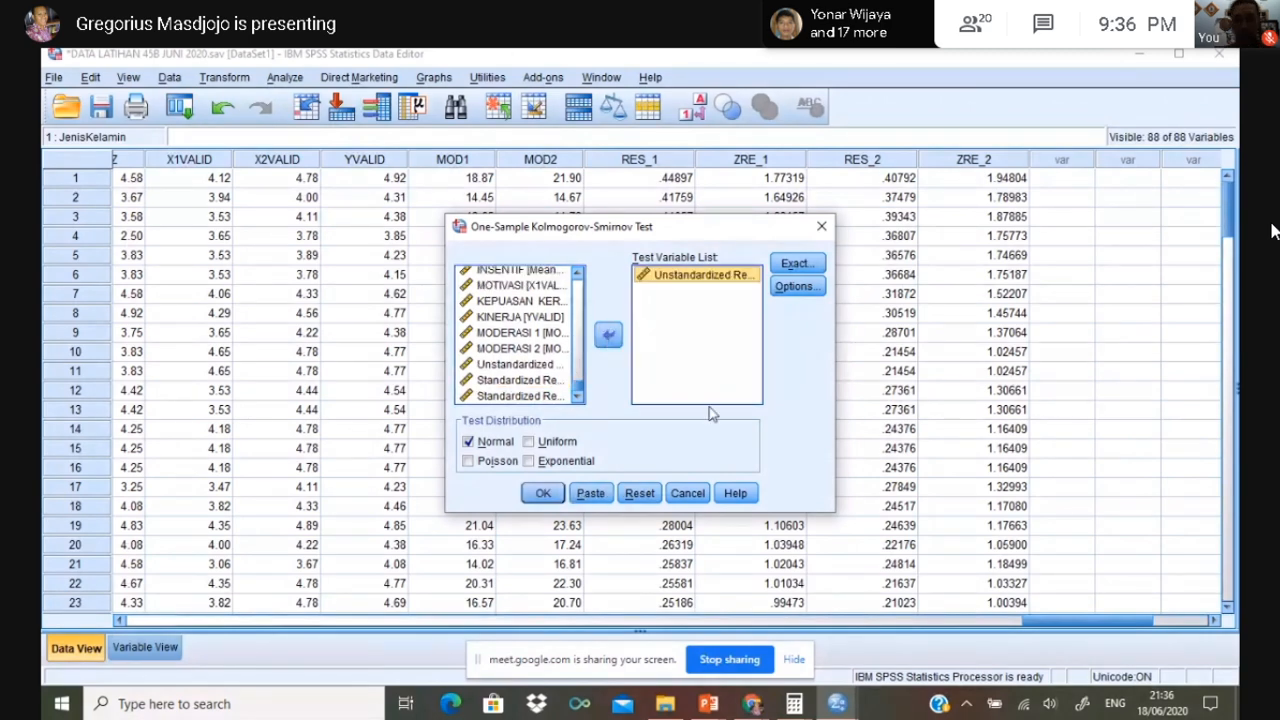
pyautogui.click(540, 494)
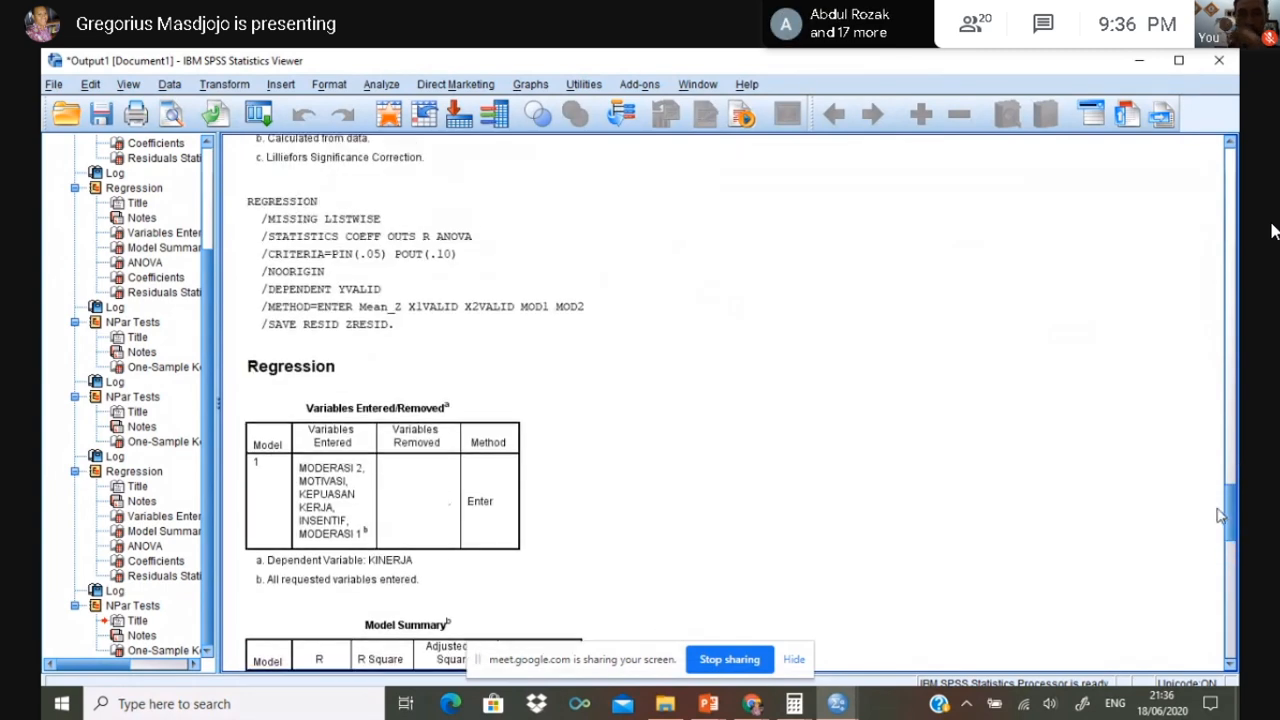
pyautogui.moveTo(1220, 515); pyautogui.dragTo(1212, 463)
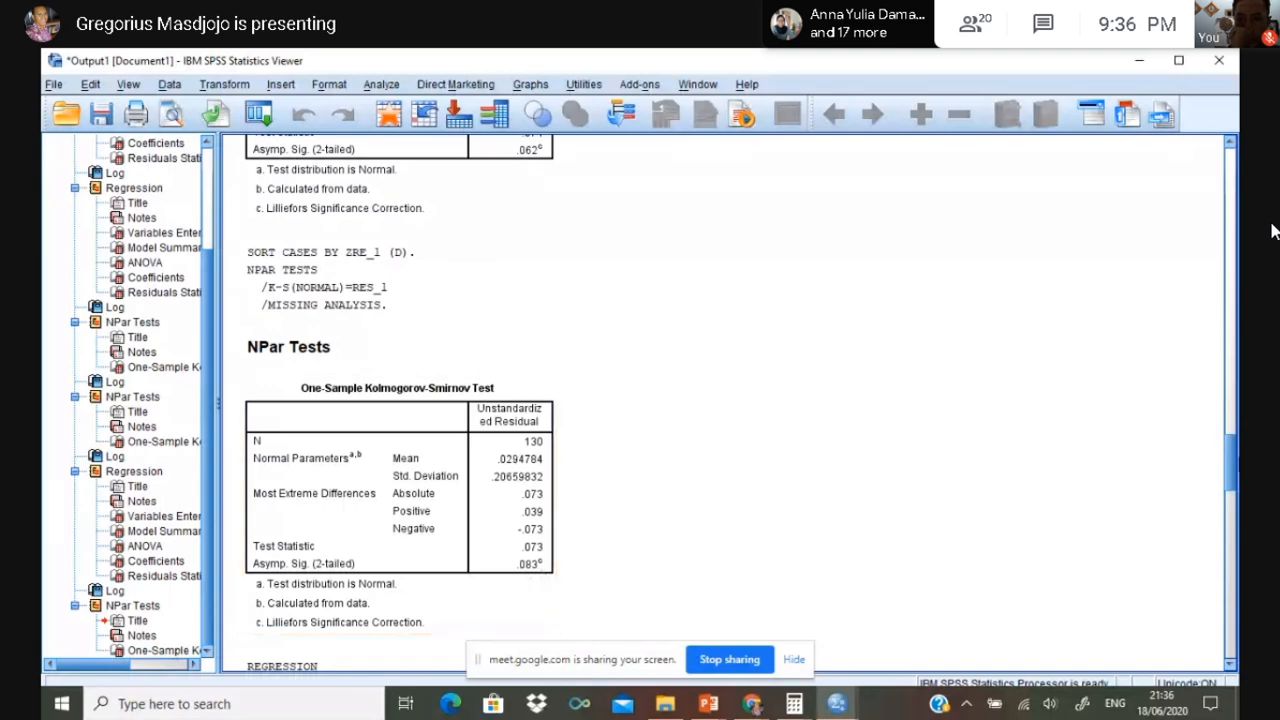
pyautogui.moveTo(1232, 472); pyautogui.dragTo(1232, 636)
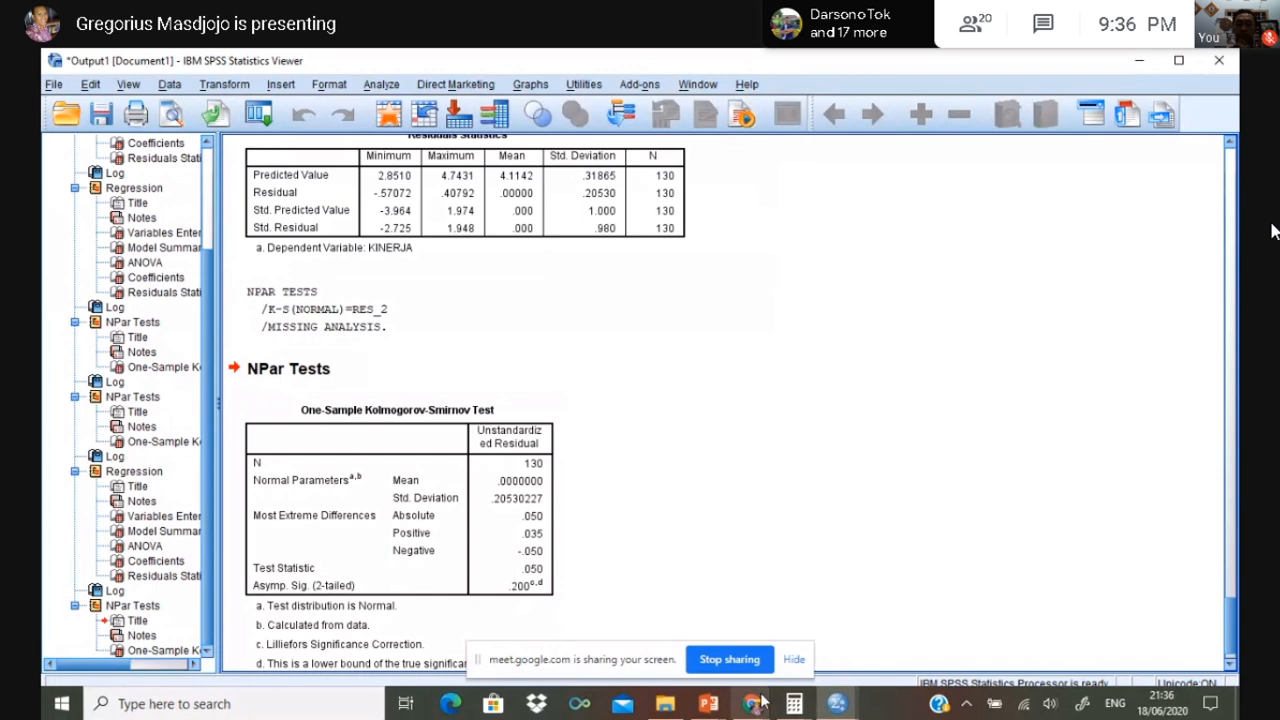
pyautogui.moveTo(754, 707)
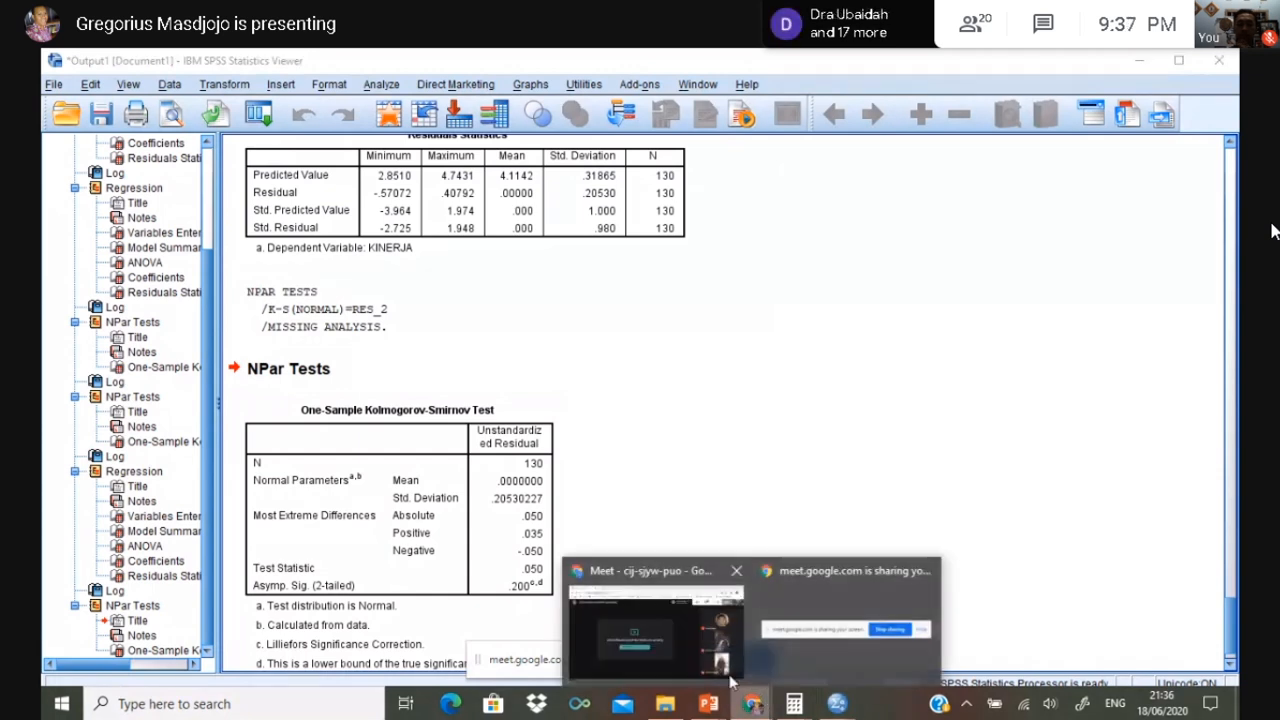
pyautogui.click(709, 663)
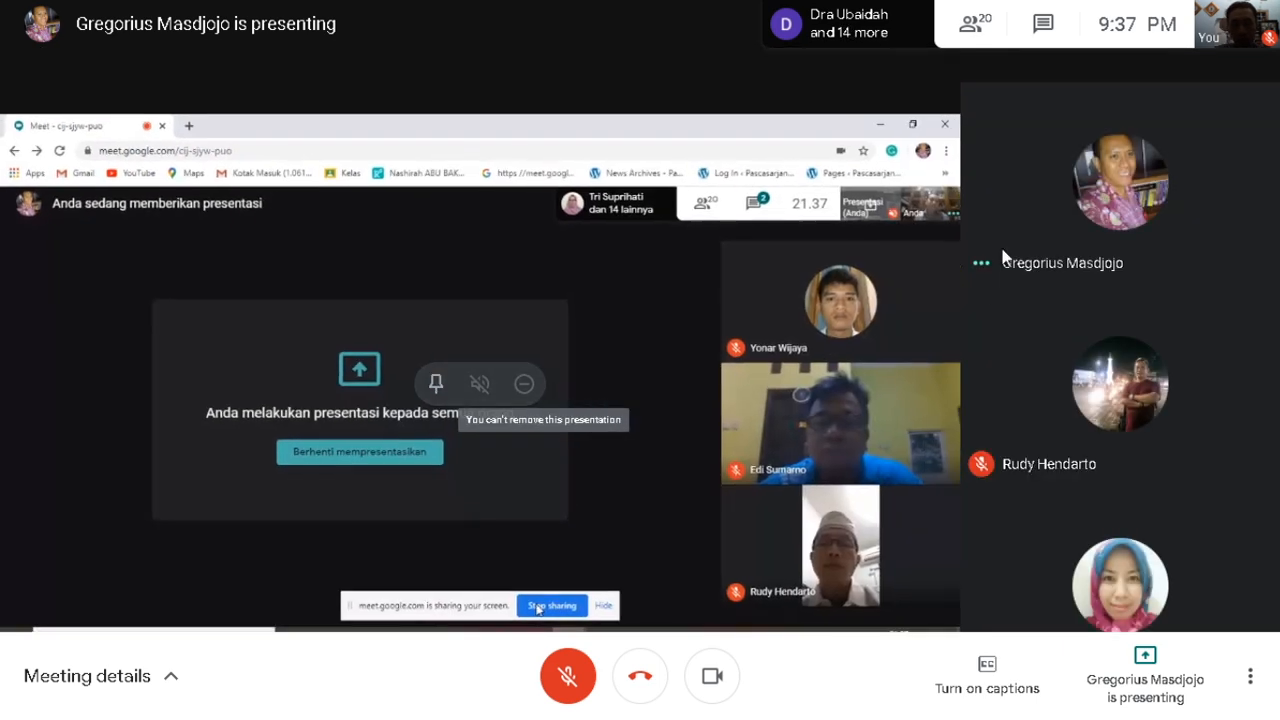
pyautogui.click(1076, 181)
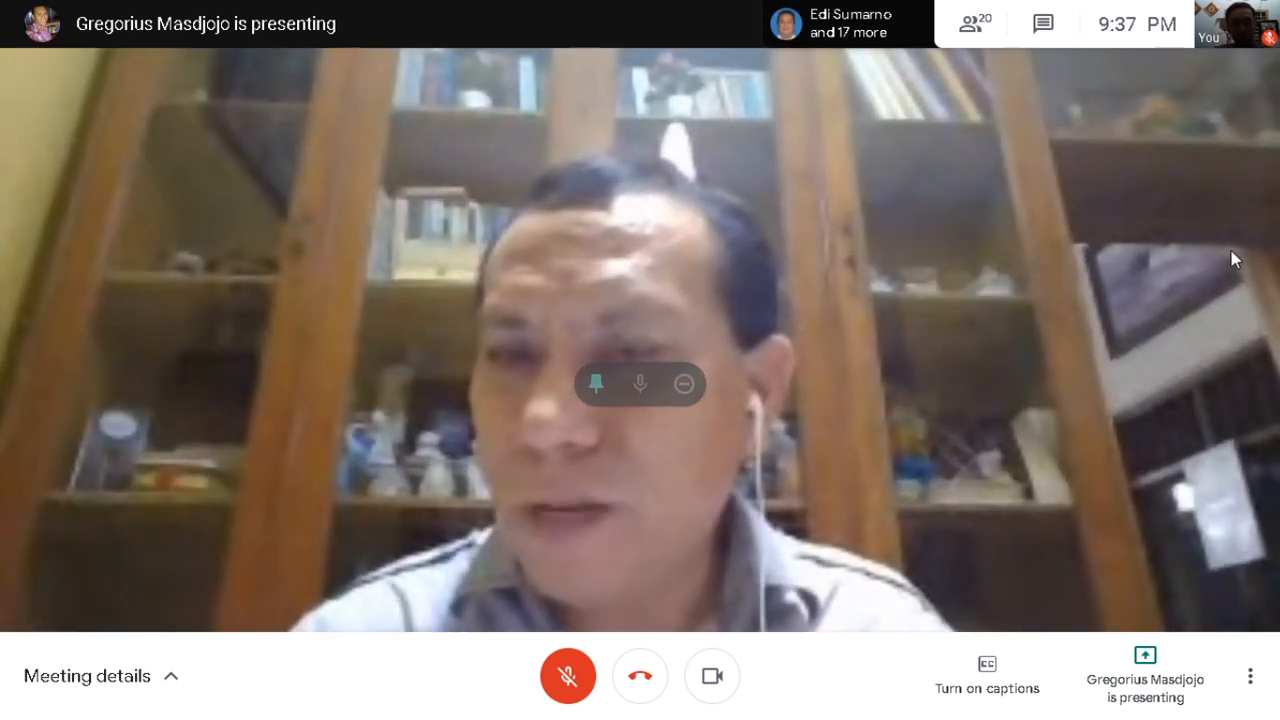
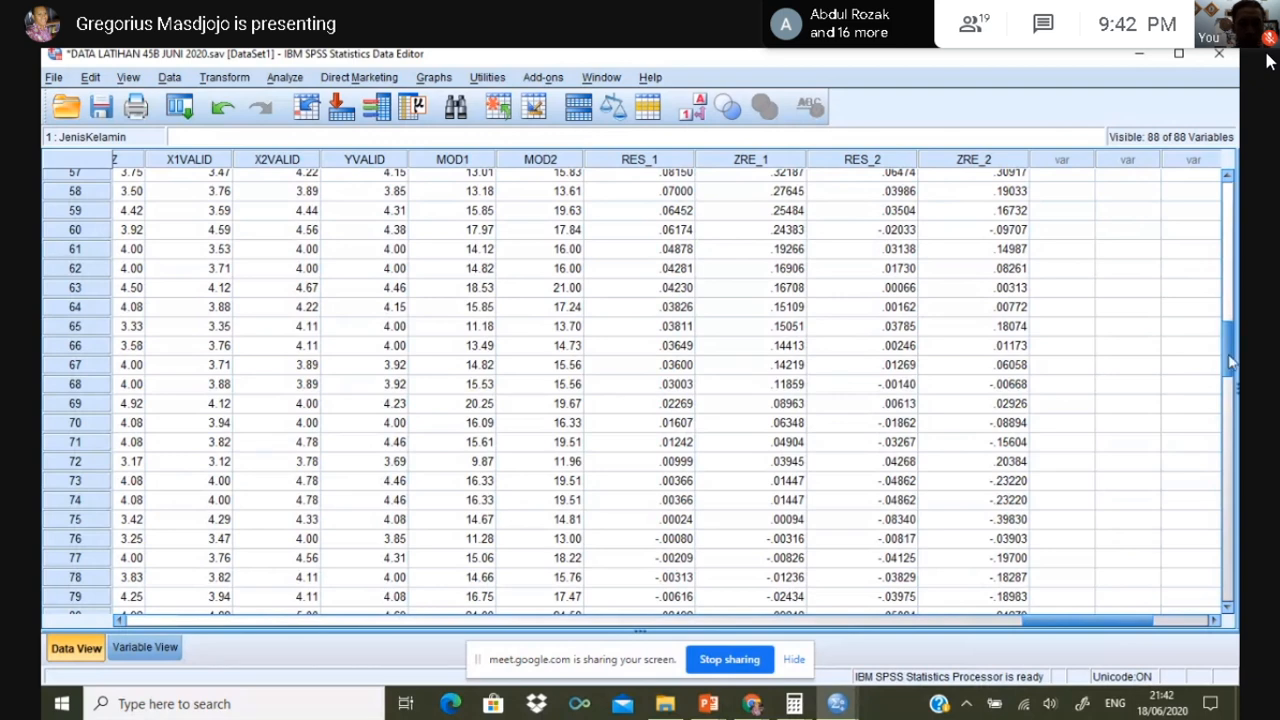
pyautogui.moveTo(1232, 358); pyautogui.dragTo(1228, 485)
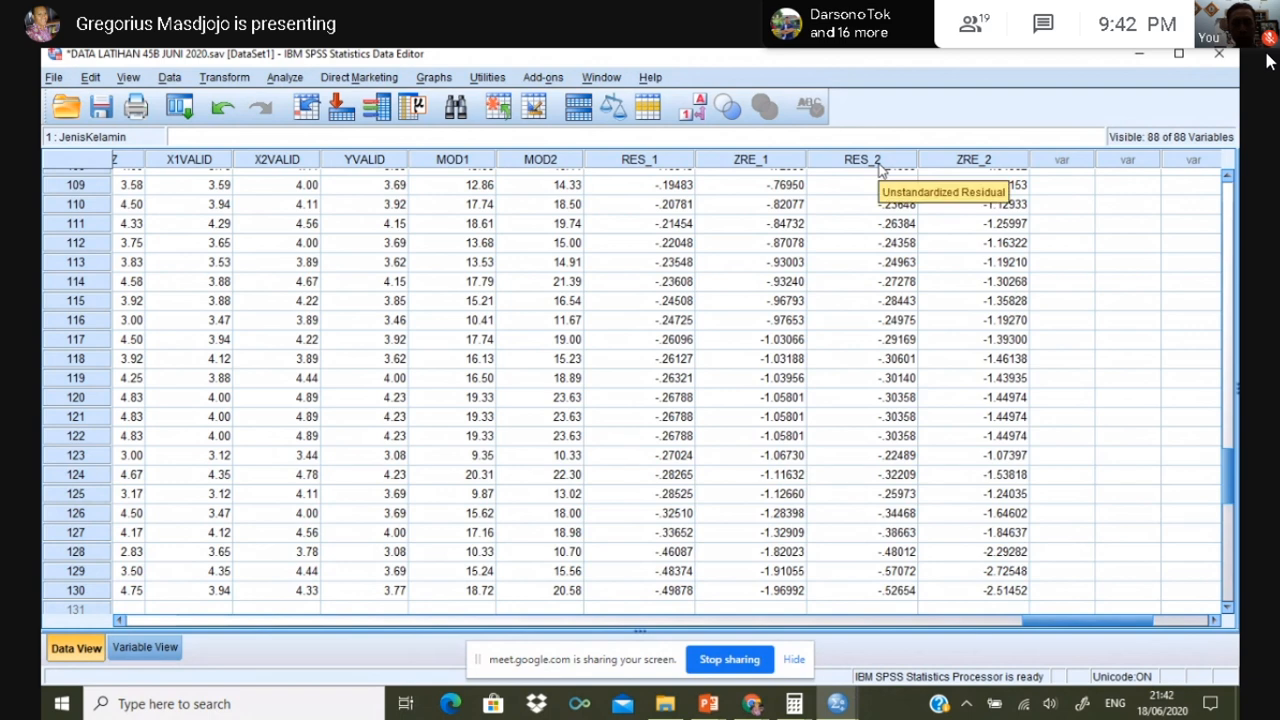
pyautogui.click(752, 704)
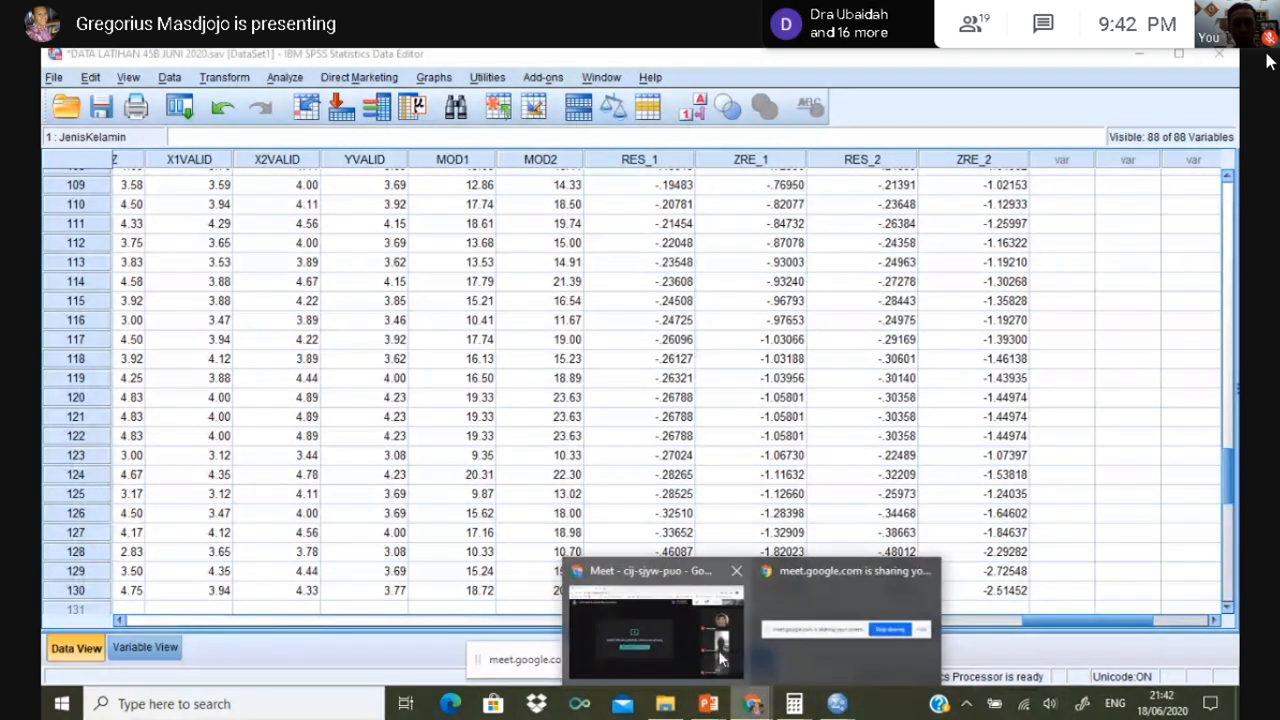
pyautogui.click(714, 656)
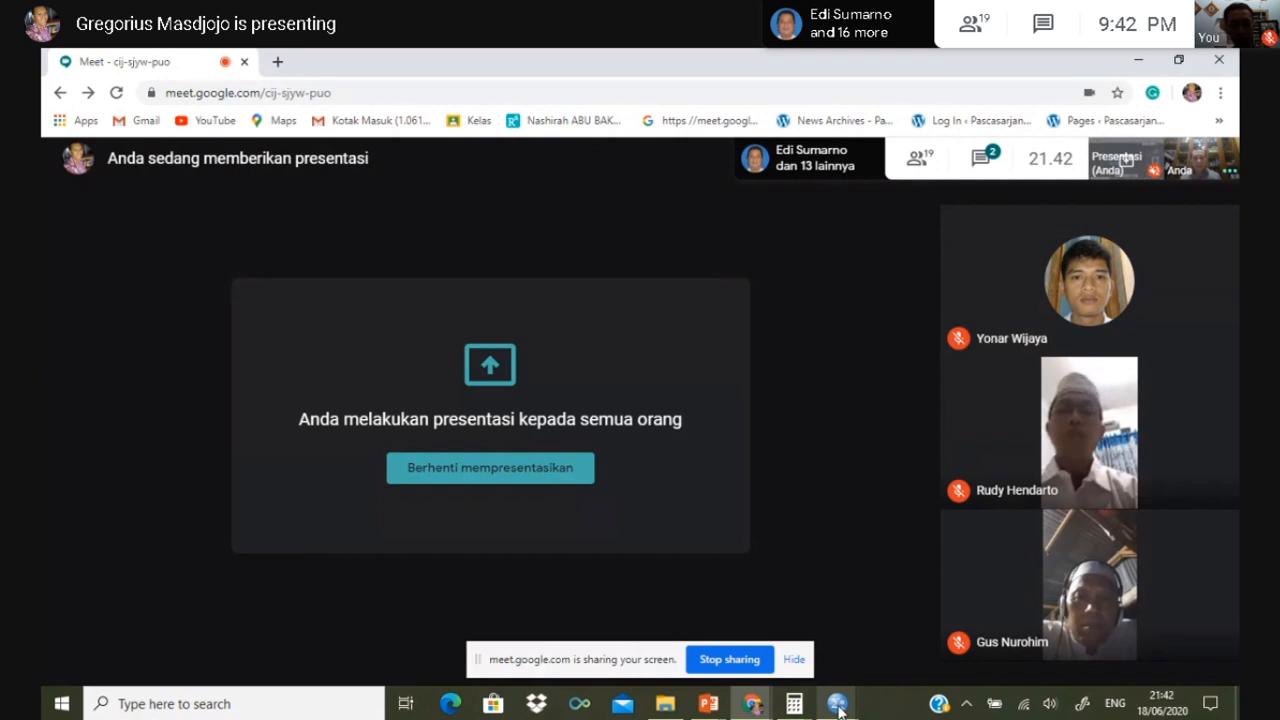
pyautogui.moveTo(838, 706)
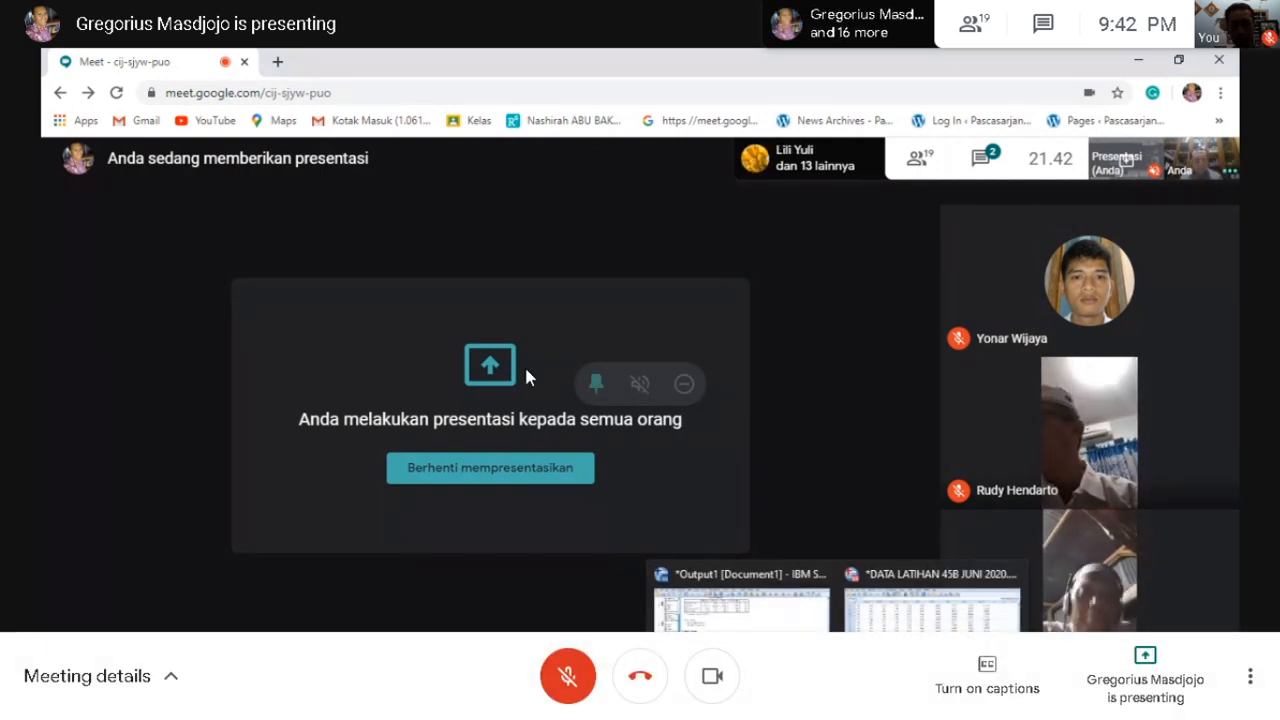
pyautogui.click(595, 383)
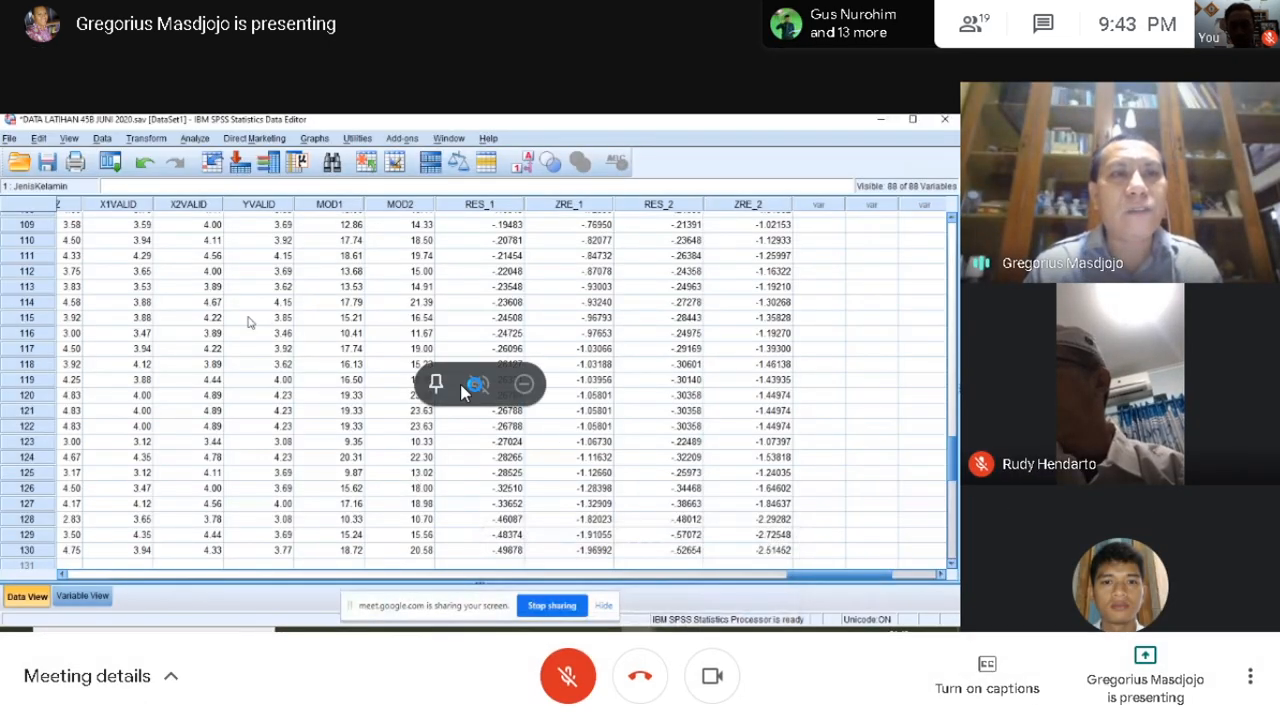
pyautogui.click(436, 383)
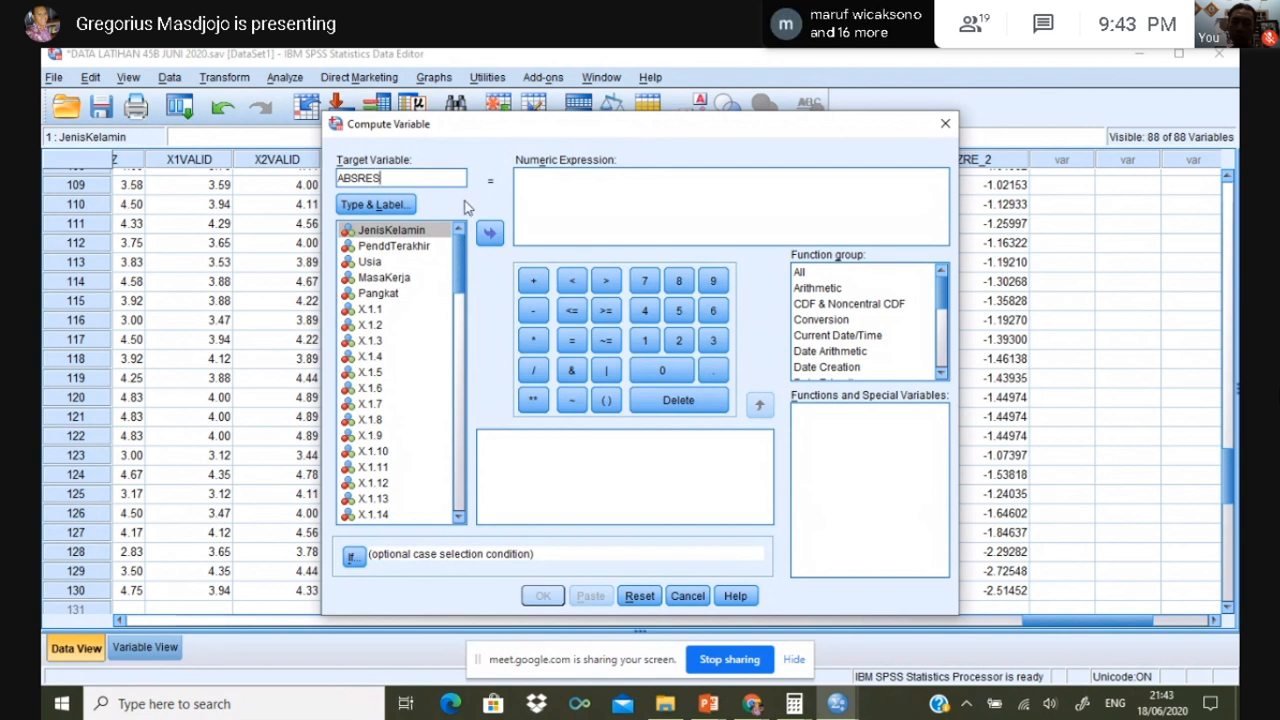
# Step: Compute the new variable ABSRES as the absolute value of the second unstandardized residual, ABS(RES_2)
pyautogui.click(525, 182)
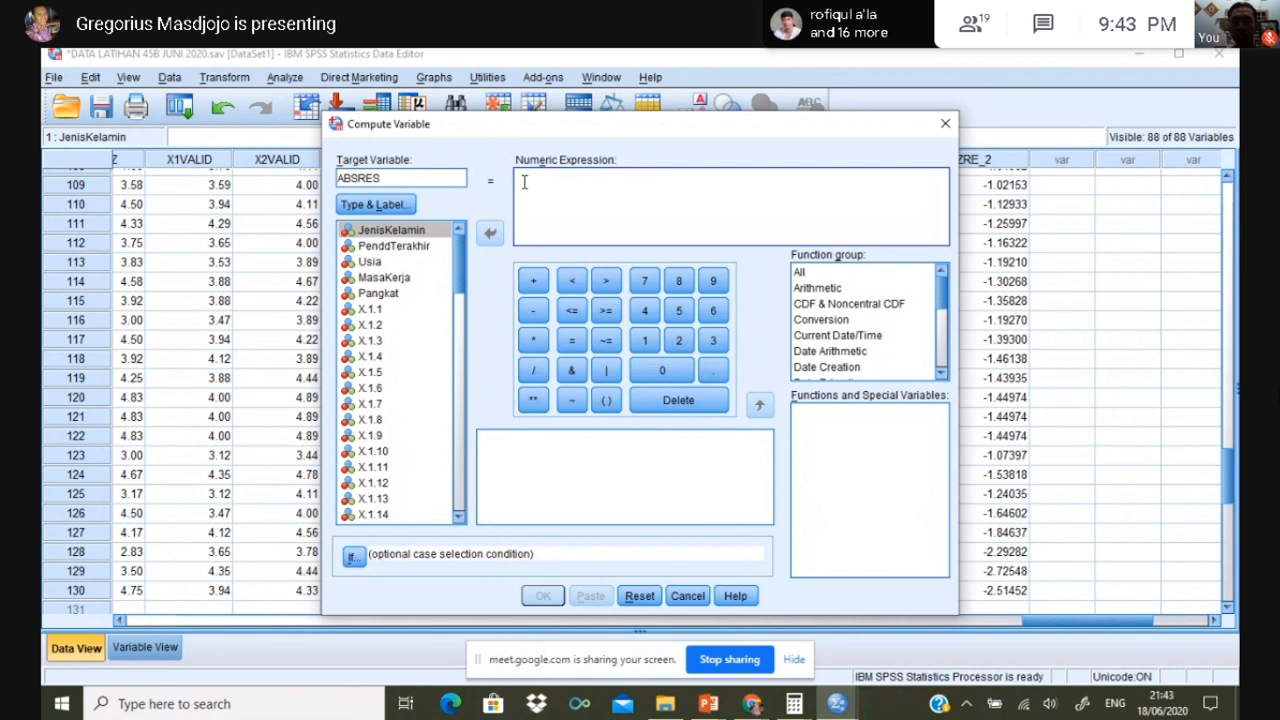
pyautogui.write('ABS(')
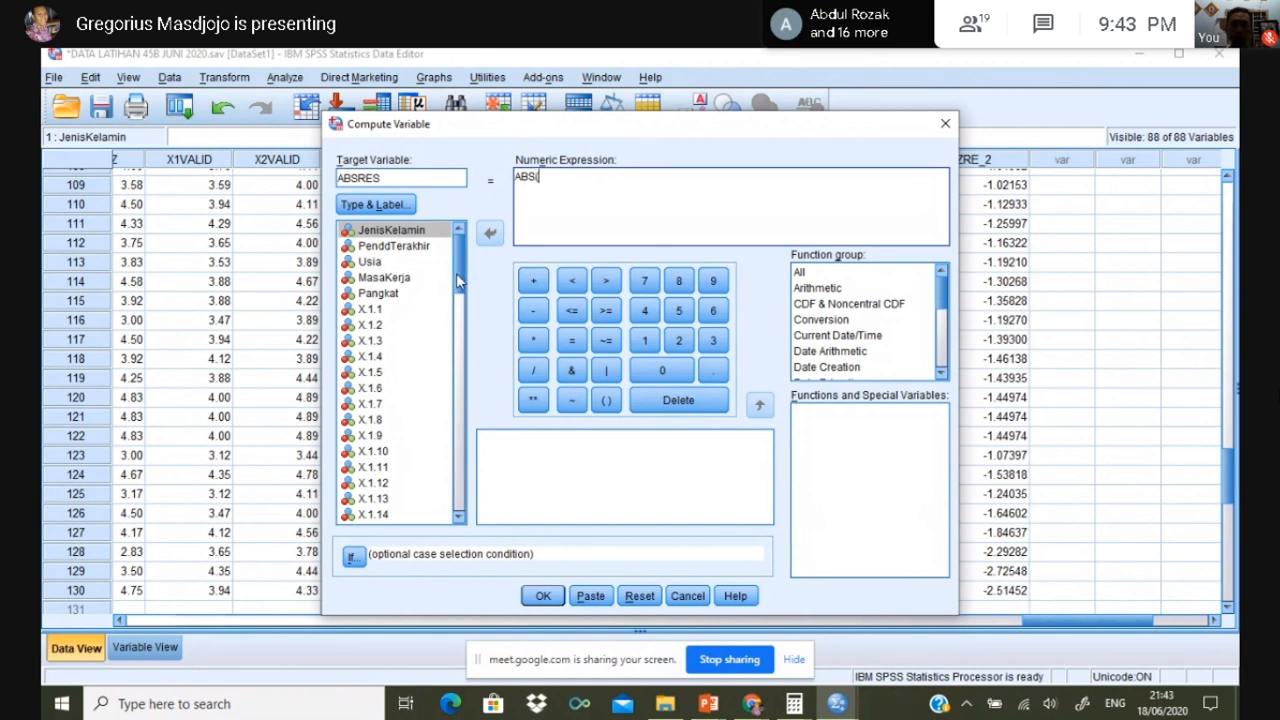
pyautogui.moveTo(456, 273); pyautogui.dragTo(462, 508)
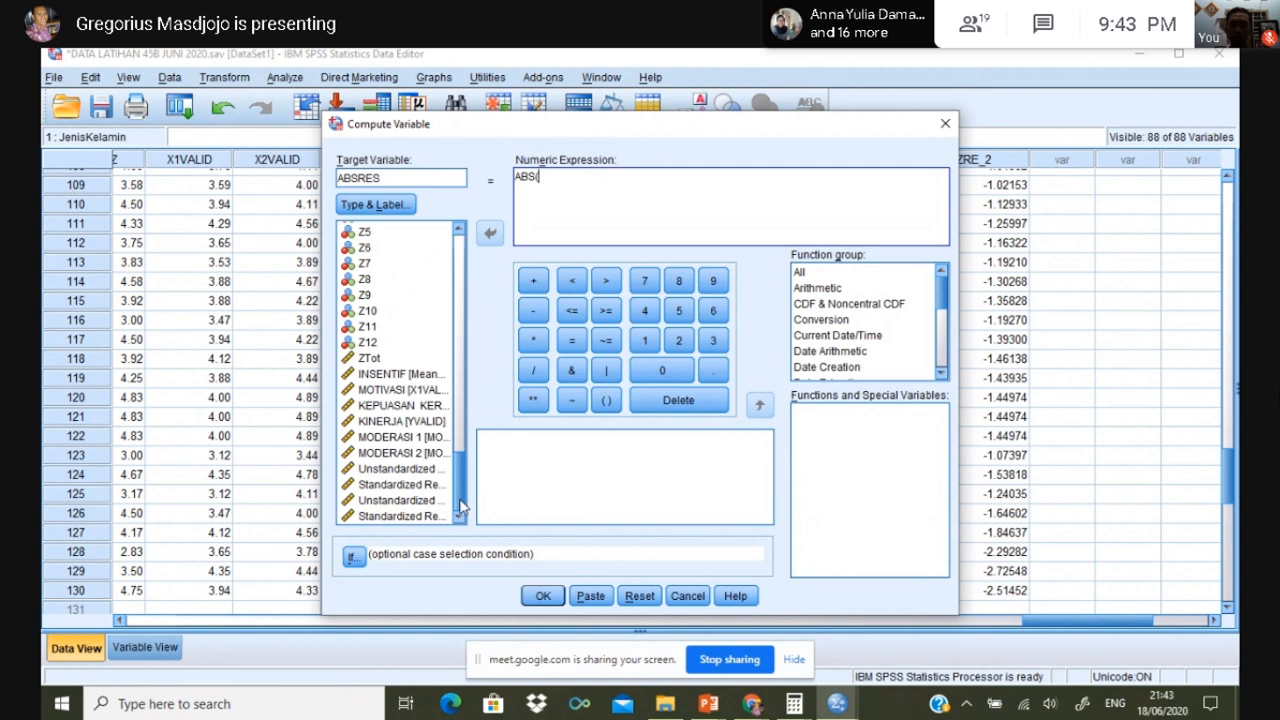
pyautogui.click(434, 502)
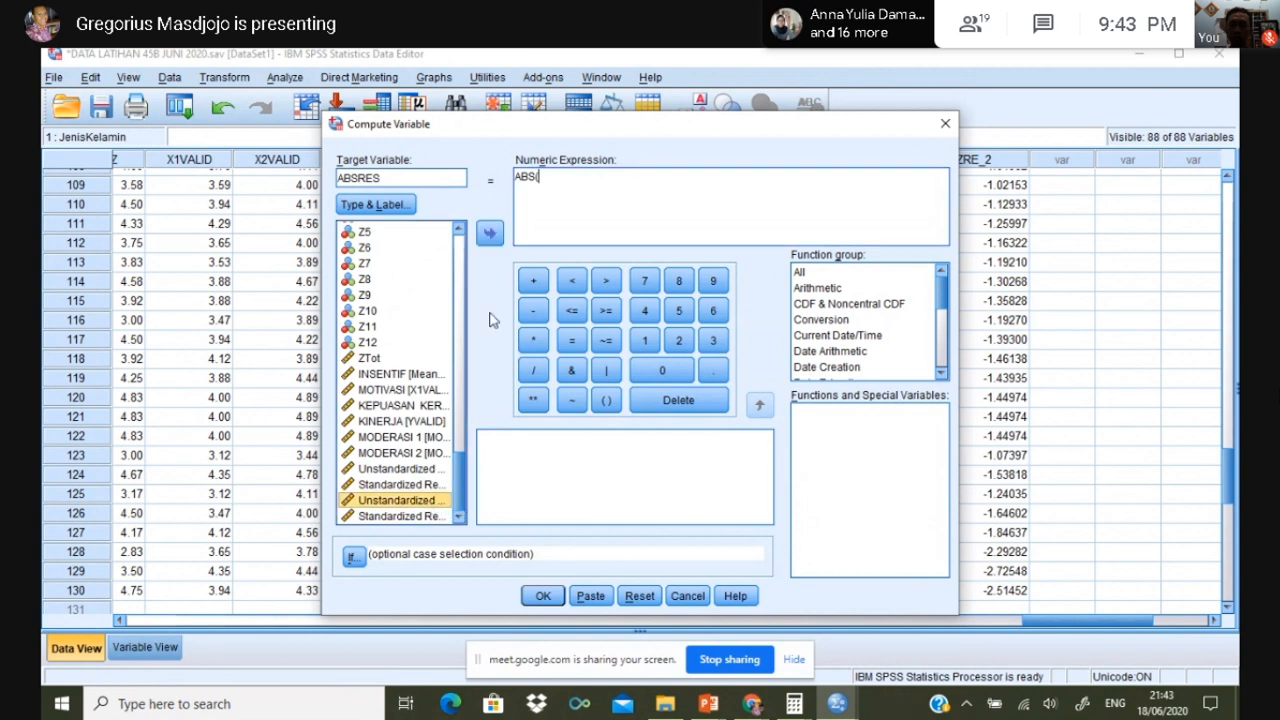
pyautogui.click(490, 240)
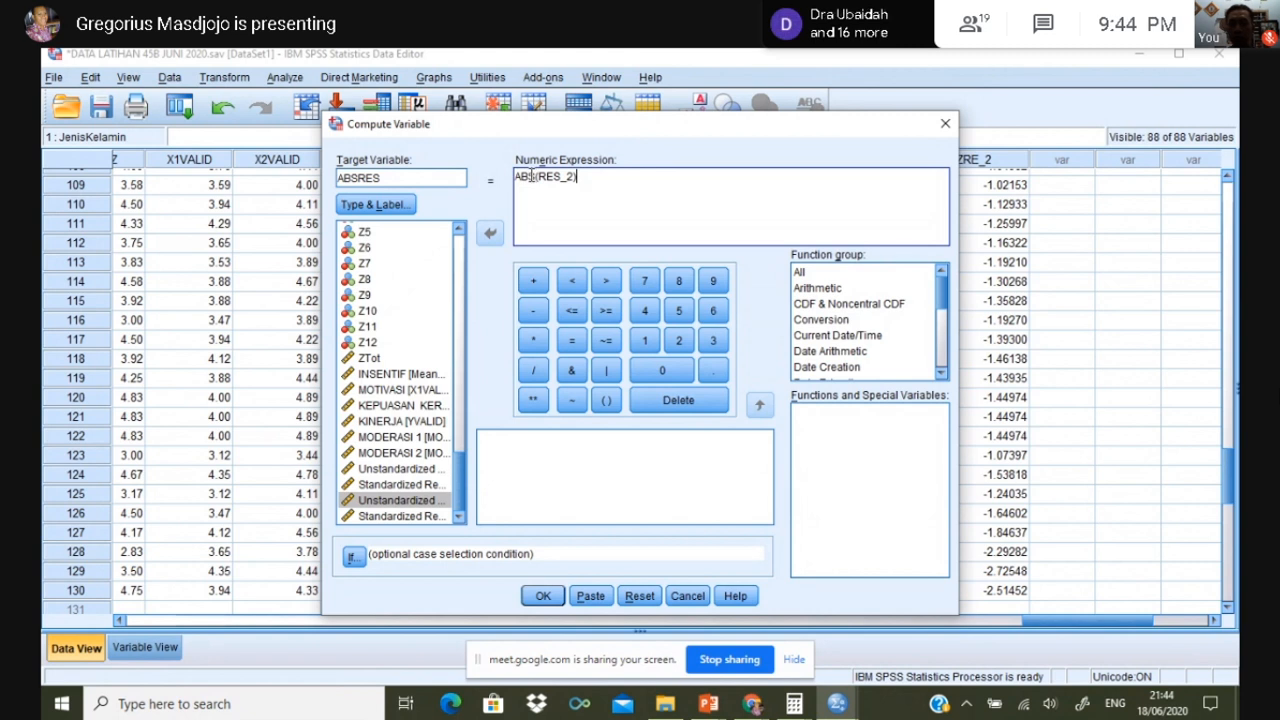
pyautogui.click(543, 597)
pyautogui.moveTo(837, 704)
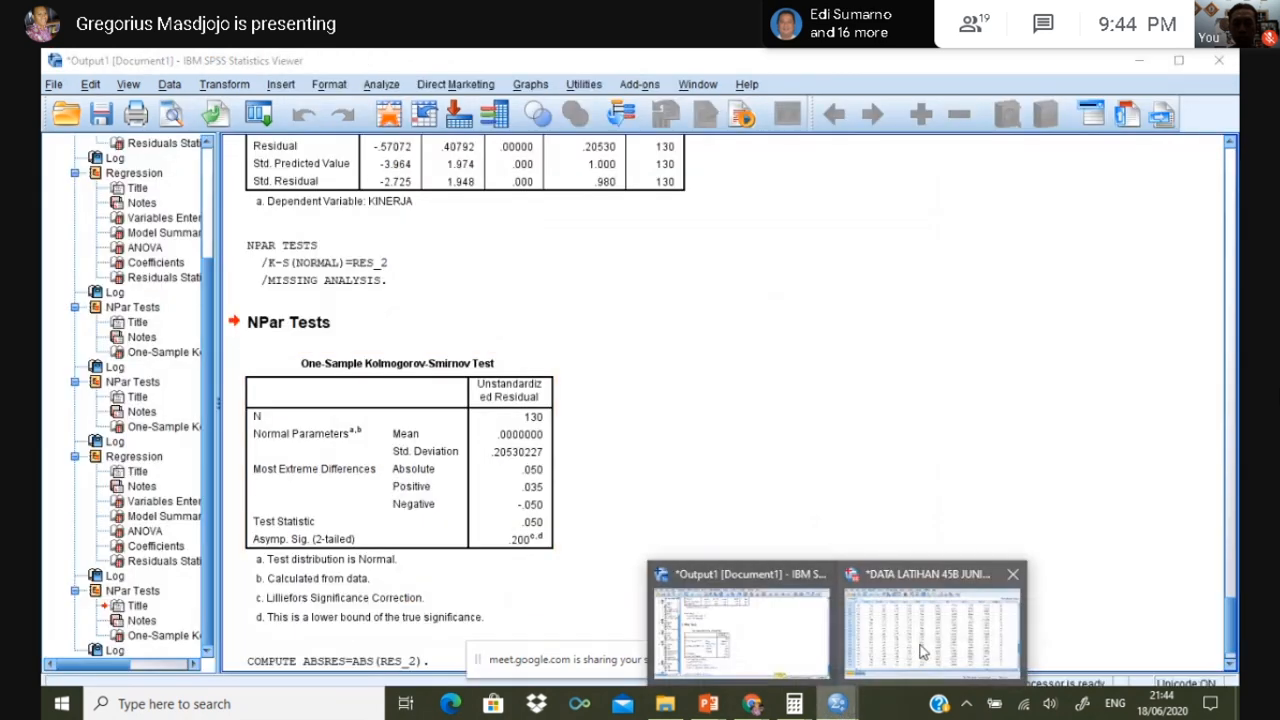
# Step: Return to the dataset and look through the ABSRES values from the last cases to the first and back down
pyautogui.click(922, 651)
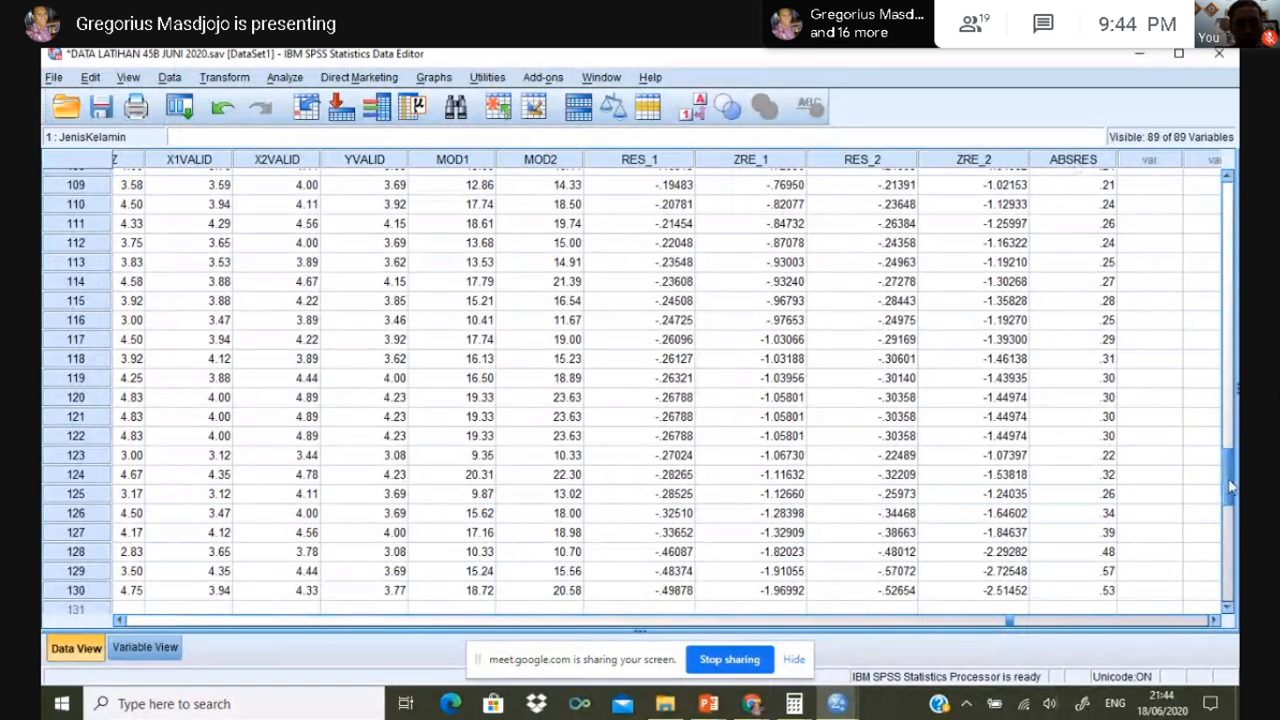
pyautogui.moveTo(1230, 487); pyautogui.dragTo(1197, 209)
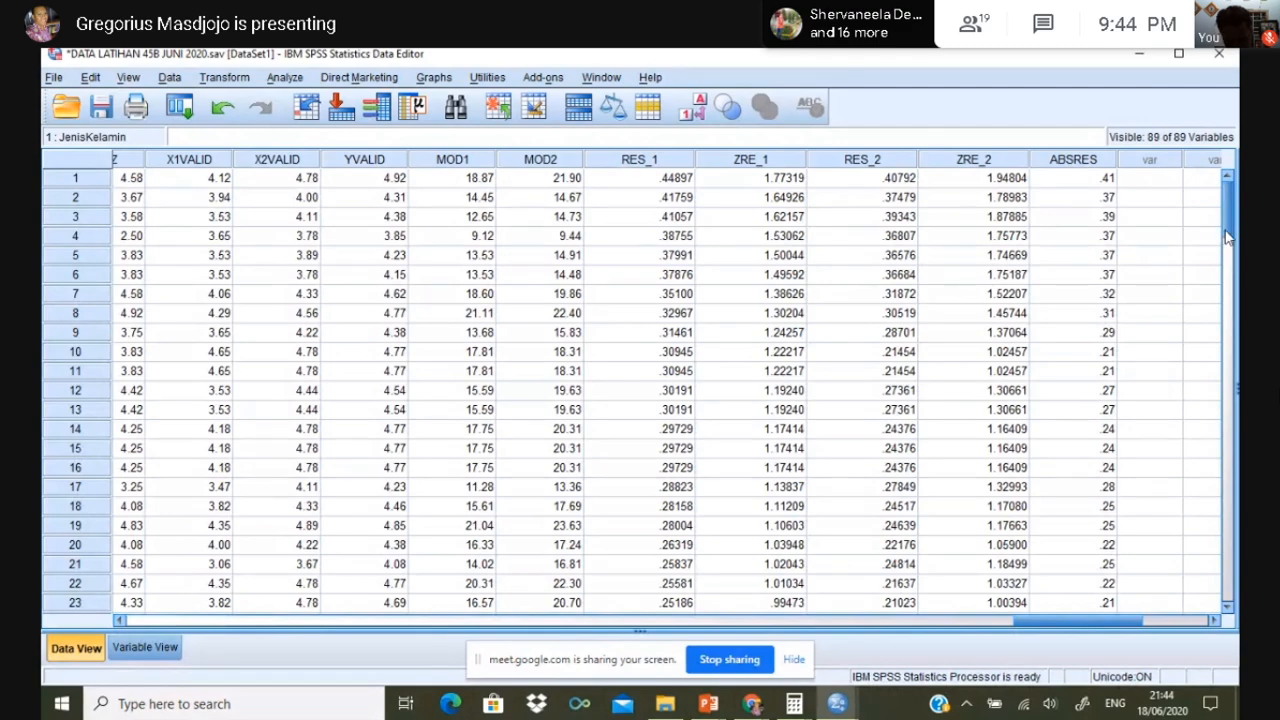
pyautogui.moveTo(1228, 237); pyautogui.dragTo(1230, 443)
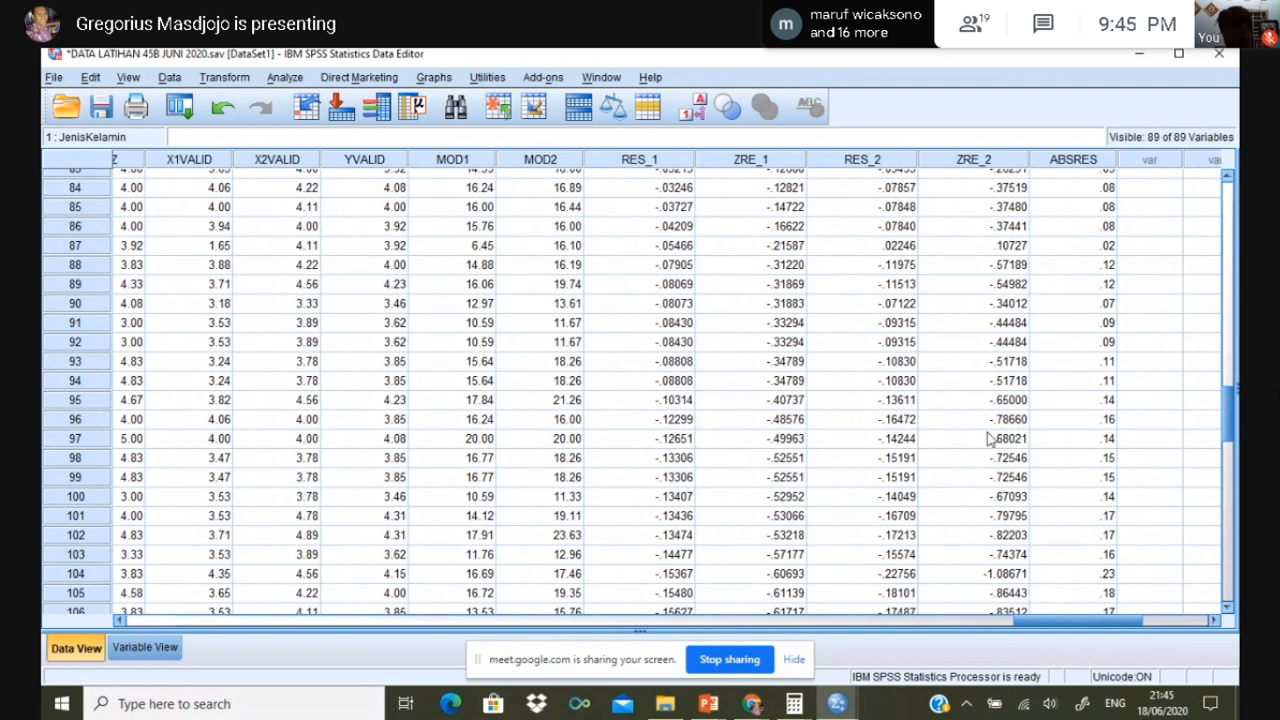
# Step: Switch to the Google Meet call, unpin the presenter's camera and pin the shared presentation
pyautogui.moveTo(752, 704)
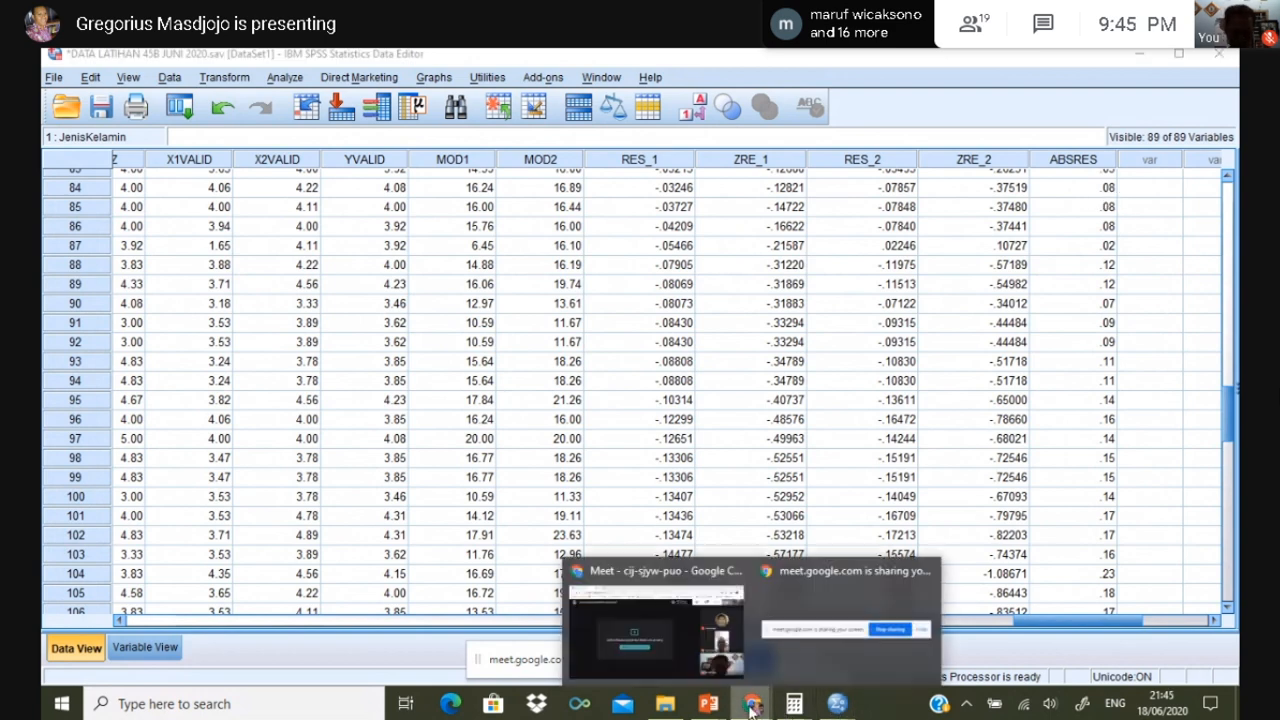
pyautogui.click(707, 662)
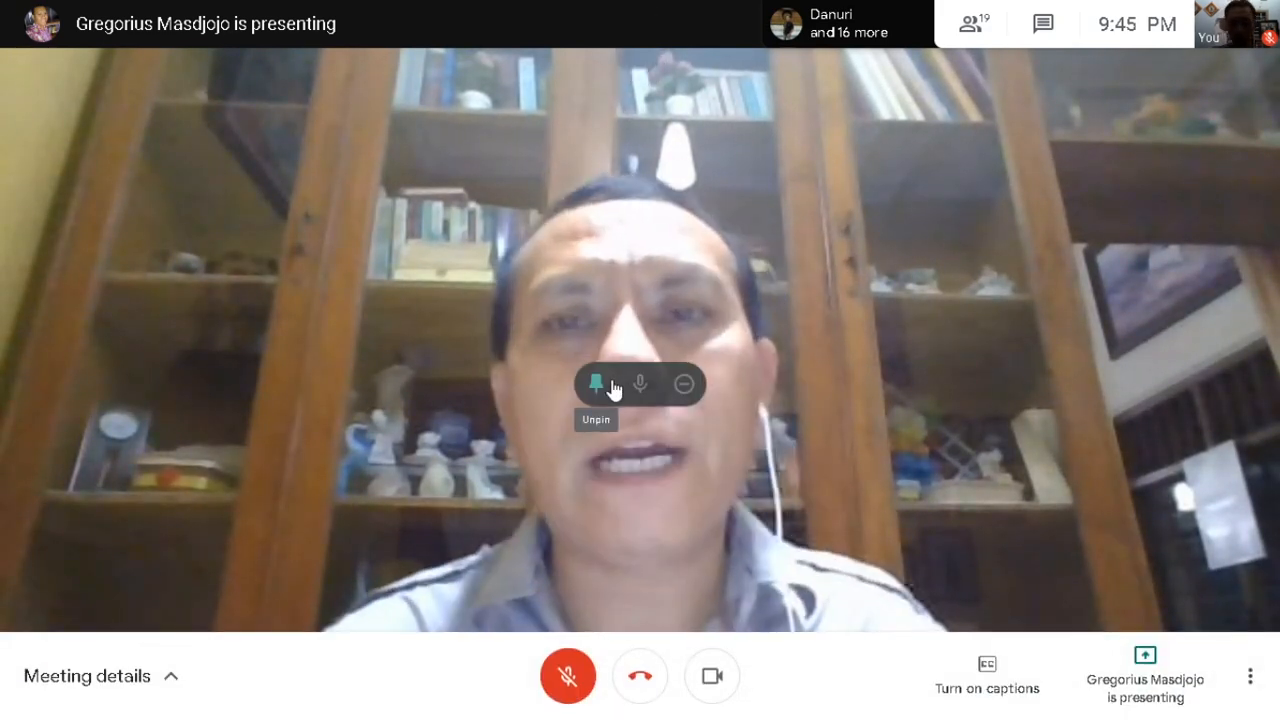
pyautogui.click(606, 382)
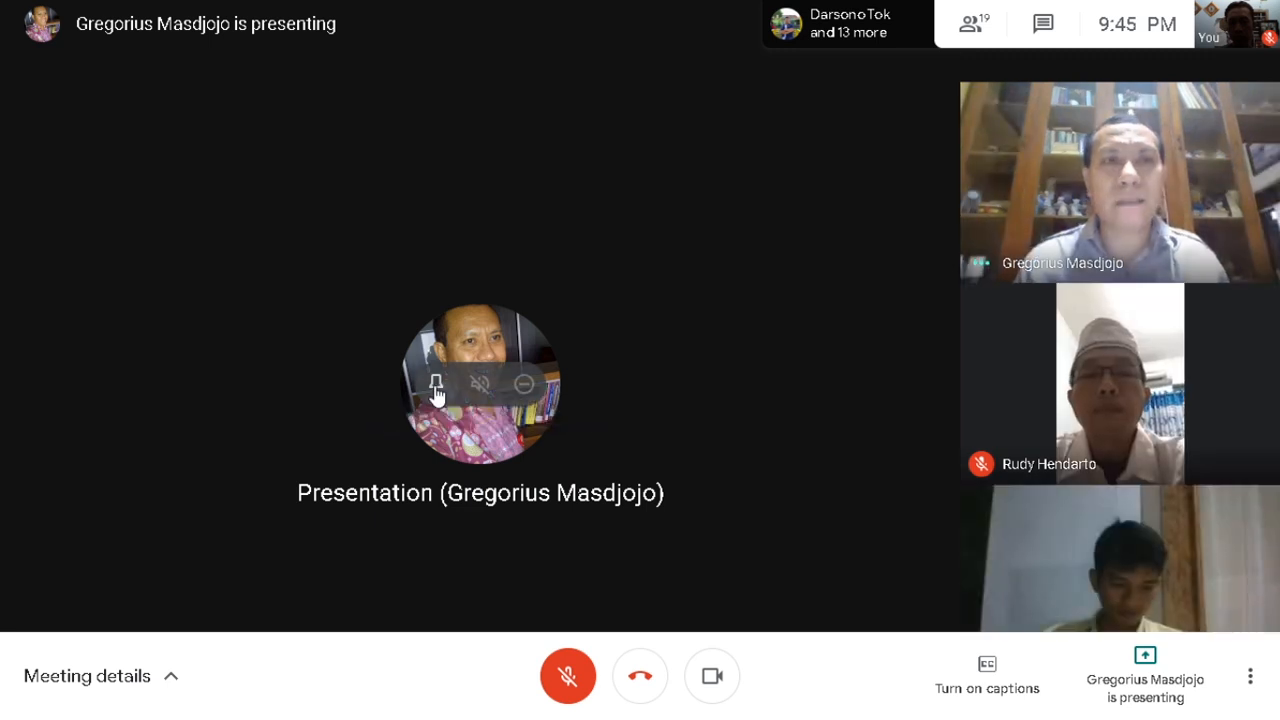
pyautogui.click(436, 384)
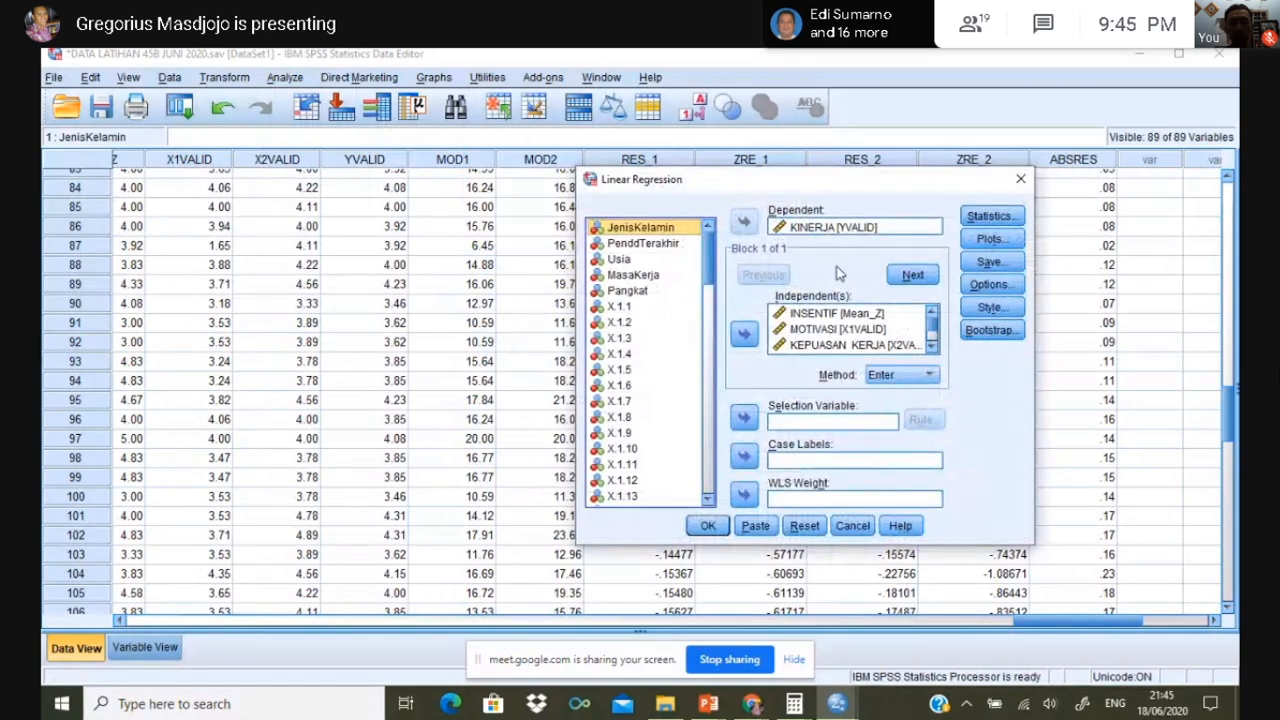
# Step: Replace KINERJA with ABSRES as the dependent variable of the linear regression, keeping the same predictors
pyautogui.click(887, 228)
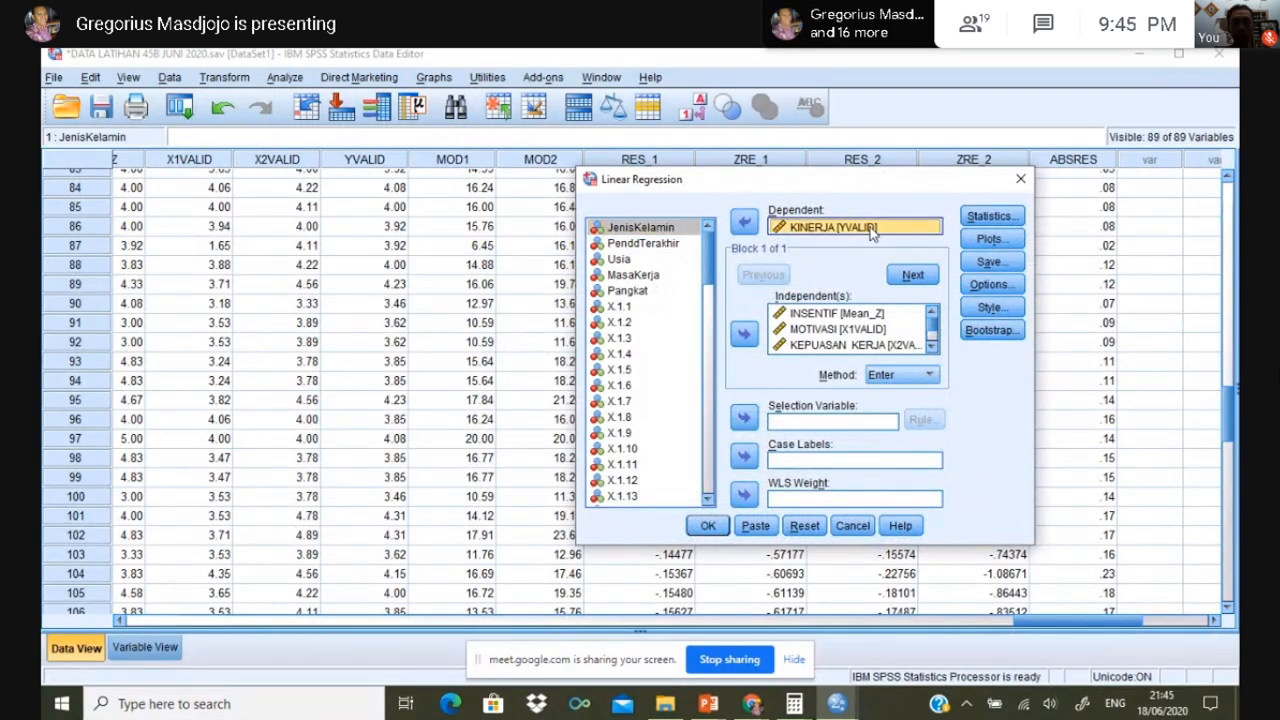
pyautogui.click(745, 226)
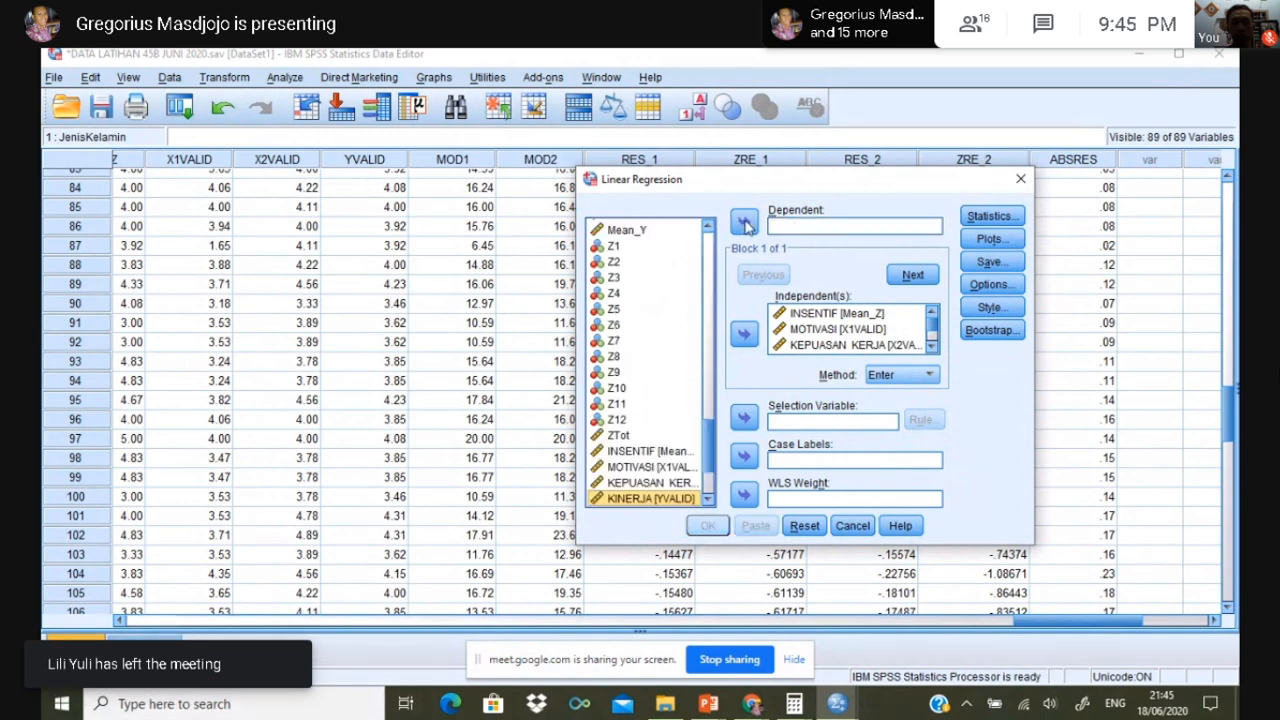
pyautogui.scroll(-3, 705, 452)
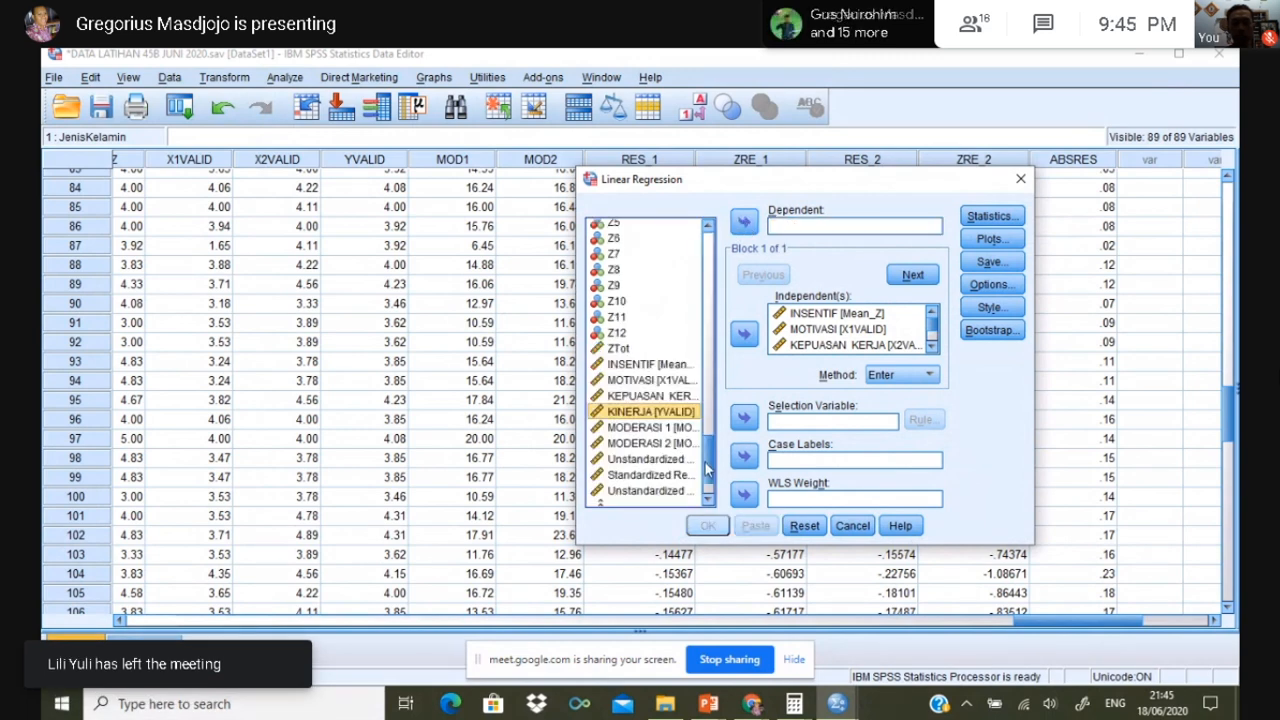
pyautogui.click(624, 499)
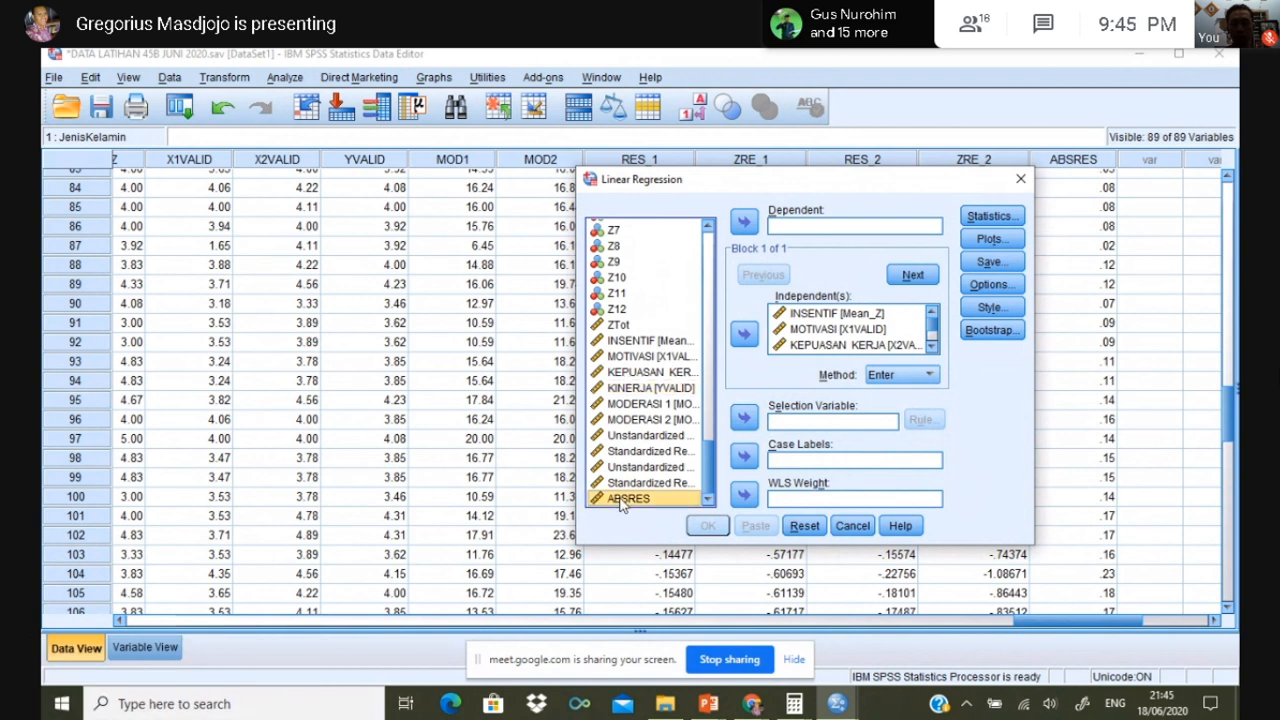
pyautogui.click(744, 224)
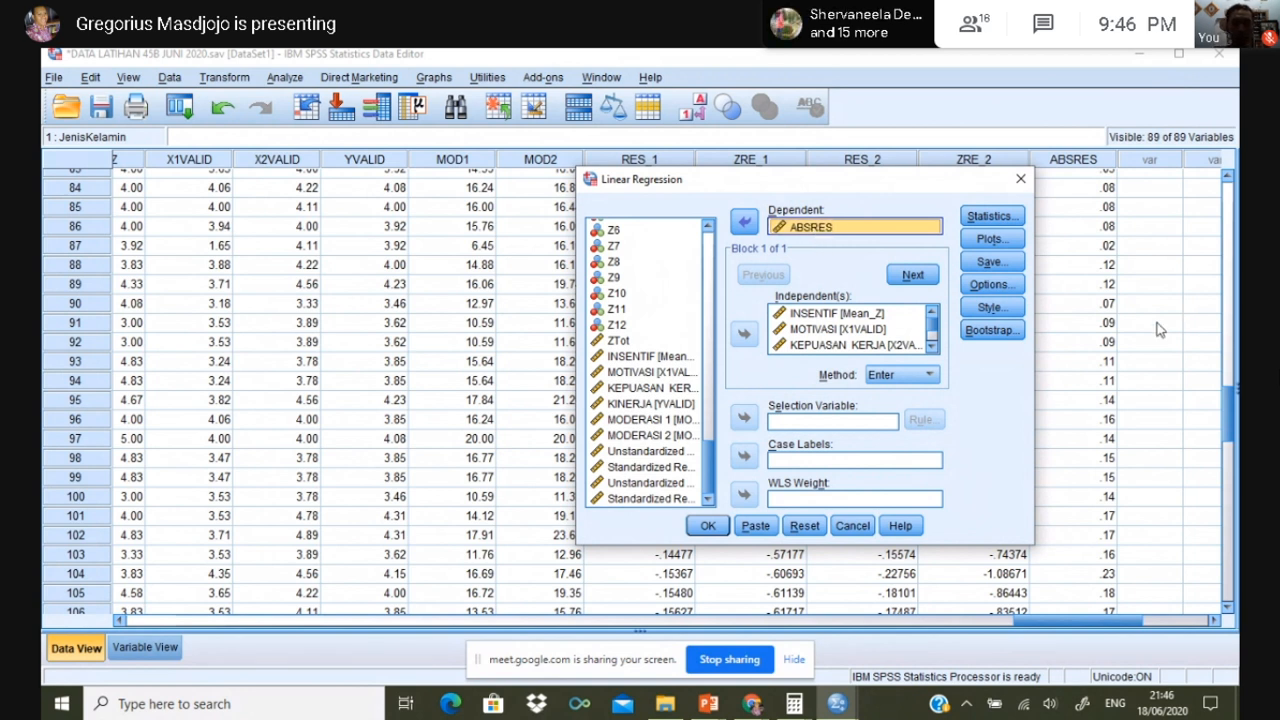
# Step: Stop saving the unstandardized and standardized residuals, and check that no residual plots are requested
pyautogui.click(990, 263)
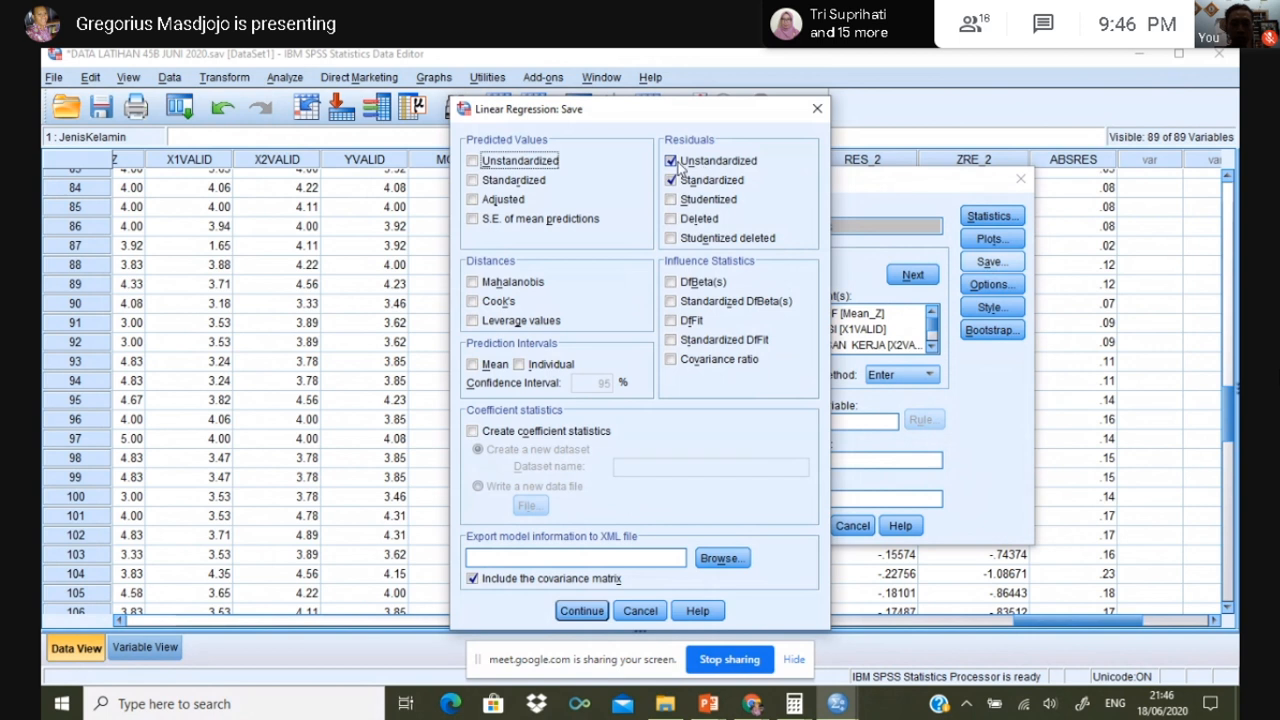
pyautogui.click(673, 162)
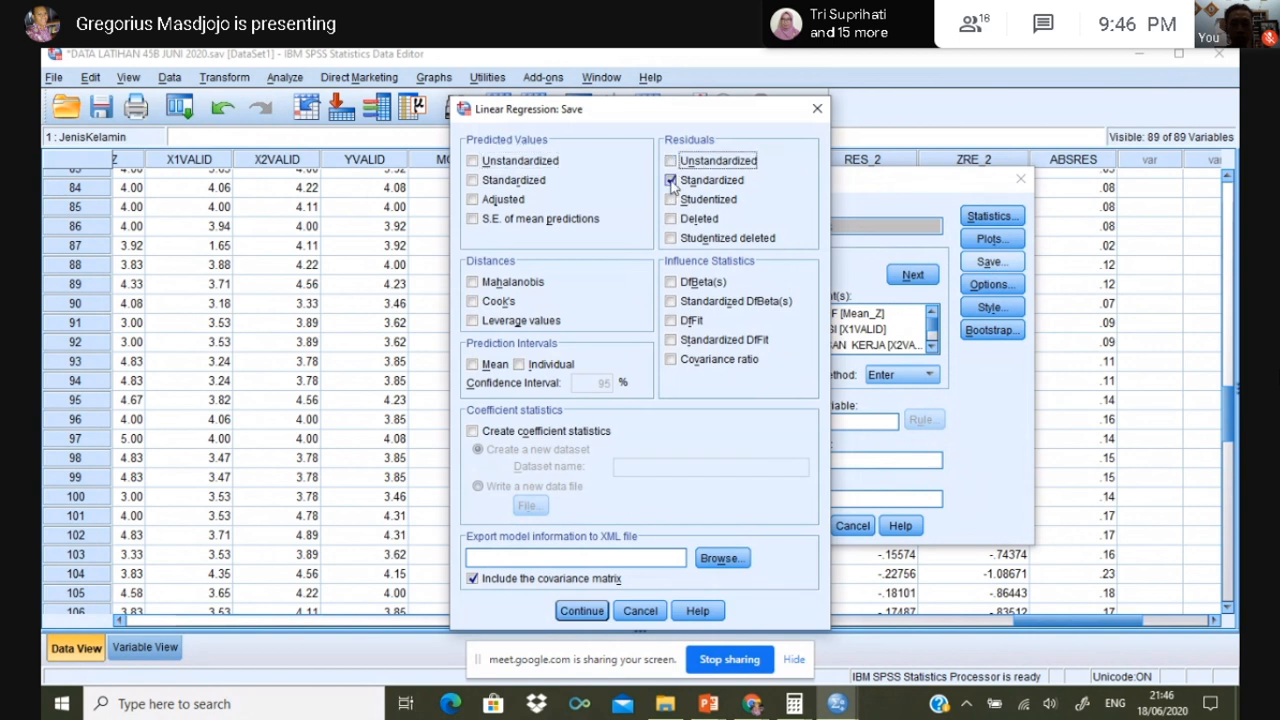
pyautogui.click(672, 181)
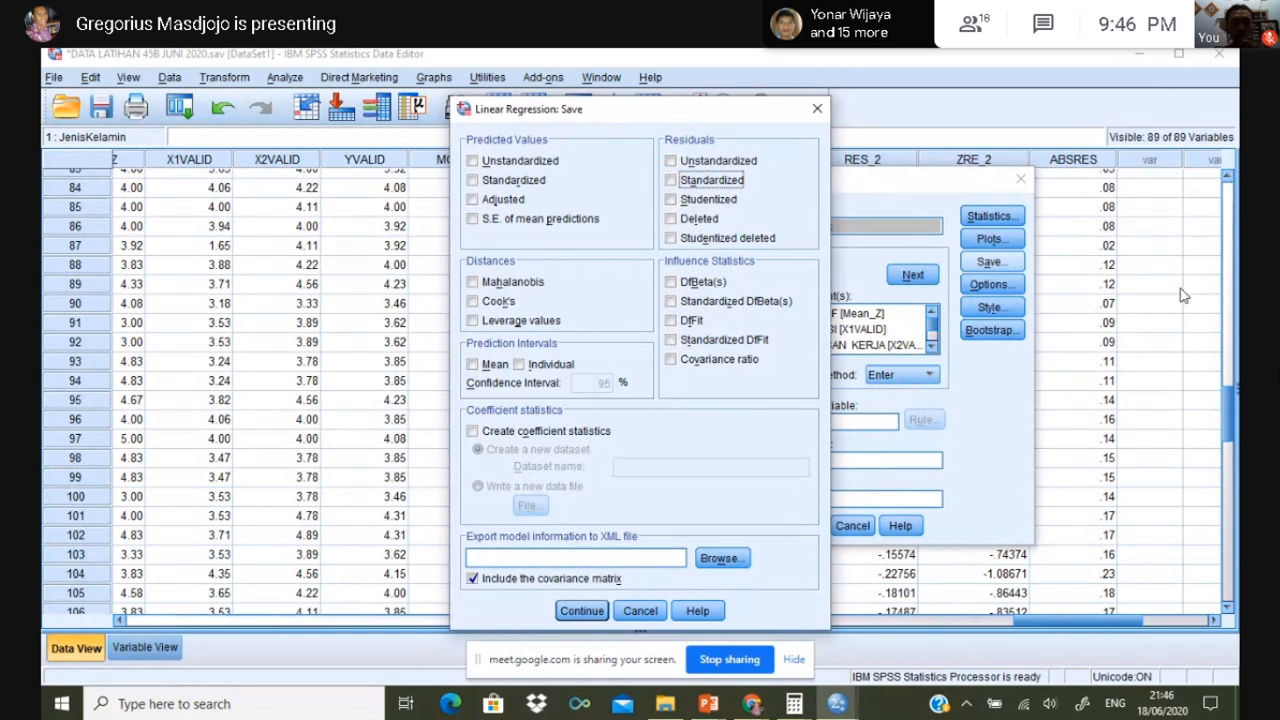
pyautogui.click(576, 614)
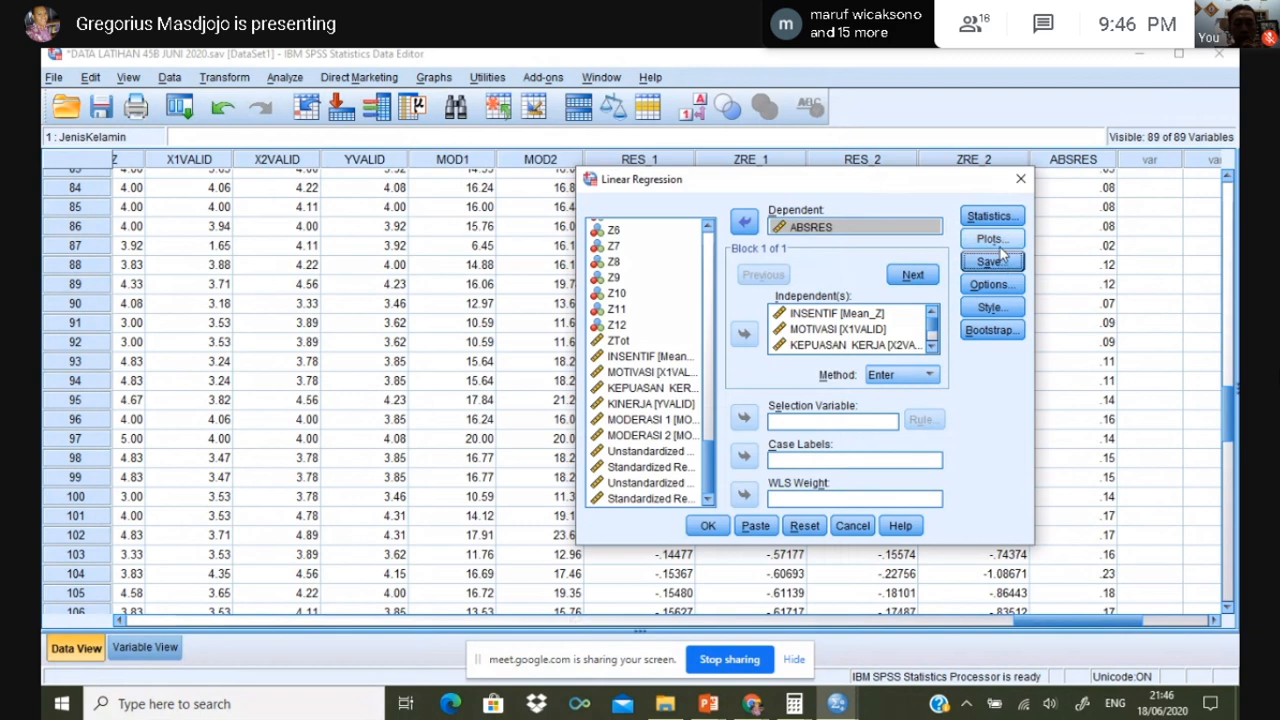
pyautogui.click(996, 240)
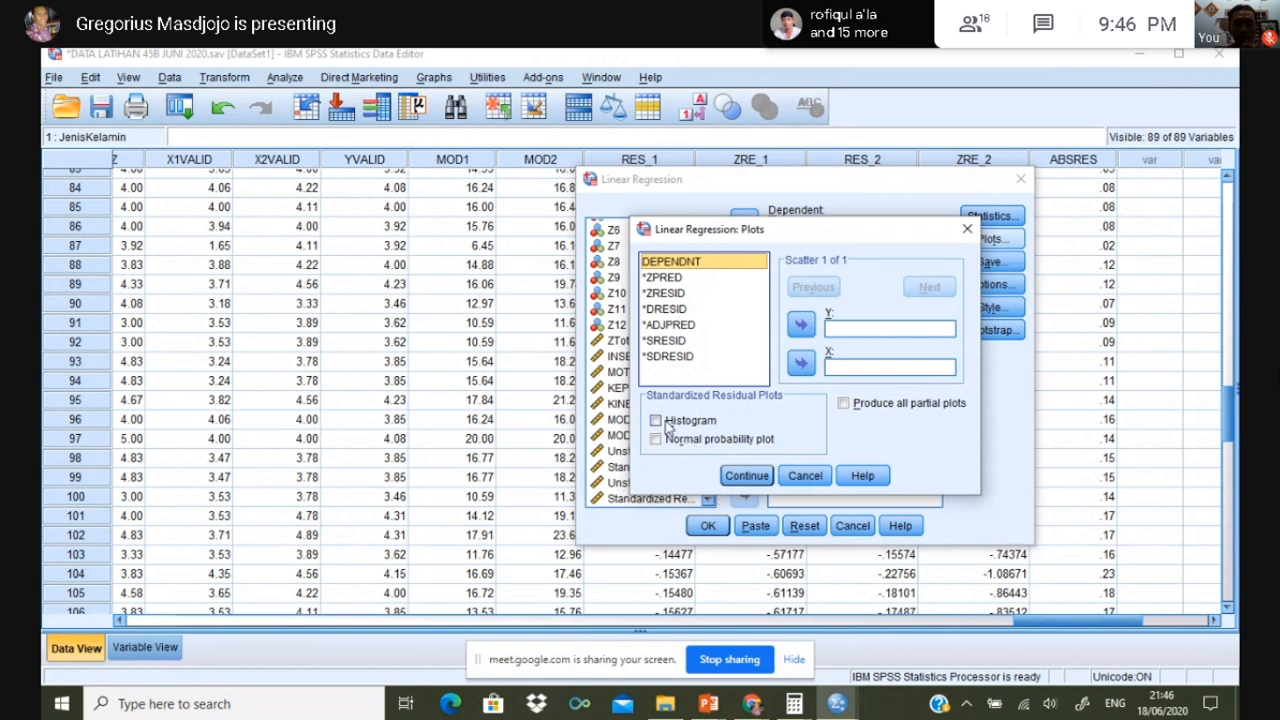
pyautogui.click(745, 477)
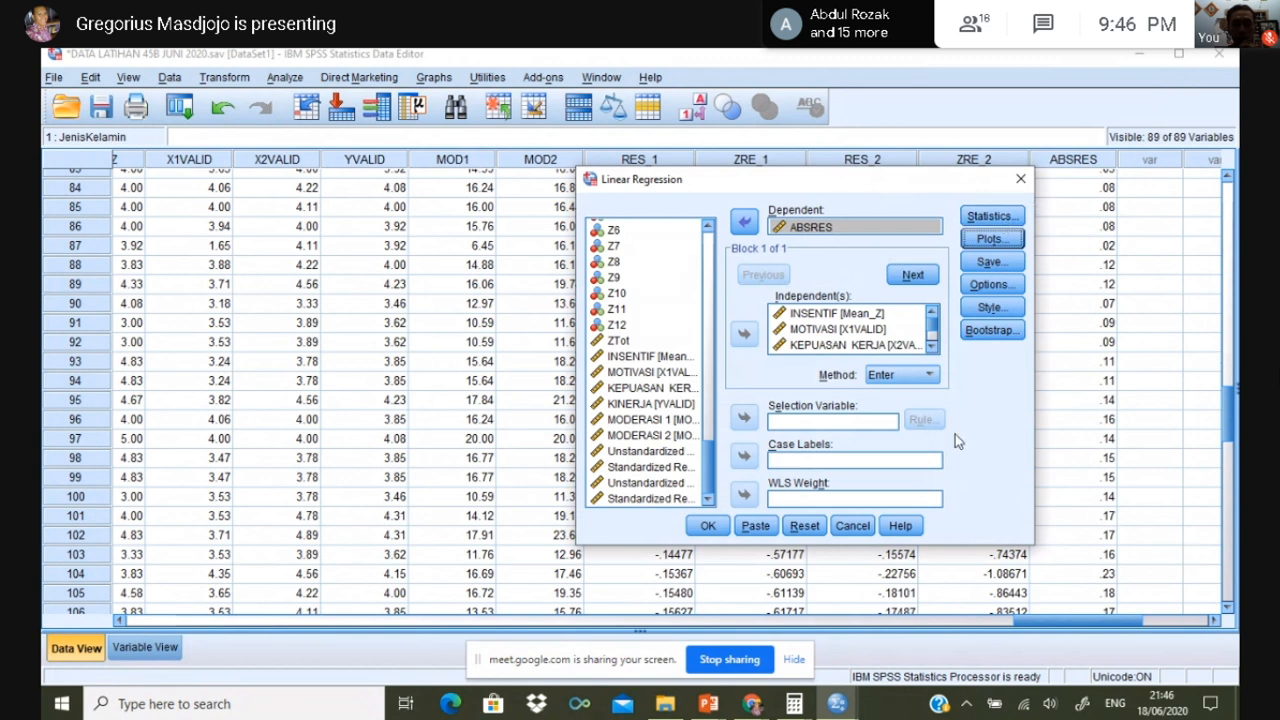
# Step: Exclude model fit from the statistics, run the regression on ABSRES and examine its coefficients table
pyautogui.click(986, 218)
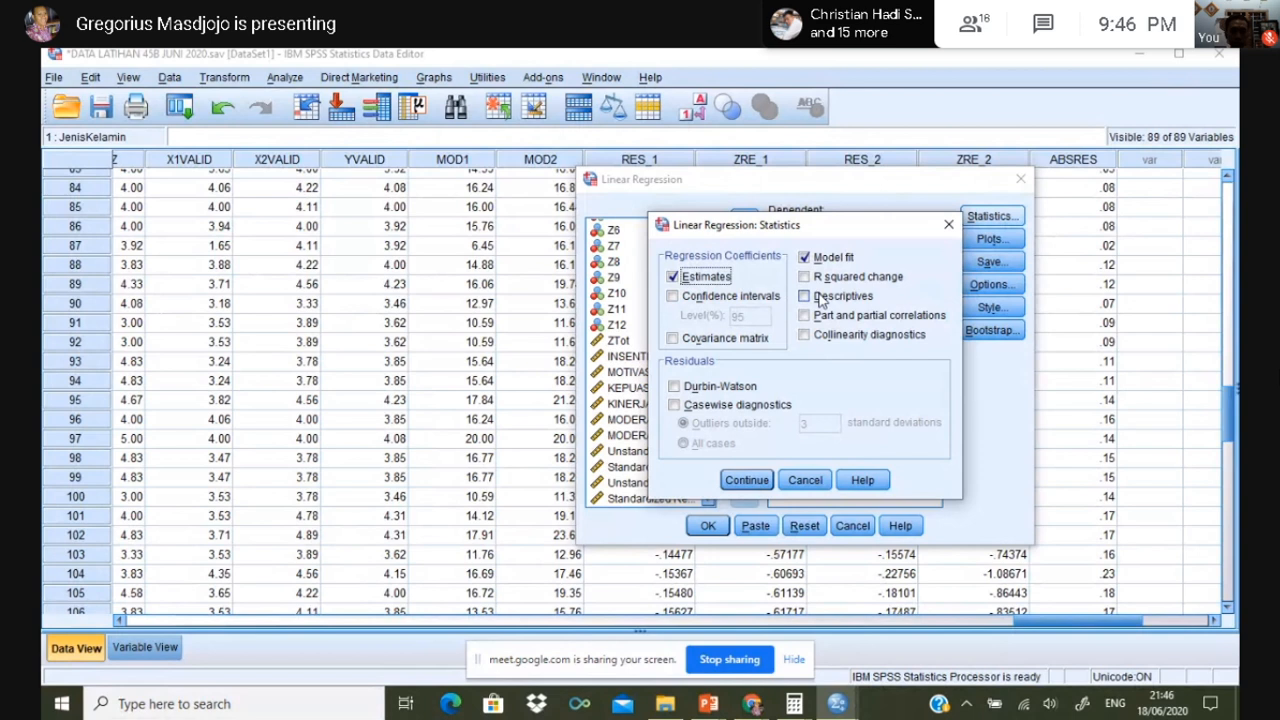
pyautogui.click(806, 258)
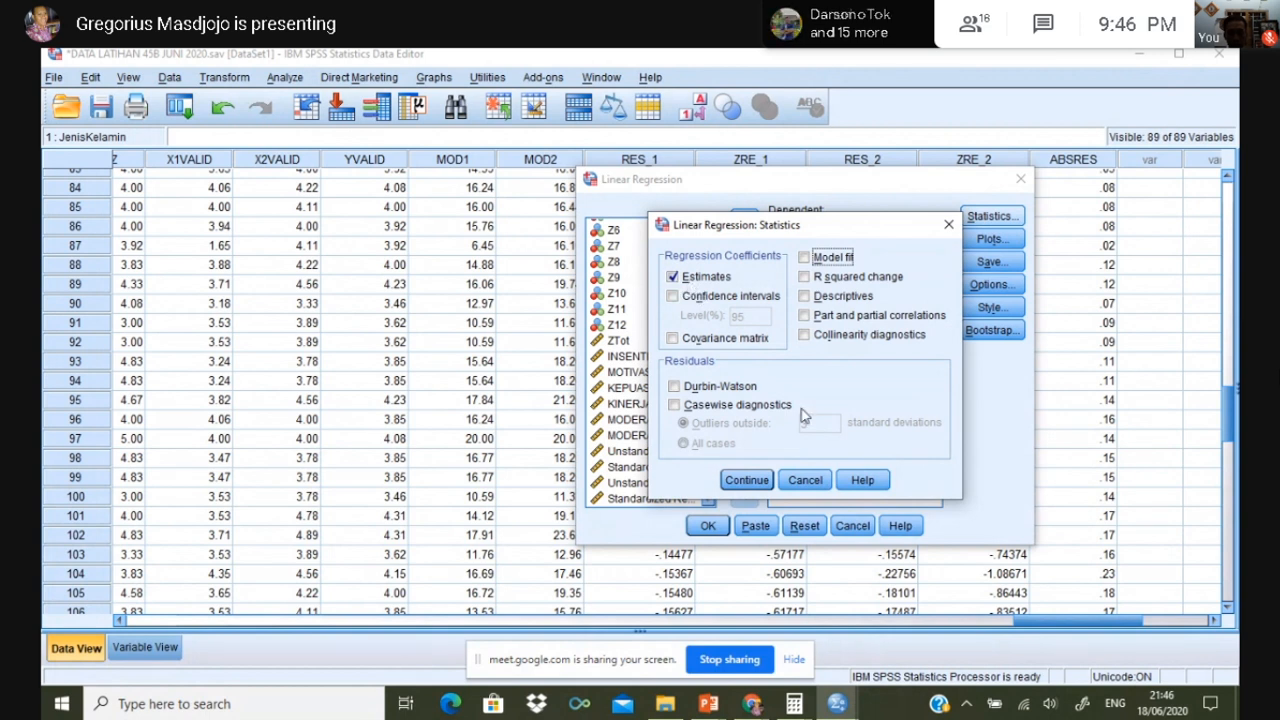
pyautogui.click(738, 483)
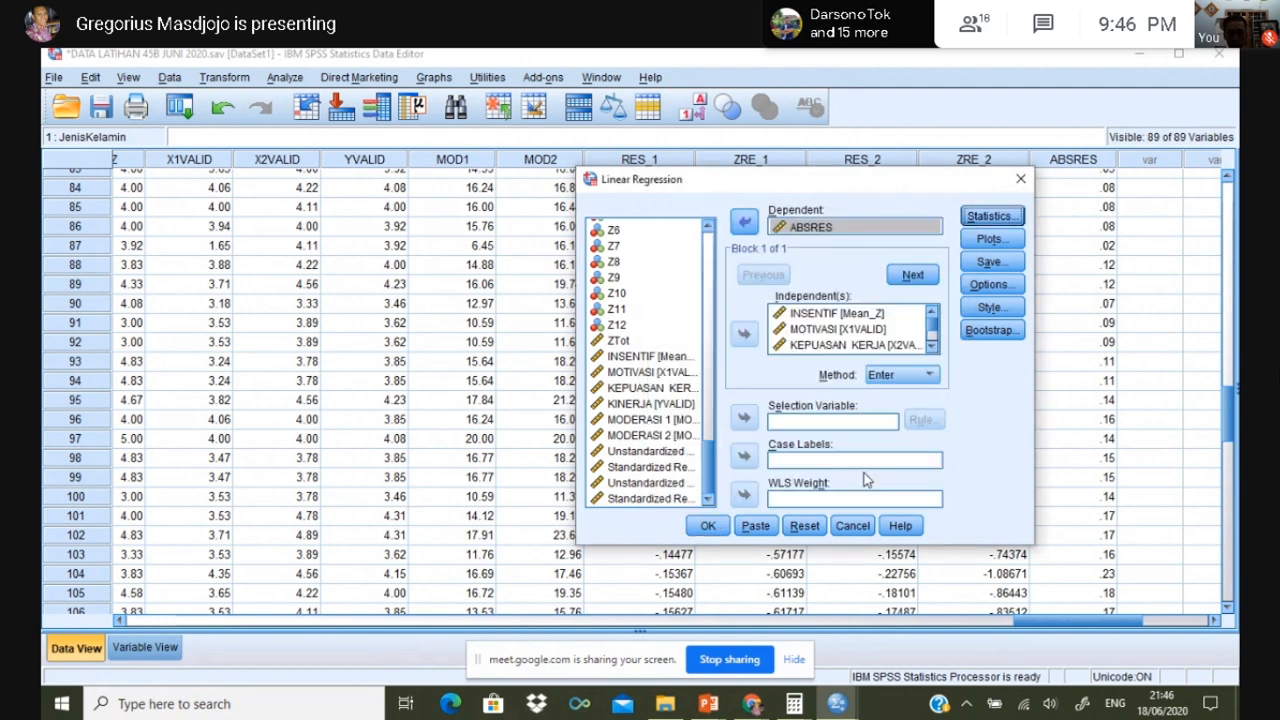
pyautogui.click(706, 527)
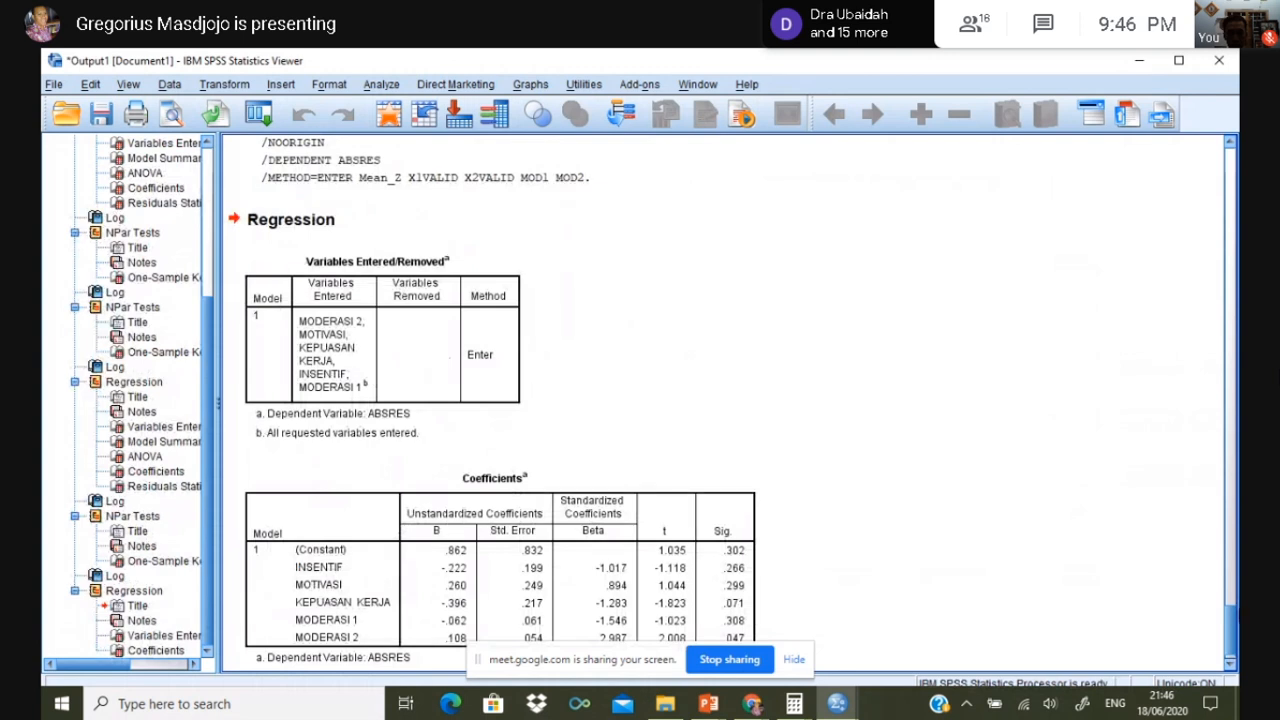
pyautogui.click(710, 487)
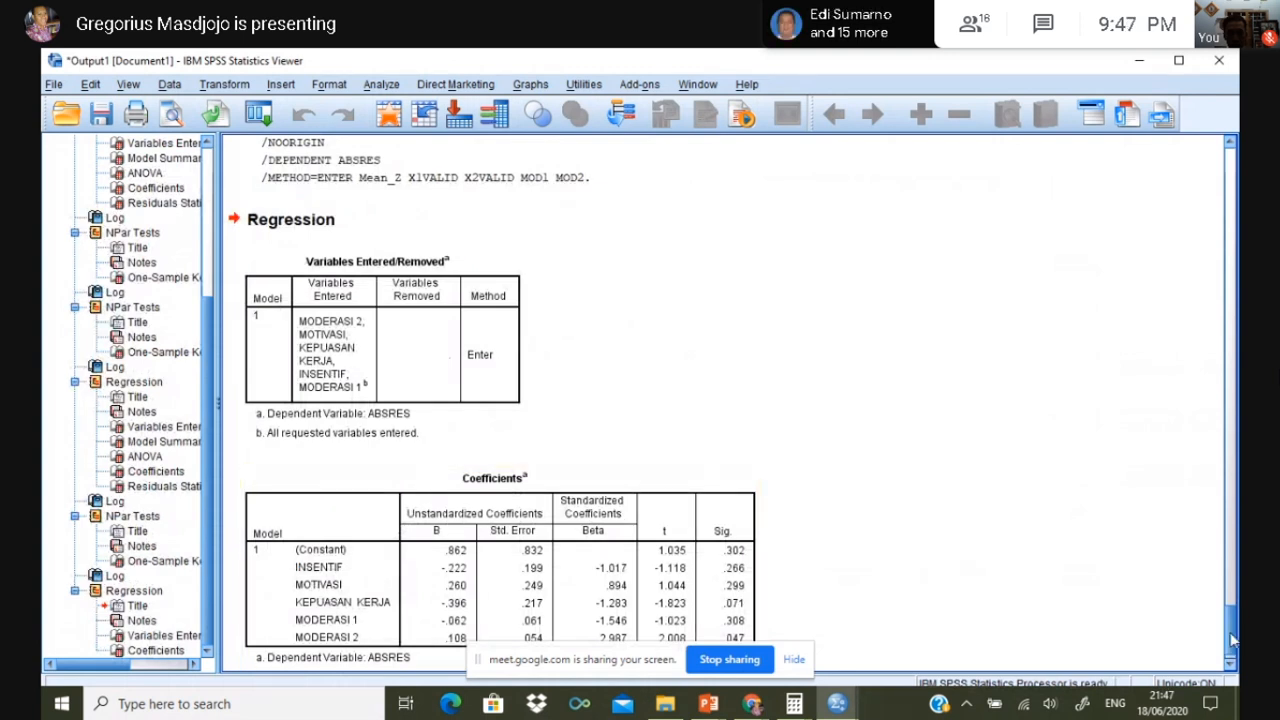
pyautogui.scroll(-1, 1232, 640)
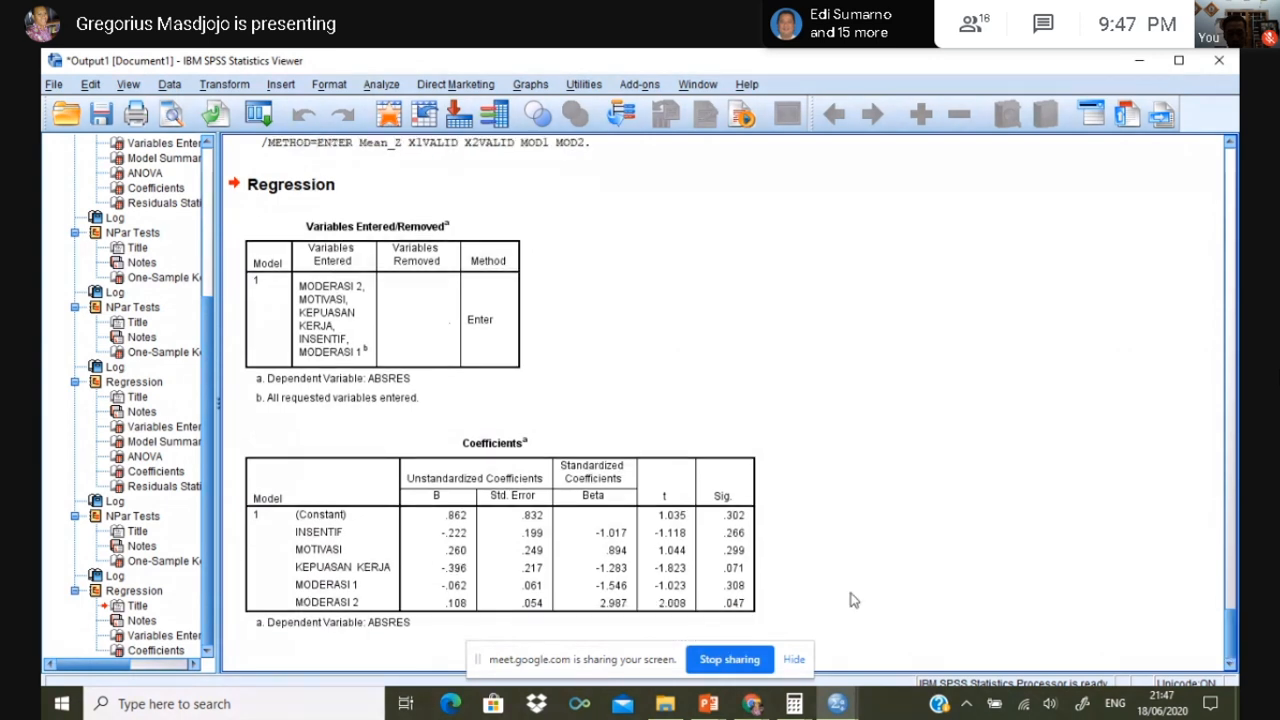
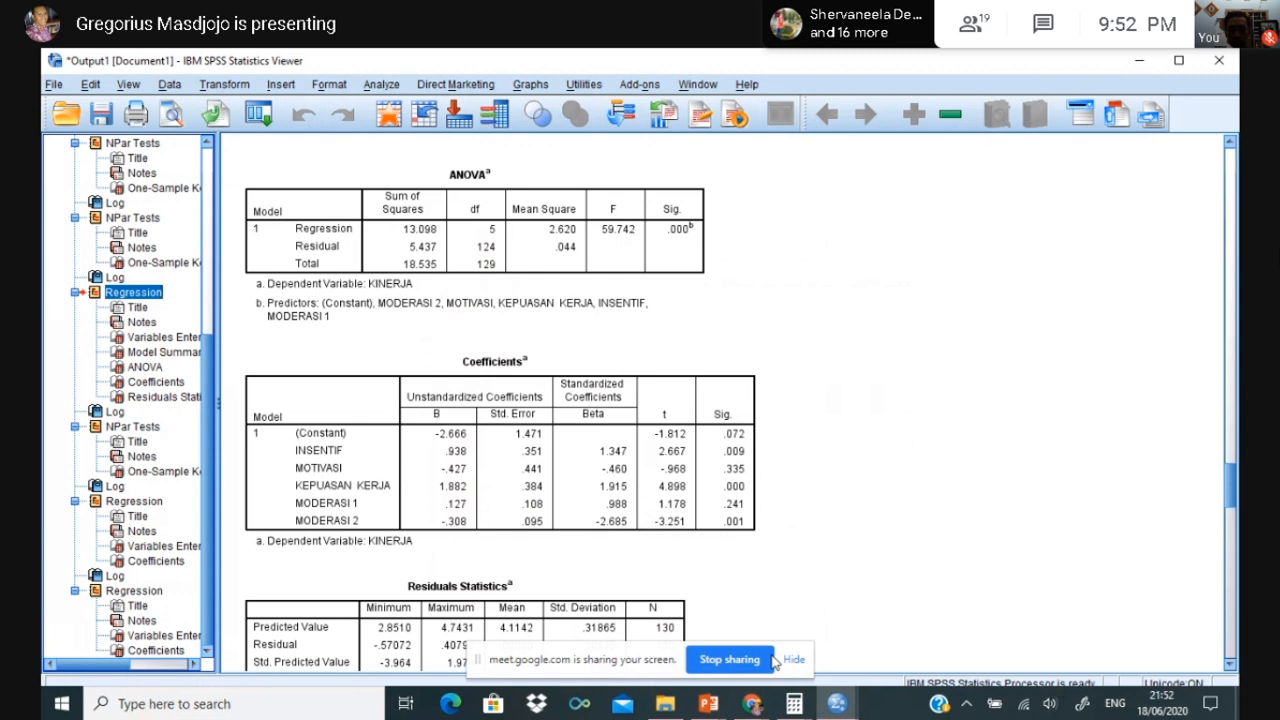
# Step: Set up a new linear regression with KINERJA in place of ABSRES as the dependent variable
pyautogui.click(381, 85)
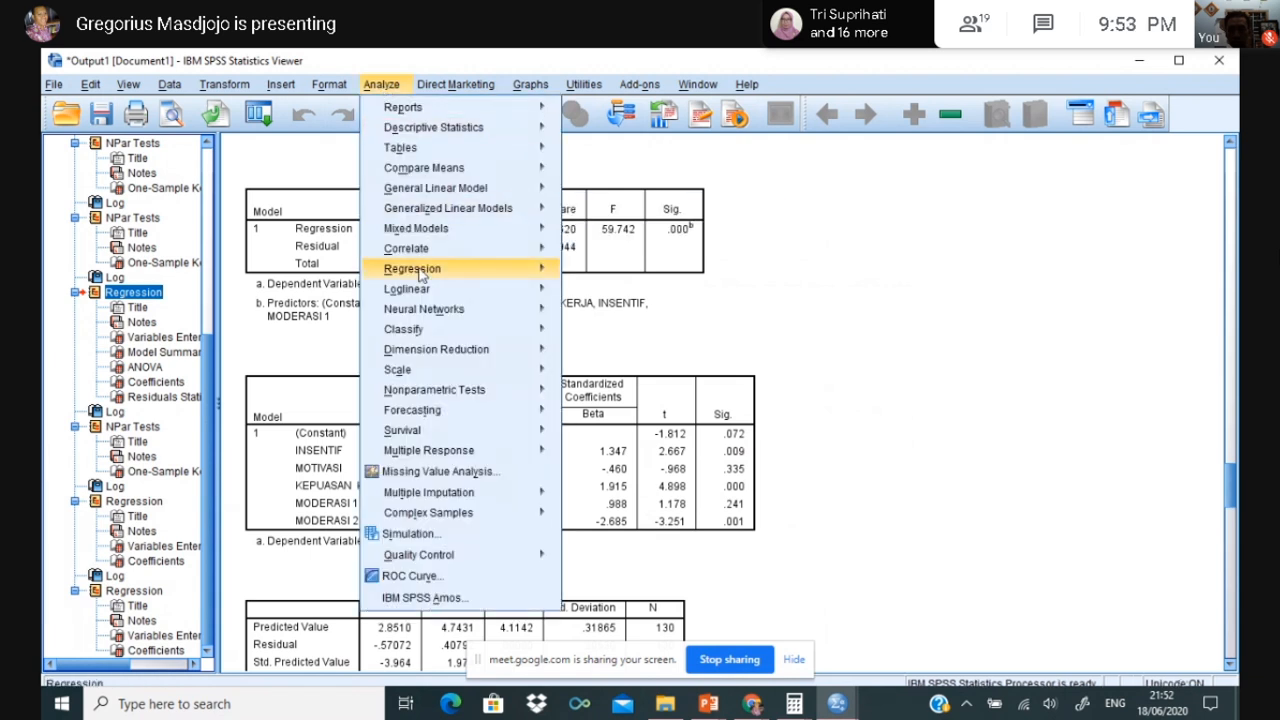
pyautogui.moveTo(421, 276)
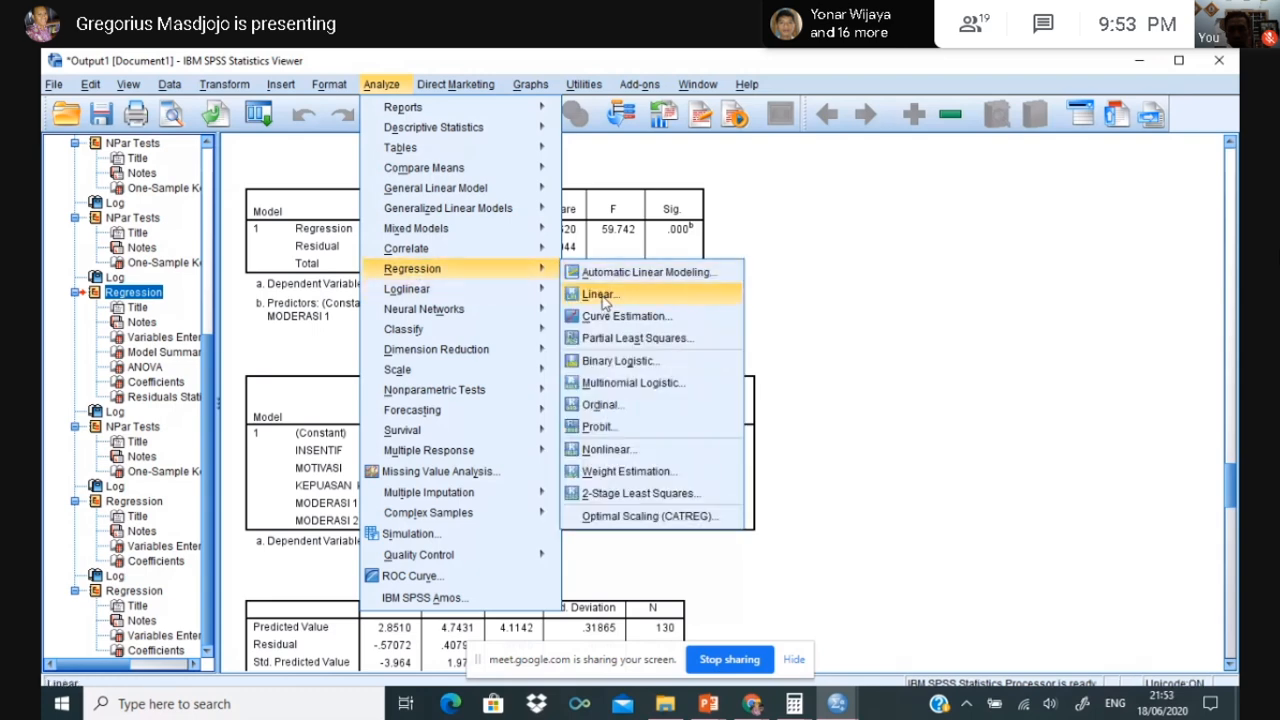
pyautogui.click(603, 295)
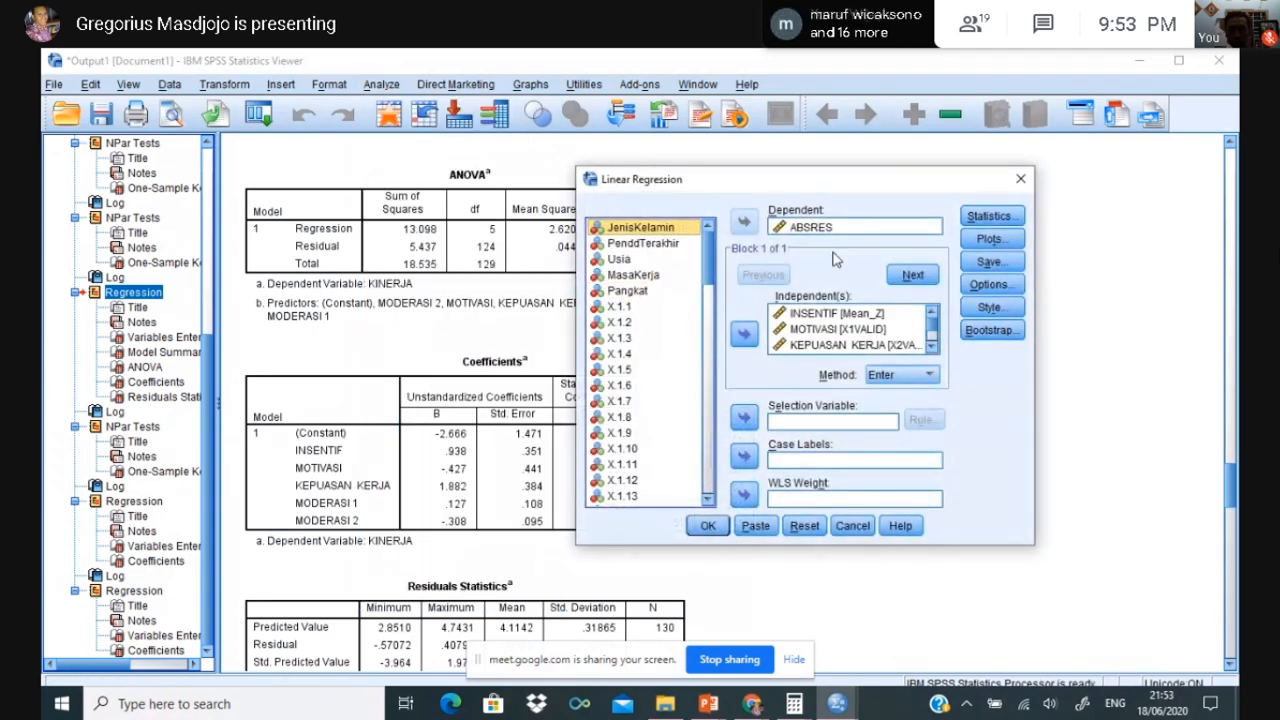
pyautogui.click(815, 227)
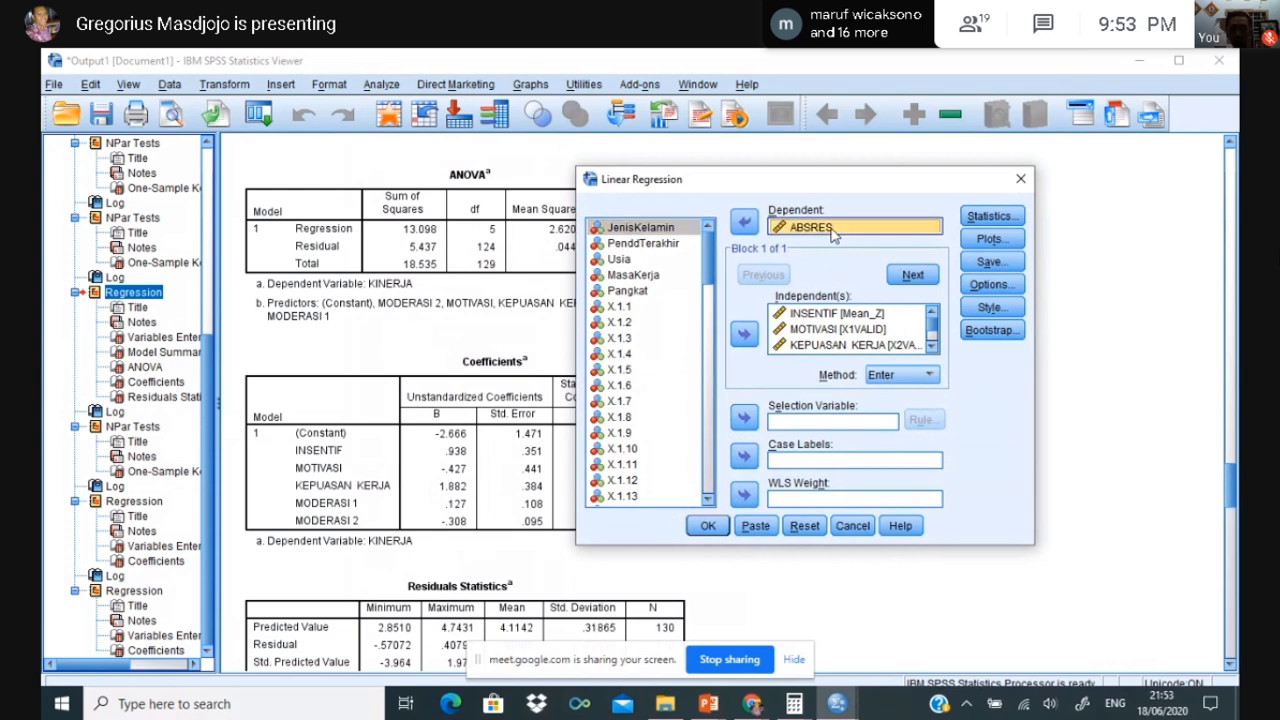
pyautogui.click(742, 226)
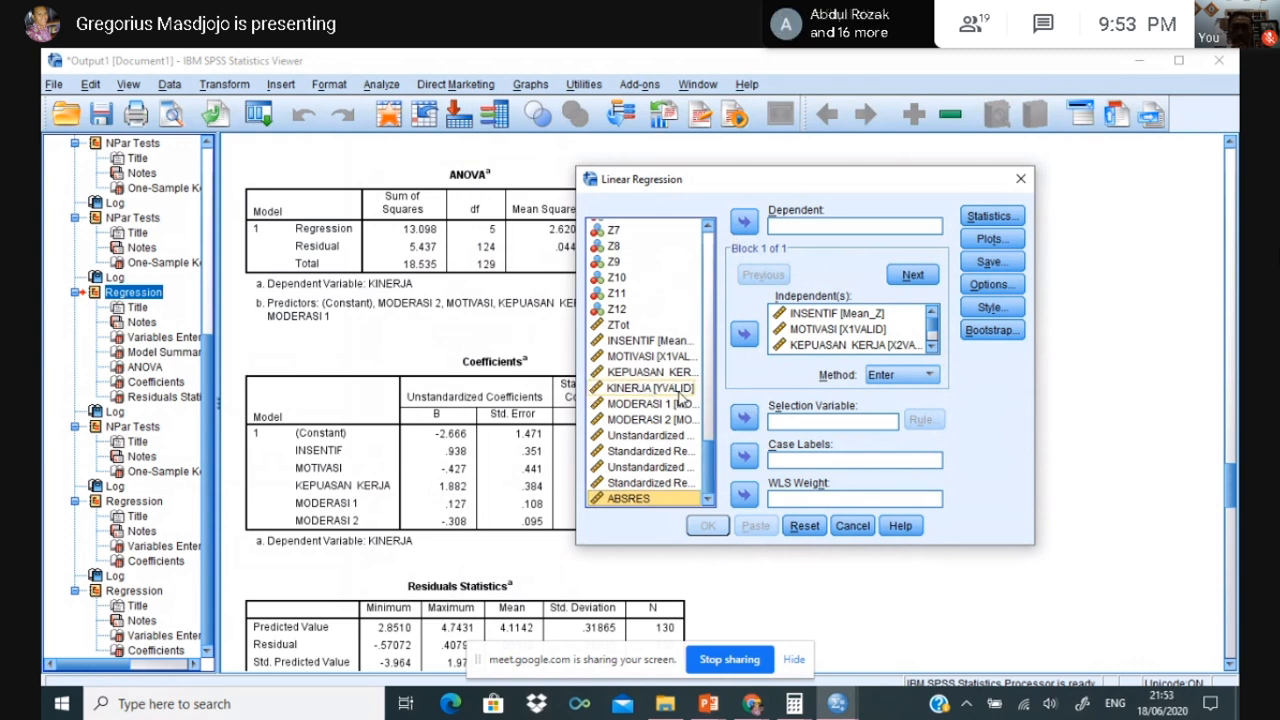
pyautogui.click(678, 392)
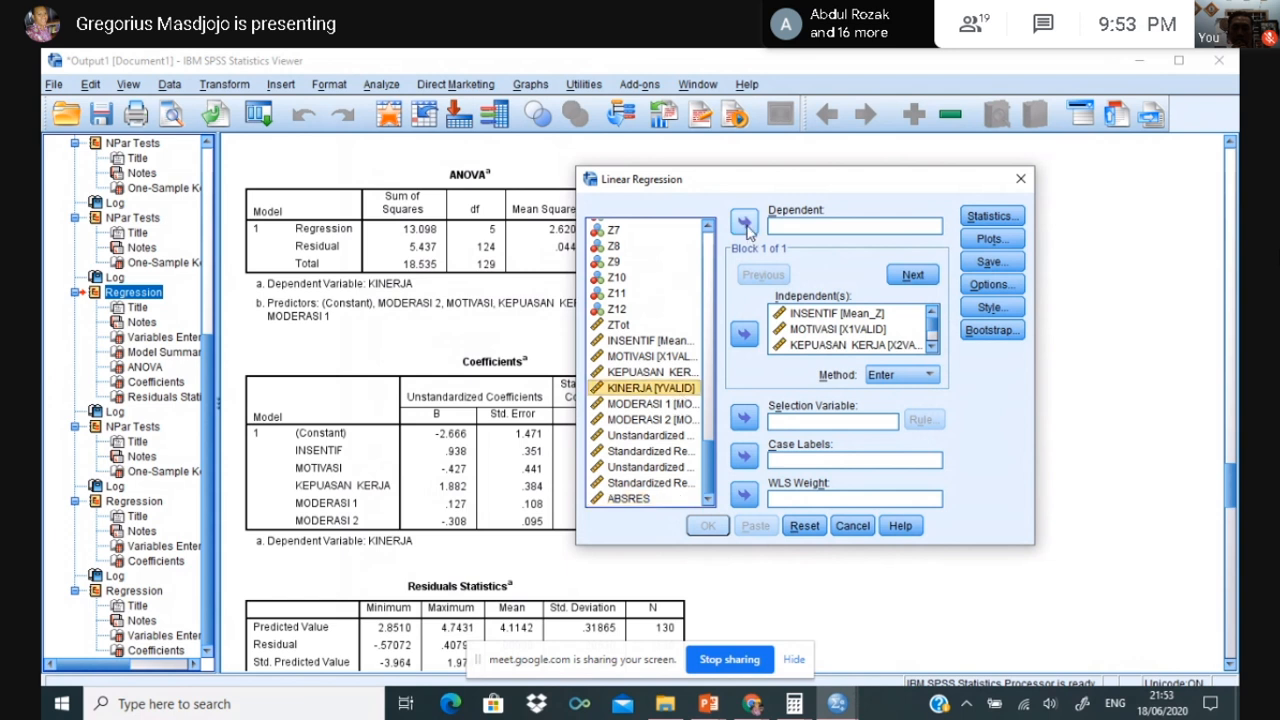
pyautogui.click(745, 224)
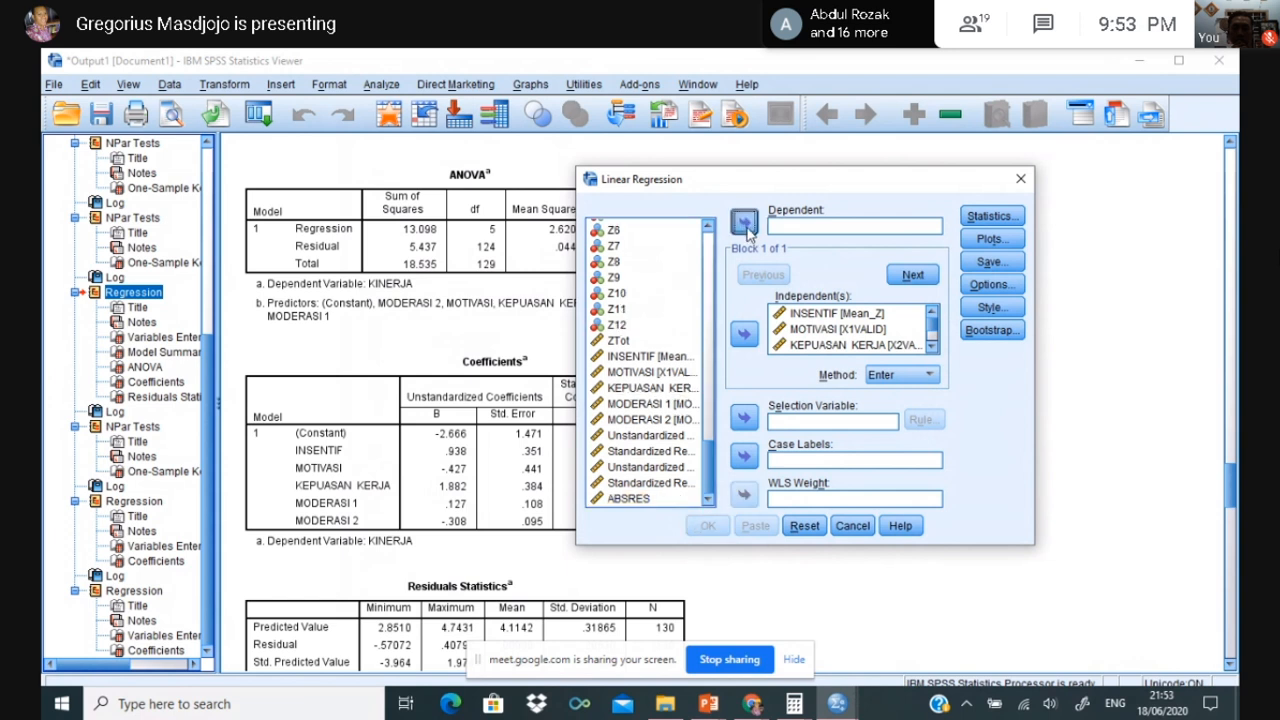
# Step: Add model fit, collinearity diagnostics and the Durbin-Watson statistic to the KINERJA regression, keeping the coefficient estimates
pyautogui.click(991, 220)
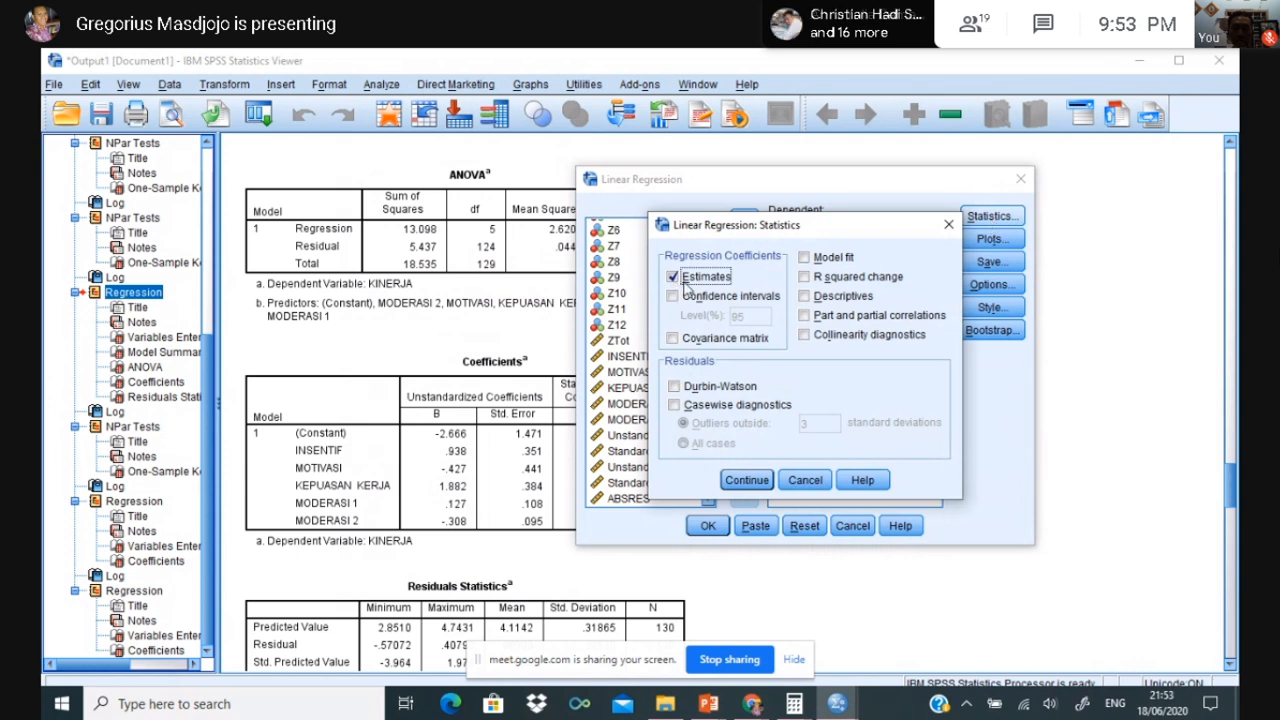
pyautogui.click(805, 258)
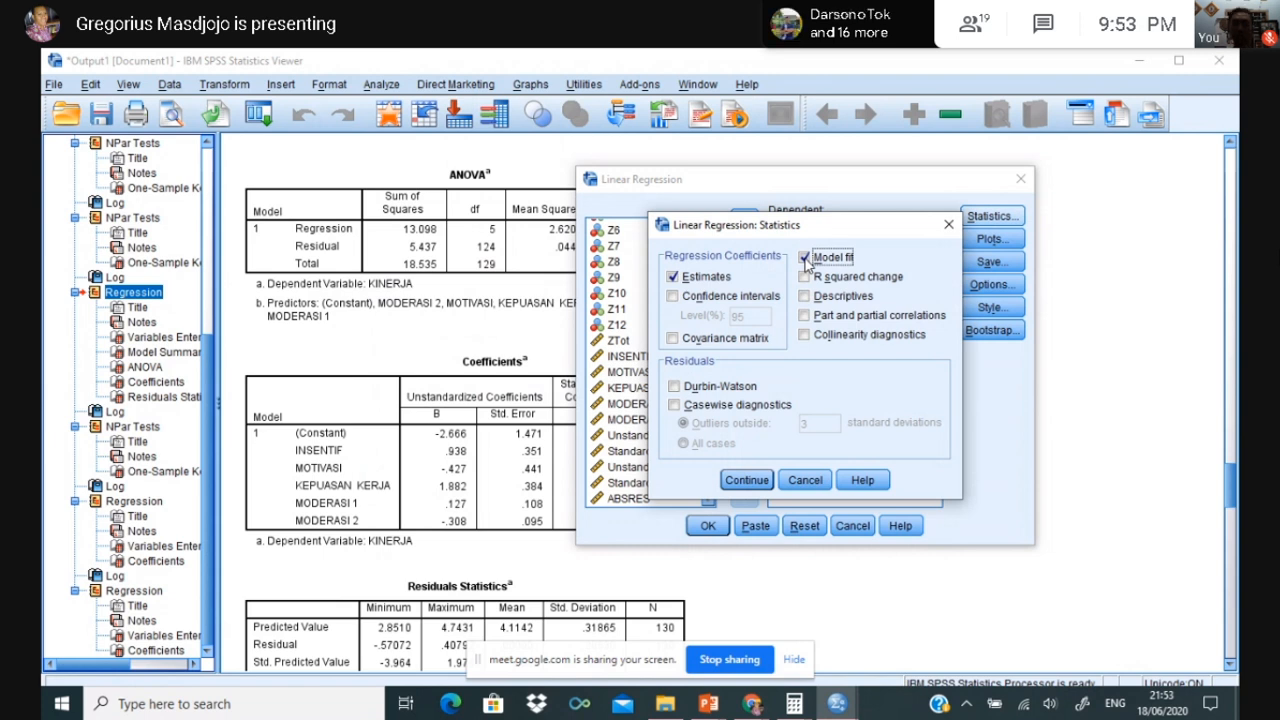
pyautogui.click(805, 337)
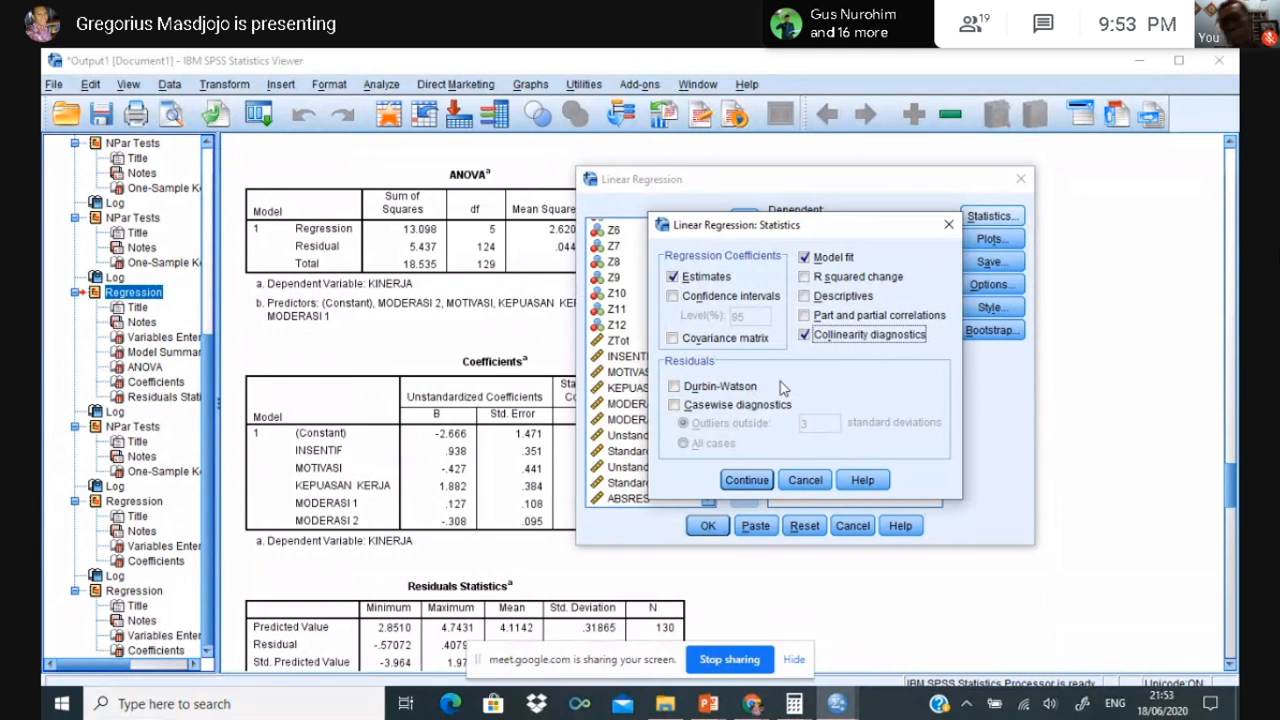
pyautogui.click(675, 388)
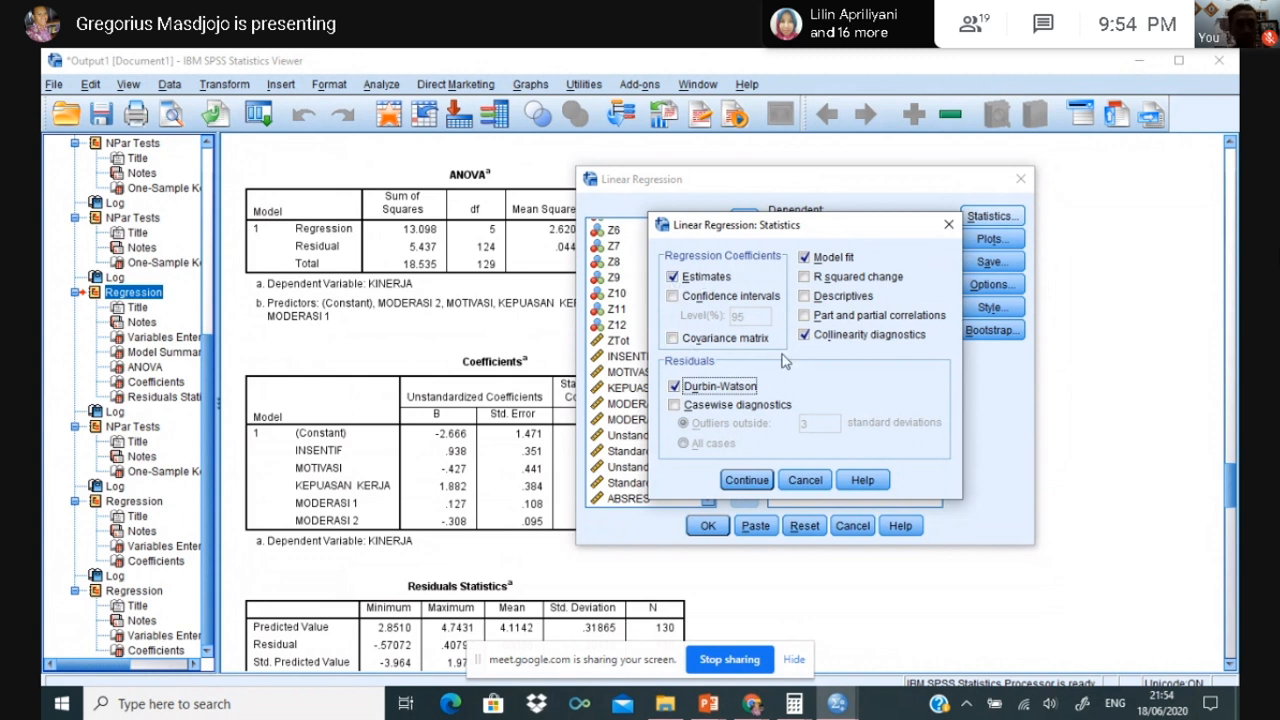
pyautogui.click(675, 388)
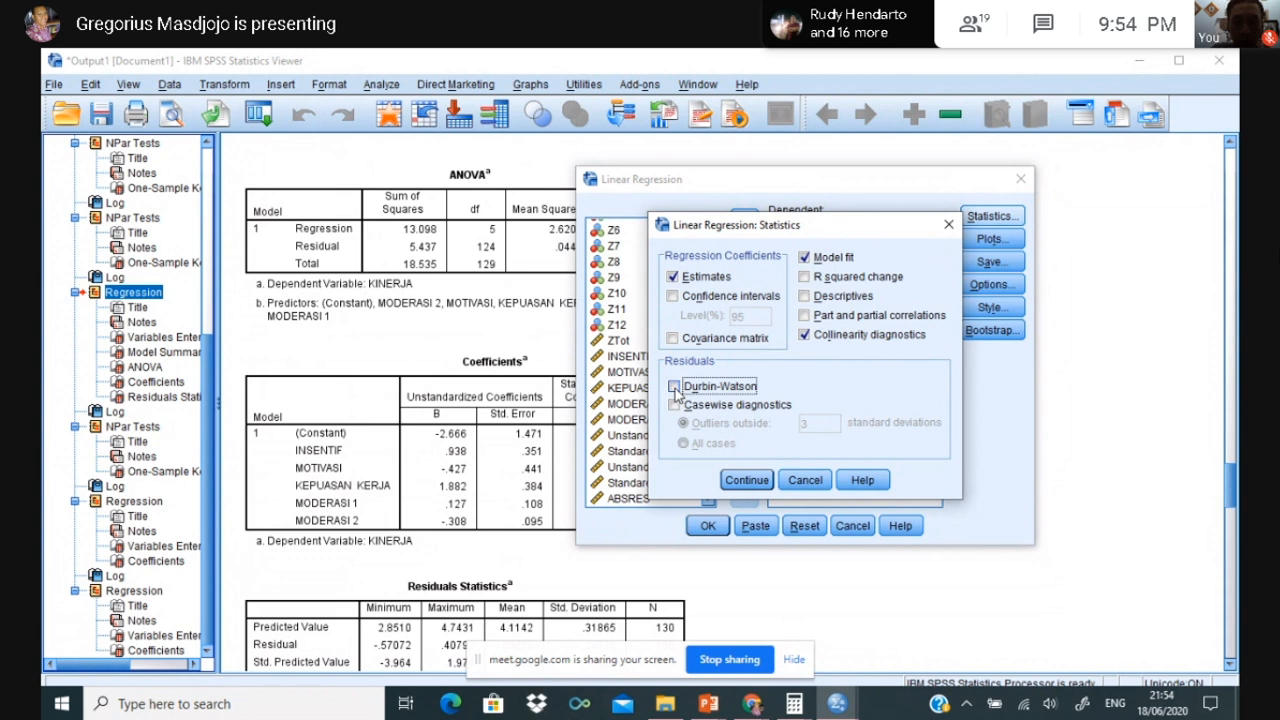
pyautogui.click(675, 388)
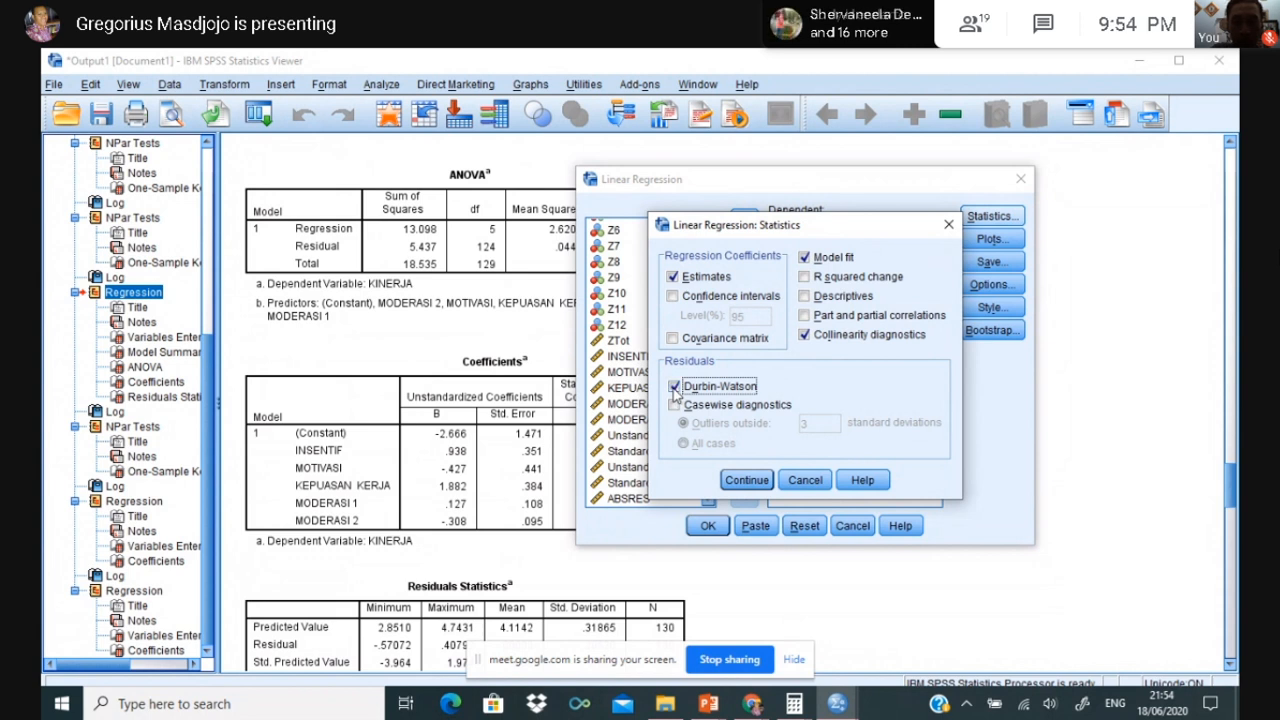
pyautogui.click(748, 482)
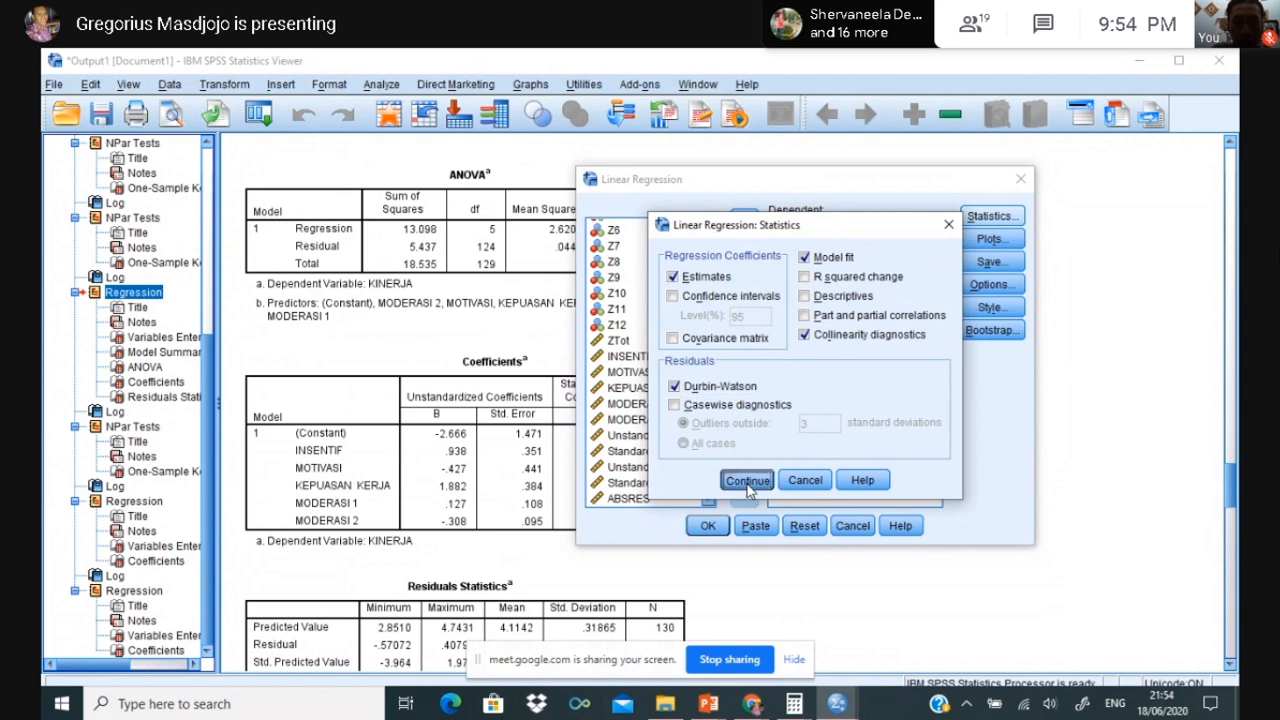
# Step: Run the linear regression on KINERJA and examine its Model Summary table
pyautogui.click(707, 527)
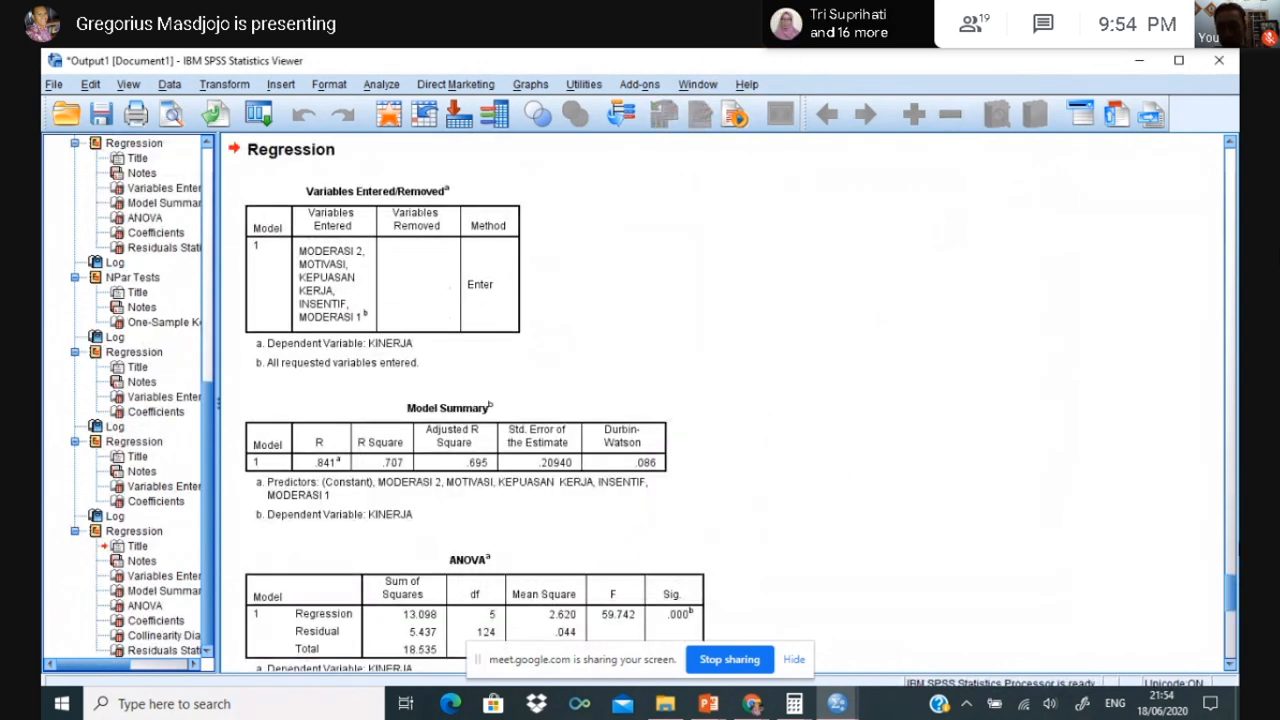
pyautogui.moveTo(1234, 606)
pyautogui.mouseDown()
pyautogui.moveTo(1236, 638)
pyautogui.moveTo(1230, 555)
pyautogui.moveTo(1229, 591)
pyautogui.mouseUp()
pyautogui.click(511, 497)
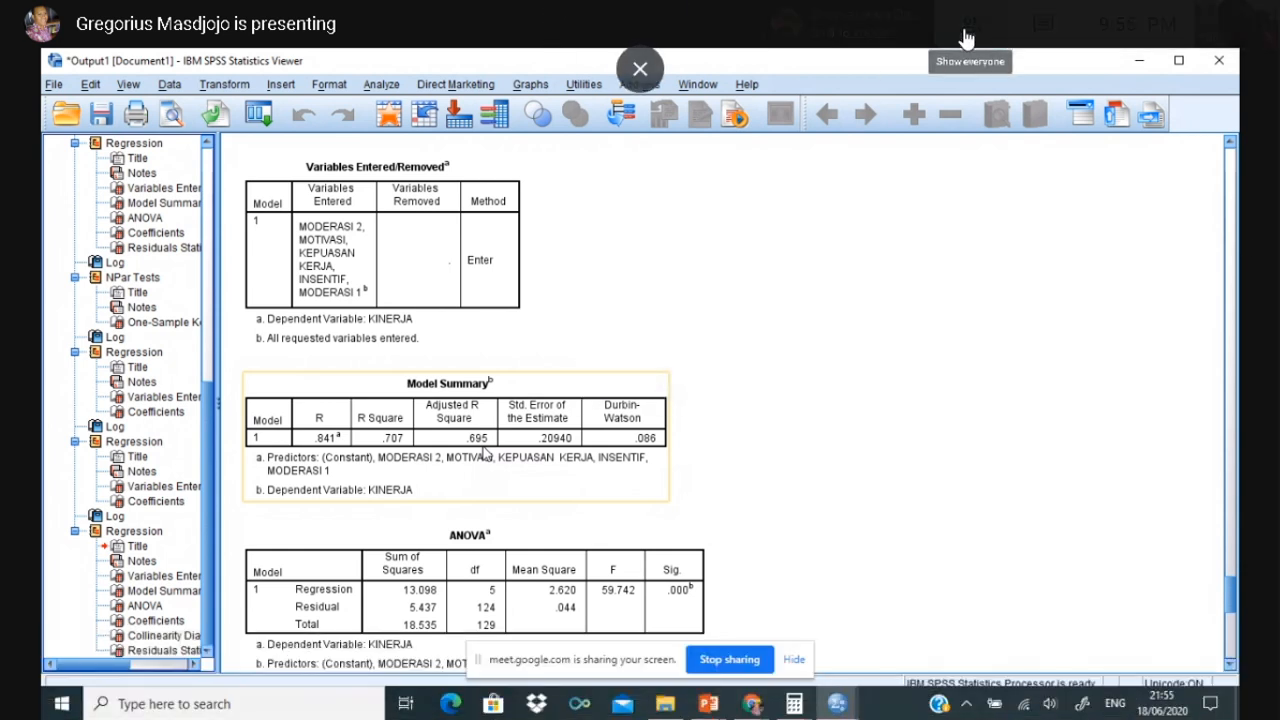
# Step: Look through the participant list of the Google Meet call, then close it
pyautogui.click(965, 38)
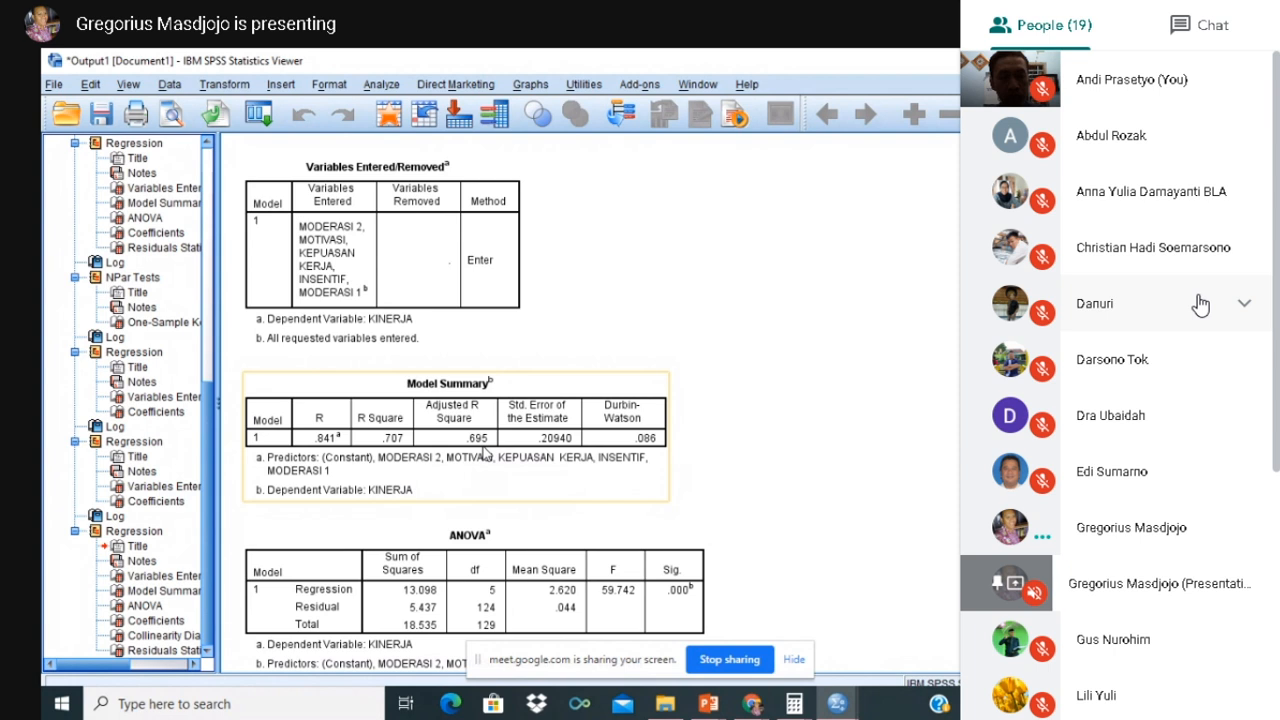
pyautogui.scroll(-2, 1200, 304)
pyautogui.scroll(-1, 1198, 306)
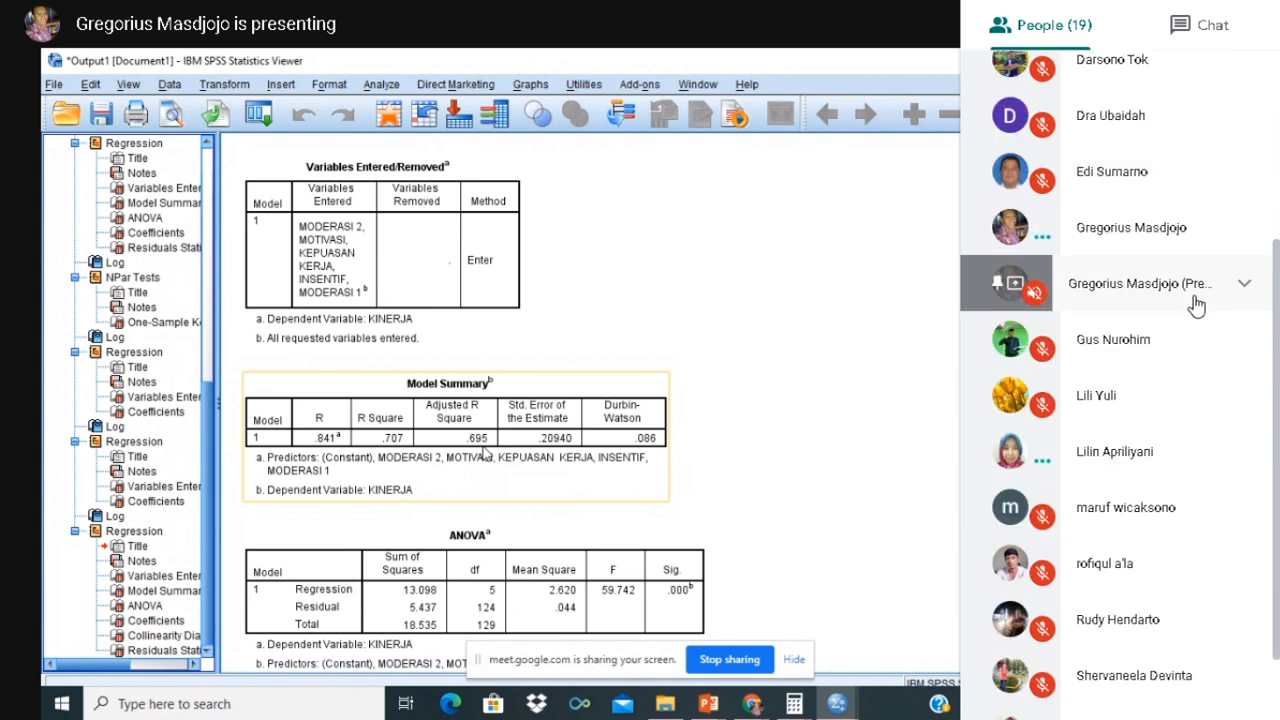
pyautogui.scroll(-1, 1197, 306)
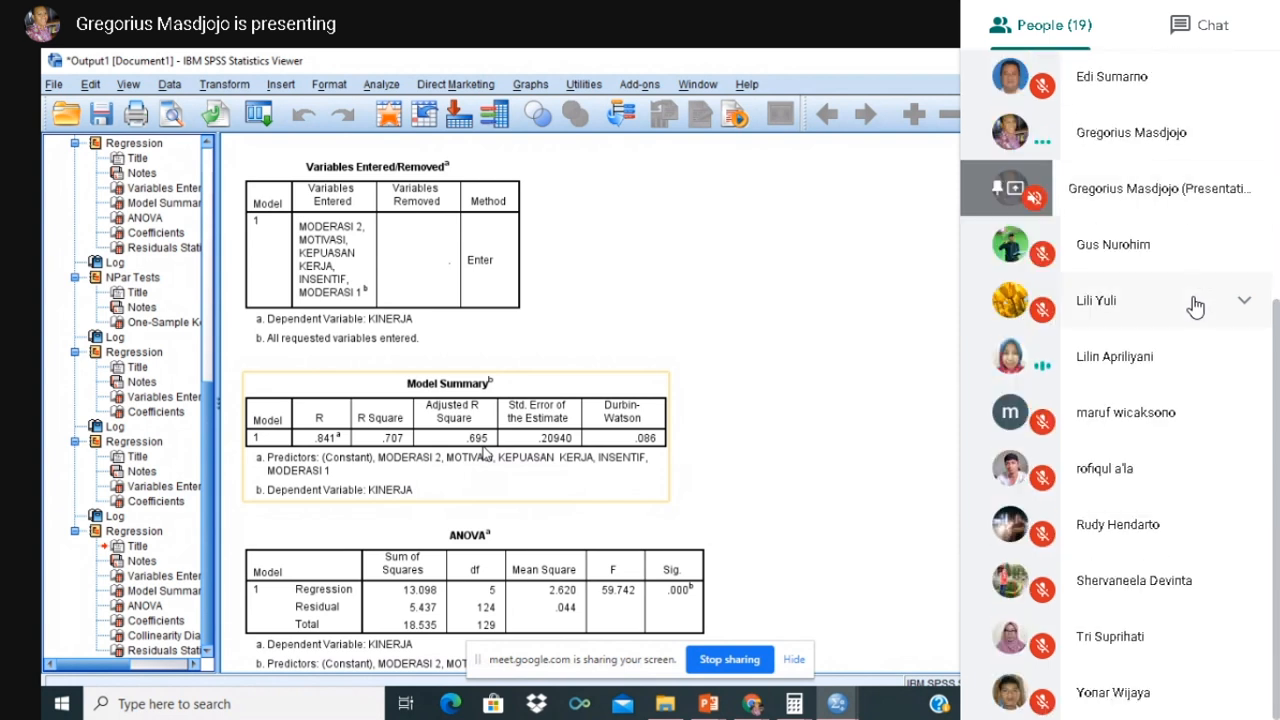
pyautogui.scroll(3, 1197, 306)
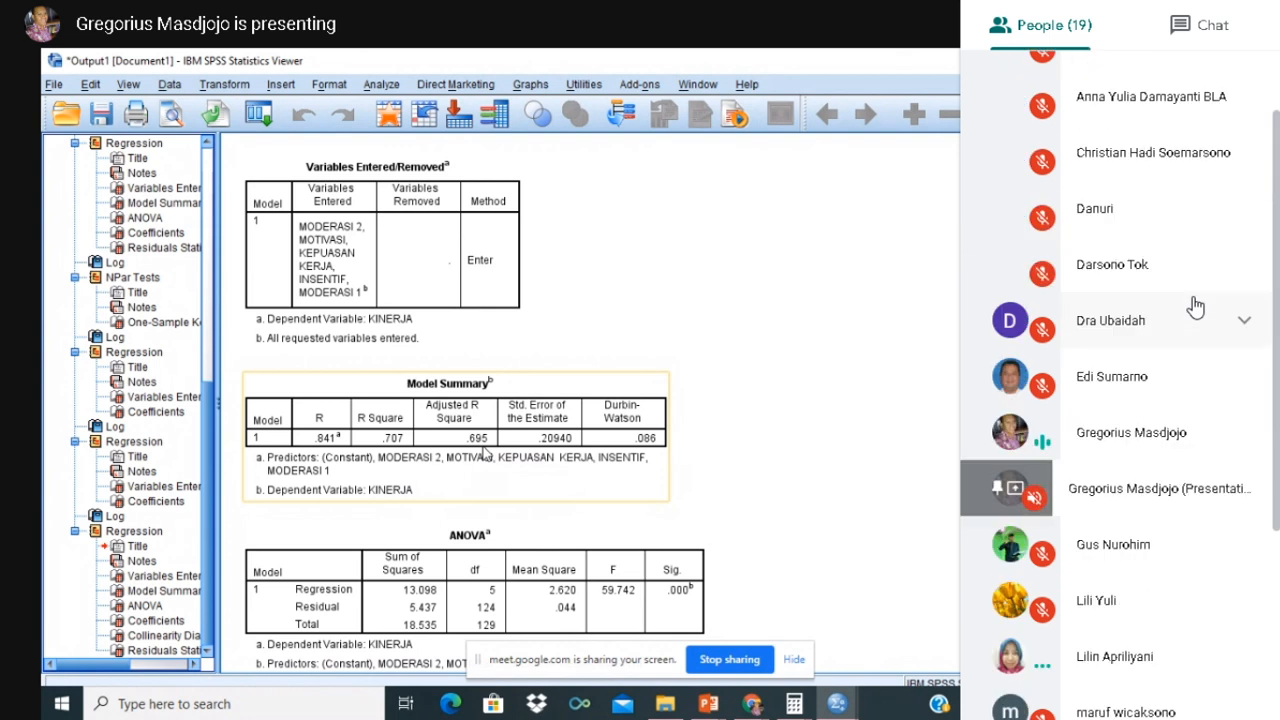
pyautogui.click(1007, 35)
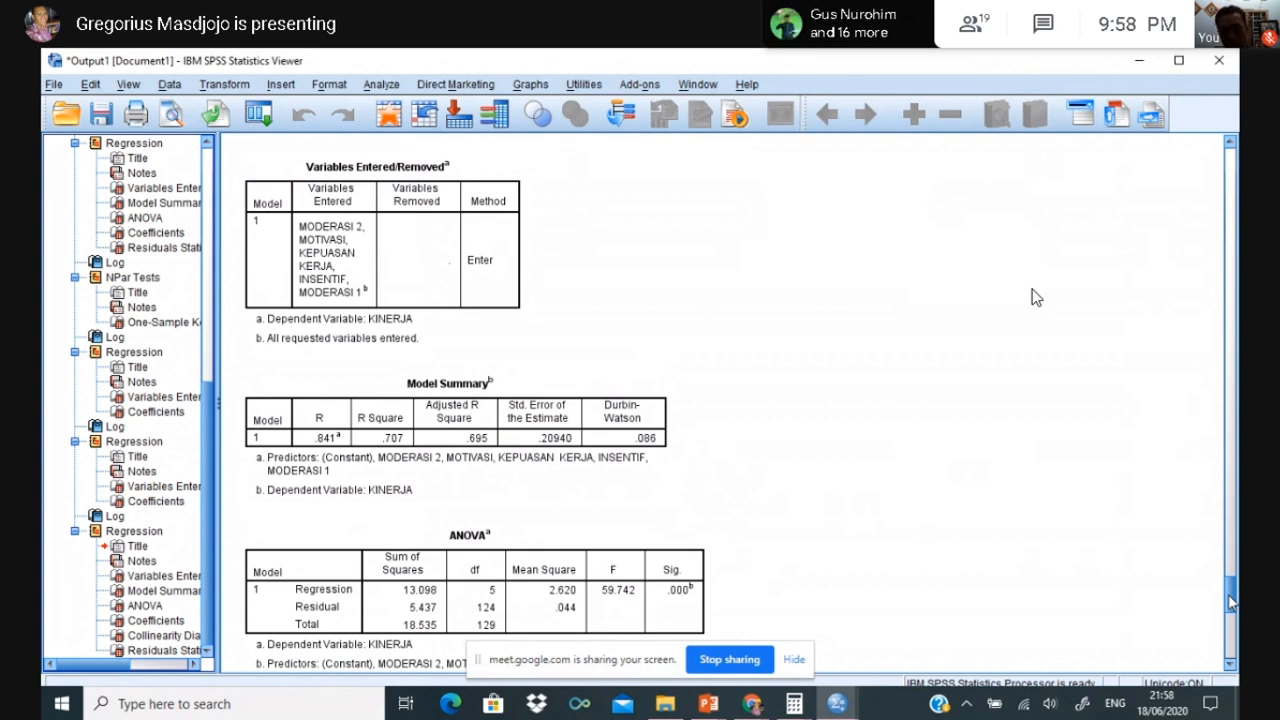
# Step: Examine the Tolerance and VIF collinearity statistics in the Coefficients table of the KINERJA regression
pyautogui.click(668, 390)
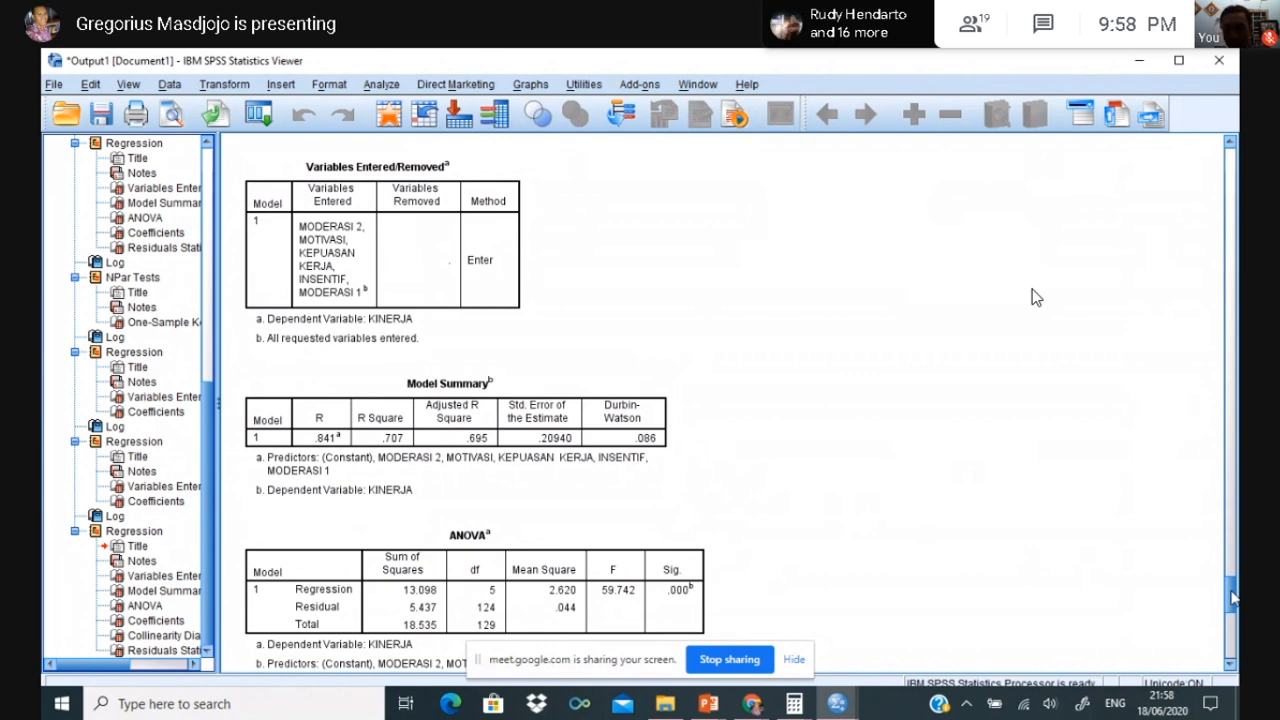
pyautogui.moveTo(1232, 598); pyautogui.dragTo(1232, 628)
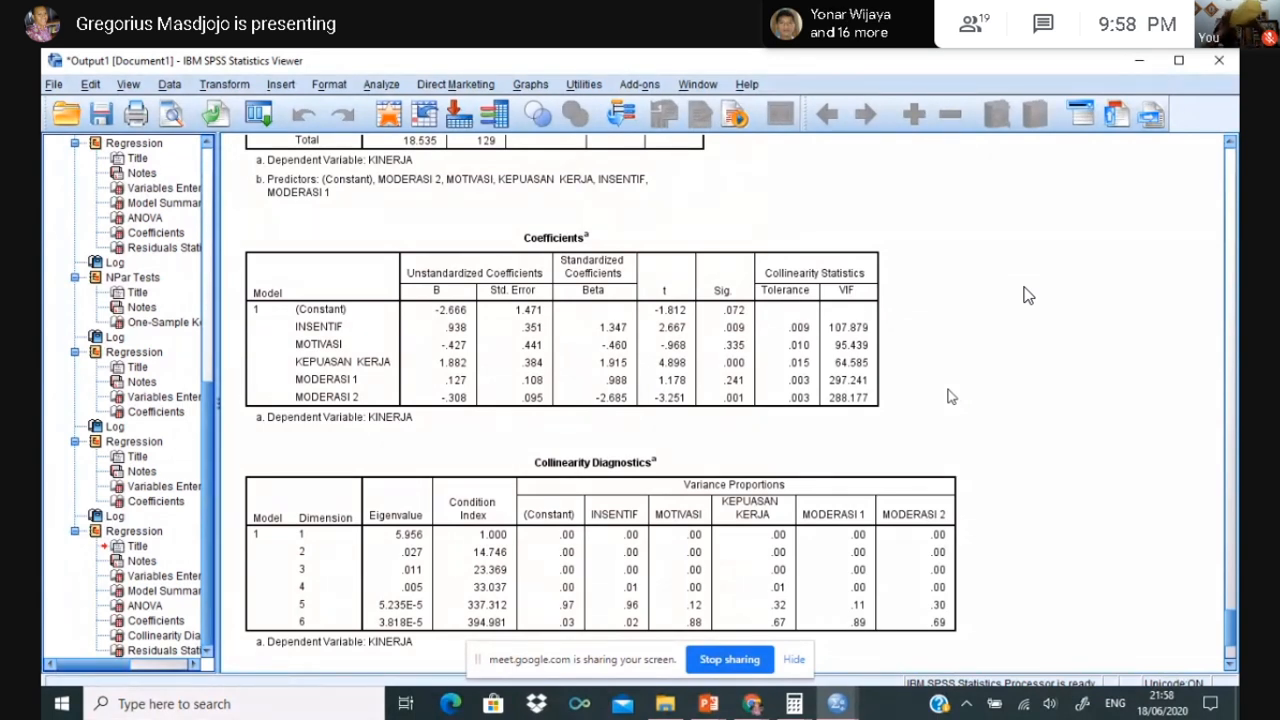
pyautogui.click(910, 330)
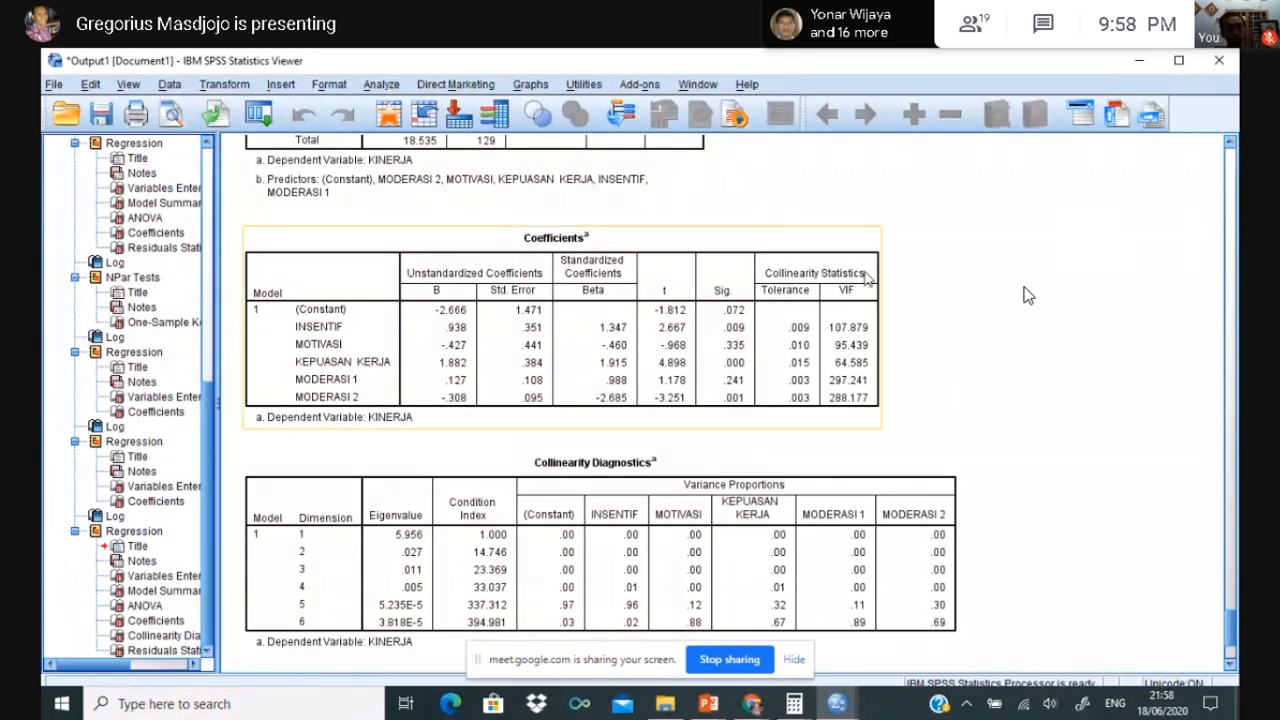